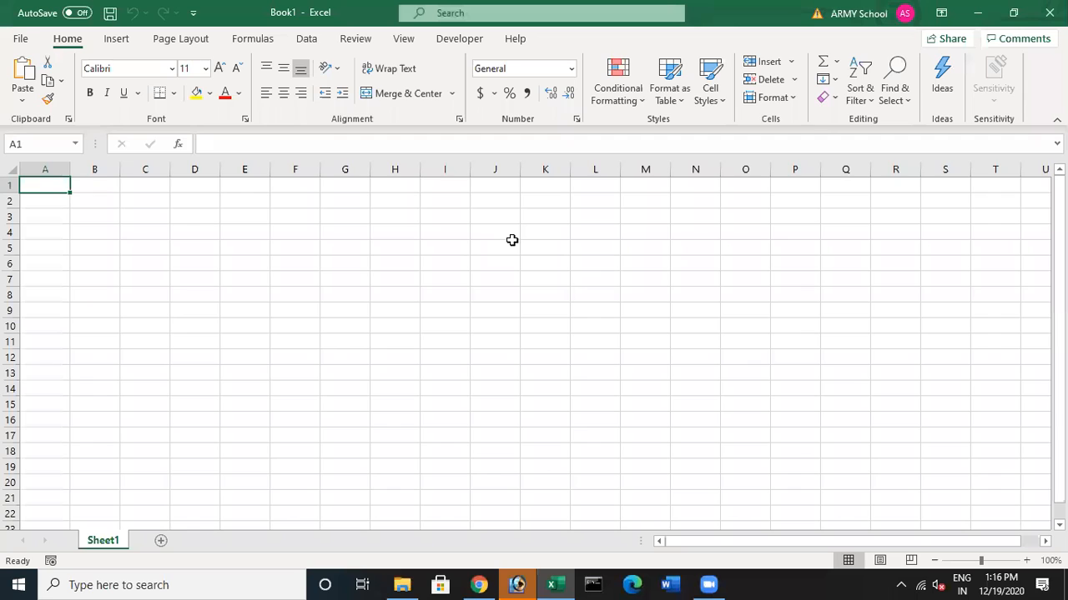
# Enter the column headers rollno, name, ut1, hy, ut2 and annual in cells C4 to H4
pyautogui.press('Right')
pyautogui.press('Right')
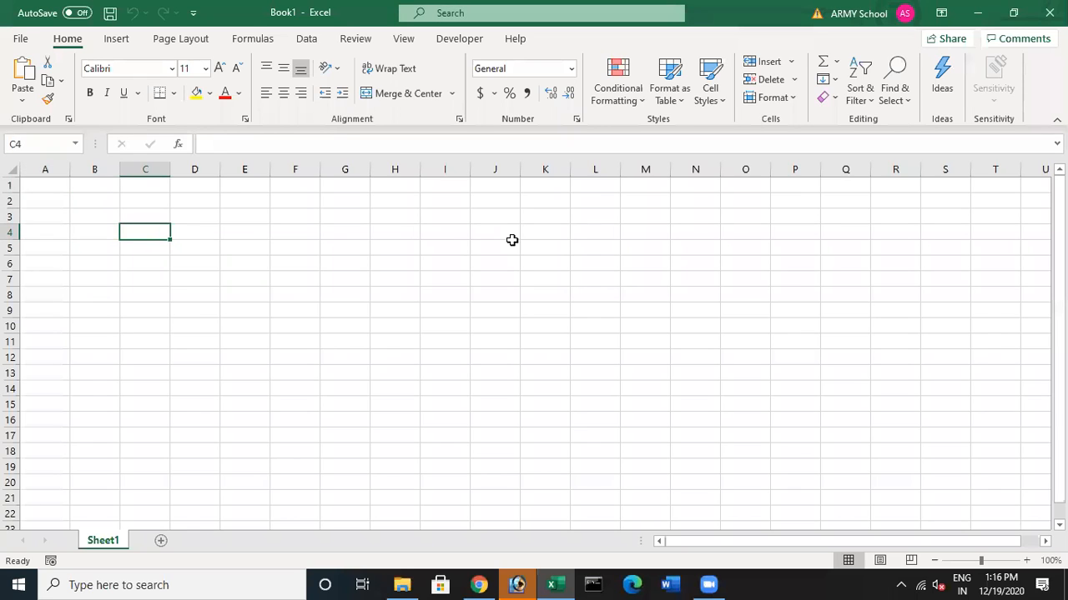
pyautogui.write('r')
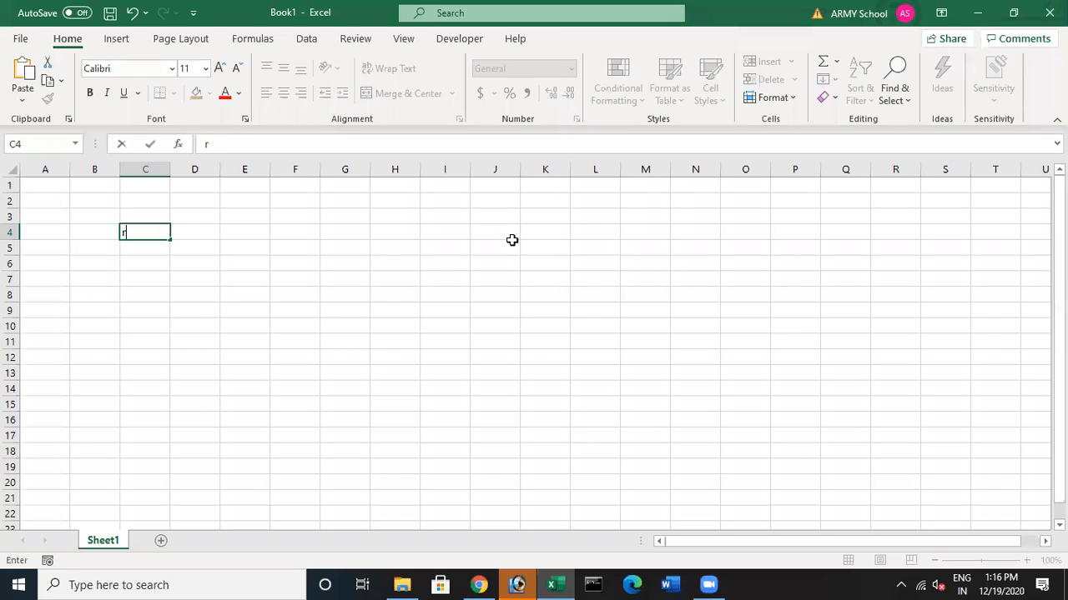
pyautogui.write('ollno')
pyautogui.press('Tab')
pyautogui.write('name')
pyautogui.press('Tab')
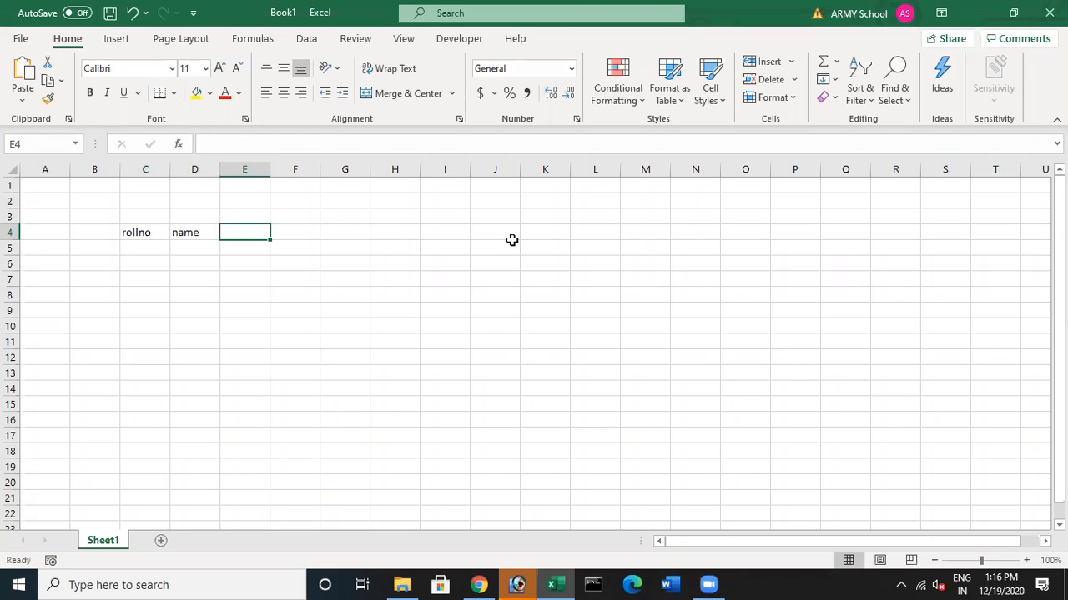
pyautogui.write('ut1')
pyautogui.press('Tab')
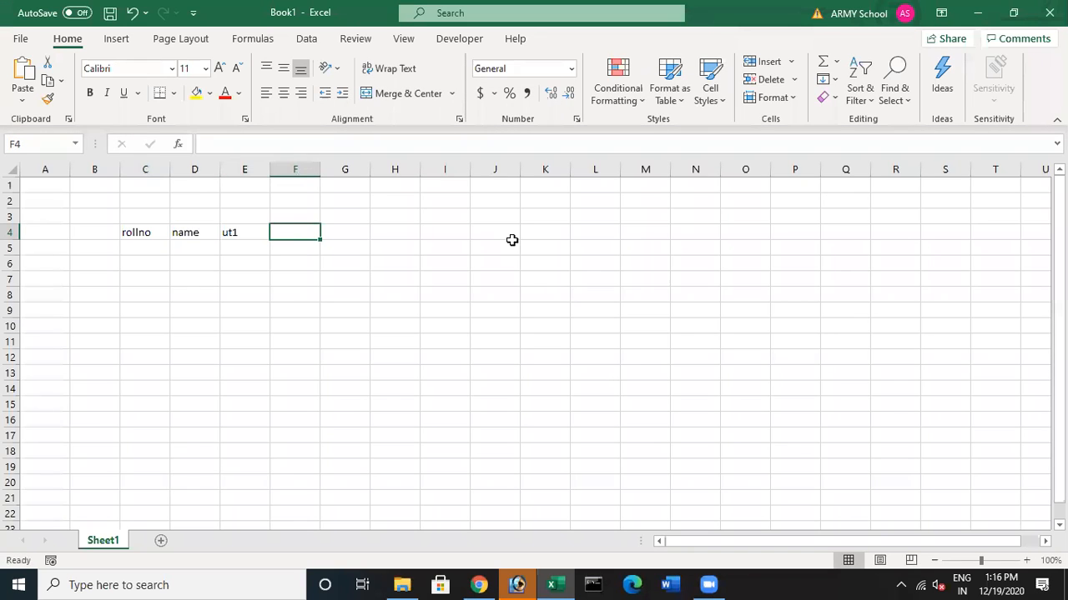
pyautogui.write('hy')
pyautogui.press('Tab')
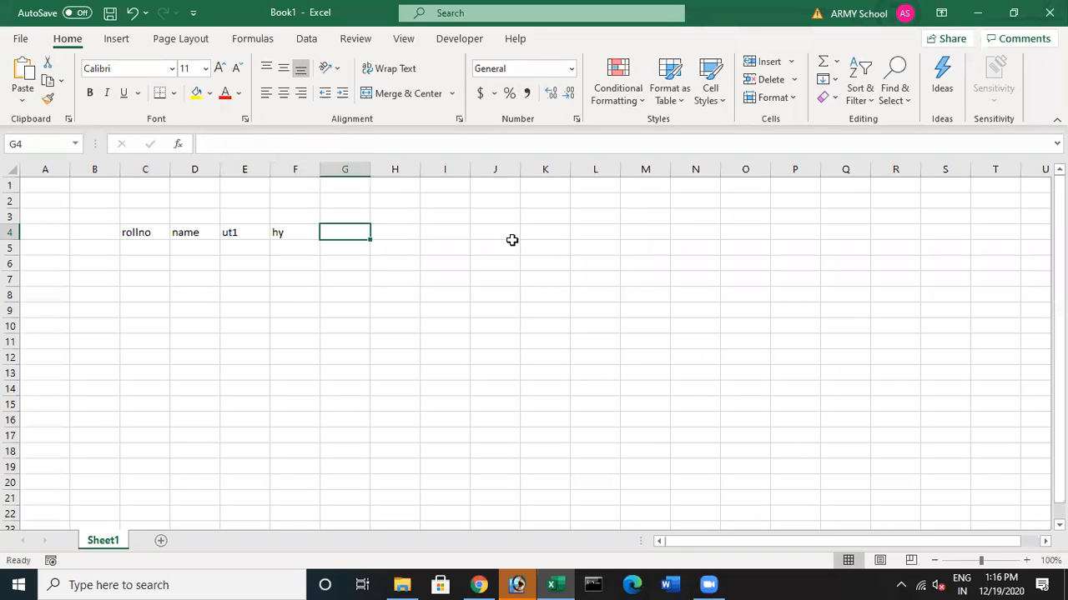
pyautogui.write('ut2')
pyautogui.press('Tab')
pyautogui.write('an')
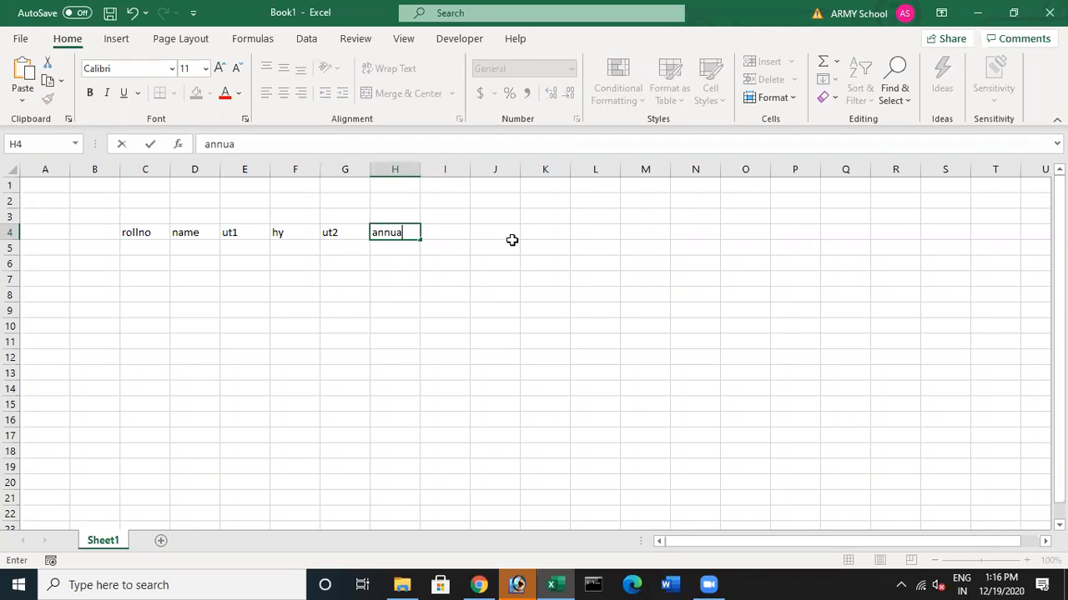
pyautogui.press('Return')
# Fill the rollno column with 1, 2, 3, 4 and 5 in cells C5 to C9
pyautogui.press('Left')
pyautogui.press('Left')
pyautogui.press('Left')
pyautogui.press('Left')
pyautogui.press('Left')
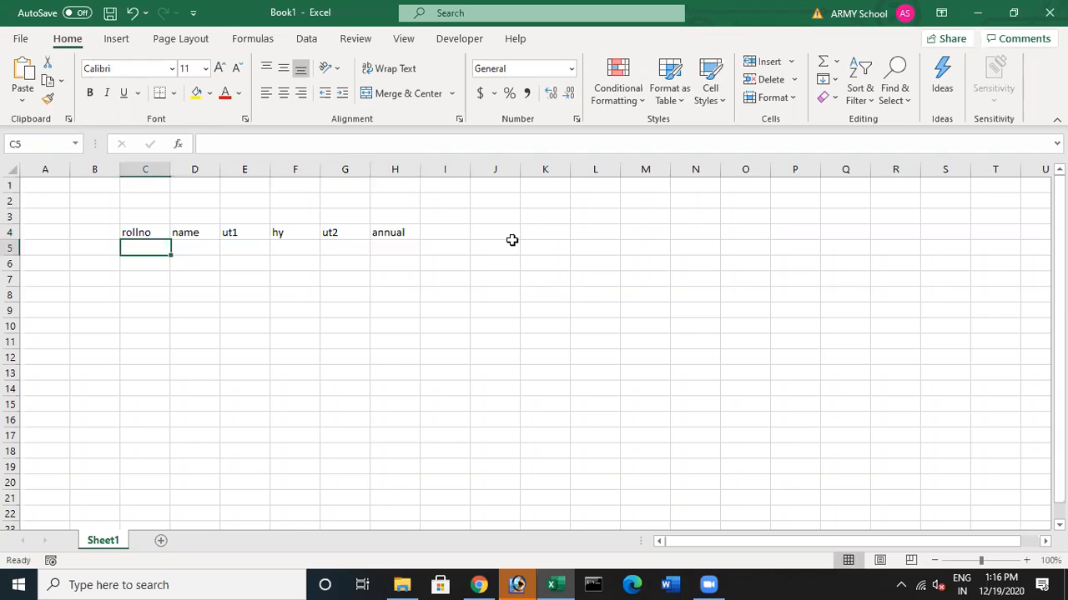
pyautogui.write('1')
pyautogui.press('Return')
pyautogui.write('2')
pyautogui.press('Return')
pyautogui.write('3')
pyautogui.press('Return')
pyautogui.write('4')
pyautogui.press('Return')
pyautogui.write('5')
pyautogui.press('Return')
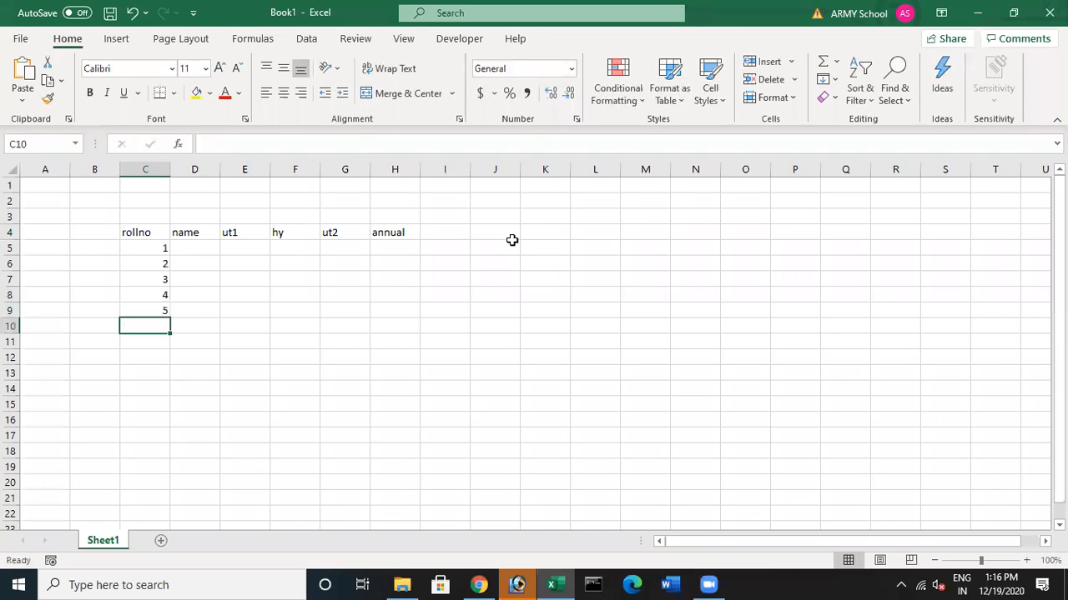
# Enter the five students' first names in the name column, cells D5 to D9
pyautogui.press('Right')
pyautogui.press('Up')
pyautogui.press('Up')
pyautogui.press('Up')
pyautogui.press('Up')
pyautogui.press('Up')
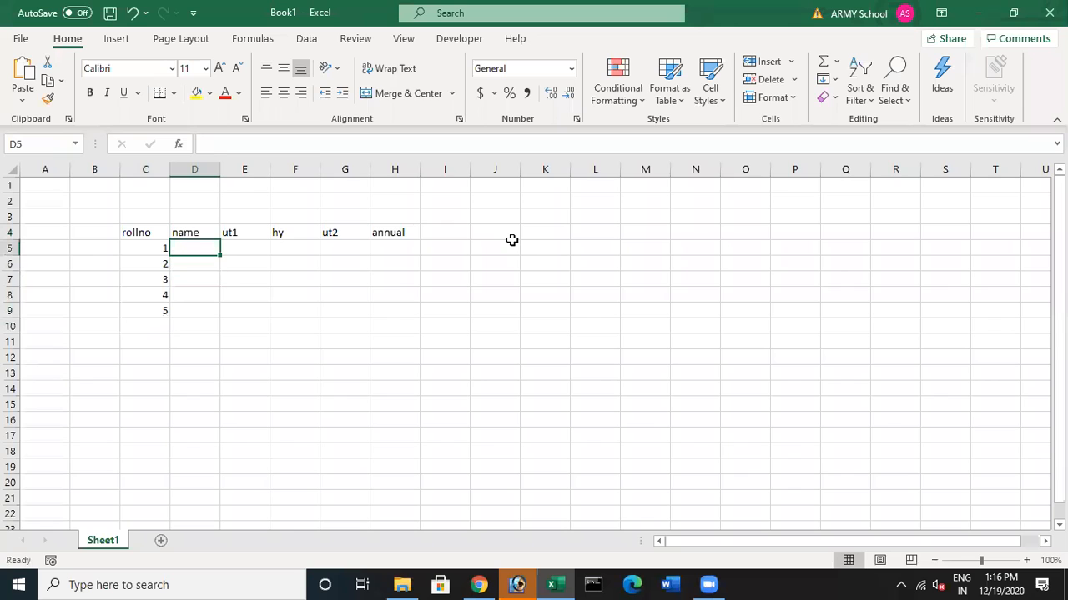
pyautogui.write('Mohan')
pyautogui.press('Return')
pyautogui.write('Sohan')
pyautogui.press('Return')
pyautogui.write('rk')
pyautogui.press('BackSpace')
pyautogui.write('Ra')
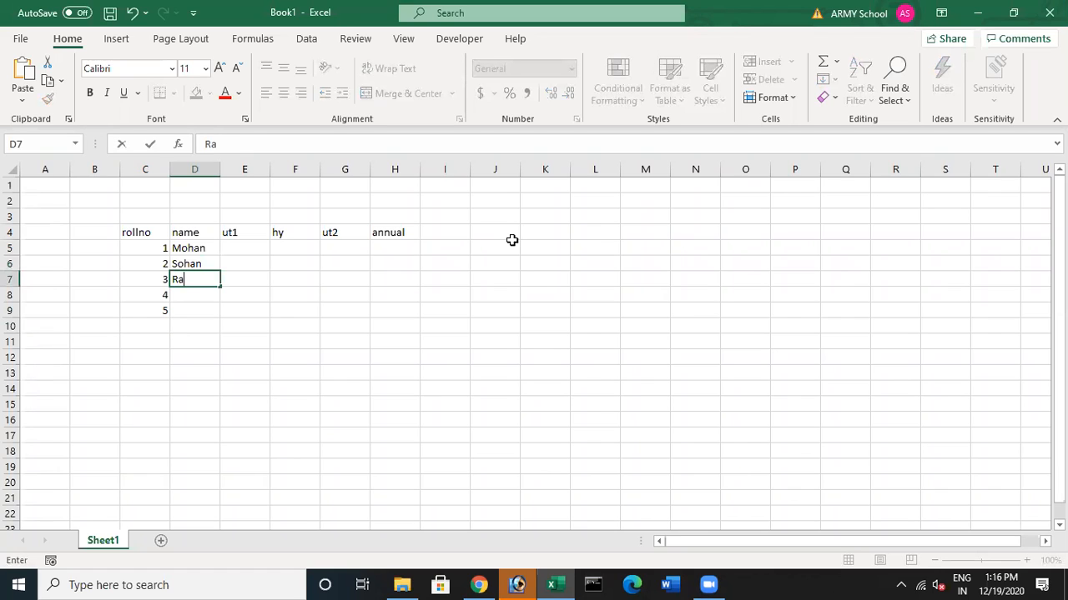
pyautogui.write('kesh')
pyautogui.press('Return')
pyautogui.write('sure')
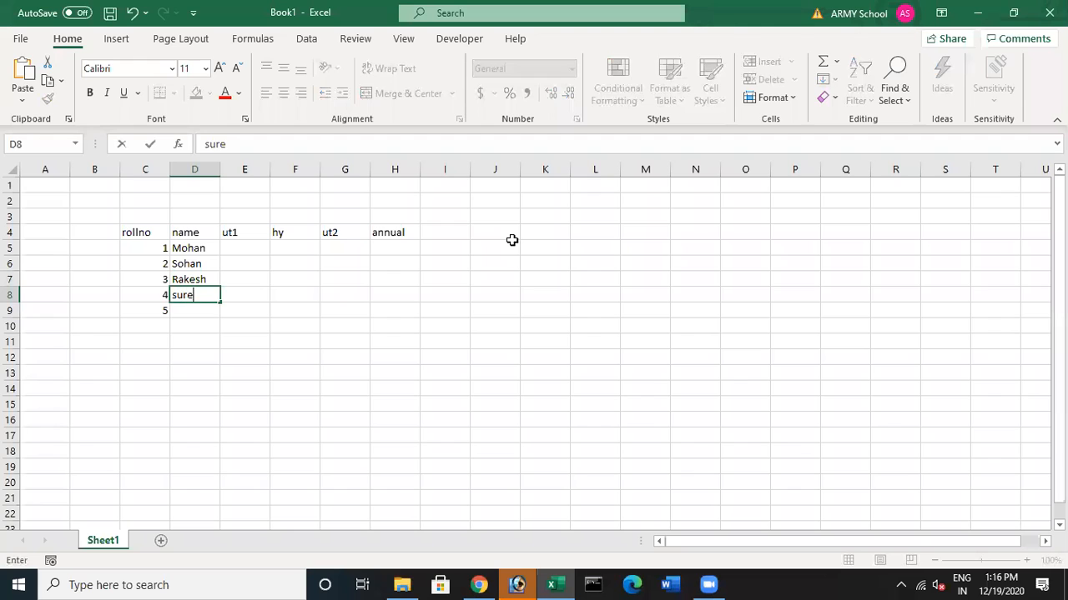
pyautogui.write('sh')
pyautogui.press('Return')
pyautogui.write('Sumit')
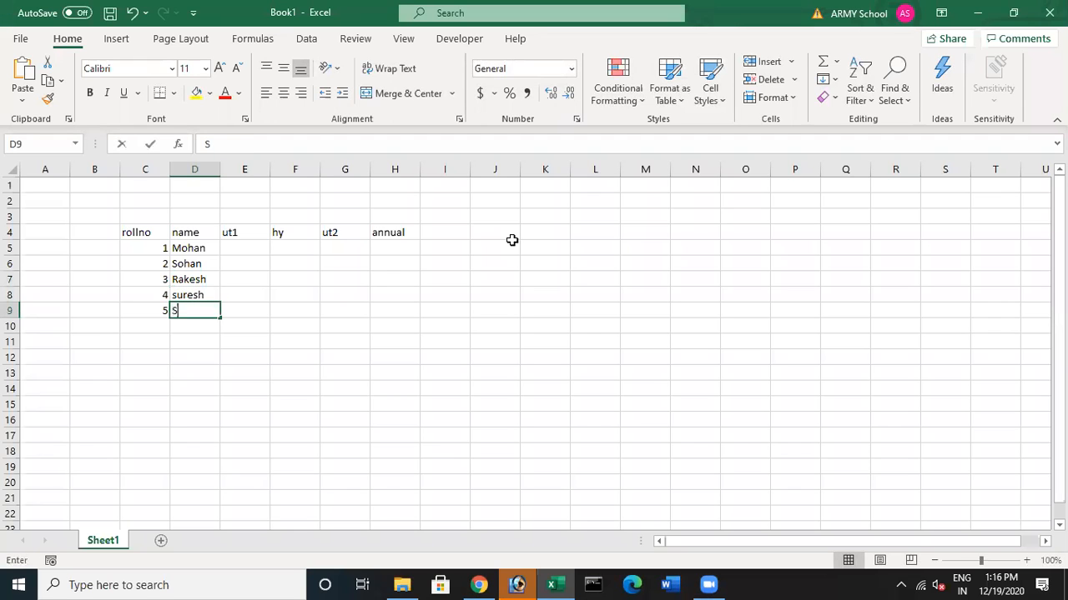
pyautogui.press('Tab')
# Enter the ut1 marks 90, 55, 54, 38 and 41 in cells E5 to E9
pyautogui.press('Up')
pyautogui.press('Up')
pyautogui.press('Up')
pyautogui.press('Up')
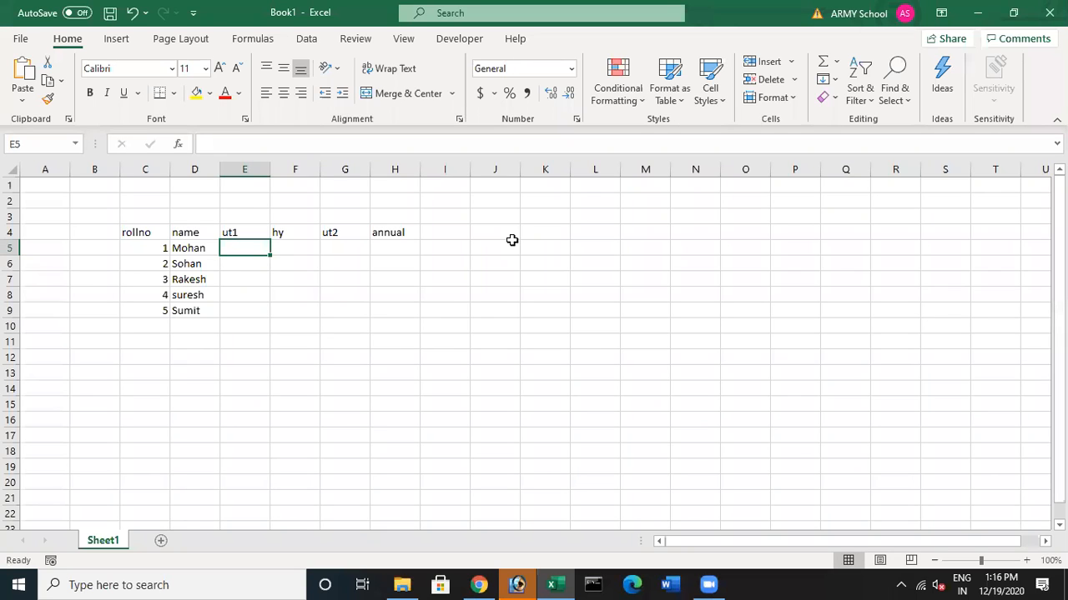
pyautogui.write('90')
pyautogui.press('Return')
pyautogui.write('55')
pyautogui.hotkey('ctrl', 'Return')
pyautogui.press('Return')
pyautogui.write('54')
pyautogui.press('Return')
pyautogui.write('38')
pyautogui.press('Return')
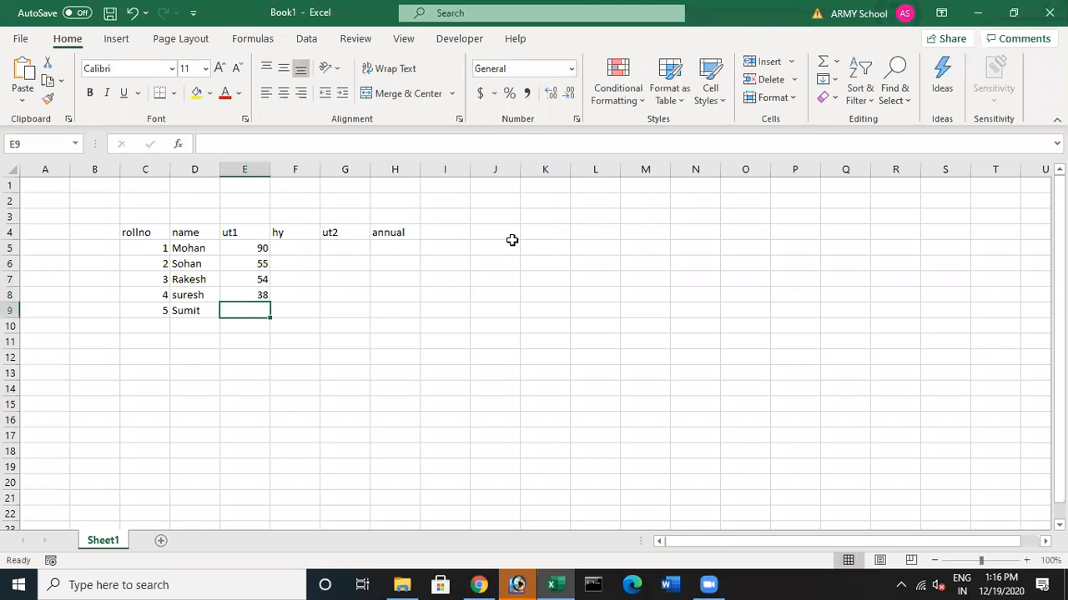
pyautogui.write('4')
pyautogui.hotkey('ctrl', 'Return')
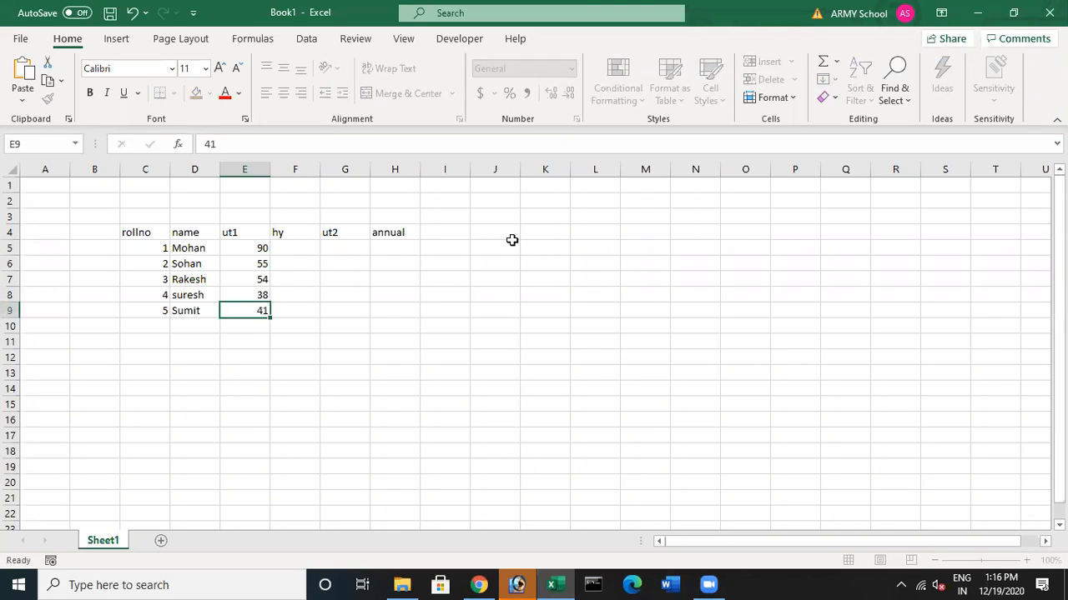
# Enter the hy marks 85, 59, 60, 62 and 55 in cells F5 to F9
pyautogui.press('Right')
pyautogui.press('Up')
pyautogui.press('Up')
pyautogui.press('Up')
pyautogui.press('Up')
pyautogui.write('85')
pyautogui.press('Return')
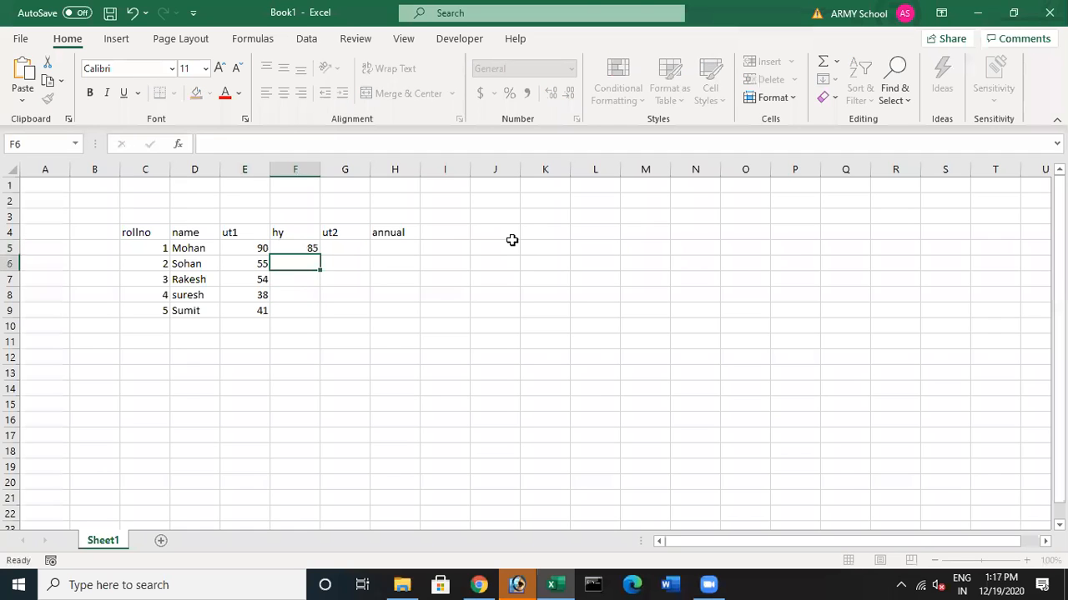
pyautogui.write('59')
pyautogui.press('Return')
pyautogui.write('60')
pyautogui.press('Return')
pyautogui.write('62')
pyautogui.press('Return')
pyautogui.write('55')
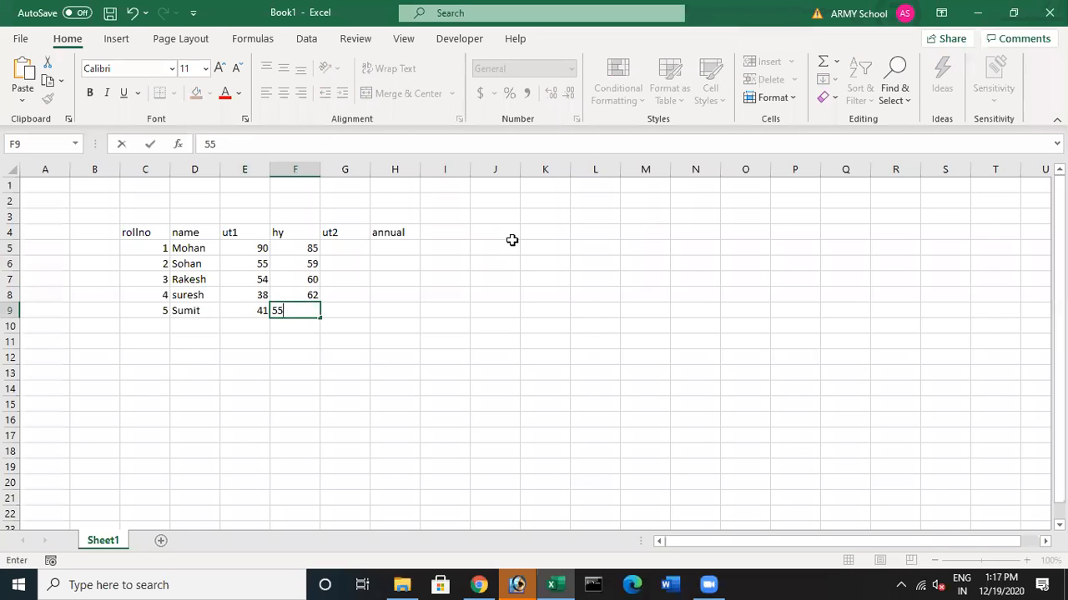
pyautogui.press('Right')
# Enter the ut2 marks 66, 80, 90, 55 and 65 in cells G5 to G9
pyautogui.press('Up')
pyautogui.press('Up')
pyautogui.press('Up')
pyautogui.press('Up')
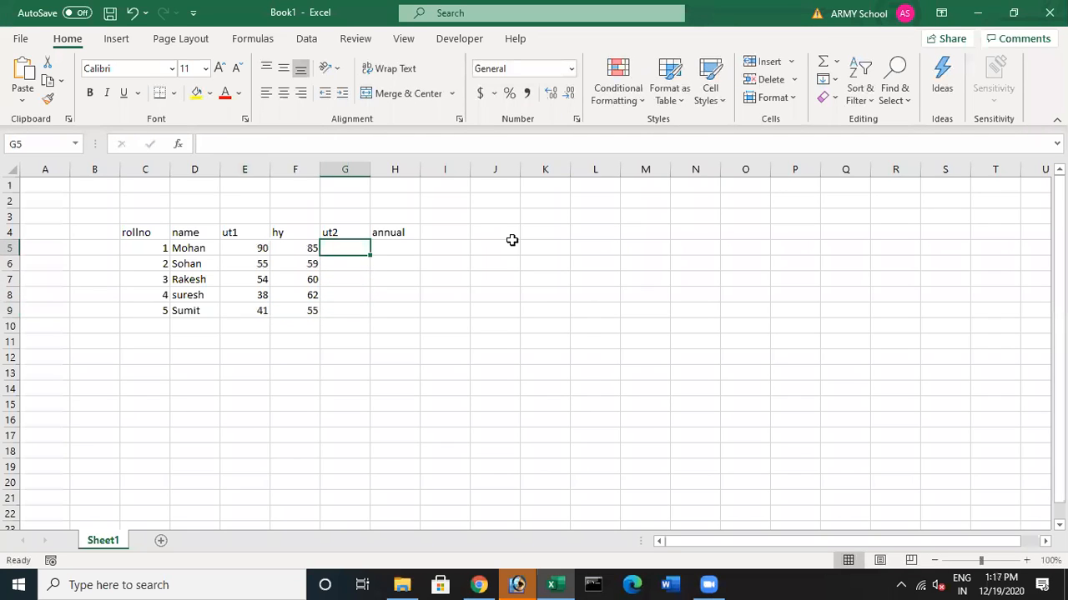
pyautogui.write('66')
pyautogui.press('Return')
pyautogui.write('80')
pyautogui.press('Return')
pyautogui.write('90')
pyautogui.press('Return')
pyautogui.write('55')
pyautogui.press('Return')
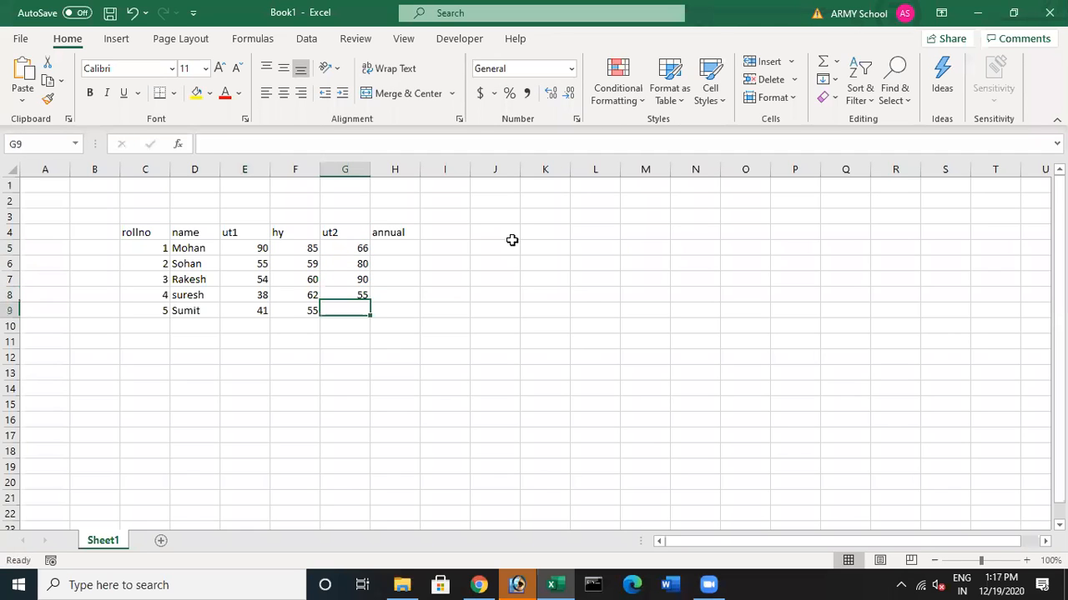
pyautogui.write('65')
pyautogui.press('Tab')
# Enter the annual marks 96, 78, 39, 45 and 60 in cells H5 to H9
pyautogui.press('Up')
pyautogui.press('Up')
pyautogui.press('Up')
pyautogui.press('Up')
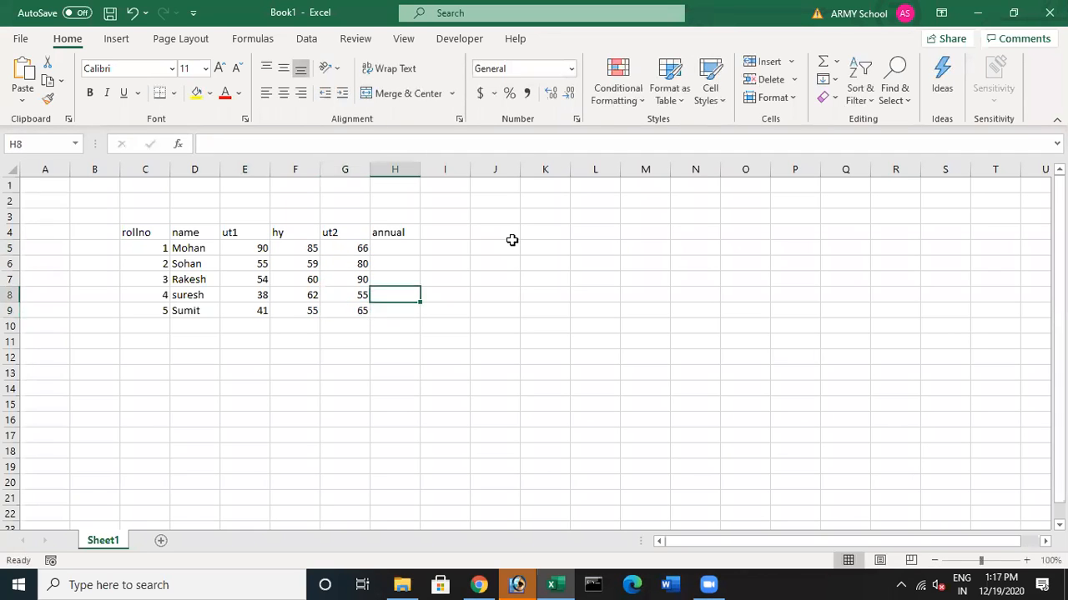
pyautogui.write('96')
pyautogui.press('Return')
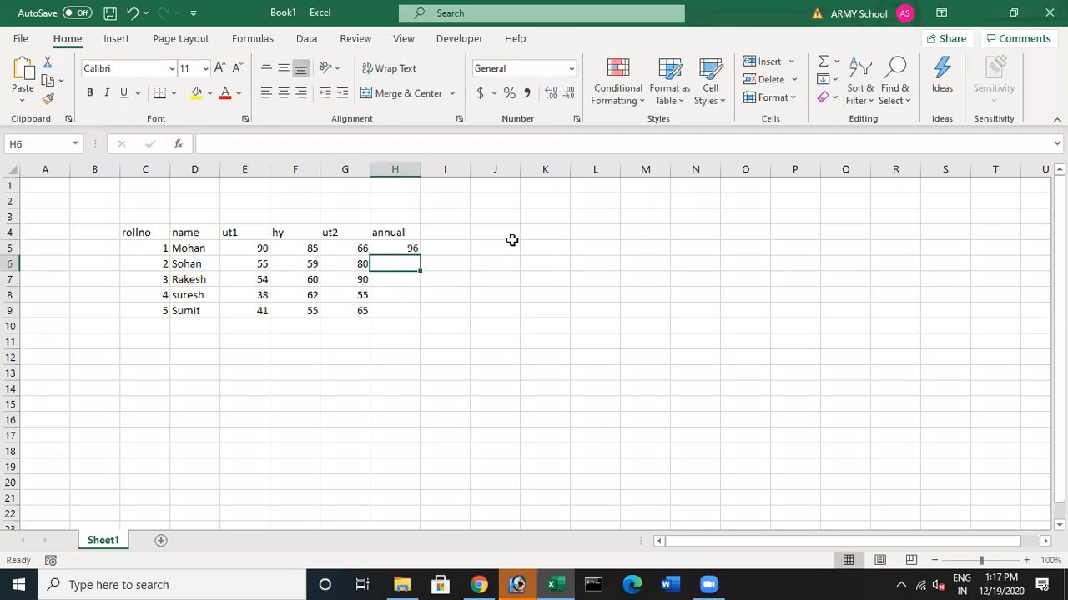
pyautogui.write('78')
pyautogui.press('Return')
pyautogui.write('39')
pyautogui.press('Return')
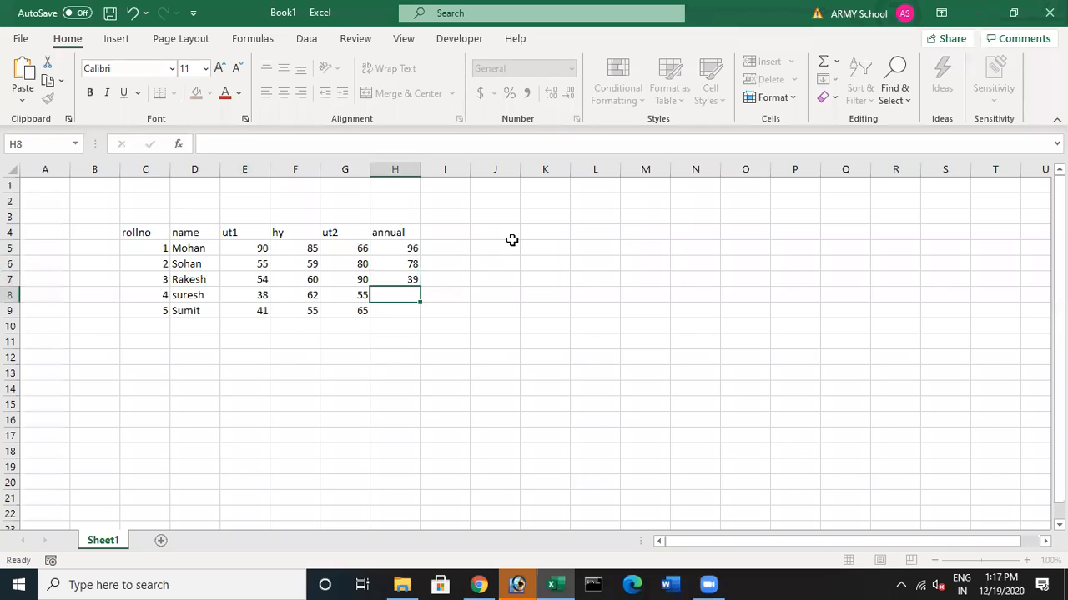
pyautogui.write('45')
pyautogui.press('Return')
pyautogui.write('60')
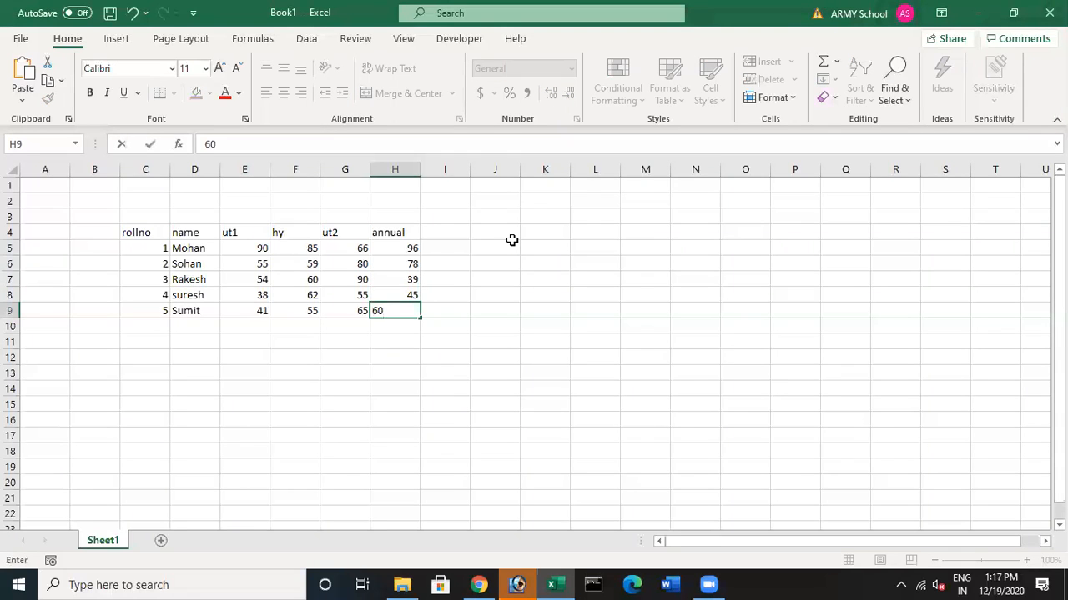
pyautogui.press('Tab')
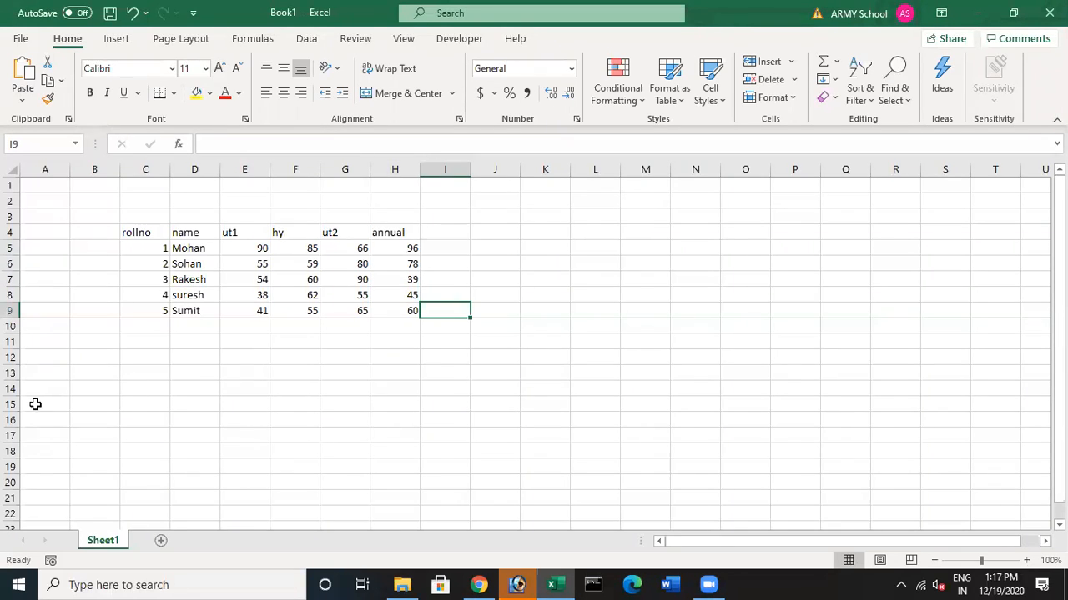
# Center the contents of the whole table C4:H9 and apply borders around all its cells
pyautogui.moveTo(139, 233); pyautogui.dragTo(415, 313)
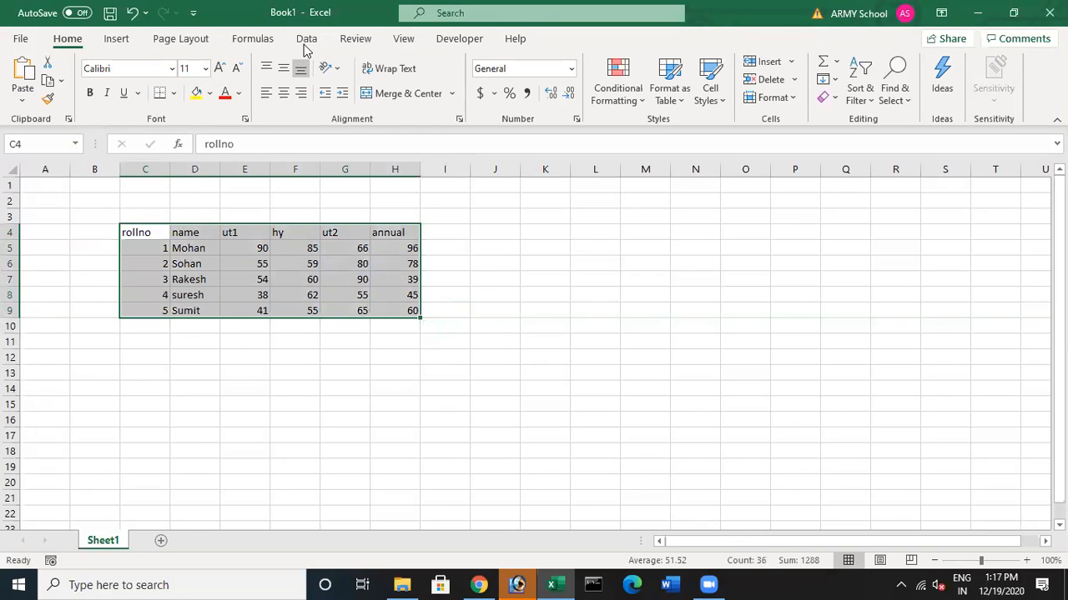
pyautogui.click(284, 95)
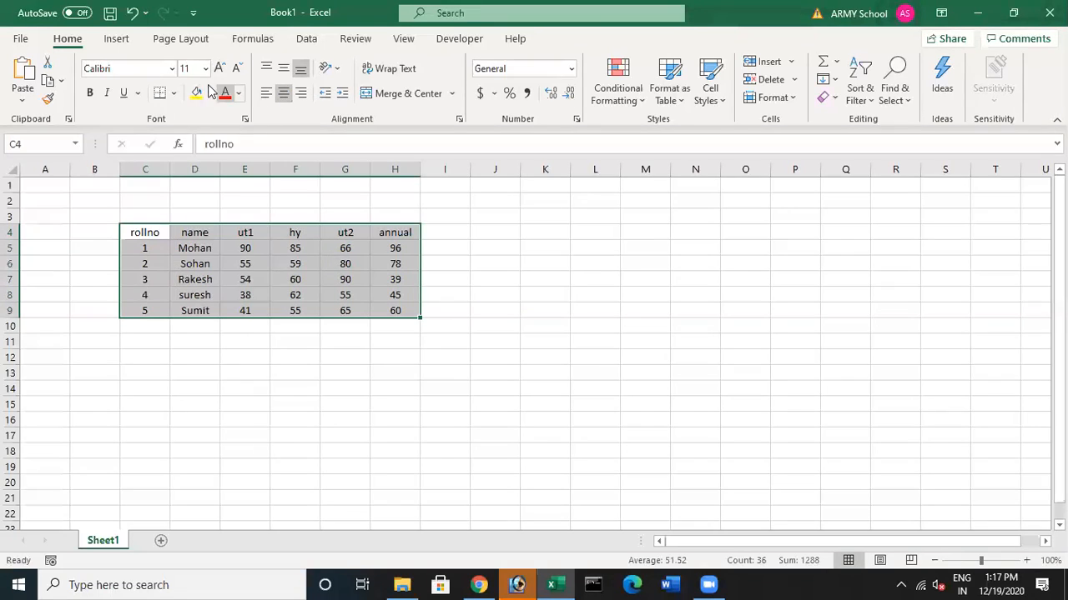
pyautogui.click(174, 93)
pyautogui.click(185, 249)
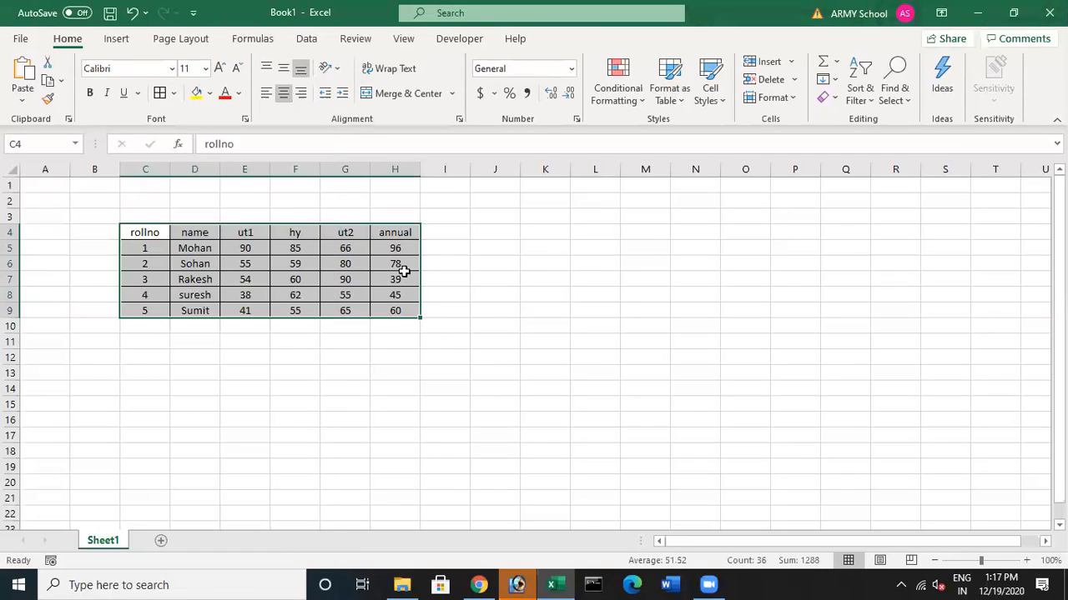
pyautogui.click(533, 249)
# Make the header row C4:H4 bold
pyautogui.moveTo(163, 232); pyautogui.dragTo(410, 233)
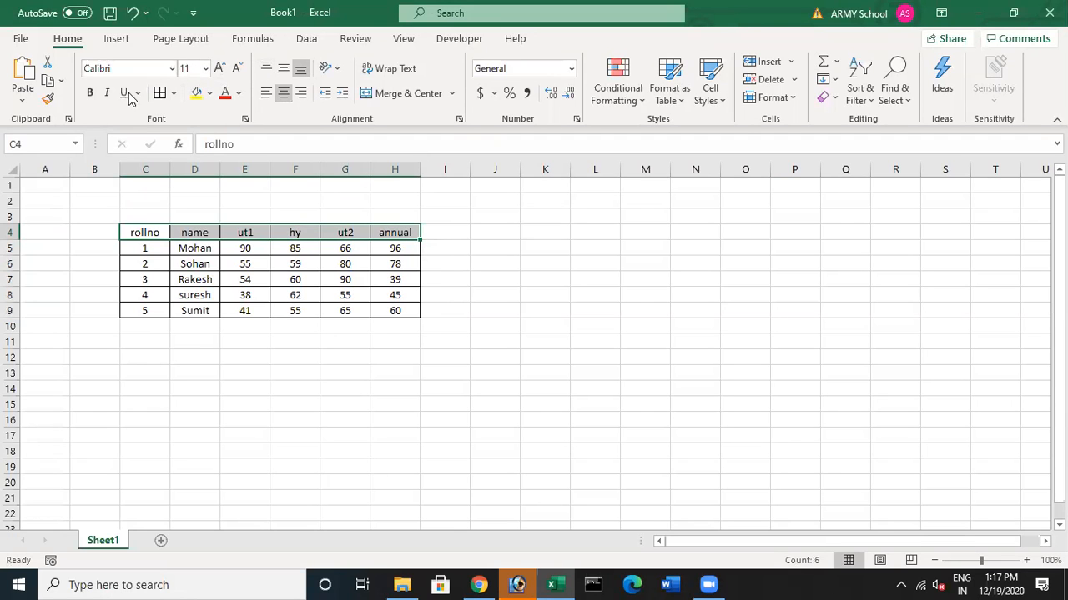
pyautogui.click(89, 92)
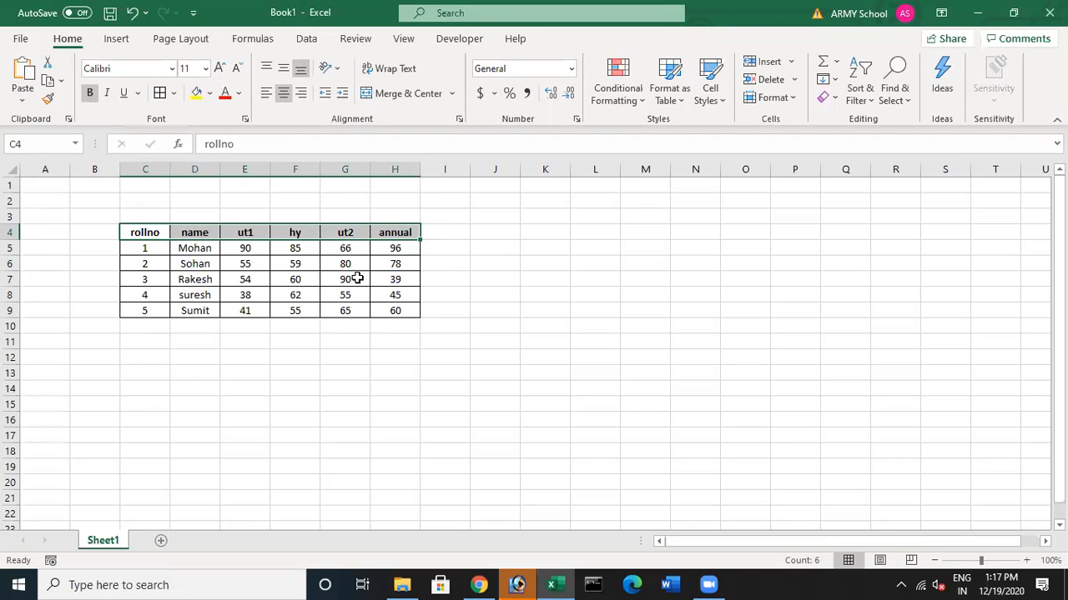
pyautogui.keyDown('ctrl'); pyautogui.scroll(3, 350, 272); pyautogui.keyUp('ctrl')
pyautogui.click(703, 303)
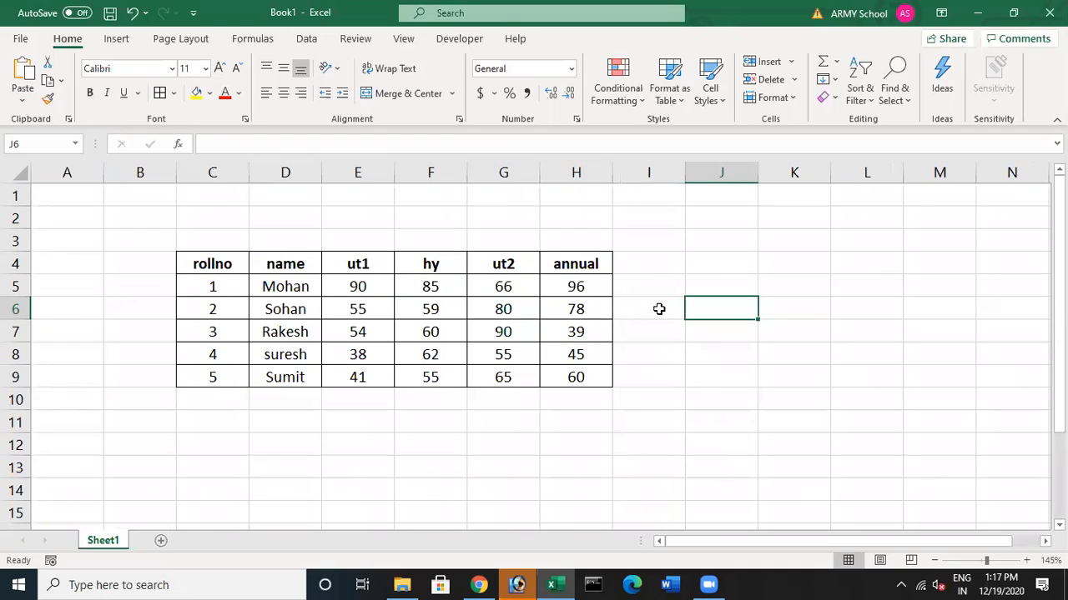
# Calculate Mohan's average marks in cell I5 with the formula =average(E5:H5)
pyautogui.click(633, 287)
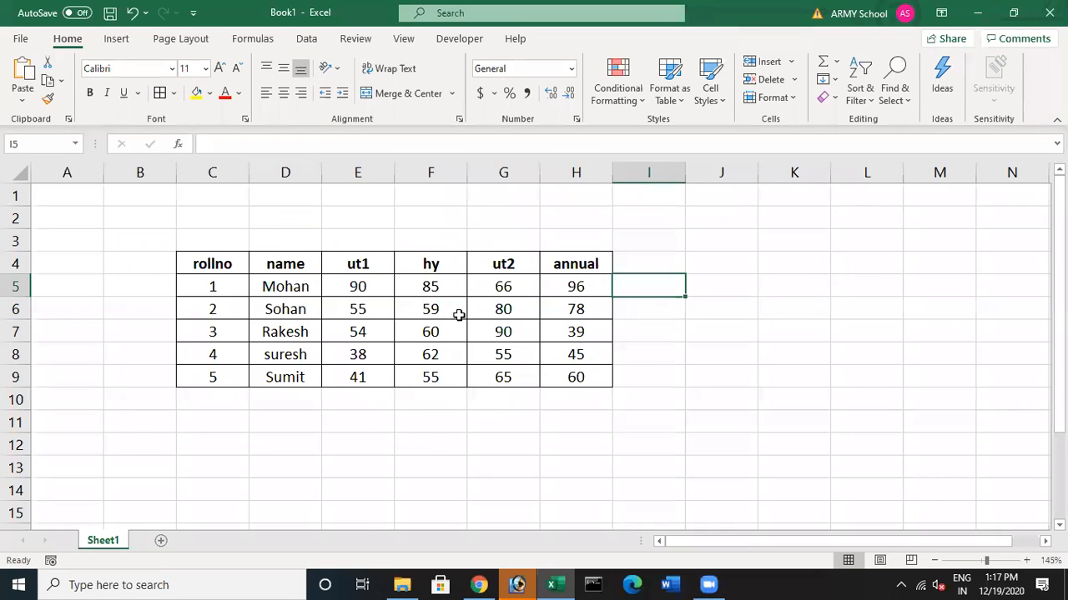
pyautogui.click(292, 288)
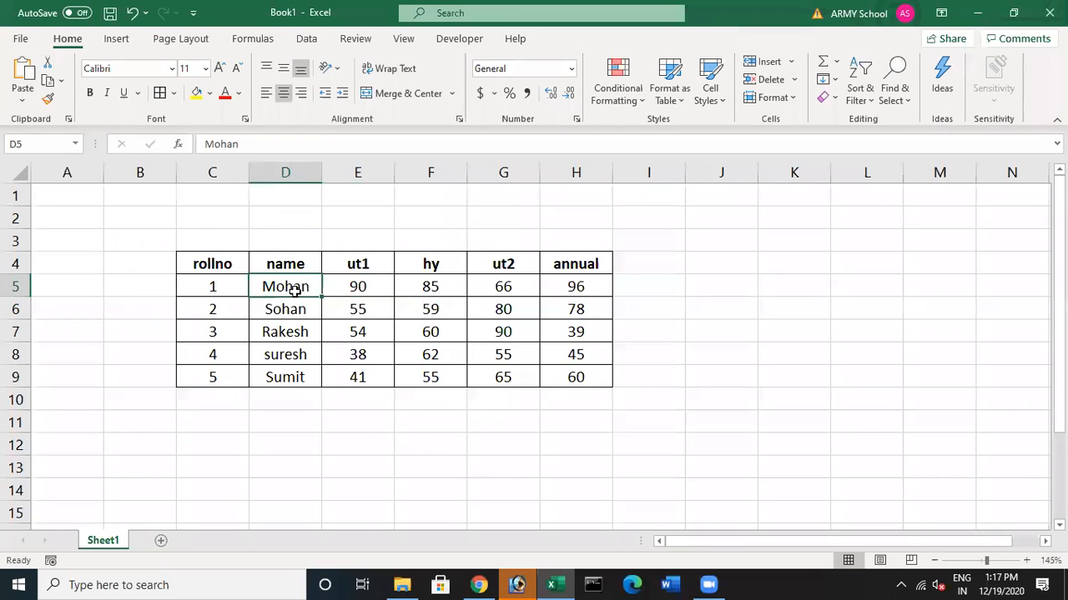
pyautogui.click(642, 289)
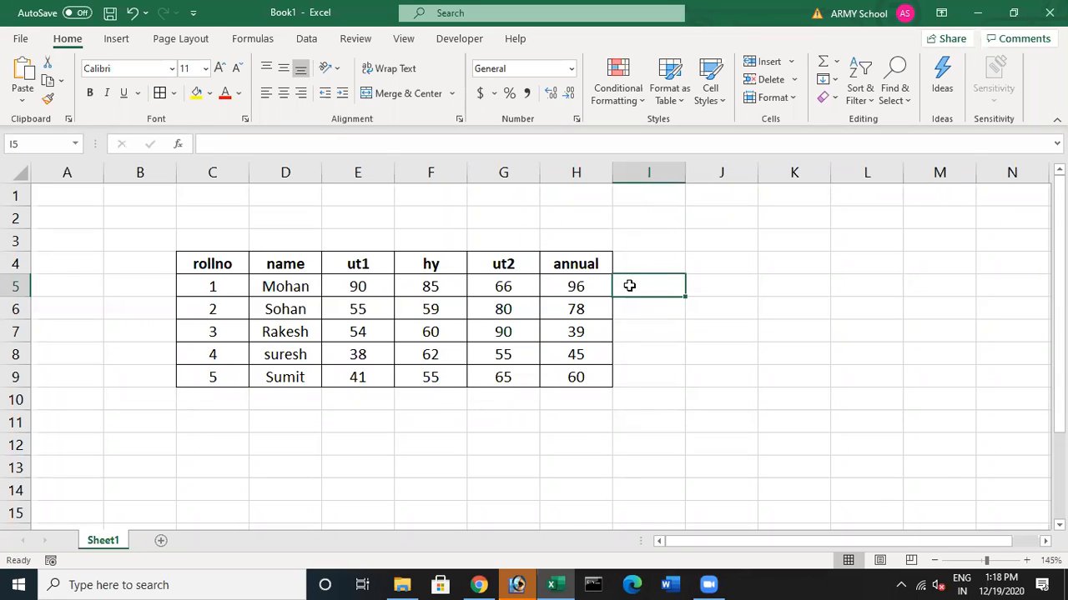
pyautogui.write('=')
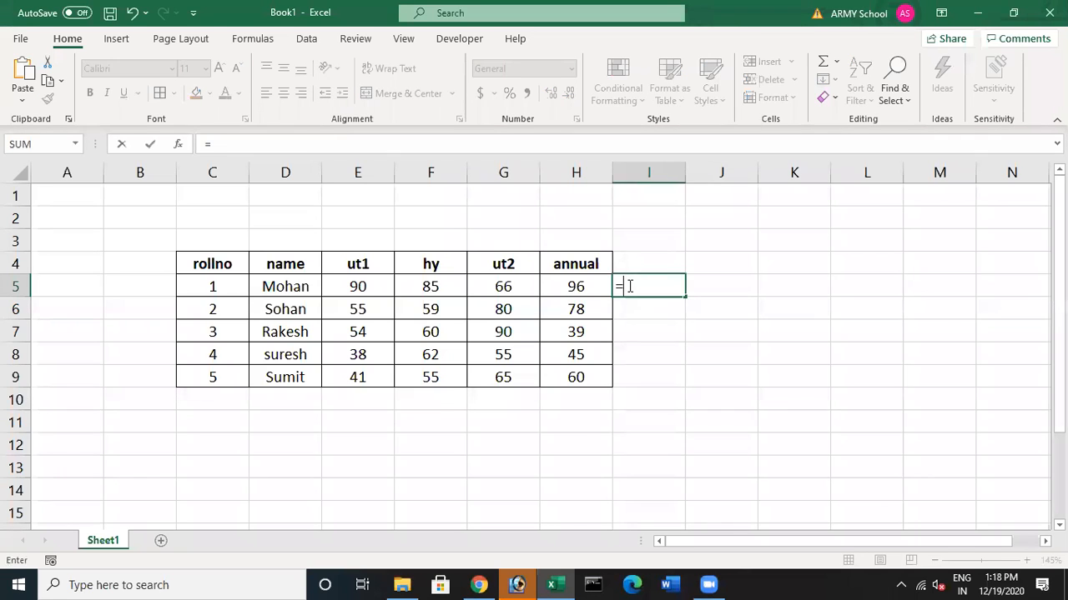
pyautogui.write('average')
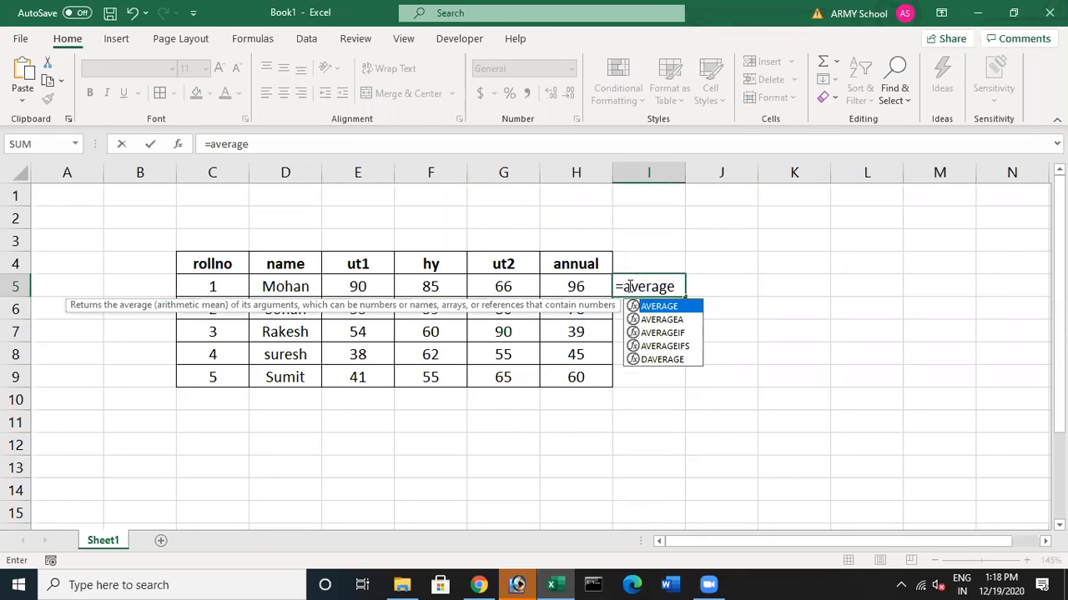
pyautogui.write('(')
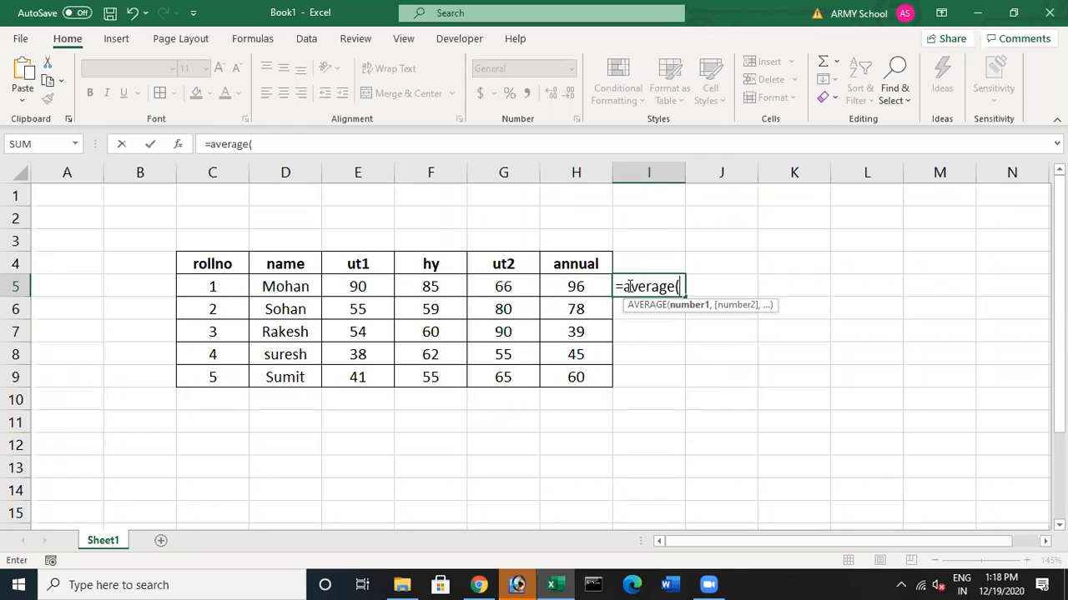
pyautogui.click(357, 284)
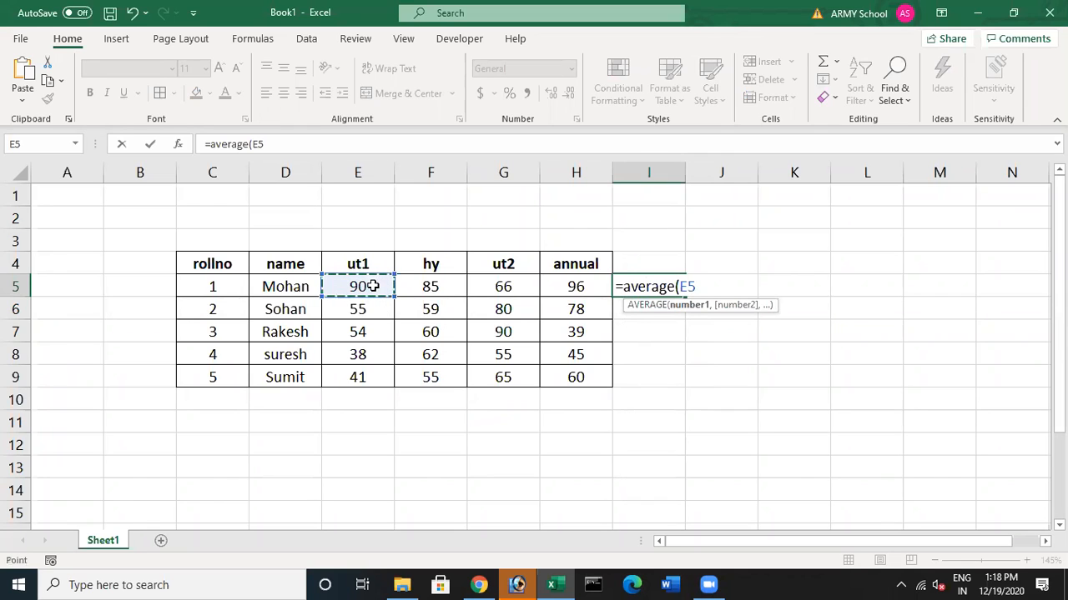
pyautogui.moveTo(392, 295); pyautogui.dragTo(587, 297)
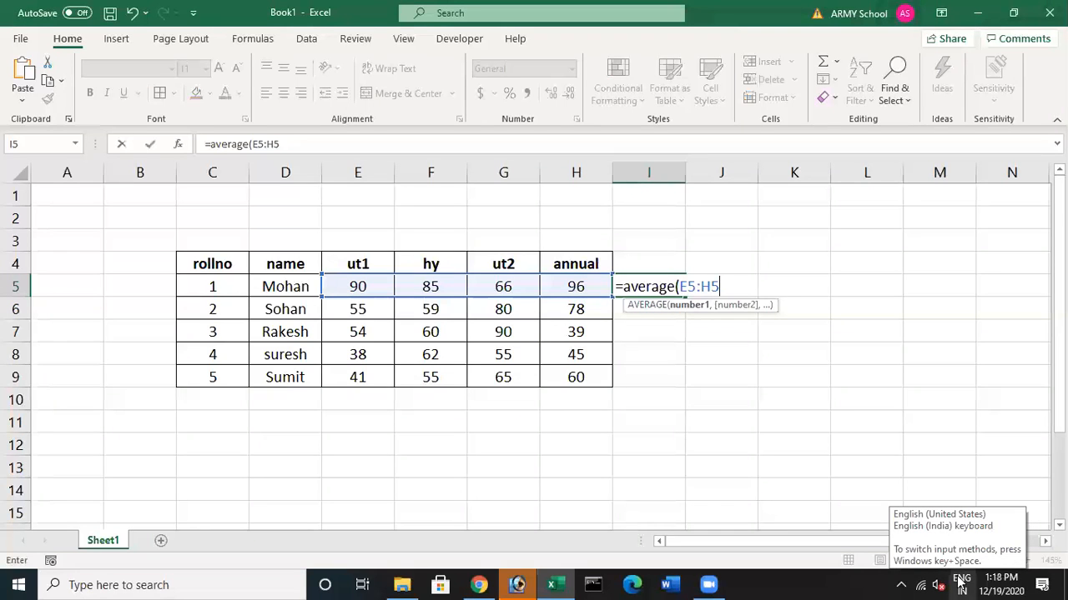
pyautogui.write(')')
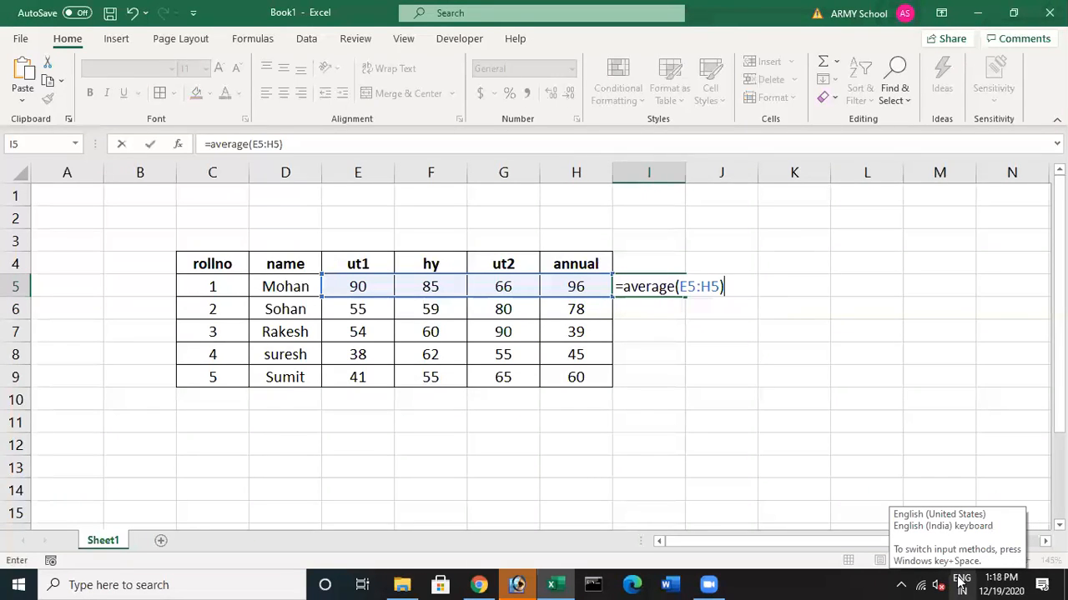
pyautogui.press('Return')
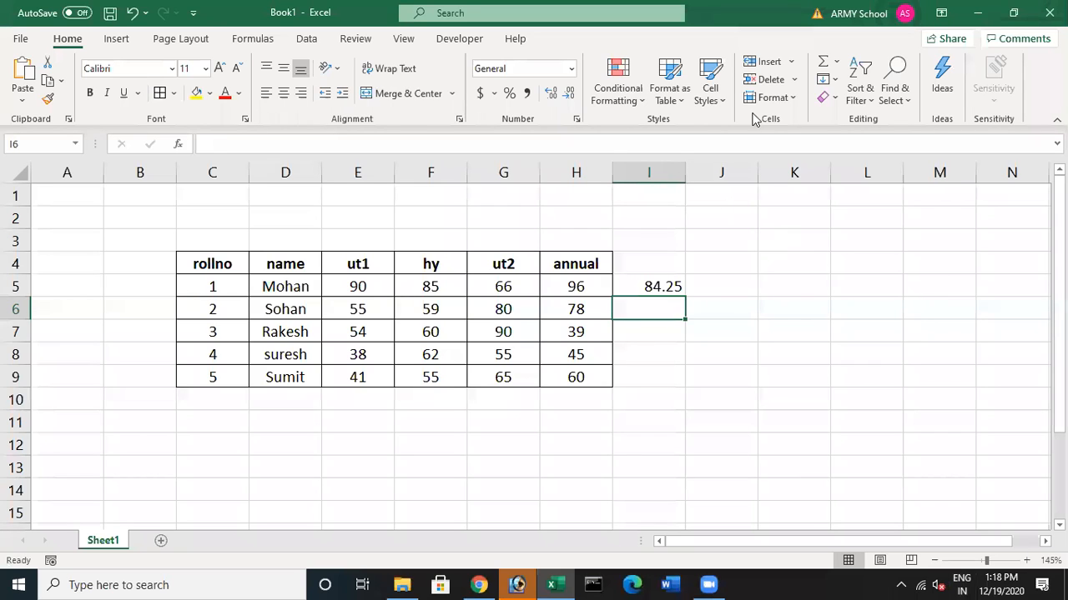
# Insert the built-in Average function for E6:H6 in cell I6 and fill the formula down to I9
pyautogui.click(836, 67)
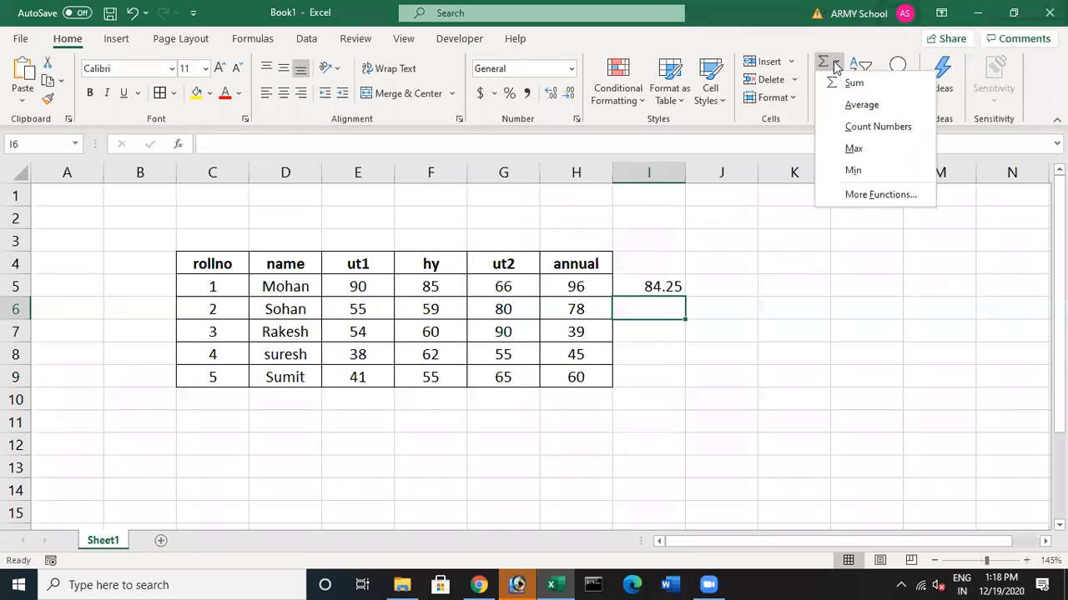
pyautogui.click(862, 110)
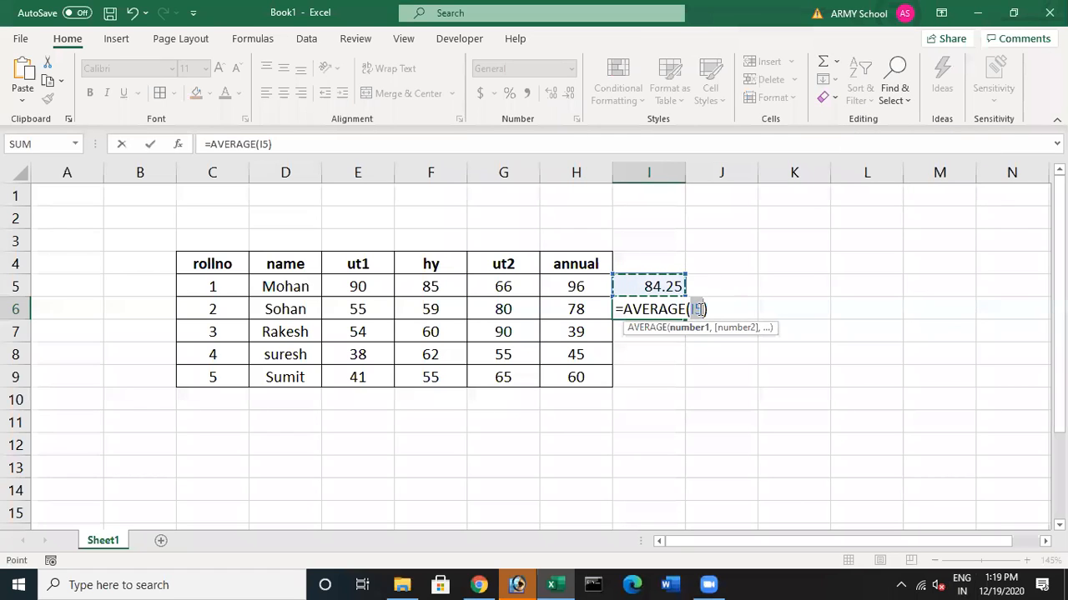
pyautogui.click(342, 307)
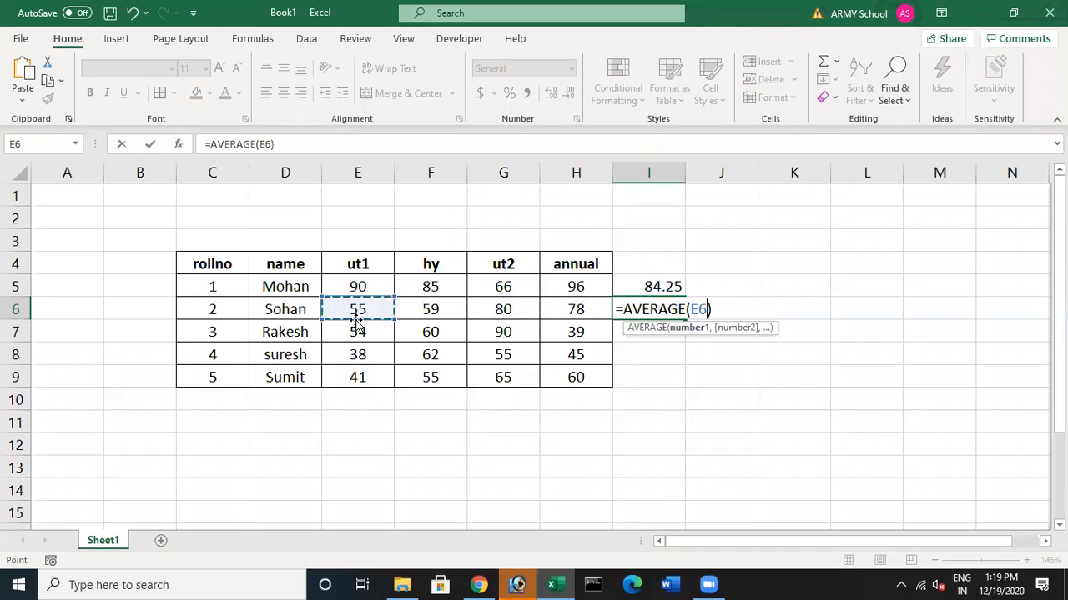
pyautogui.moveTo(388, 311); pyautogui.dragTo(590, 310)
pyautogui.press('Return')
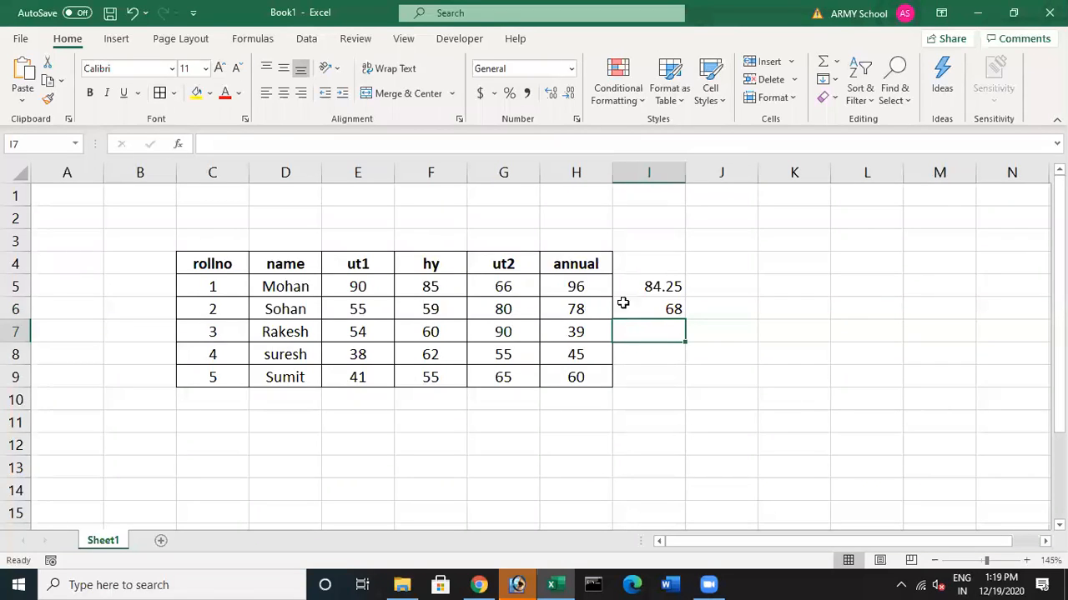
pyautogui.click(667, 312)
pyautogui.moveTo(685, 319); pyautogui.dragTo(685, 390)
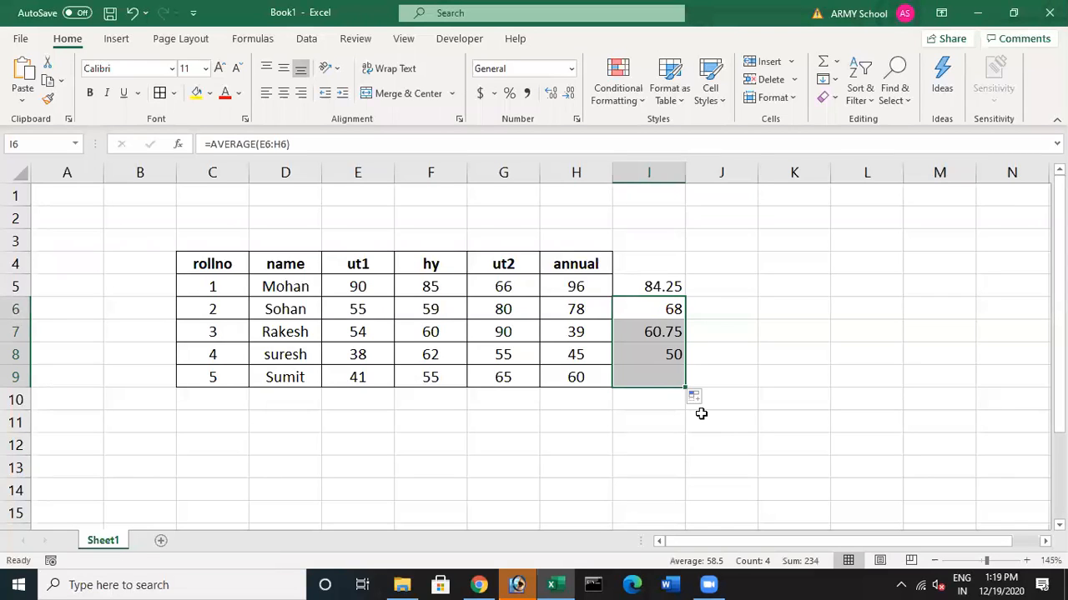
# Enter the column heading "average %" in cell I4
pyautogui.click(642, 258)
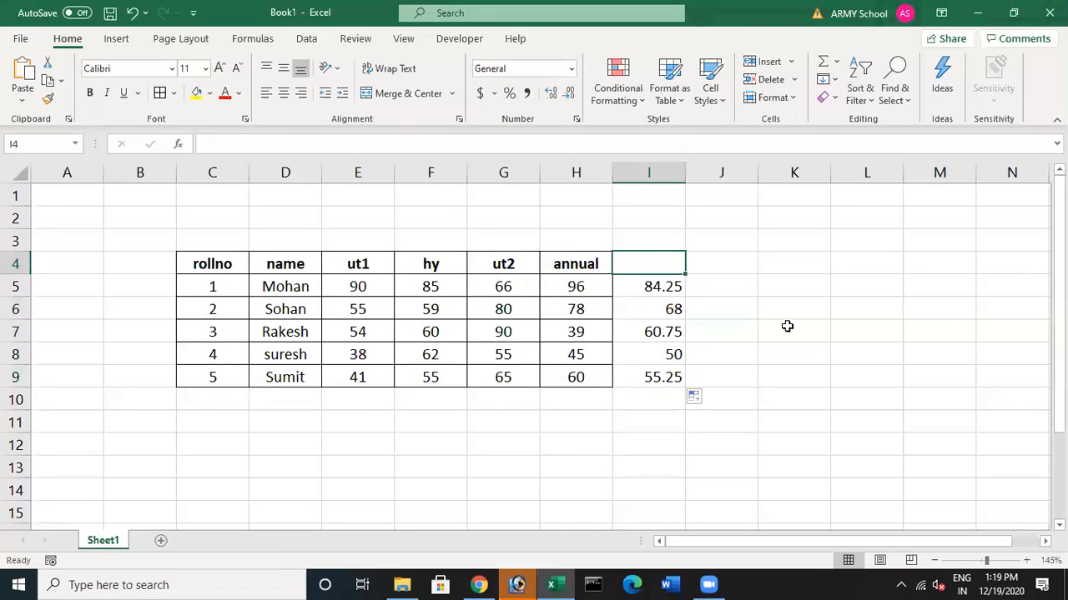
pyautogui.write('av')
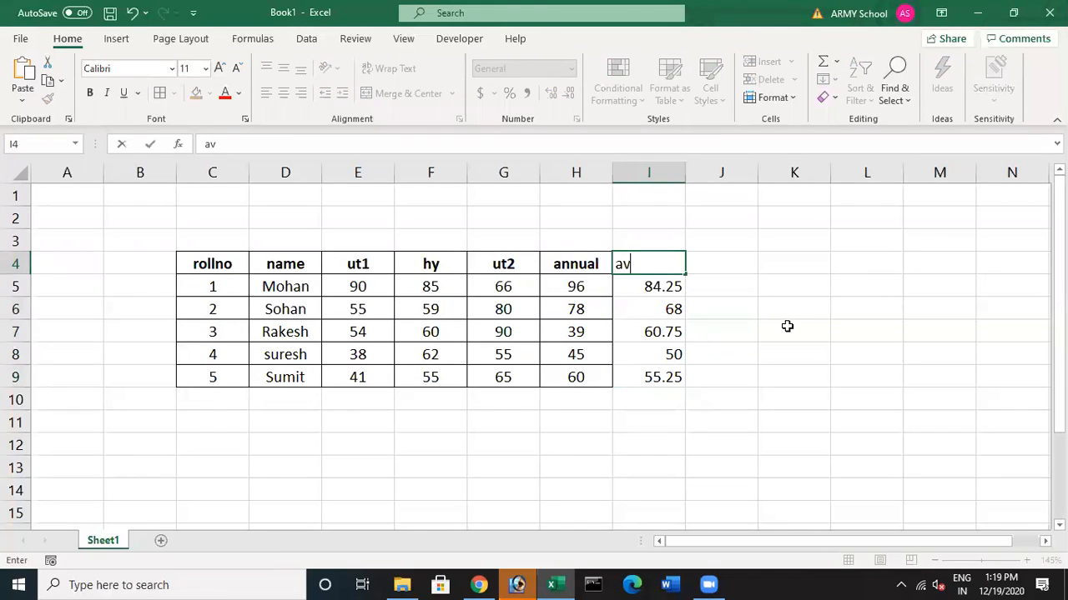
pyautogui.write('erage')
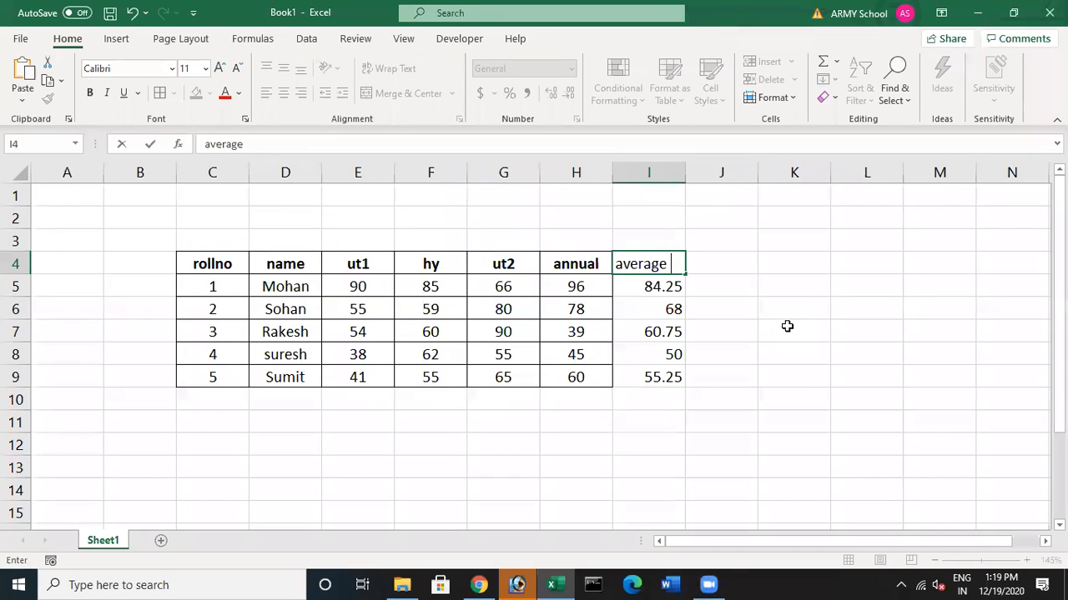
pyautogui.write(' %')
pyautogui.press('Return')
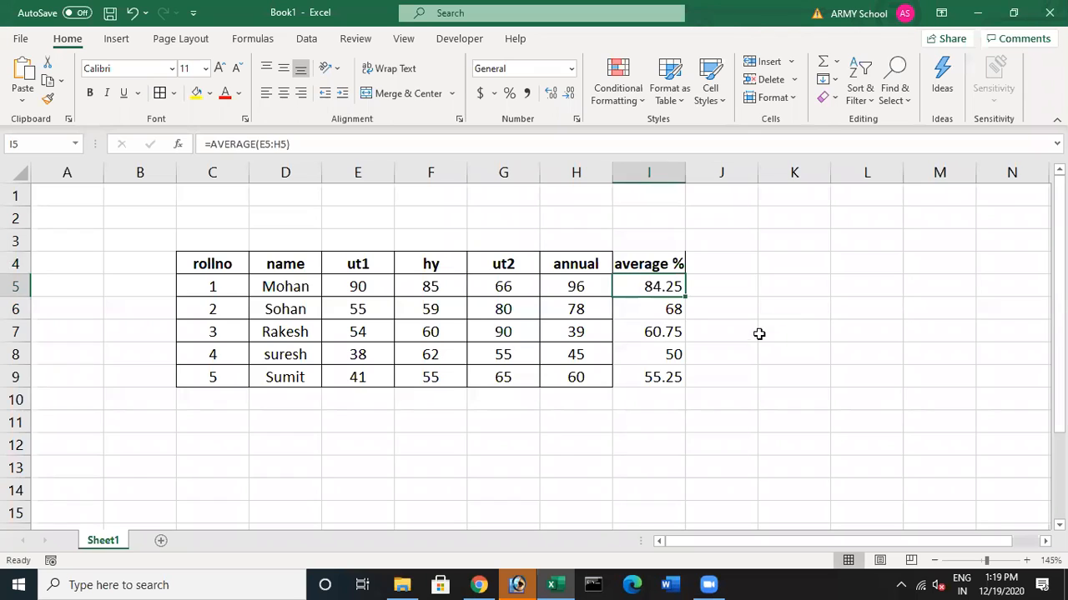
# Center the contents of I4:I9 and apply borders around all of its cells
pyautogui.moveTo(667, 259); pyautogui.dragTo(673, 375)
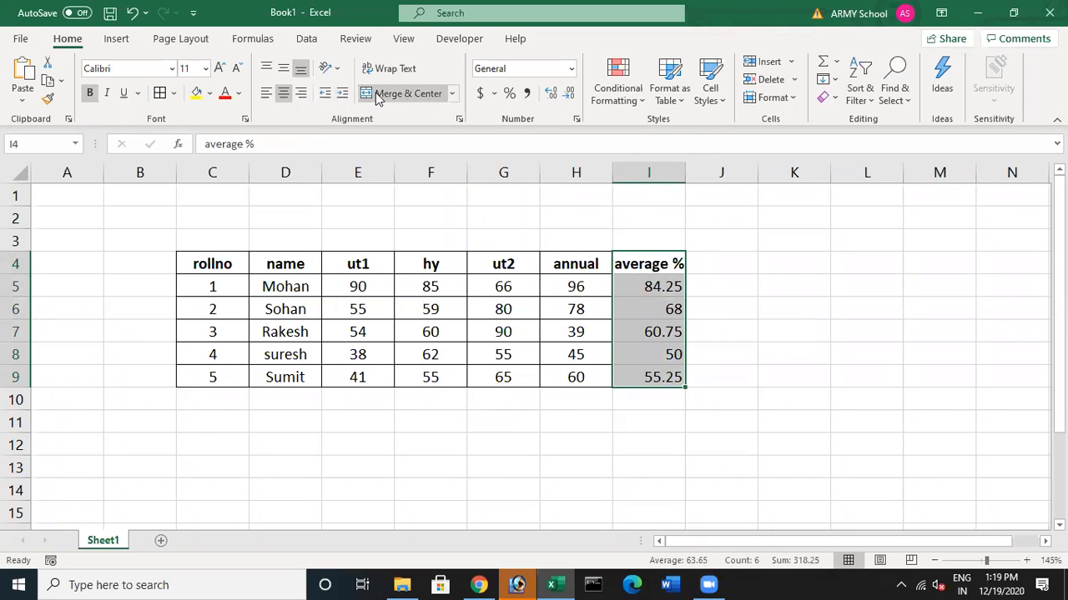
pyautogui.click(286, 98)
pyautogui.click(285, 98)
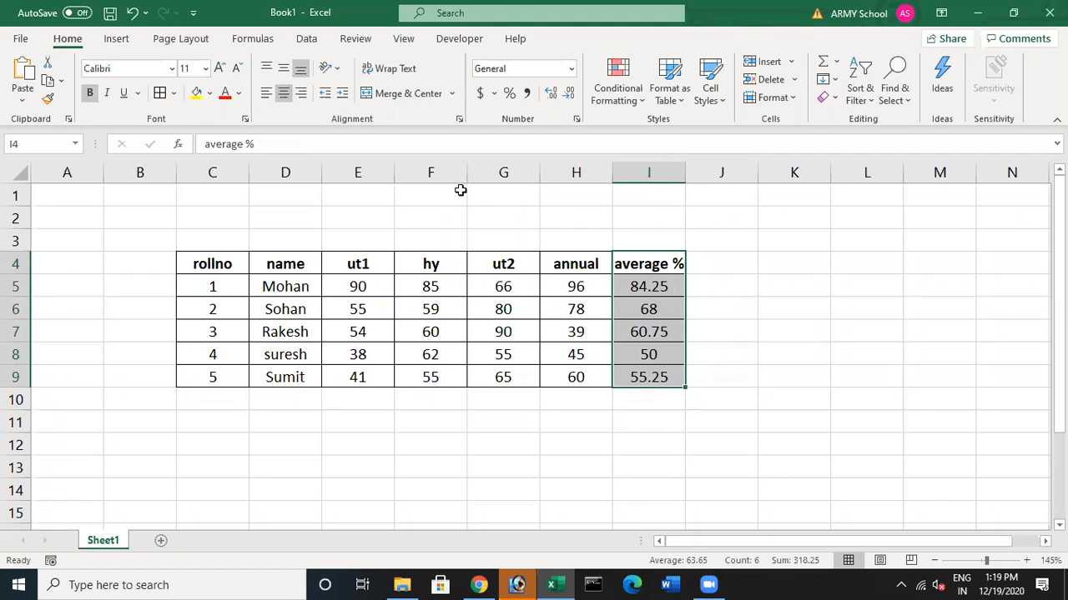
pyautogui.click(726, 439)
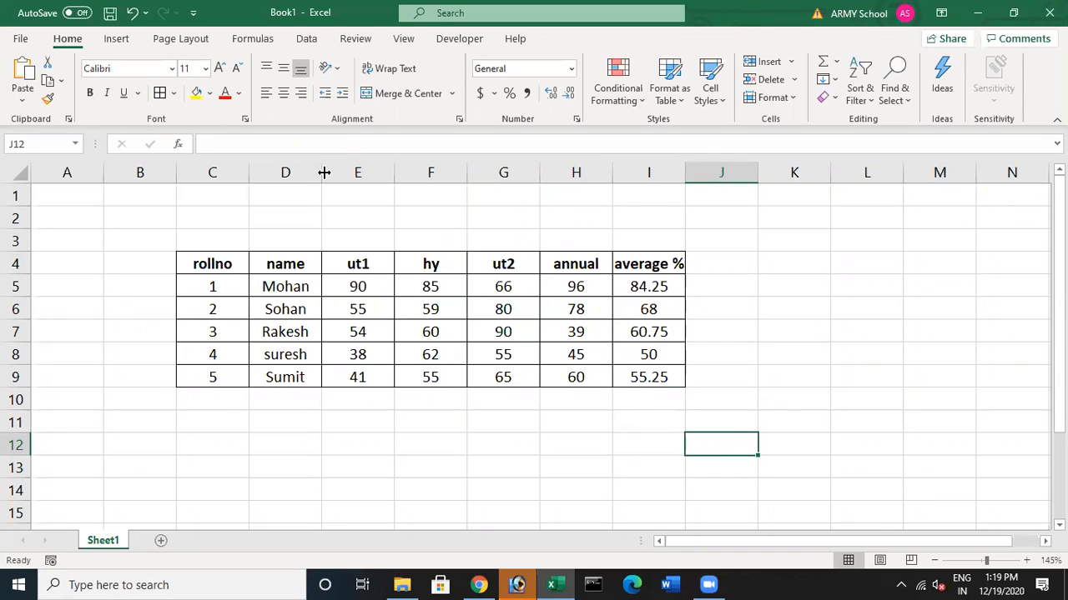
# Switch to the MS Excel 2010 PDF in Chrome, review the AVERAGE and COUNT function sections, and return to the Excel workbook
pyautogui.click(519, 584)
pyautogui.click(521, 584)
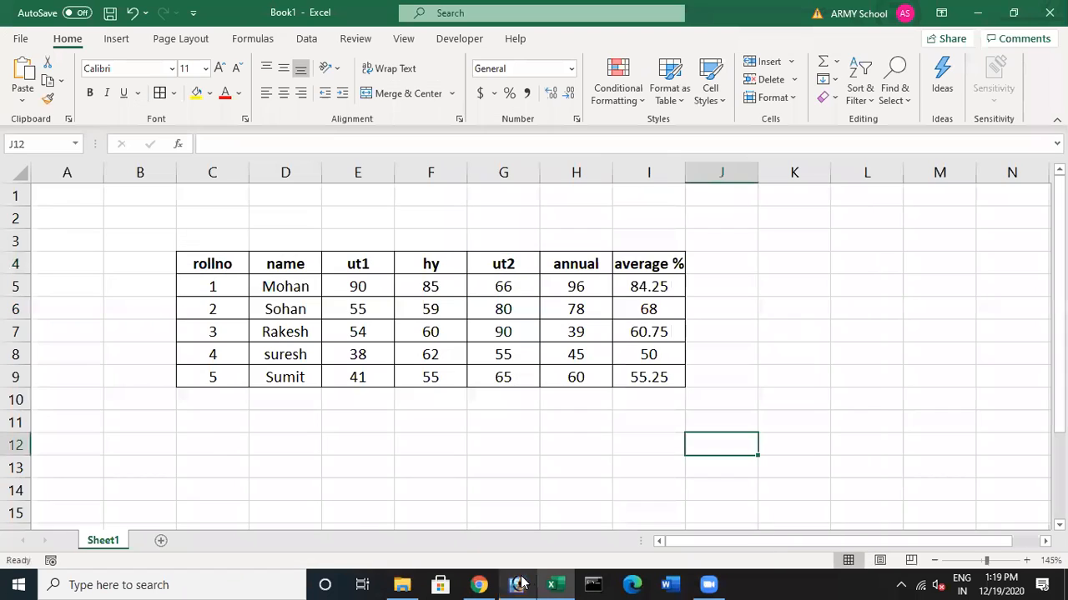
pyautogui.click(479, 584)
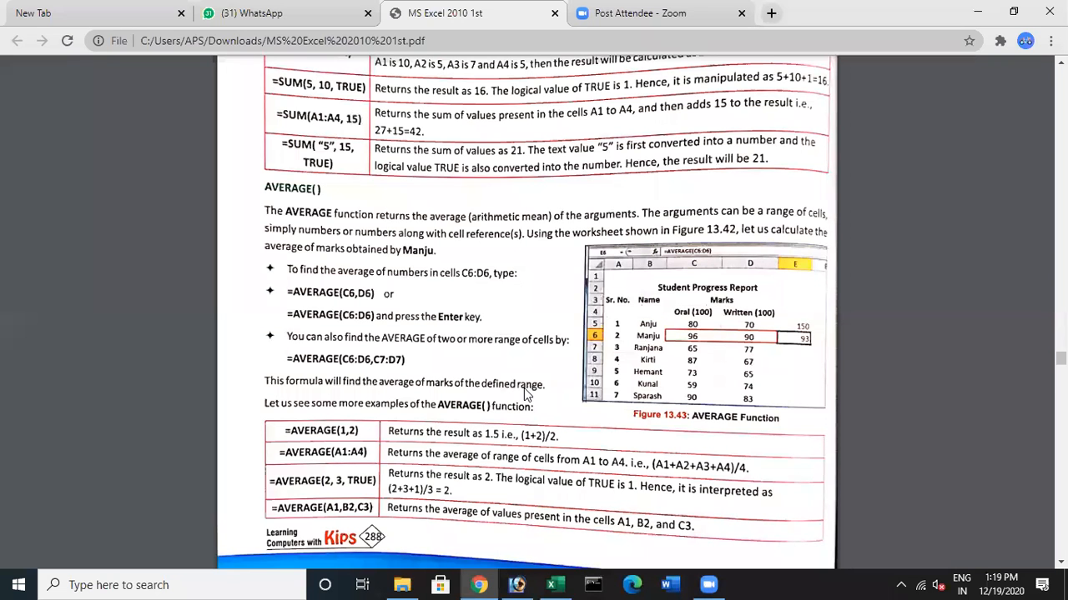
pyautogui.scroll(-4, 548, 443)
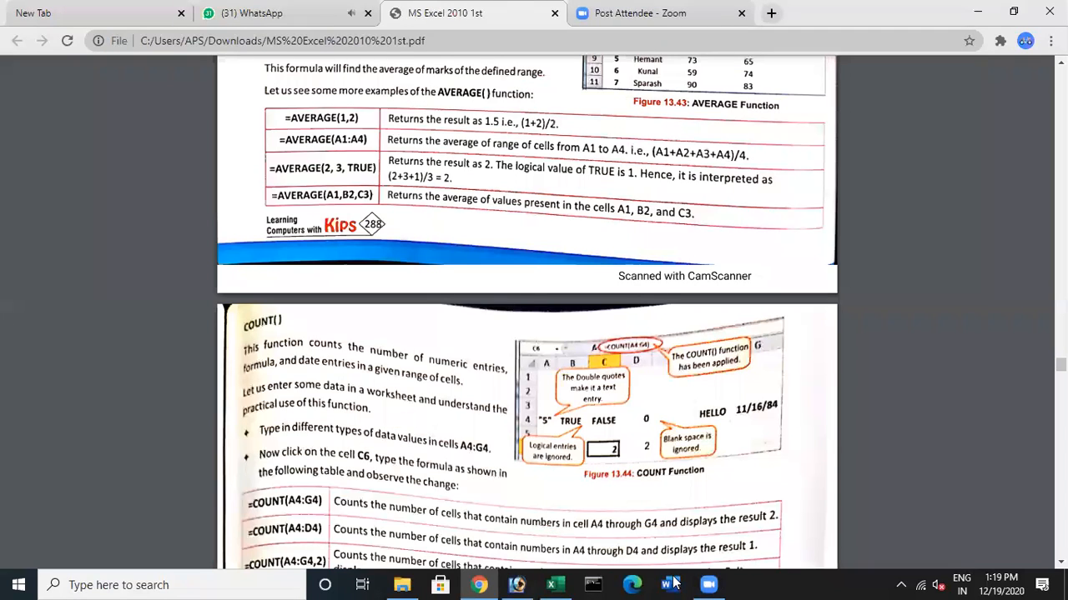
pyautogui.click(517, 585)
pyautogui.click(551, 587)
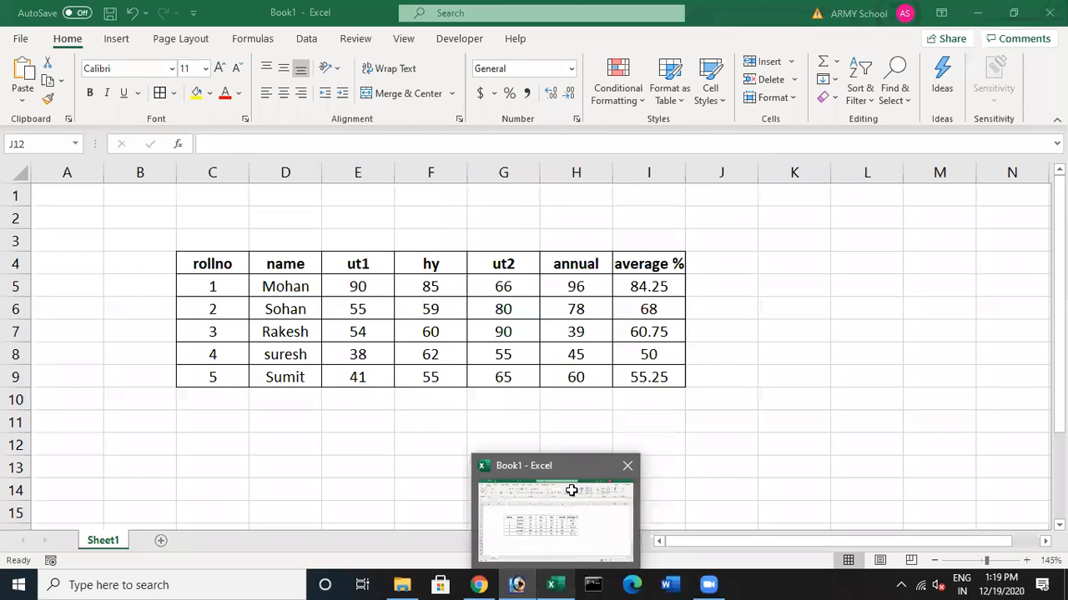
# Enter the formula =average(E5:h5) manually in cell I5 to average the first student's marks
pyautogui.click(668, 288)
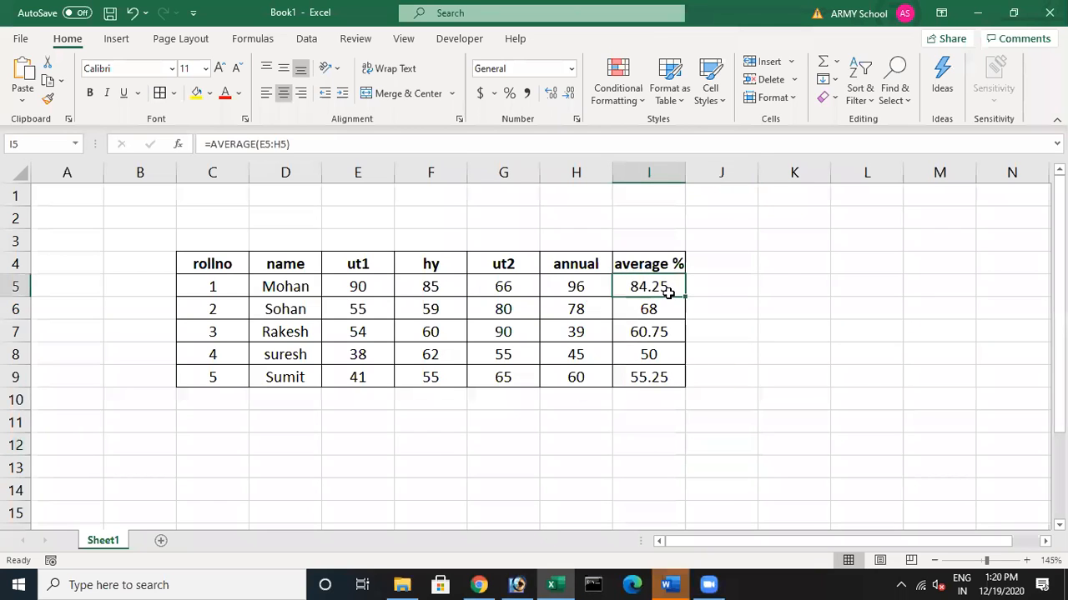
pyautogui.write('=')
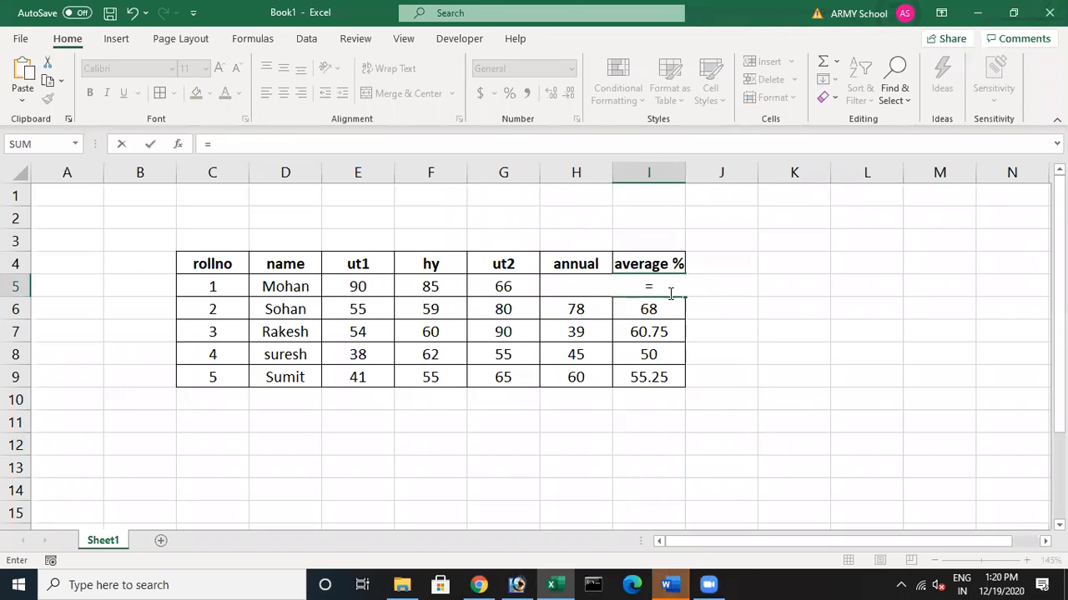
pyautogui.write('ave')
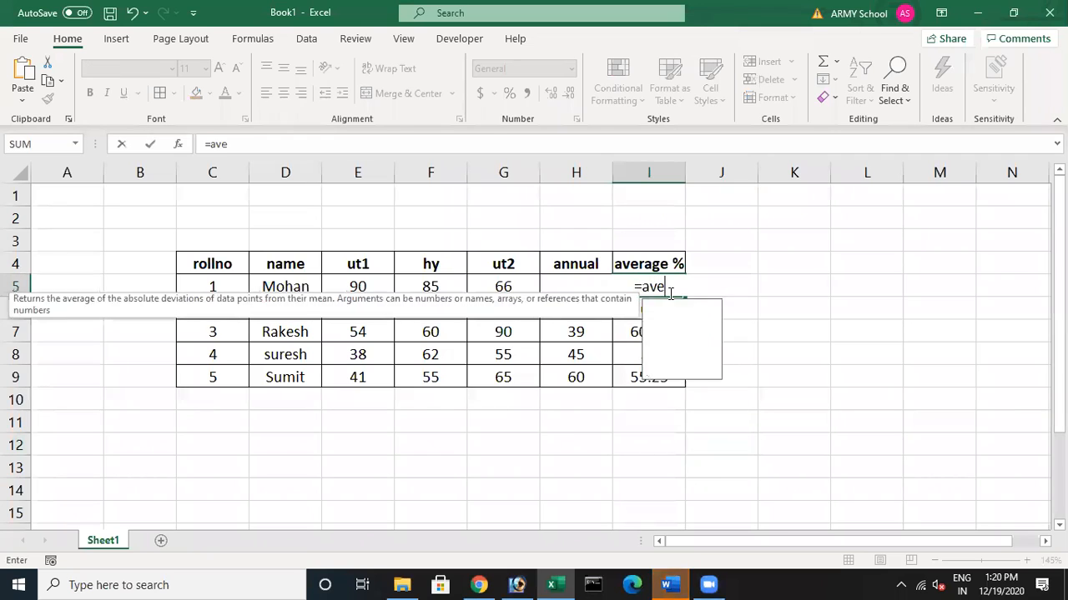
pyautogui.write('rage')
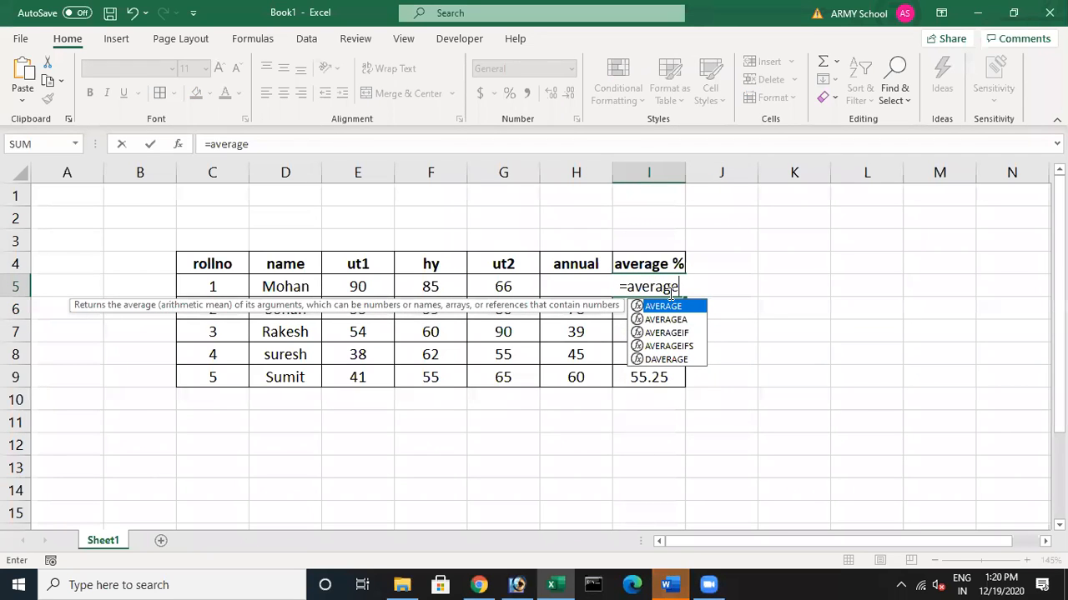
pyautogui.write('(')
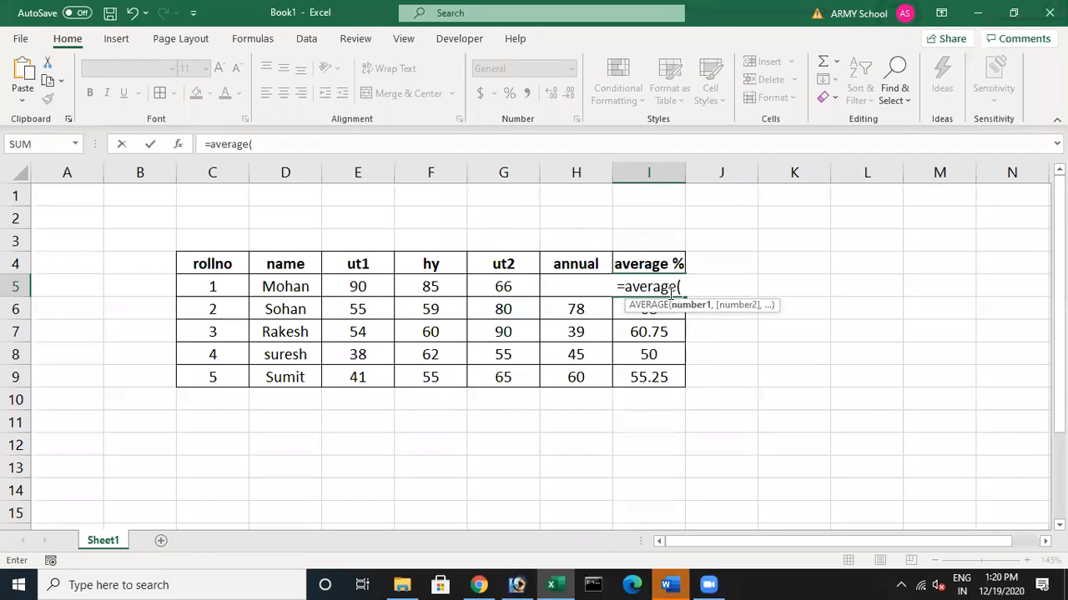
pyautogui.click(354, 286)
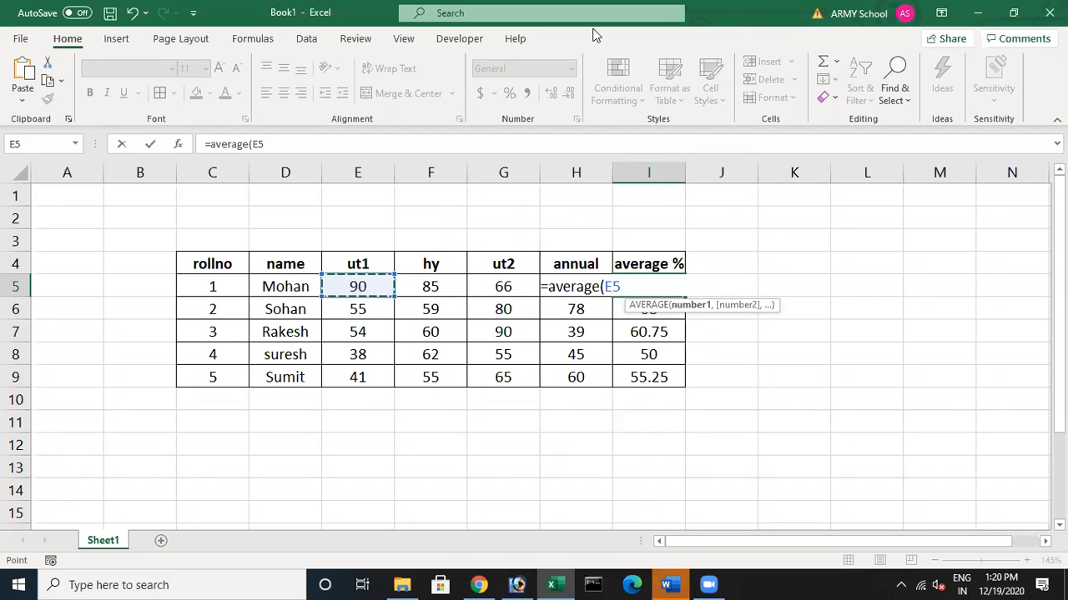
pyautogui.press('F8')
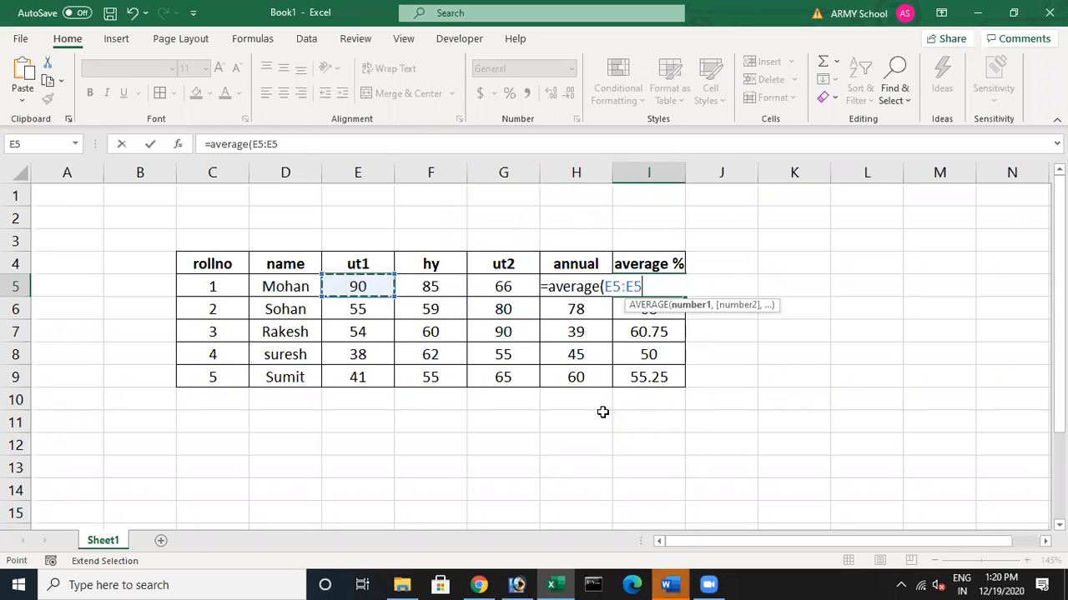
pyautogui.press('BackSpace')
pyautogui.press('BackSpace')
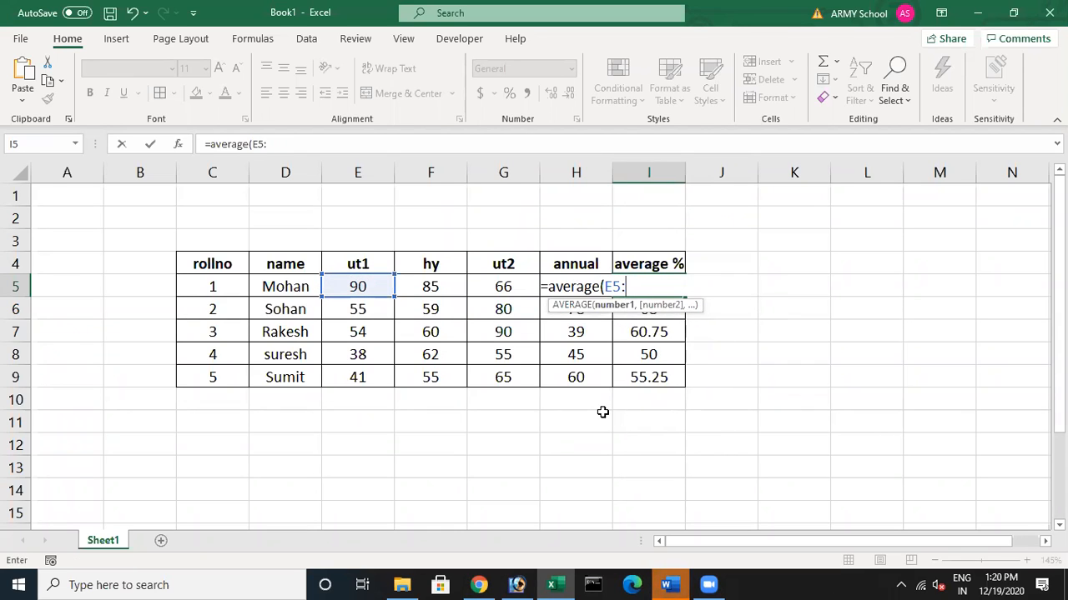
pyautogui.write('h')
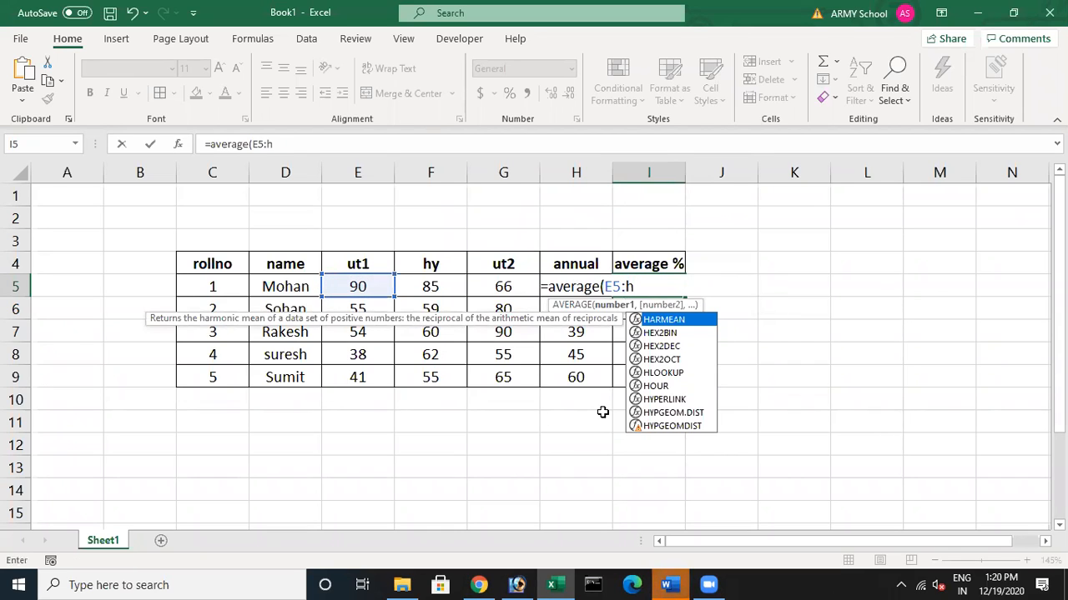
pyautogui.write('5)')
pyautogui.press('Return')
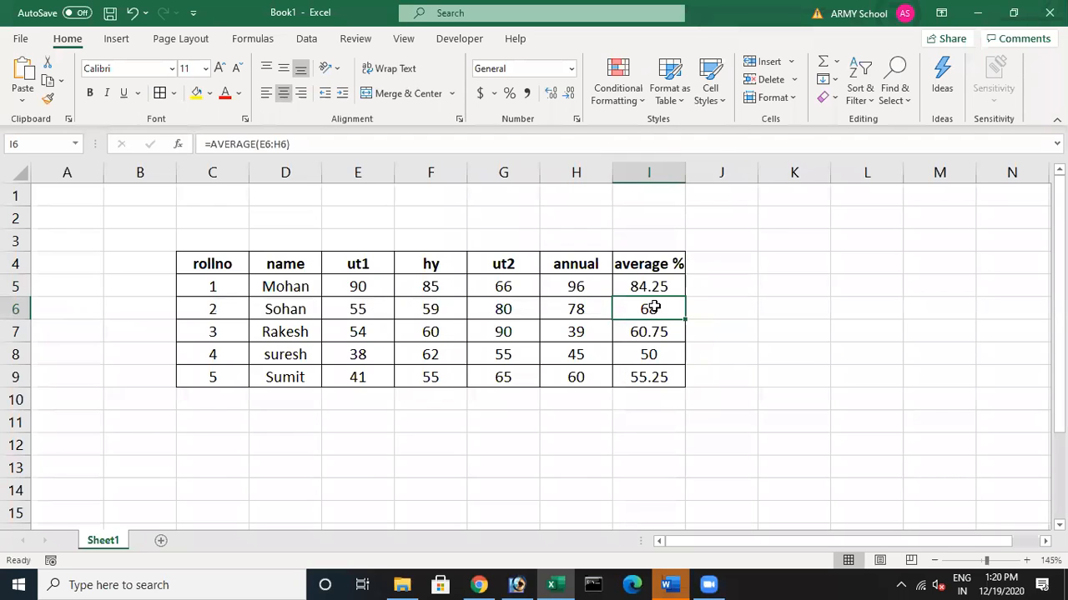
# Insert the built-in Average function in cell I6 and set its range to E6:h6
pyautogui.click(837, 62)
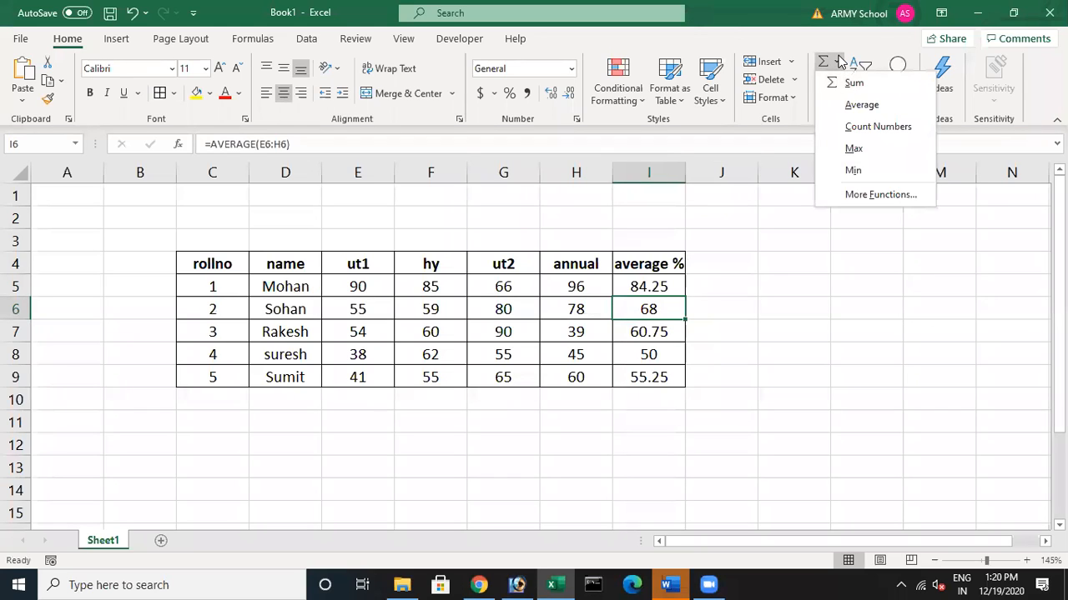
pyautogui.click(861, 106)
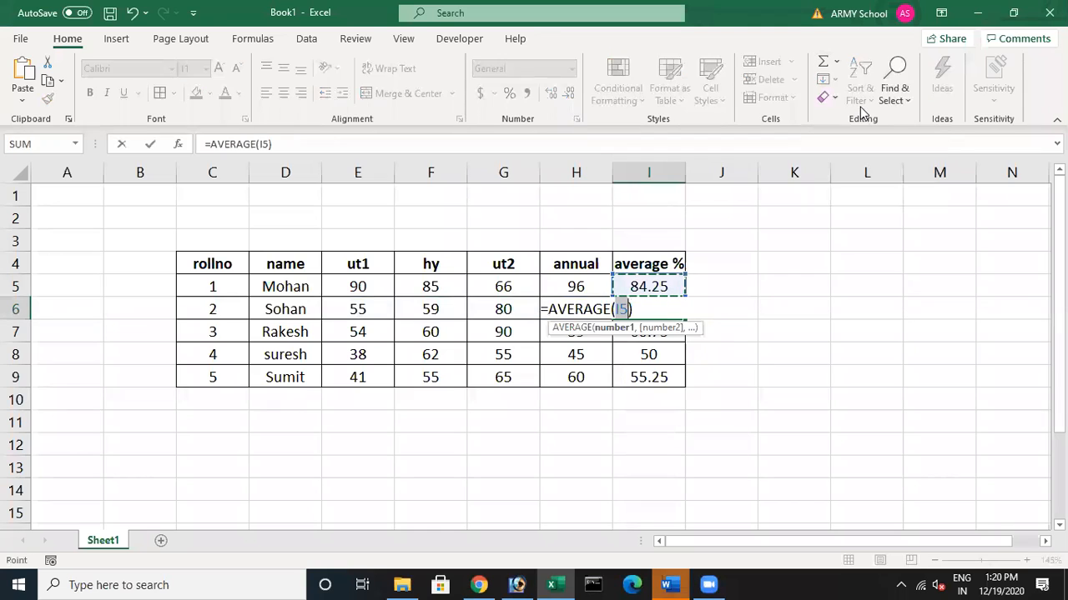
pyautogui.click(375, 309)
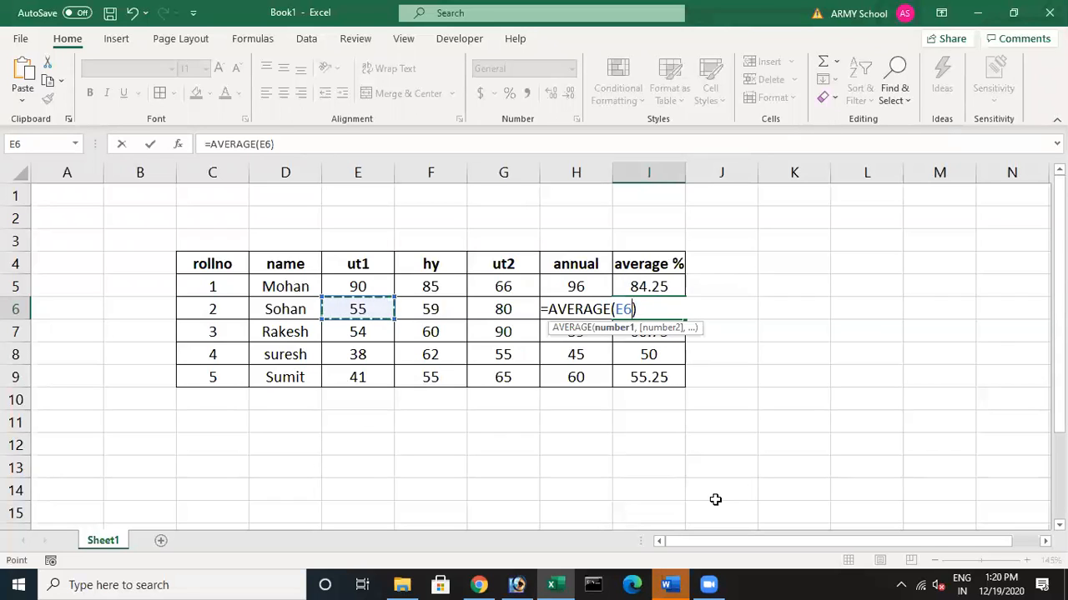
pyautogui.press('F8')
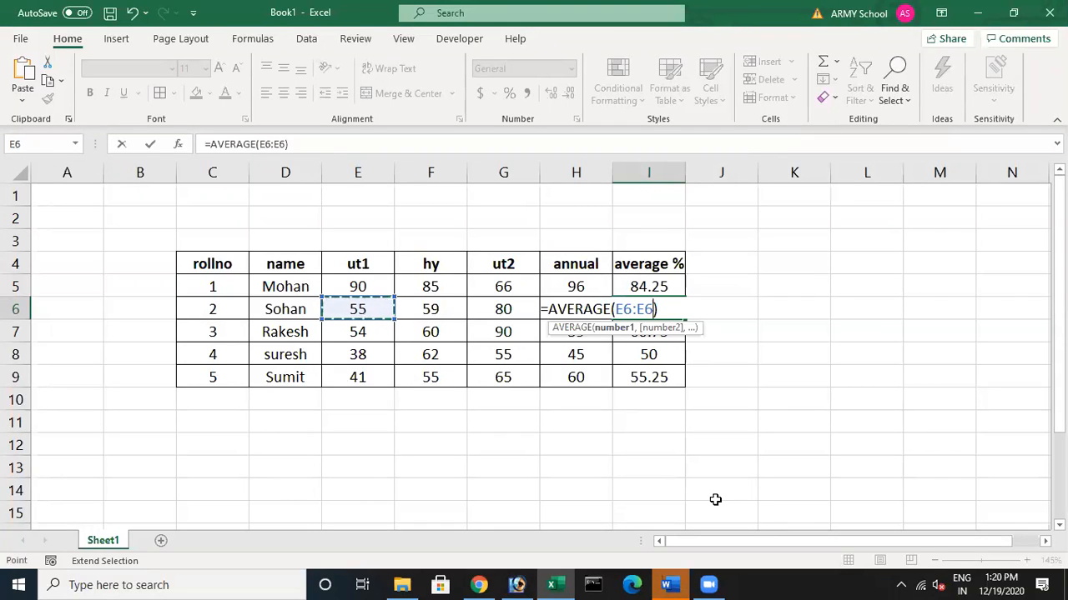
pyautogui.press('BackSpace')
pyautogui.press('BackSpace')
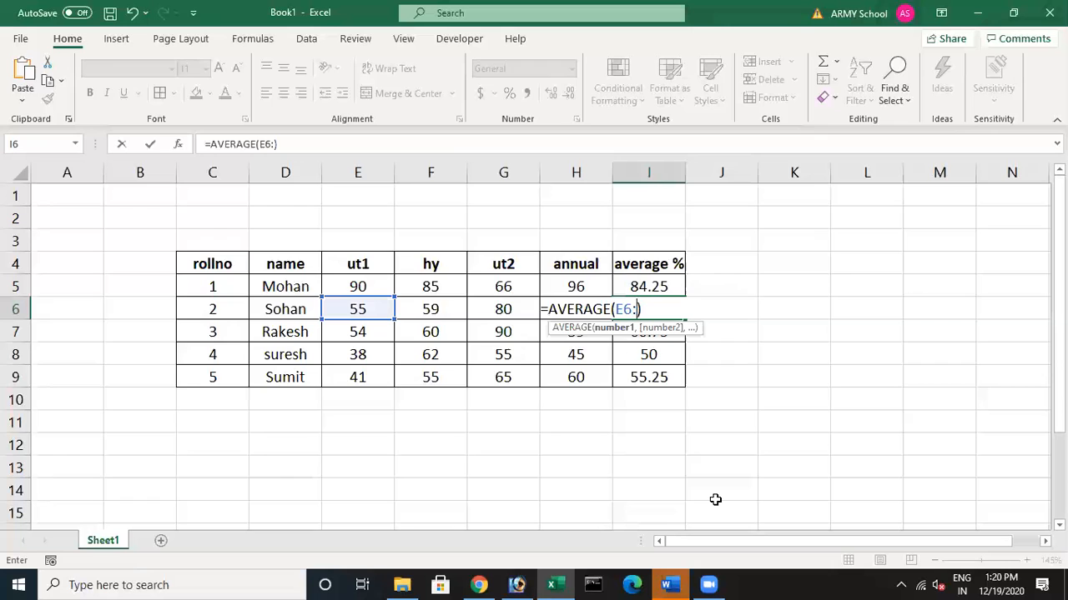
pyautogui.write('h6')
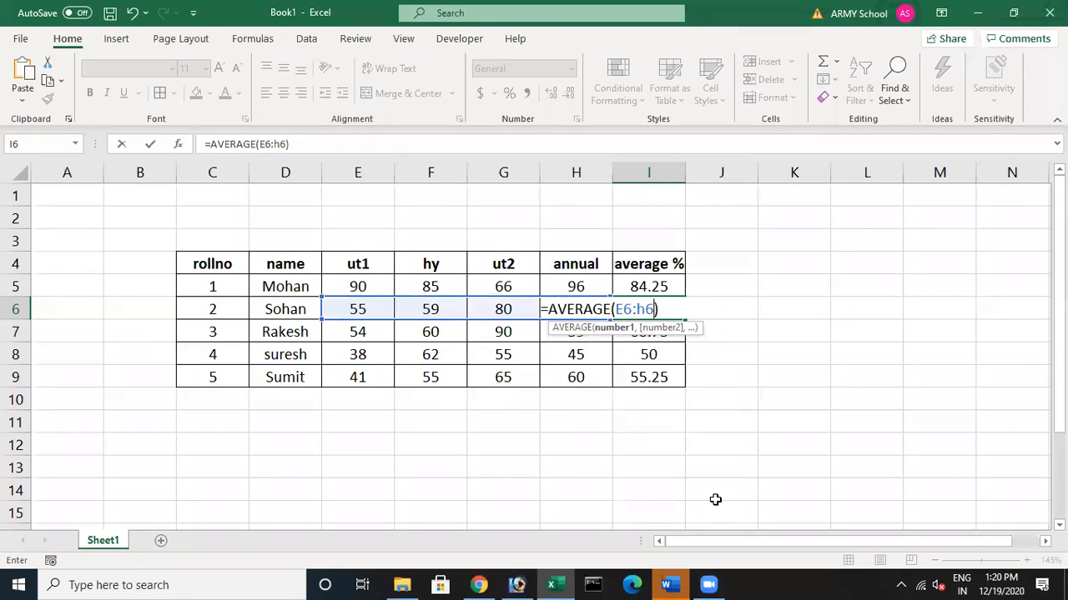
pyautogui.press('Return')
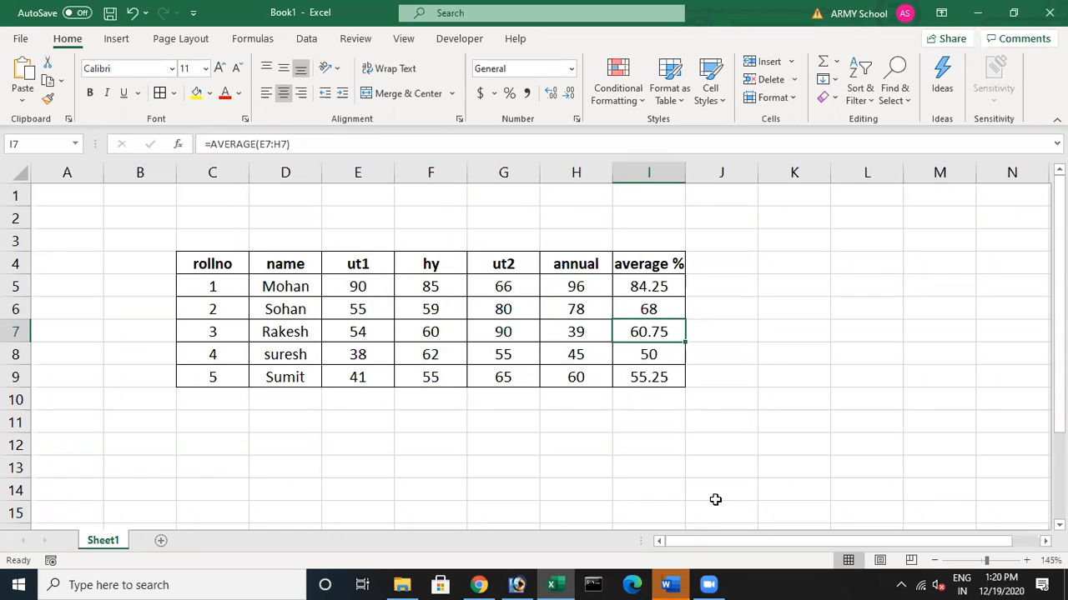
# Switch to the MS Excel 2010 PDF in Chrome, review the COUNT and MAX function sections, and return to the Excel workbook
pyautogui.click(837, 62)
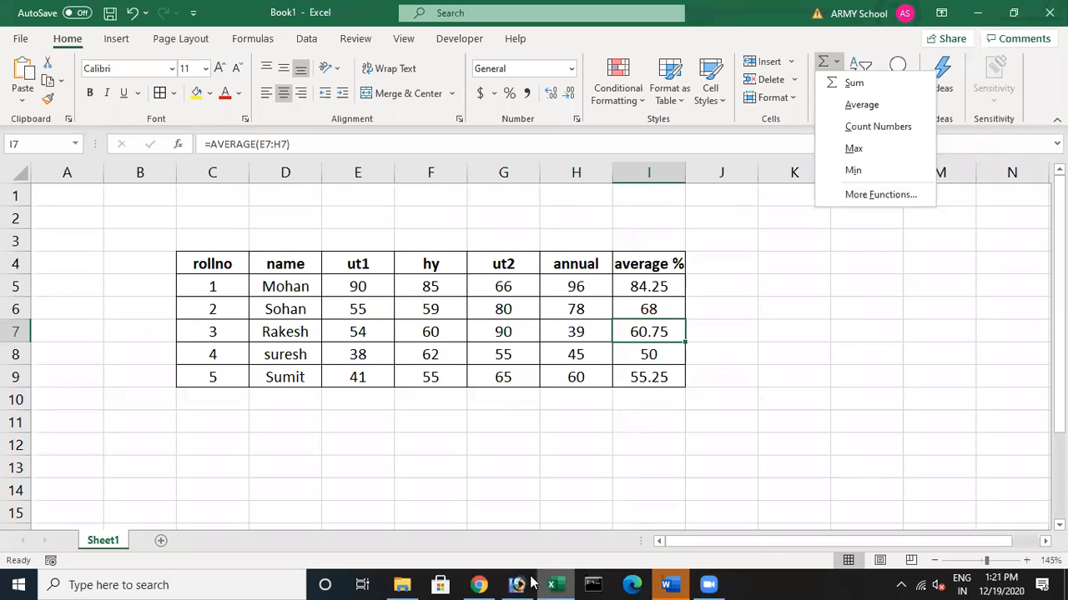
pyautogui.click(484, 584)
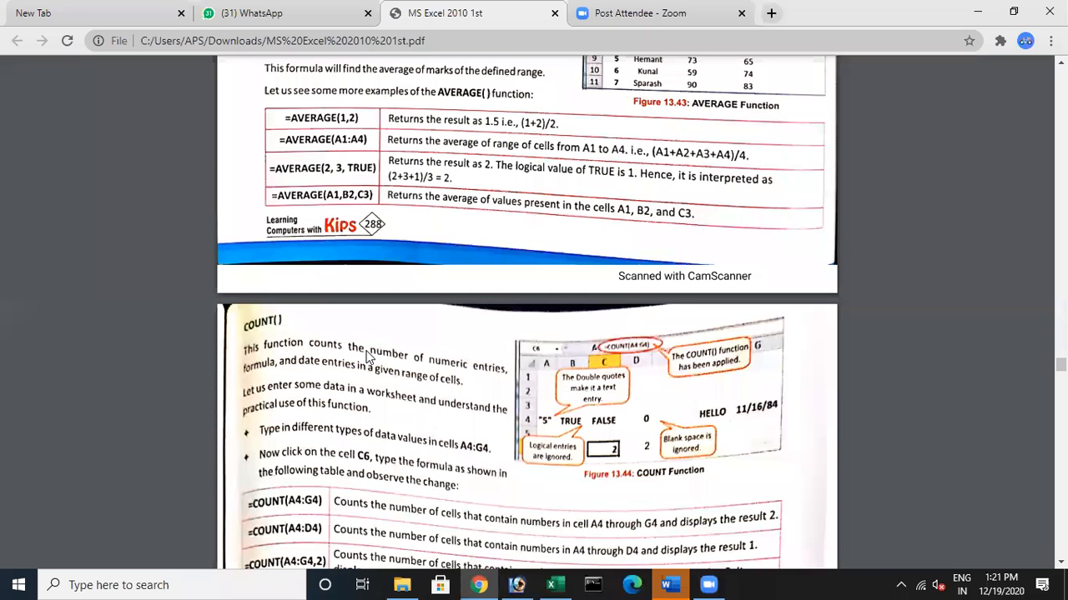
pyautogui.scroll(-3, 367, 354)
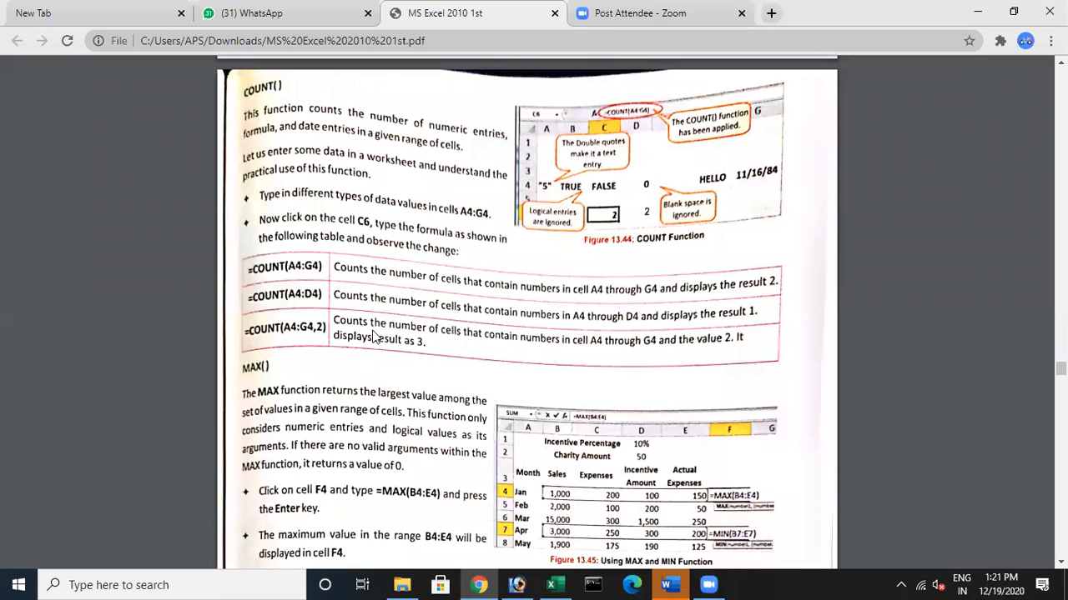
pyautogui.click(674, 583)
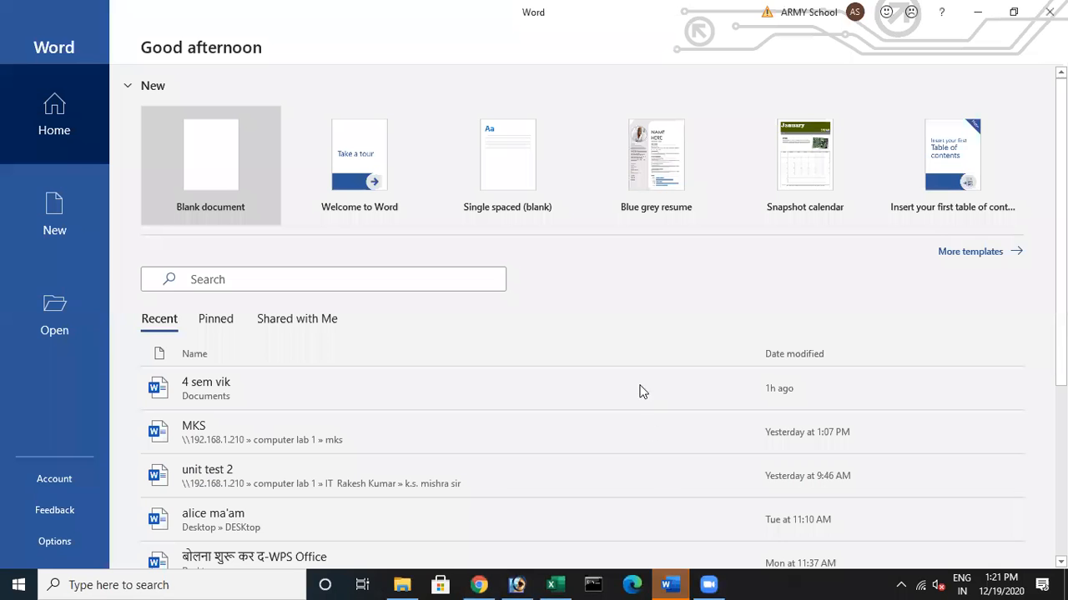
pyautogui.click(674, 584)
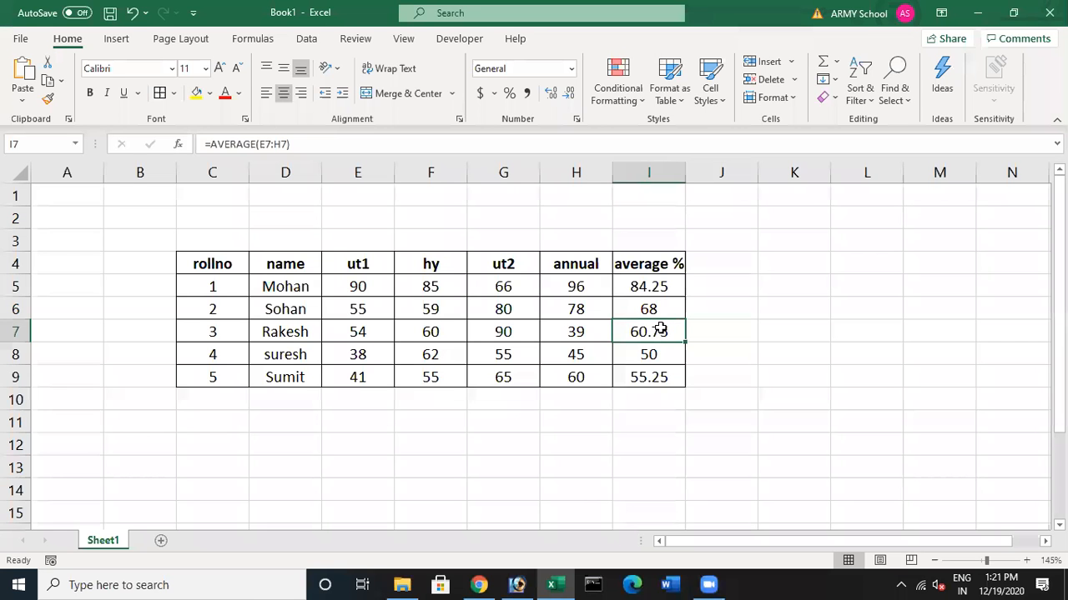
pyautogui.write('=')
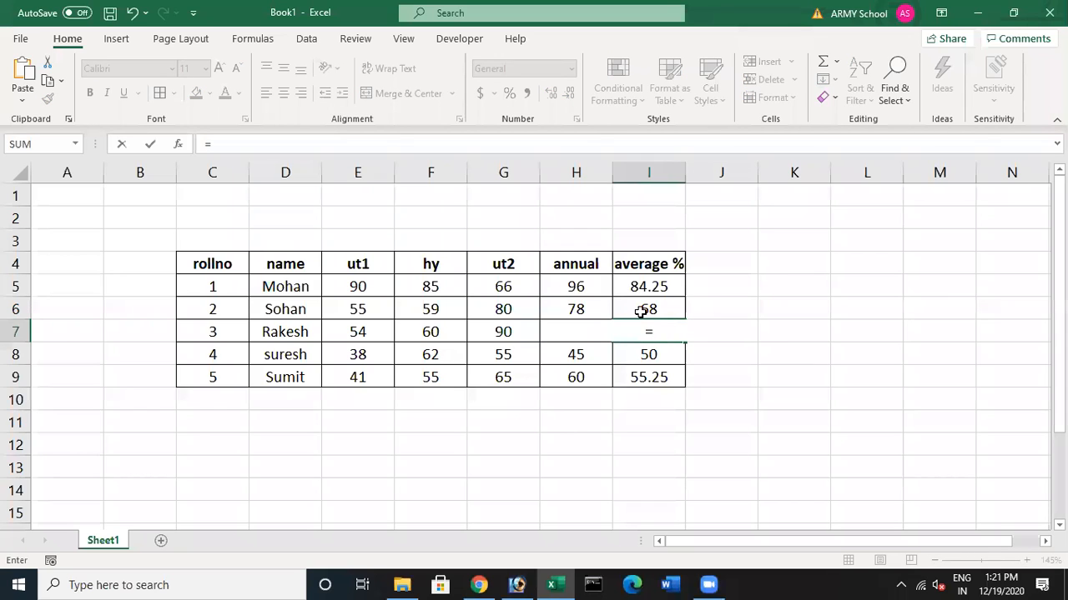
pyautogui.press('Right')
pyautogui.press('Right')
pyautogui.press('Down')
pyautogui.press('Down')
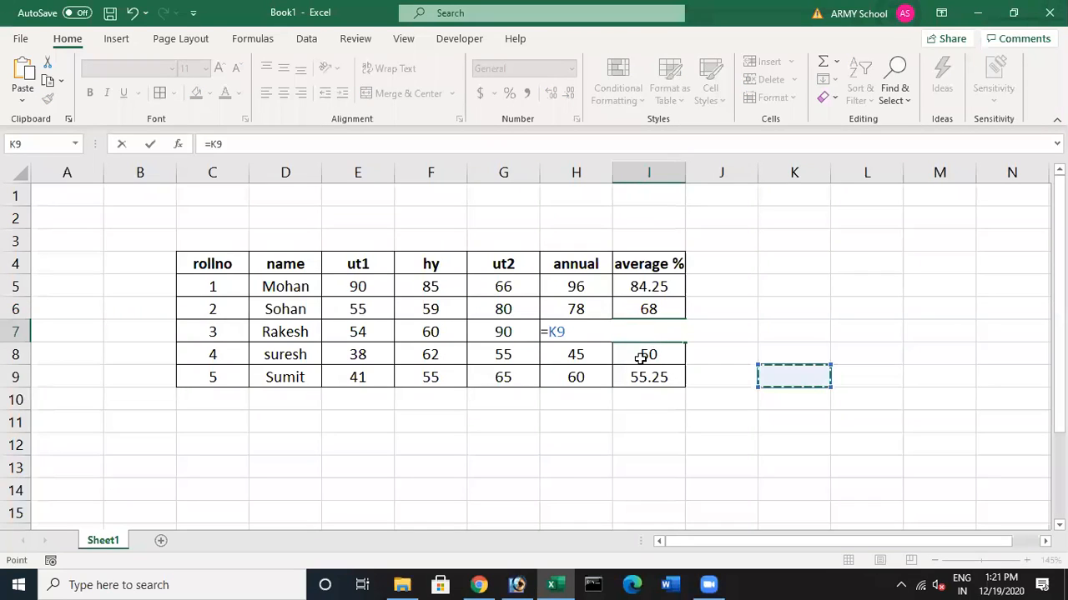
pyautogui.press('Escape')
# Clear cell I7 and enter the formula =average(5,2,9) in cell I13
pyautogui.press('Delete')
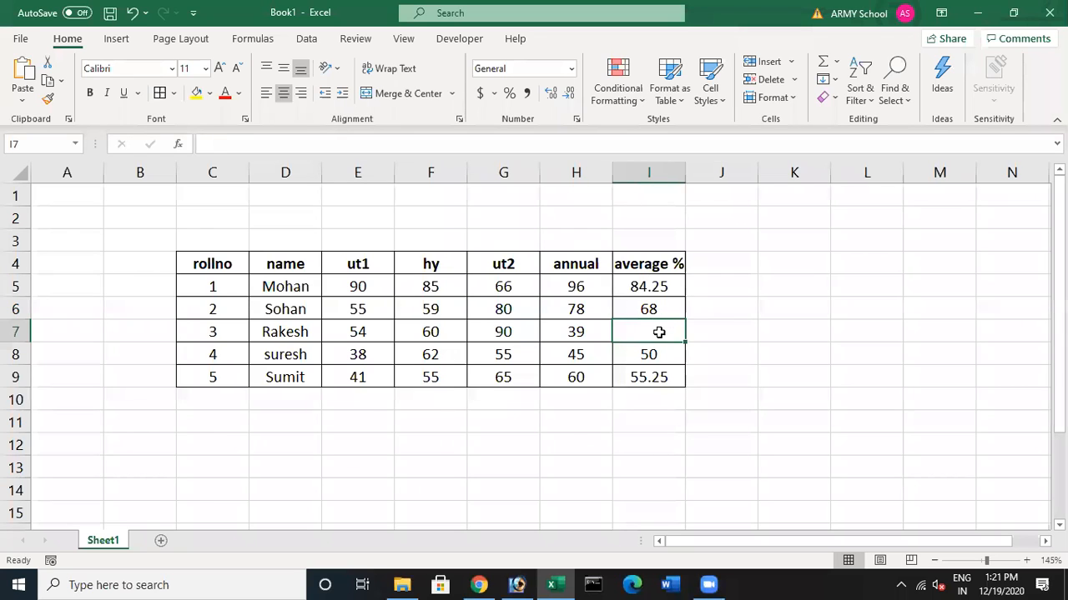
pyautogui.click(666, 468)
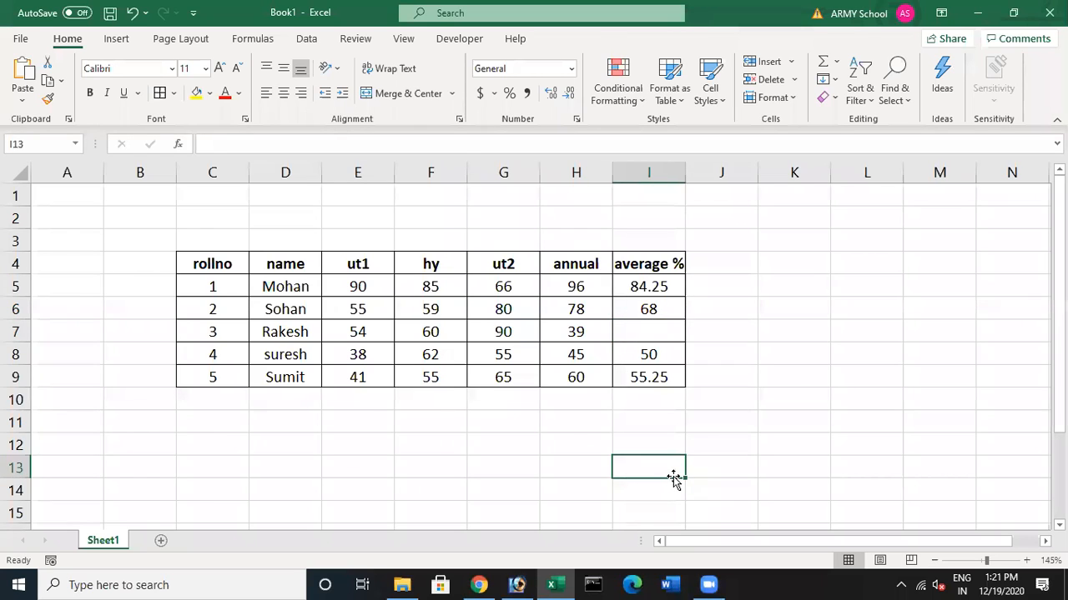
pyautogui.write('=')
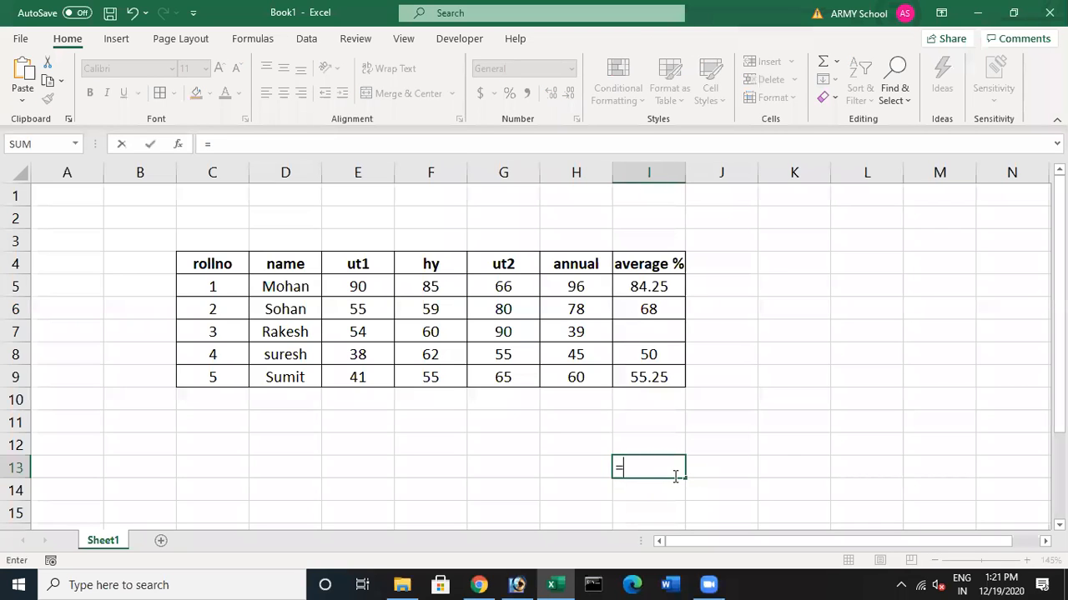
pyautogui.write('aver')
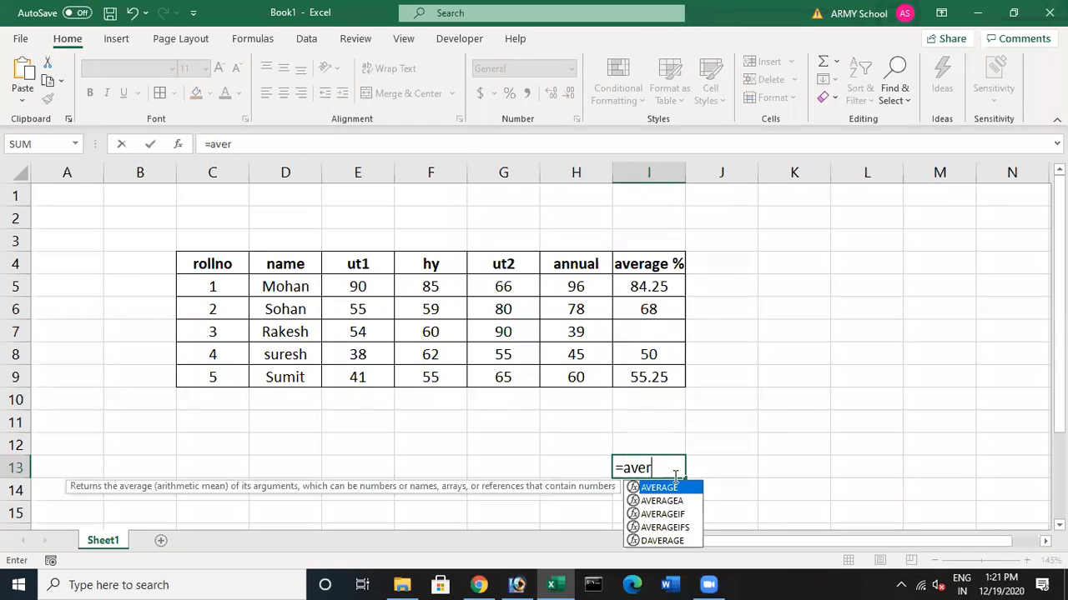
pyautogui.write('age(')
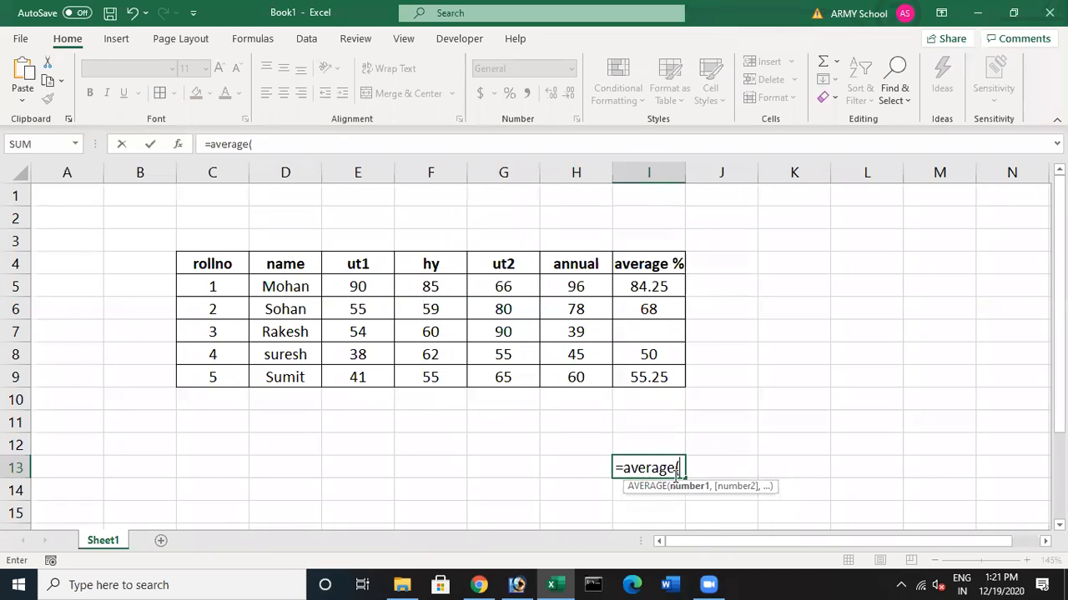
pyautogui.write('5,2,9')
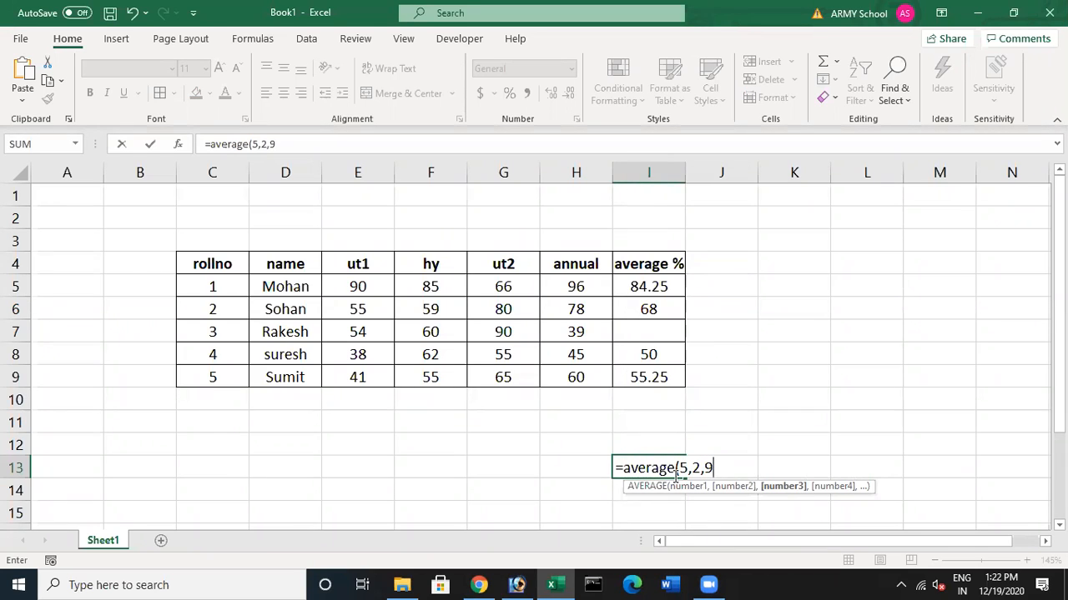
pyautogui.write(')')
pyautogui.press('Return')
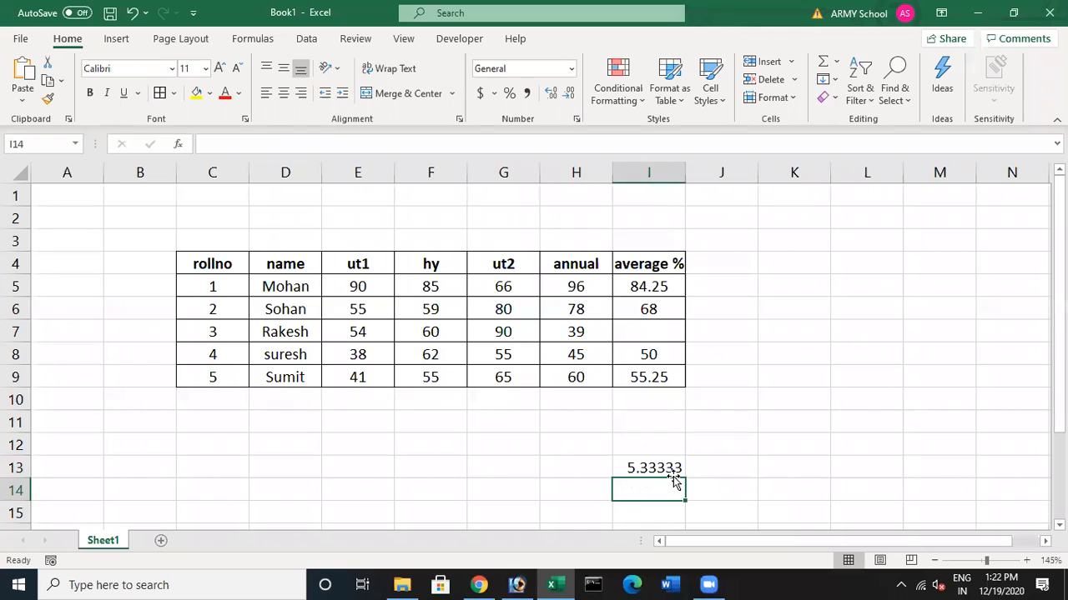
# Enter the formula =average(9,2,5) in cell I14 to average three numbers given directly as arguments
pyautogui.write('=a')
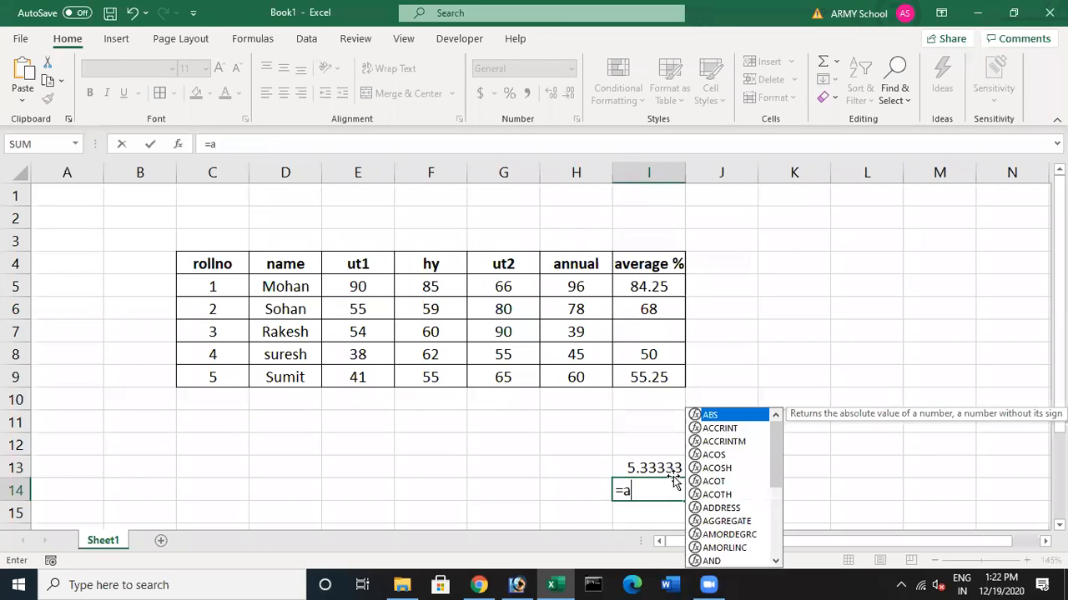
pyautogui.write('vera')
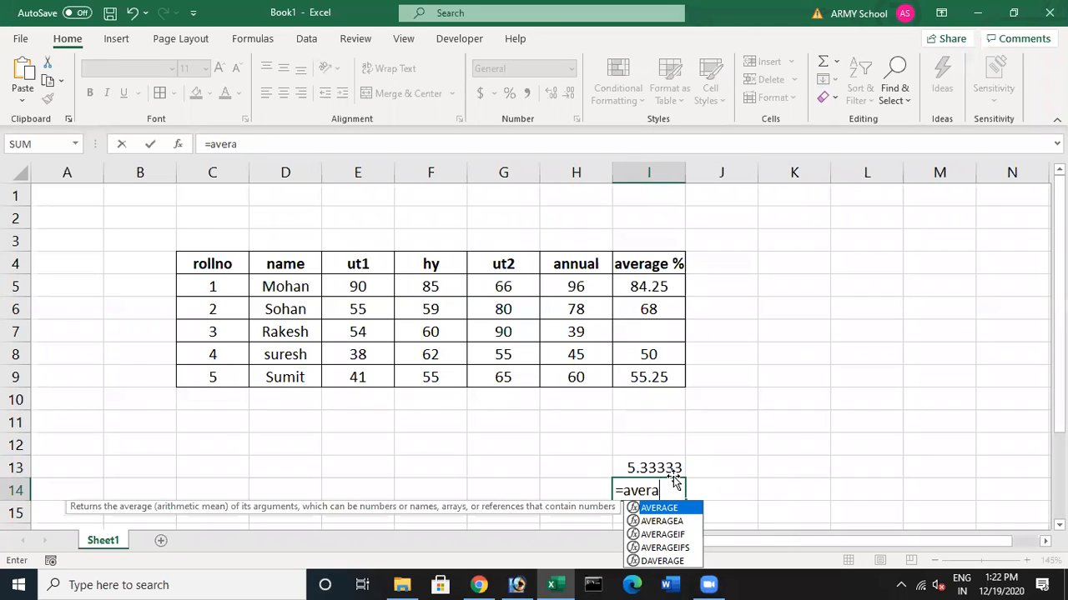
pyautogui.write('ge(9,2,5')
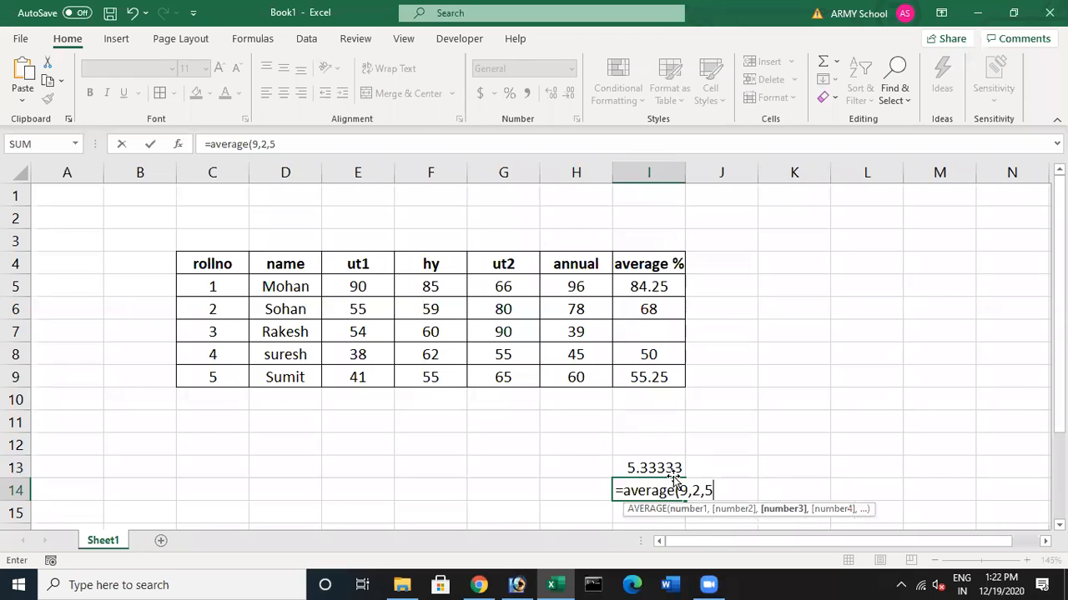
pyautogui.write(')')
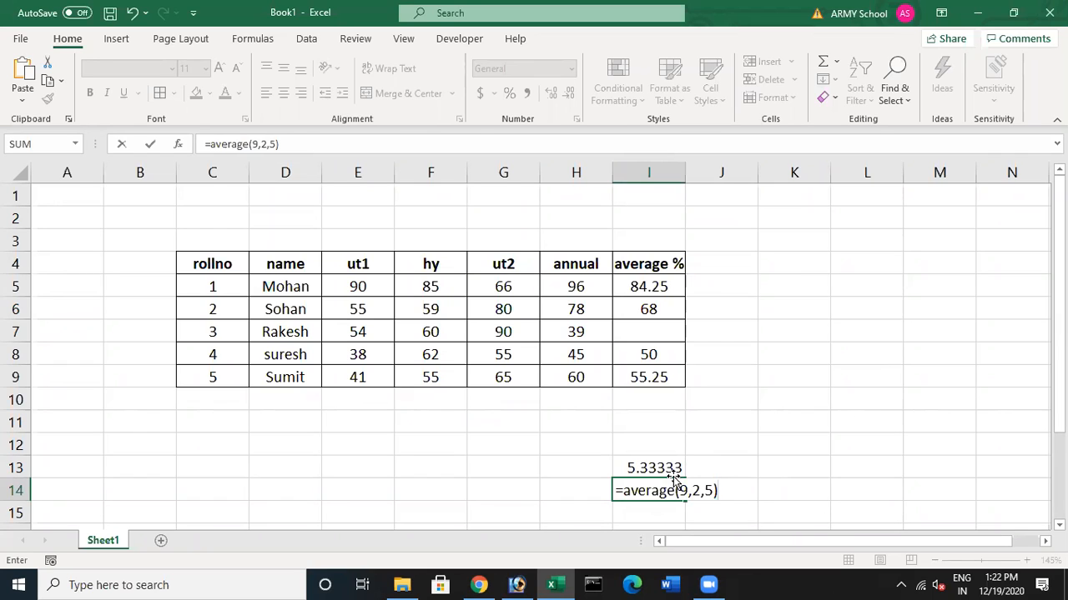
pyautogui.press('Return')
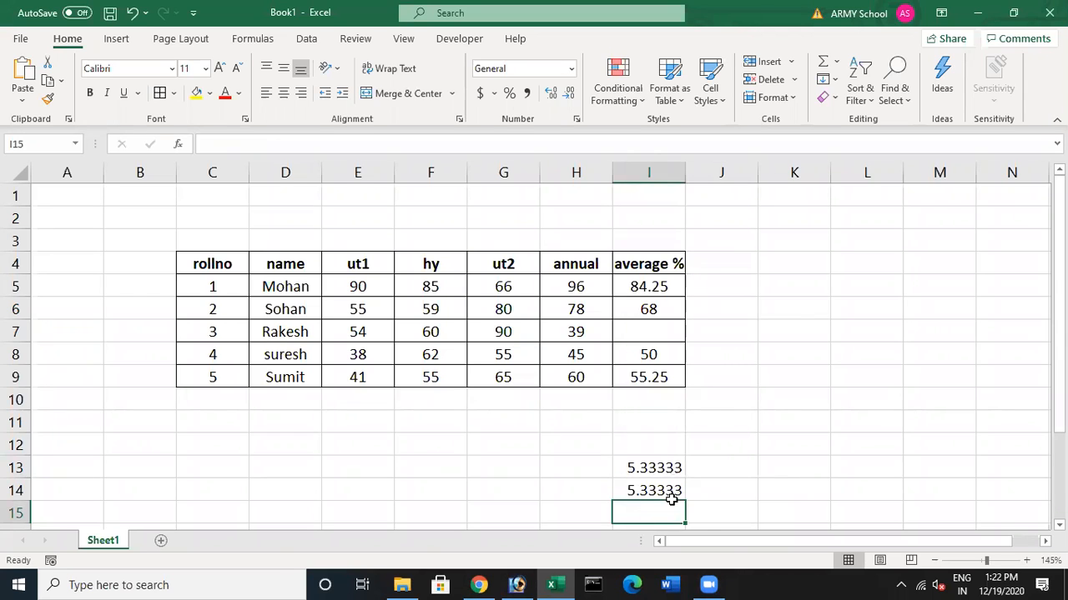
# Clear cells I13:I14 and enter the formula =average(h7:e7) in cell I7 for the third student's marks
pyautogui.moveTo(659, 468); pyautogui.dragTo(672, 499)
pyautogui.press('Delete')
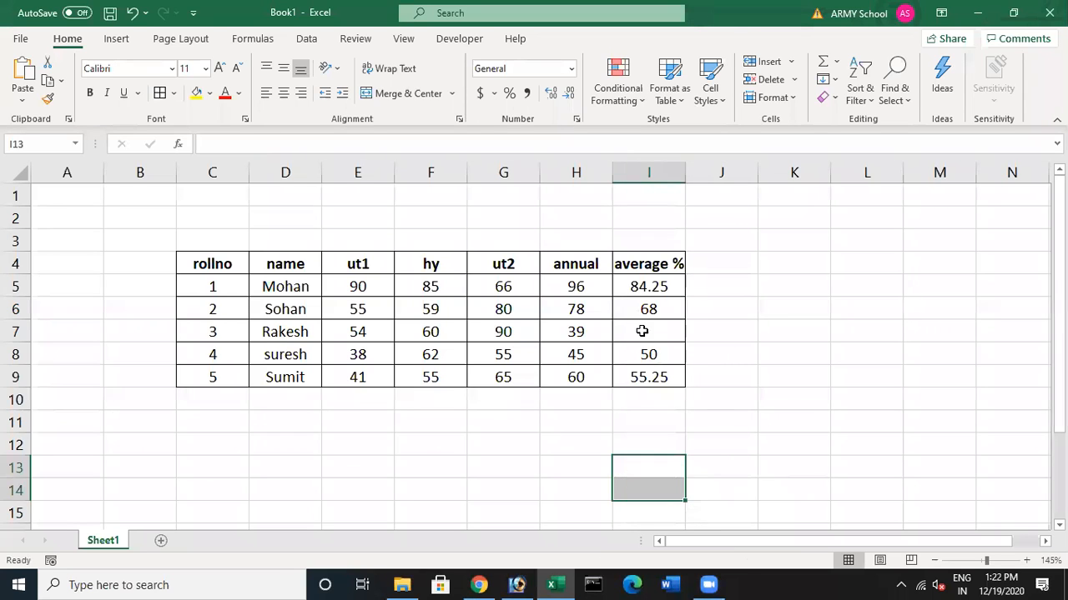
pyautogui.click(642, 332)
pyautogui.write('=')
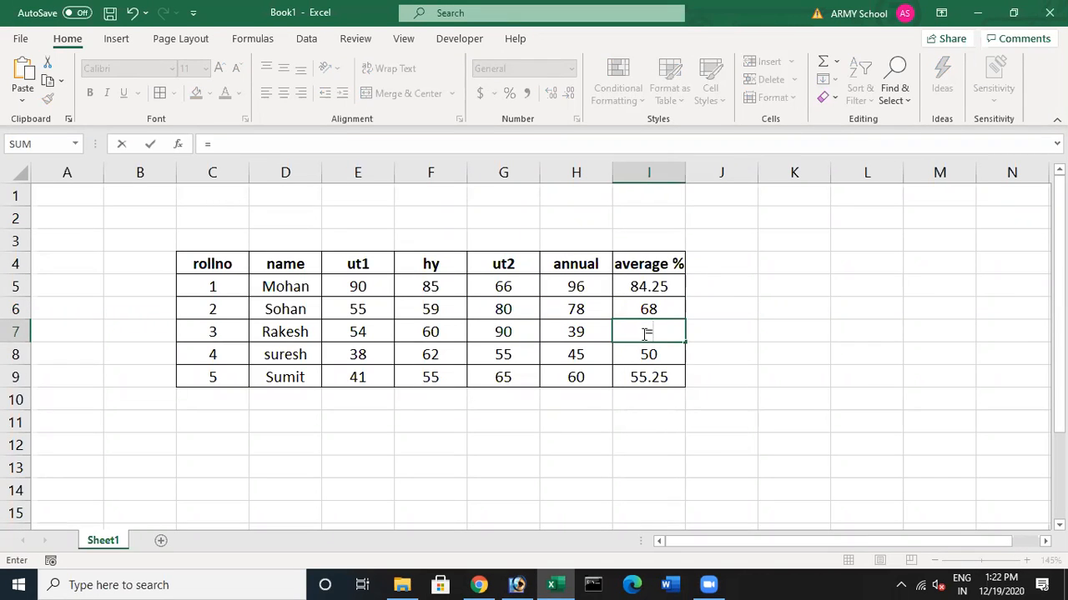
pyautogui.write('average')
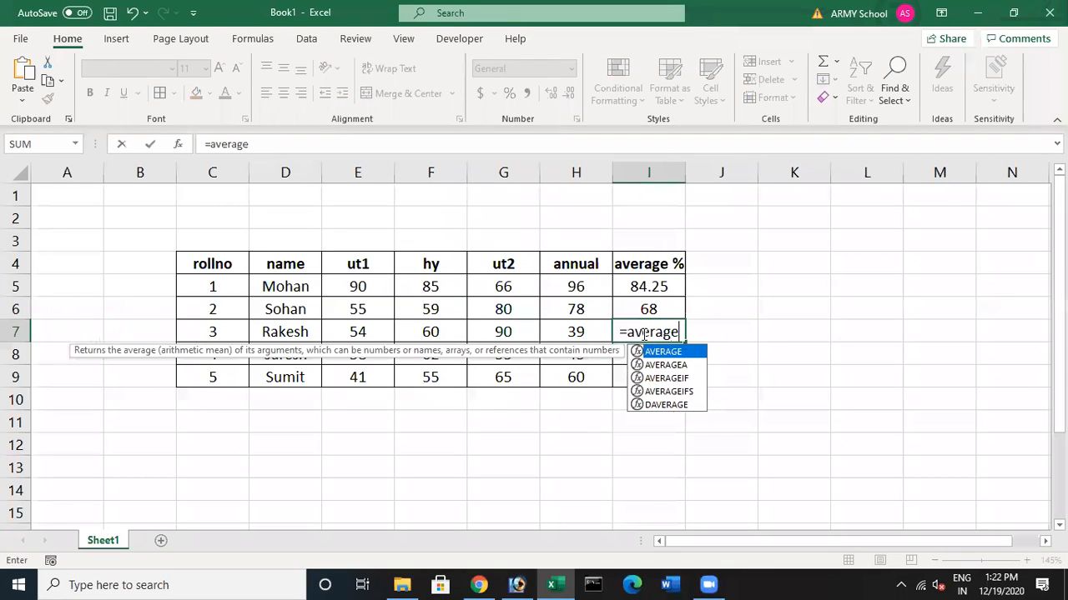
pyautogui.write('(')
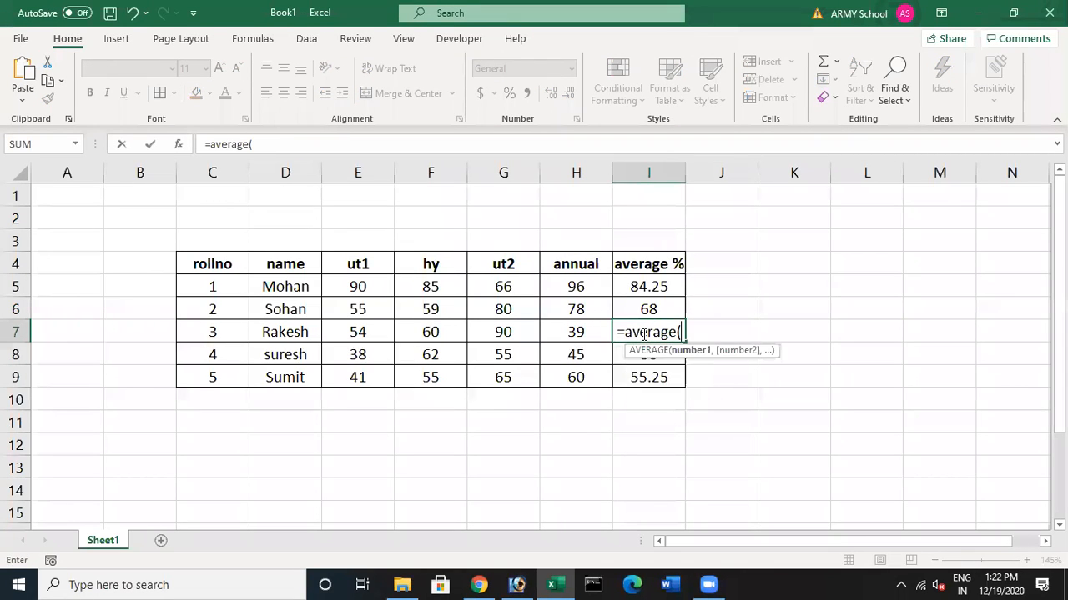
pyautogui.click(593, 332)
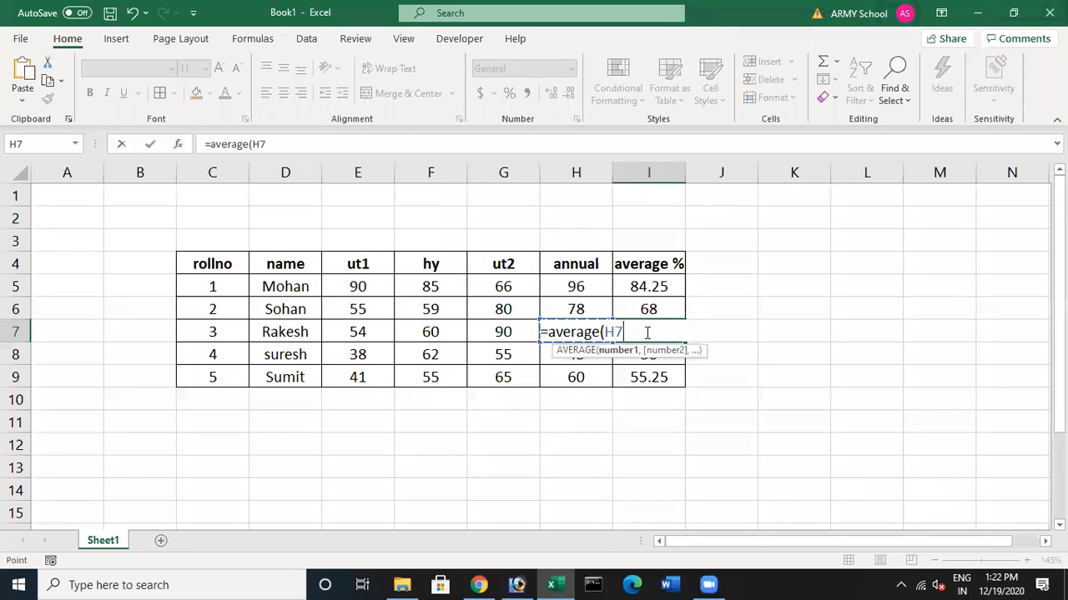
pyautogui.press('BackSpace')
pyautogui.press('BackSpace')
pyautogui.write('h7:e7)')
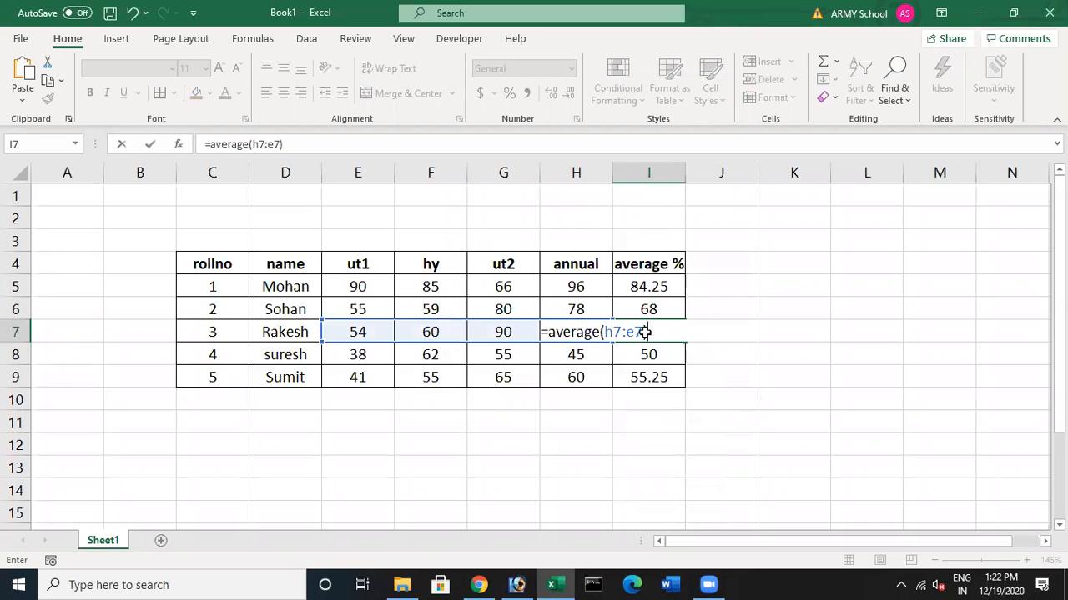
pyautogui.press('Return')
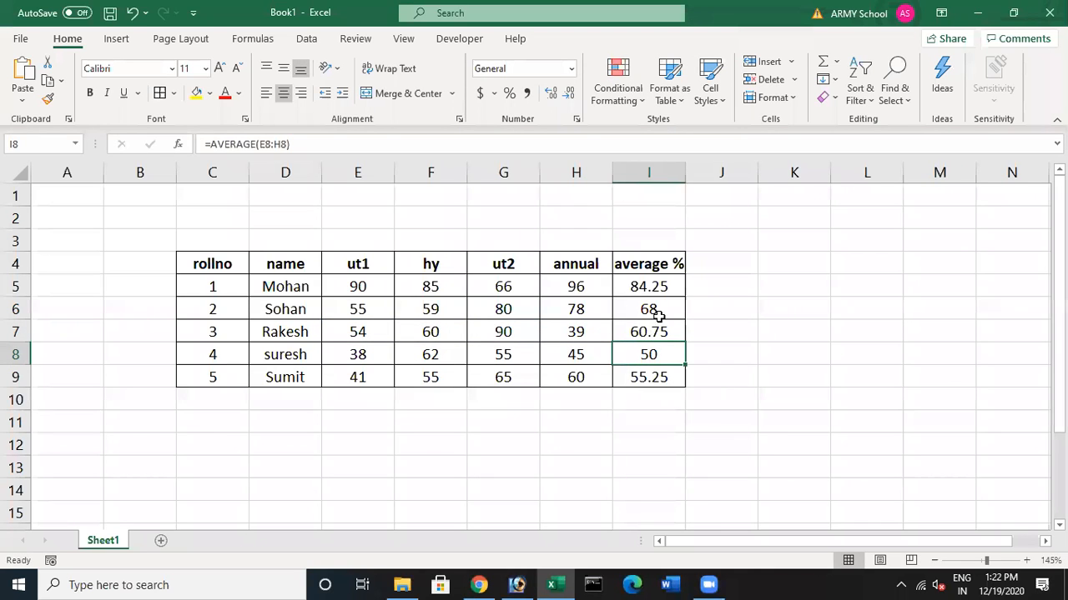
# Check the formula in cell I7, and switch to the MS Excel 2010 PDF in Chrome to read the COUNT function section
pyautogui.click(664, 333)
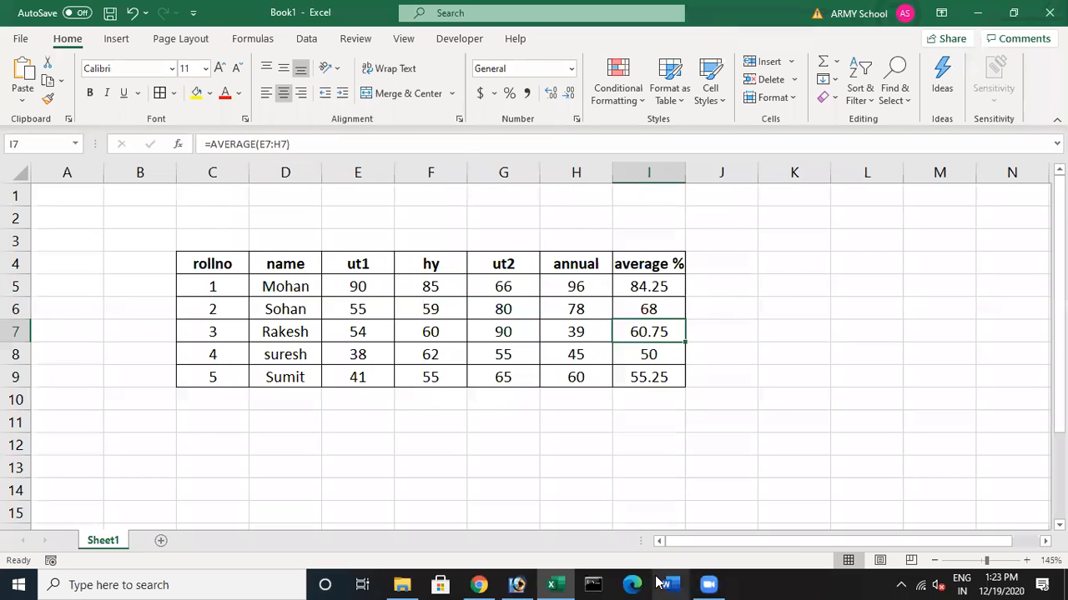
pyautogui.moveTo(547, 582)
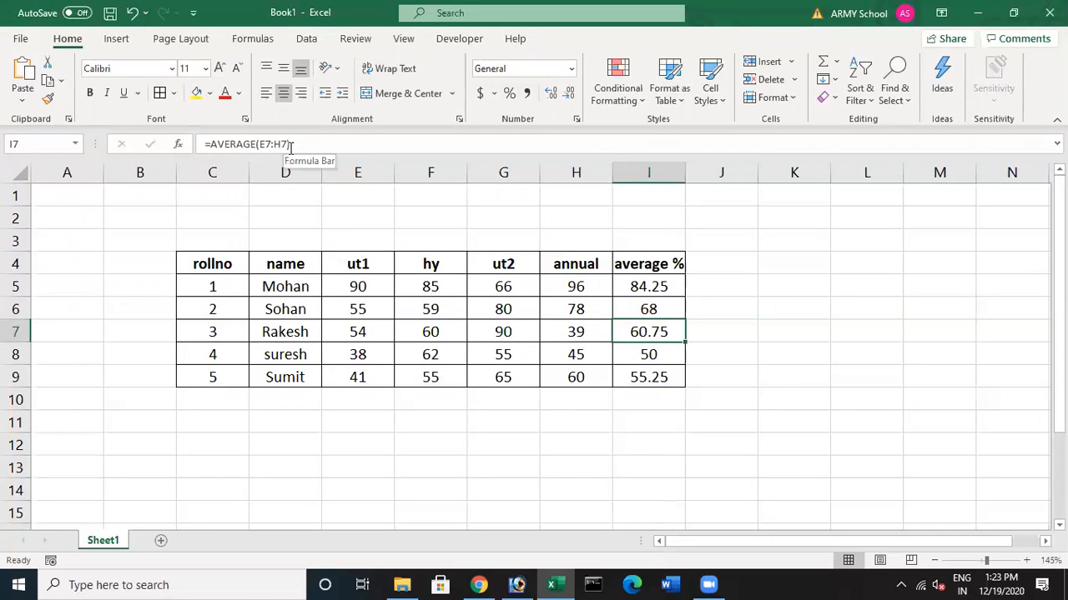
pyautogui.moveTo(478, 584)
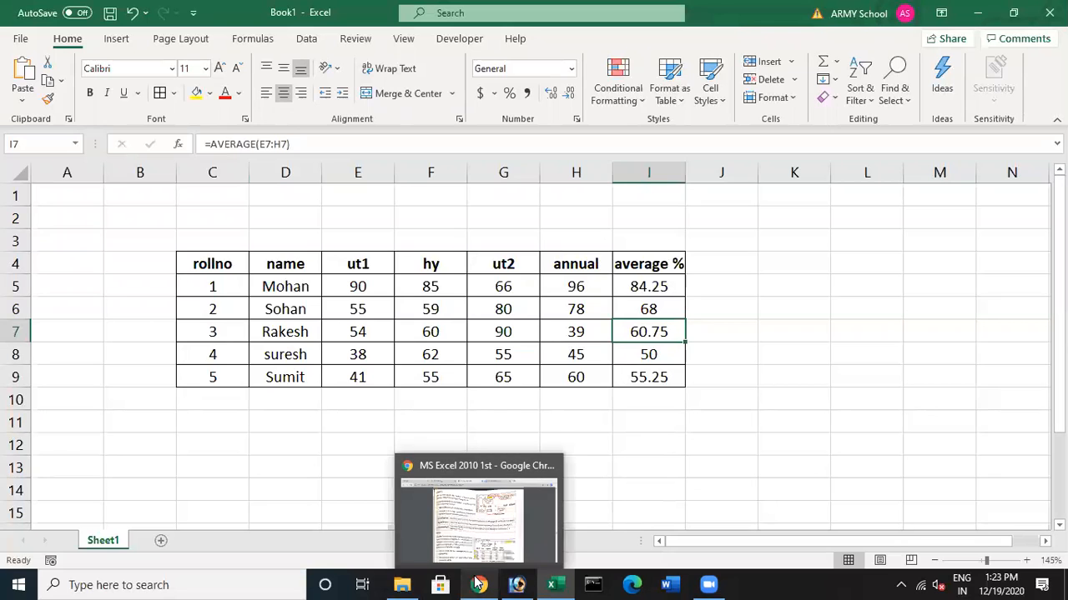
pyautogui.click(489, 549)
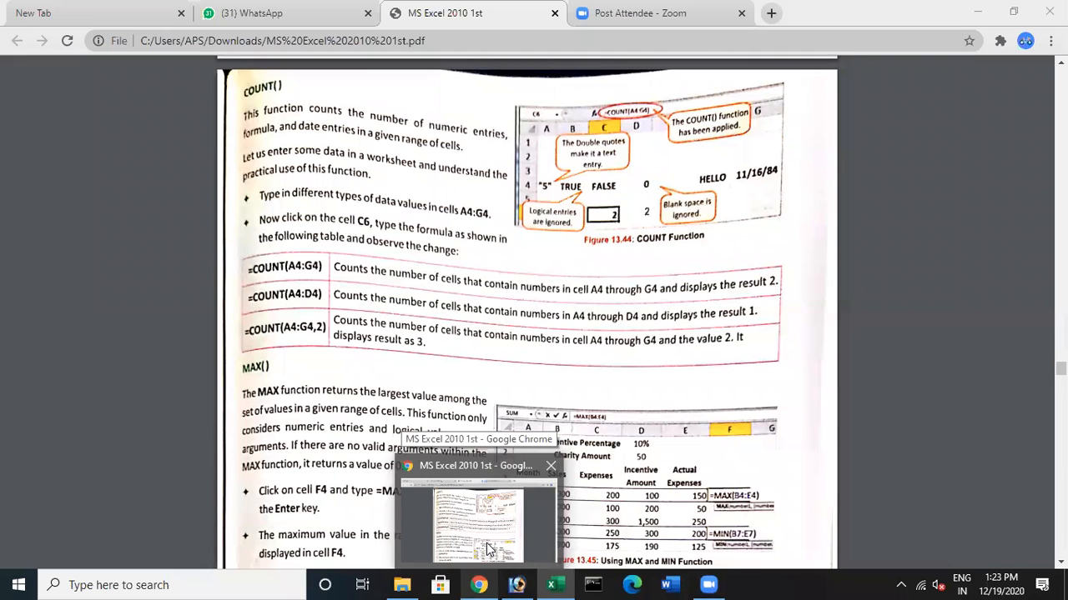
pyautogui.click(486, 543)
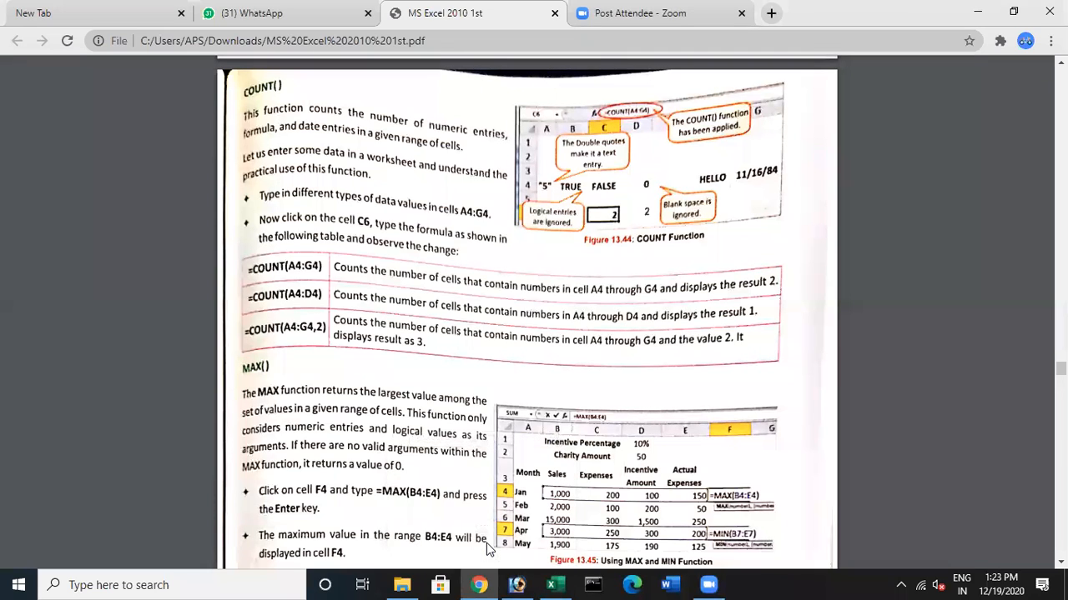
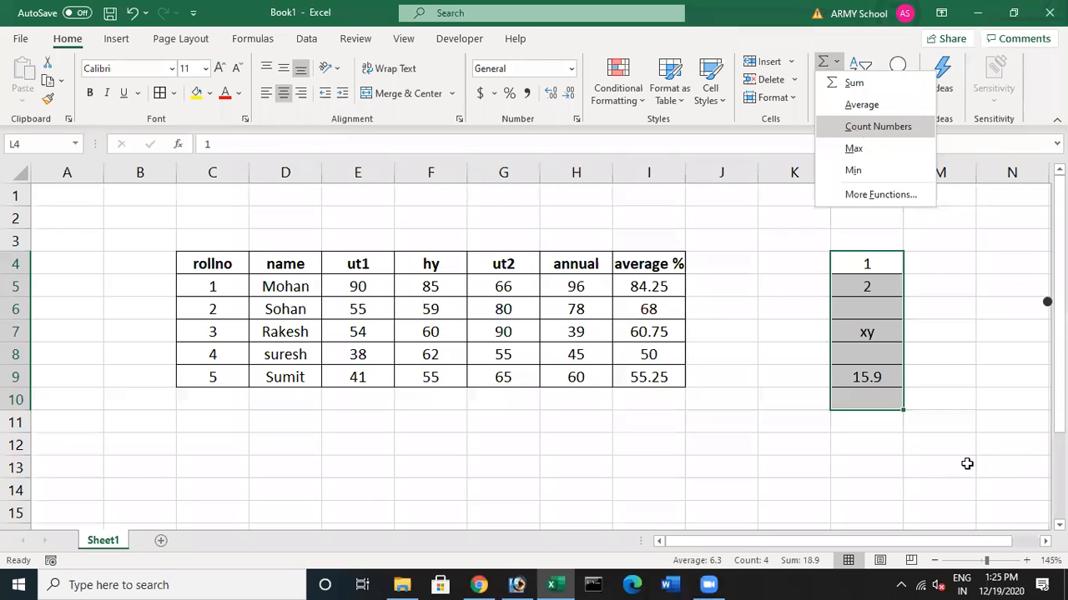
# Inspect the COUNT formula in cell L10 and the numeric entries in L4, L5 and L9 that it covers
pyautogui.click(889, 476)
pyautogui.click(888, 404)
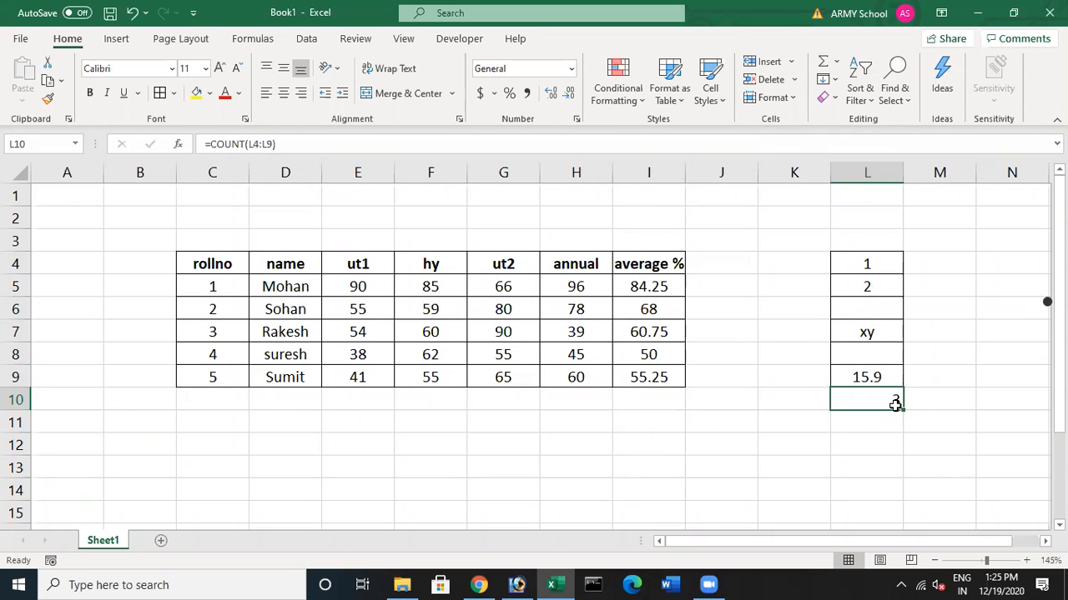
pyautogui.click(889, 264)
pyautogui.click(885, 288)
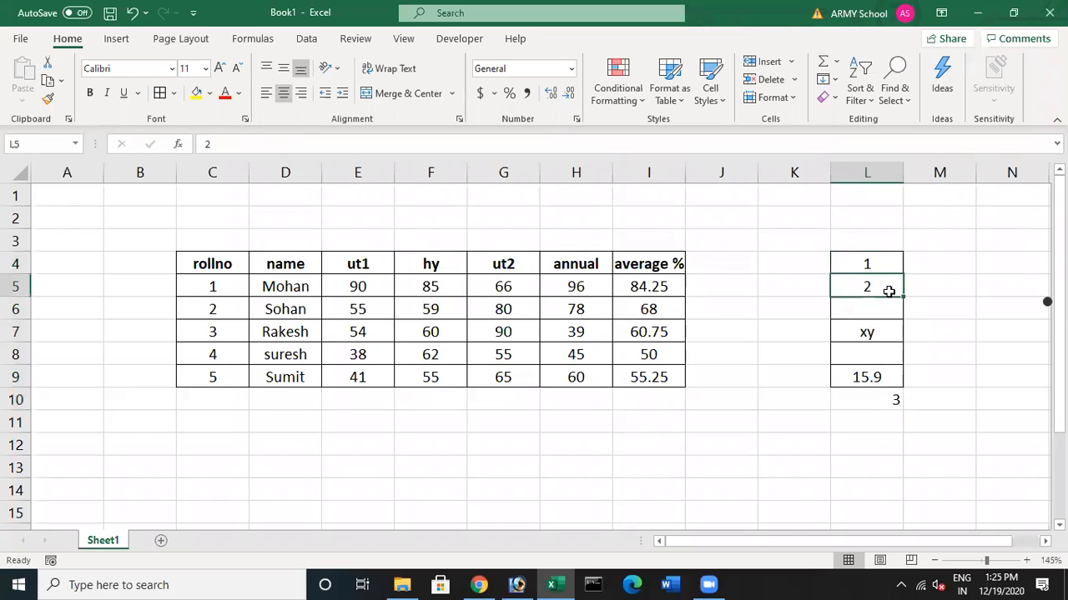
pyautogui.click(882, 375)
pyautogui.click(897, 401)
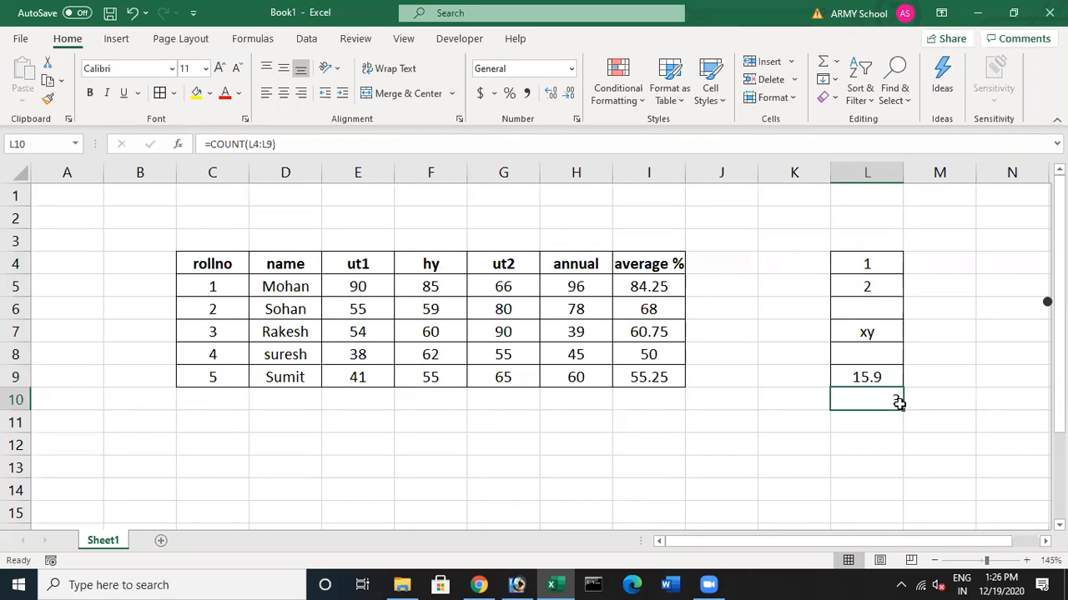
# Examine the text entry in L7 and the blank cells L6 and L8 within the counted range
pyautogui.click(884, 332)
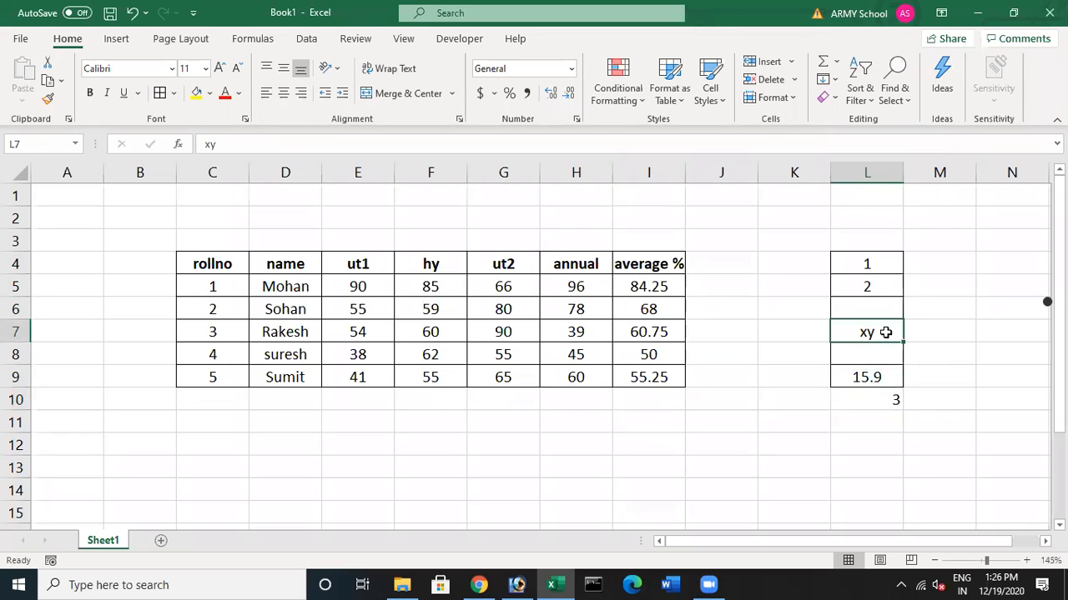
pyautogui.click(878, 309)
pyautogui.click(882, 355)
pyautogui.click(887, 318)
pyautogui.click(887, 354)
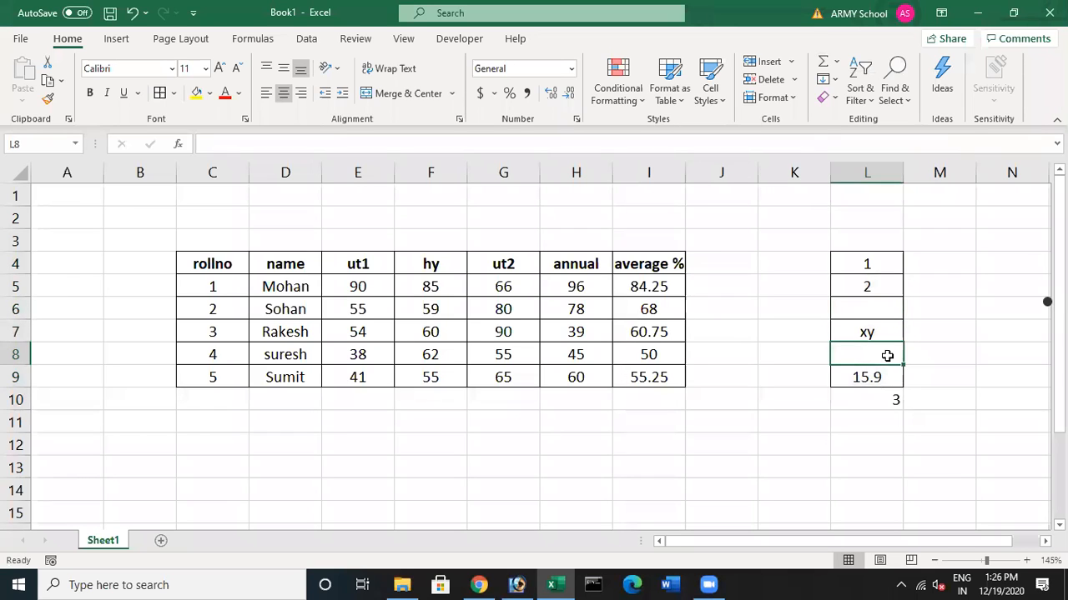
pyautogui.moveTo(881, 263); pyautogui.dragTo(884, 367)
pyautogui.moveTo(881, 311); pyautogui.dragTo(875, 345)
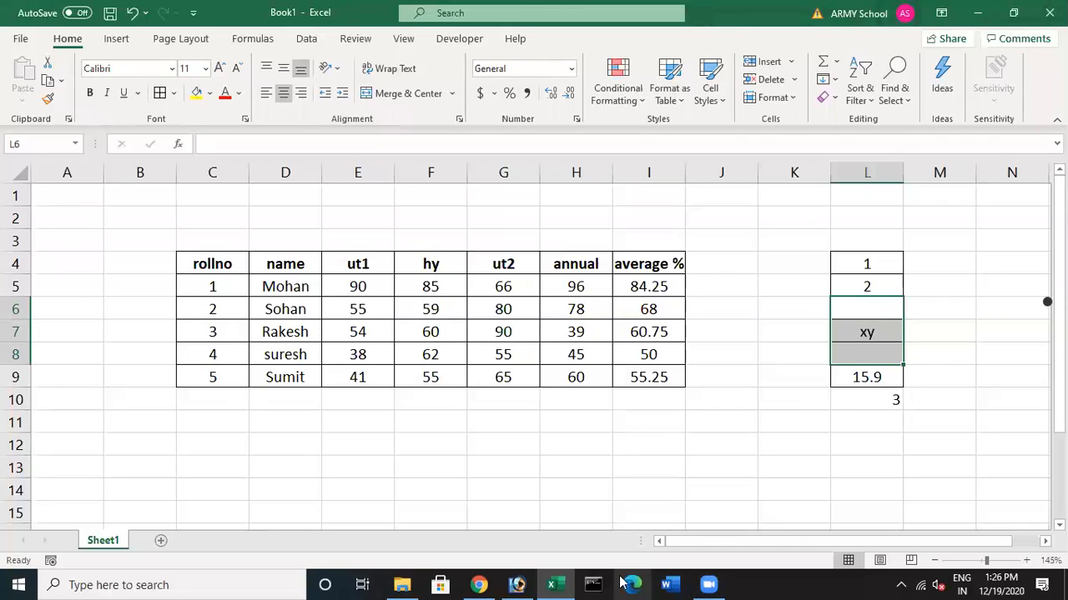
# Switch to the PDF in Chrome to review the COUNT section, and return to the Excel workbook
pyautogui.click(491, 585)
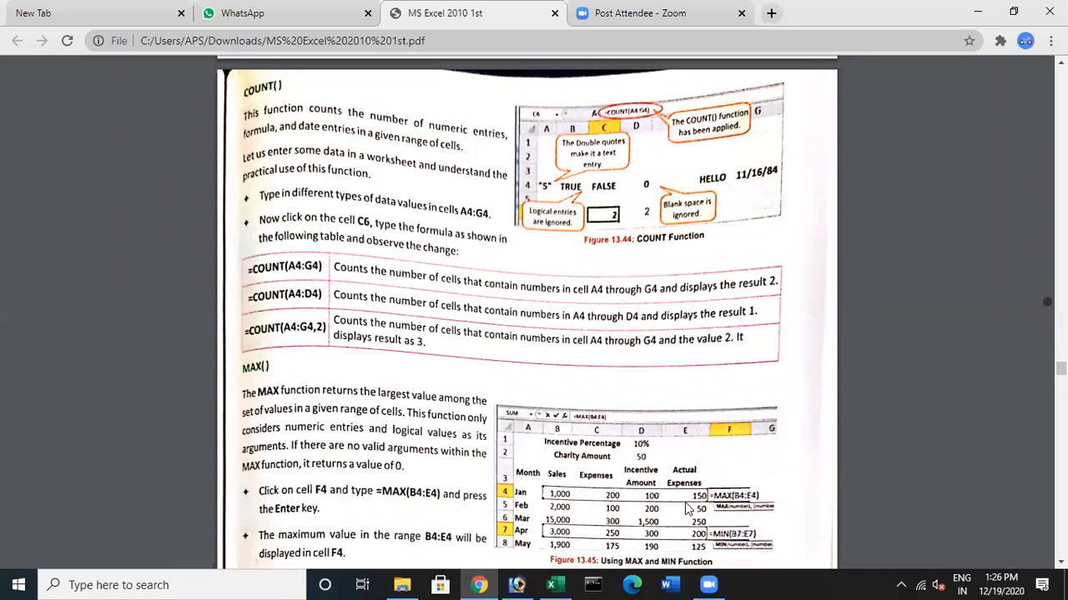
pyautogui.click(709, 584)
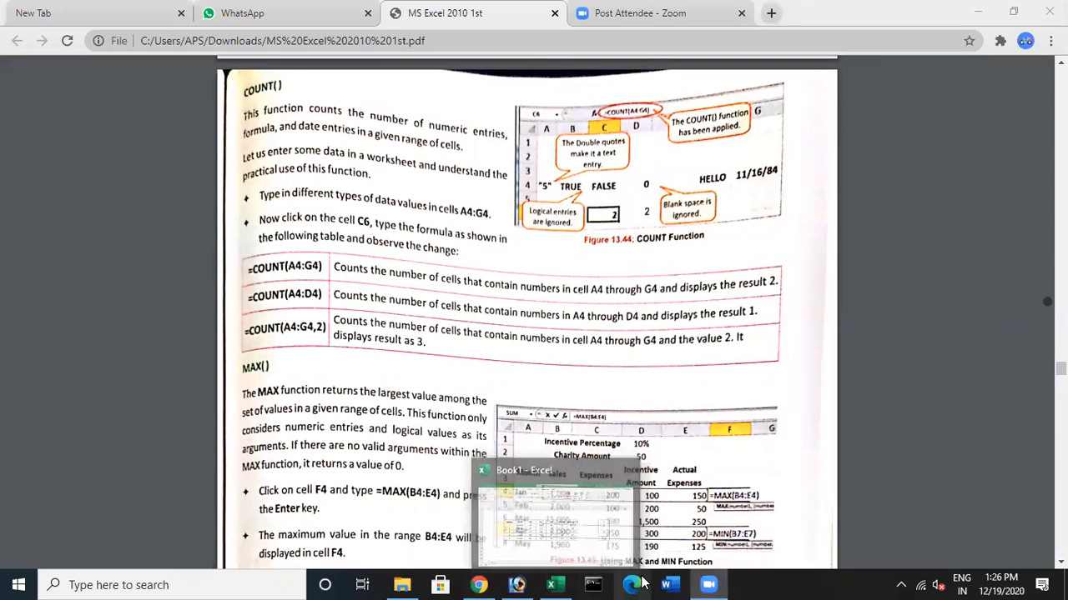
pyautogui.click(551, 585)
# Change the entry in cell L5 to 2x and check its effect on the COUNT formula in L10
pyautogui.click(865, 376)
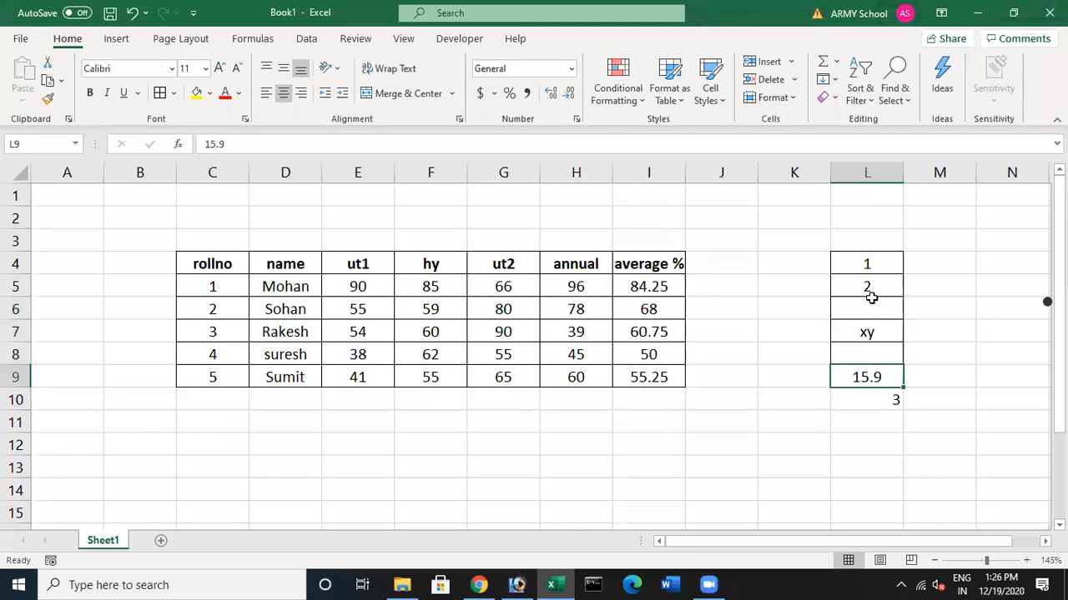
pyautogui.doubleClick(868, 288)
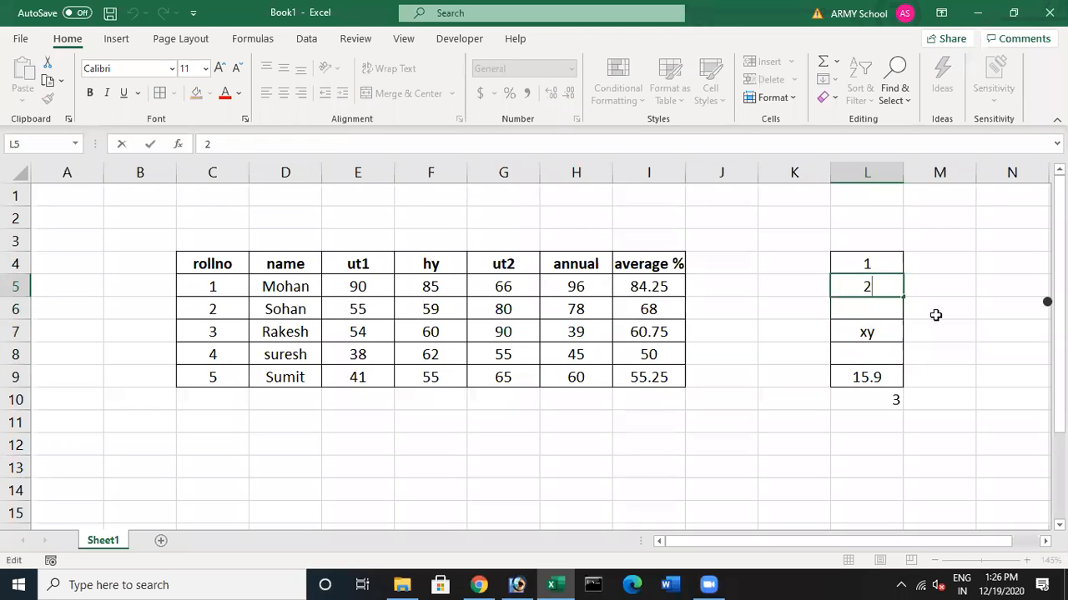
pyautogui.write('x')
pyautogui.click(877, 314)
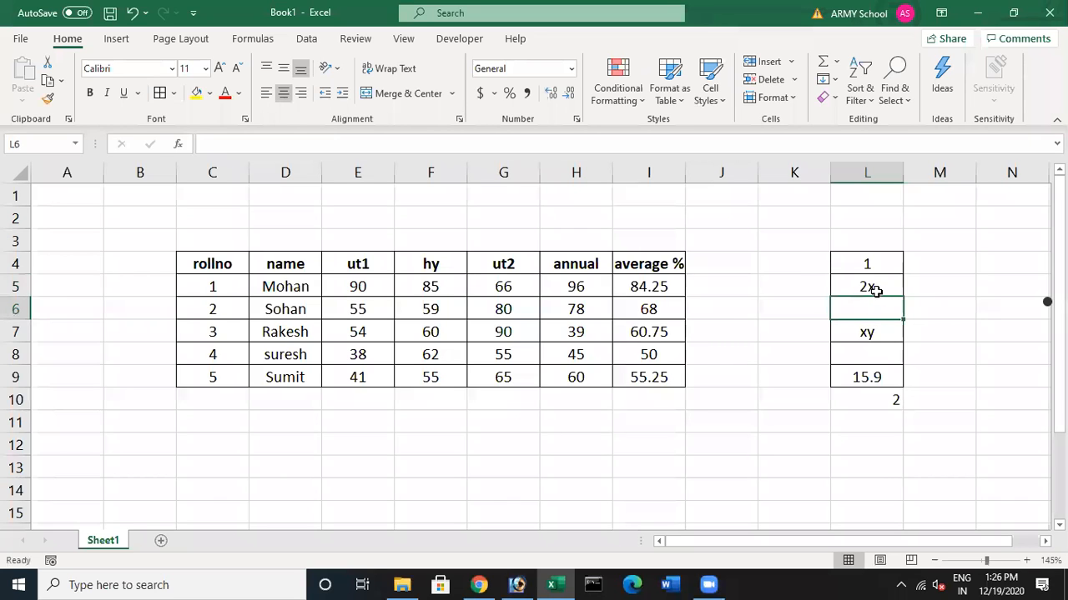
pyautogui.click(875, 287)
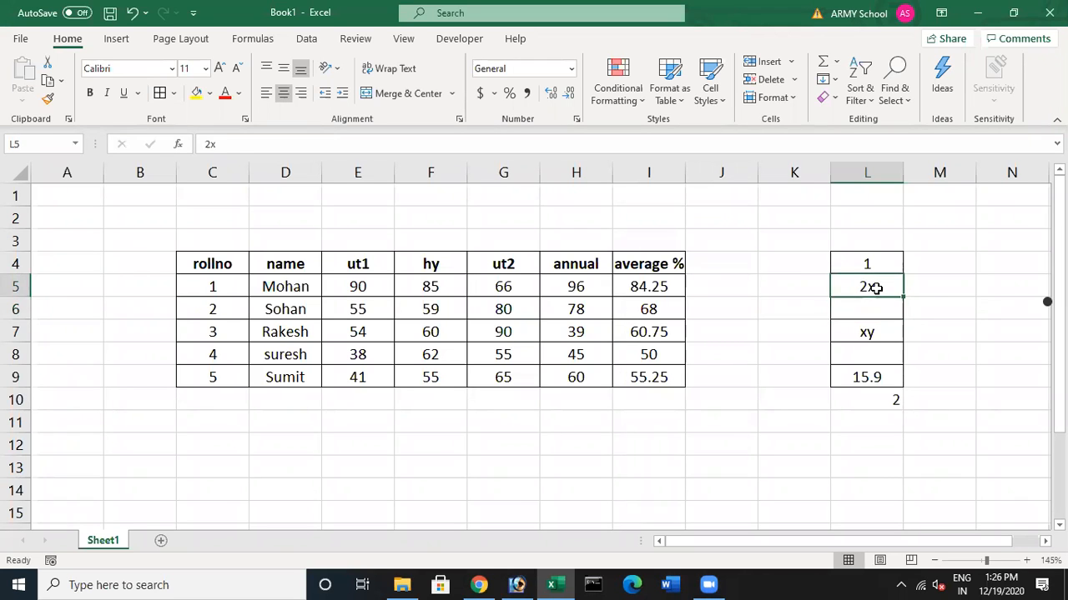
pyautogui.click(897, 406)
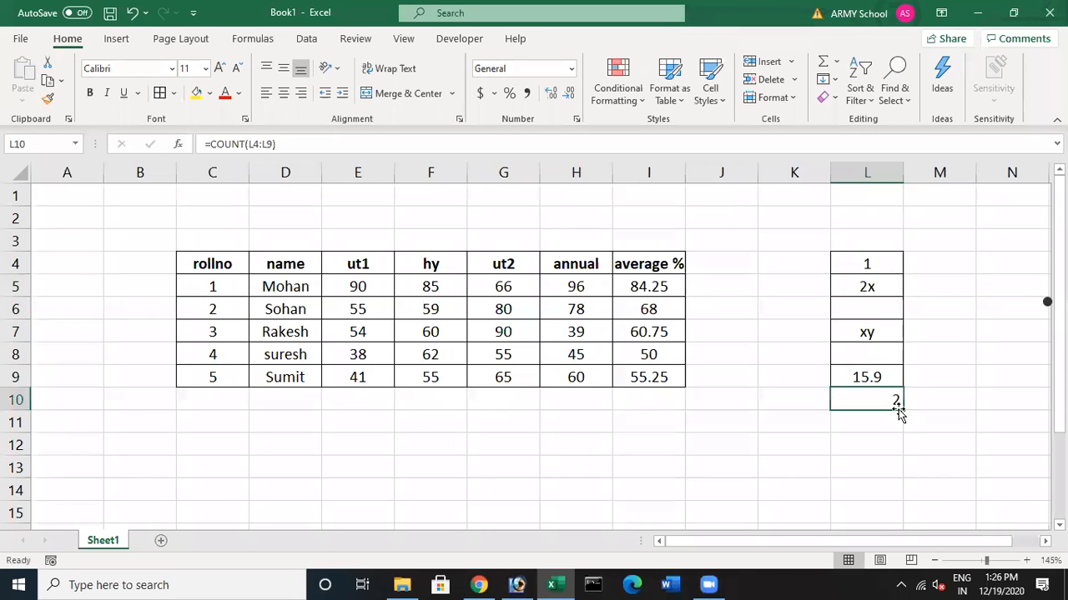
pyautogui.click(872, 282)
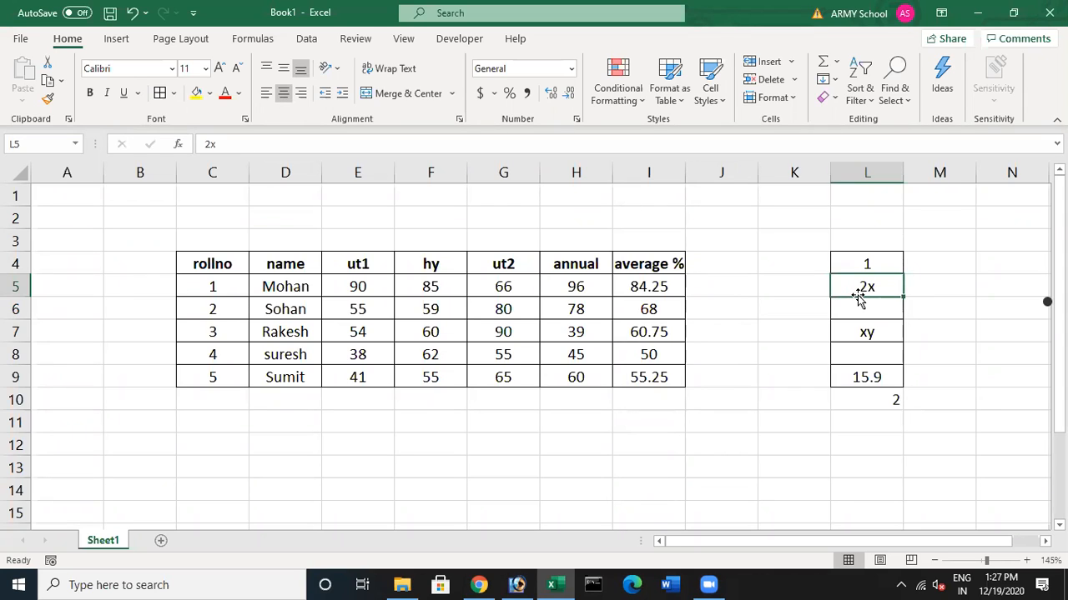
pyautogui.click(966, 268)
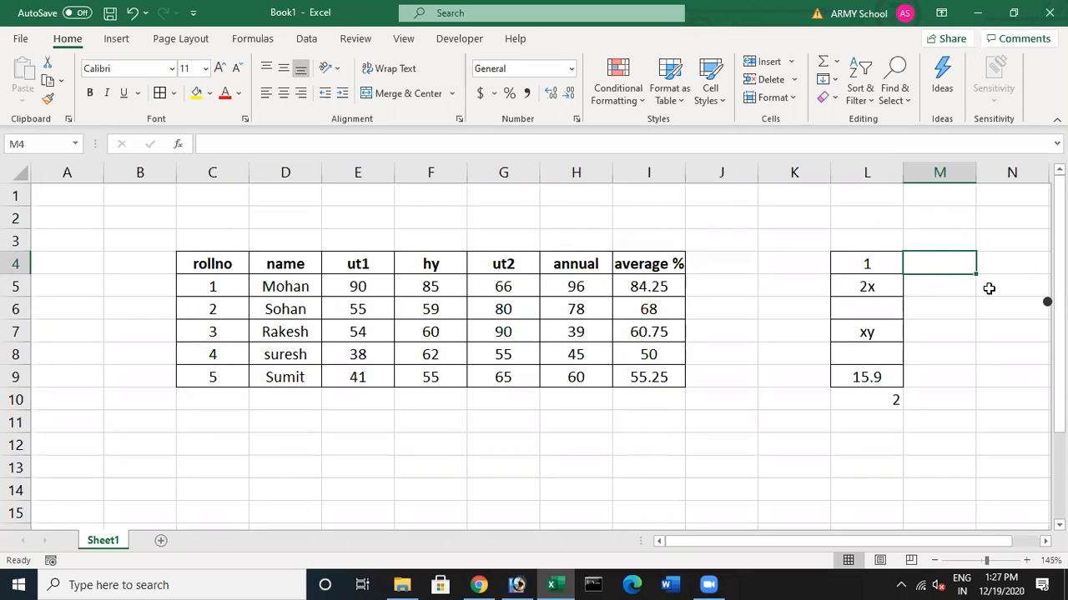
pyautogui.write('5')
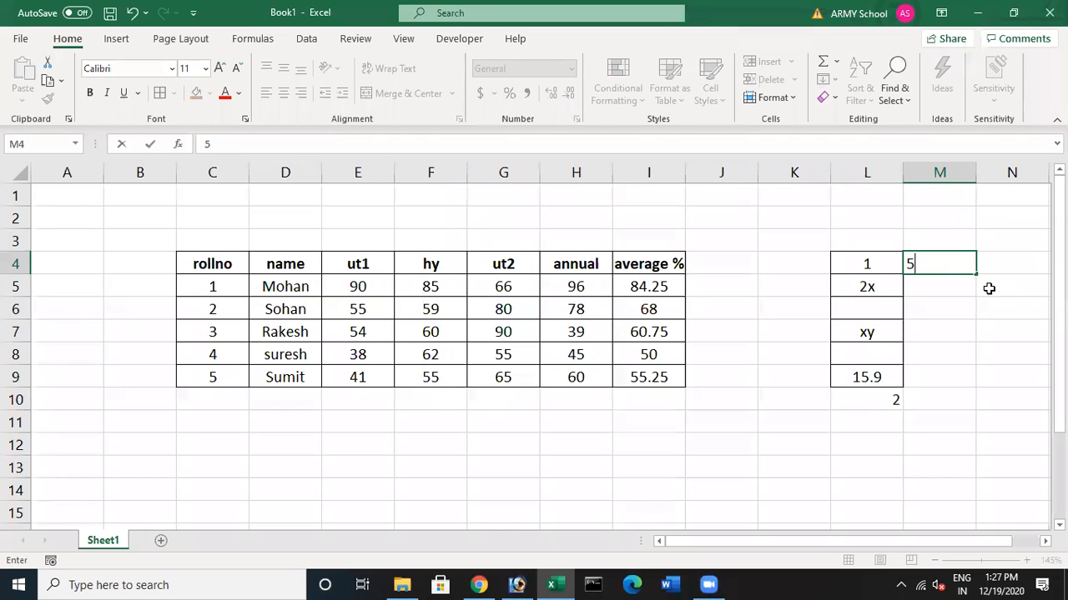
pyautogui.press('BackSpace')
# Enter the number 5 in the blank cell L6 and check its effect on the COUNT formula in L10
pyautogui.press('Down')
pyautogui.press('Left')
pyautogui.press('Left')
pyautogui.press('Down')
pyautogui.press('Right')
pyautogui.write('5')
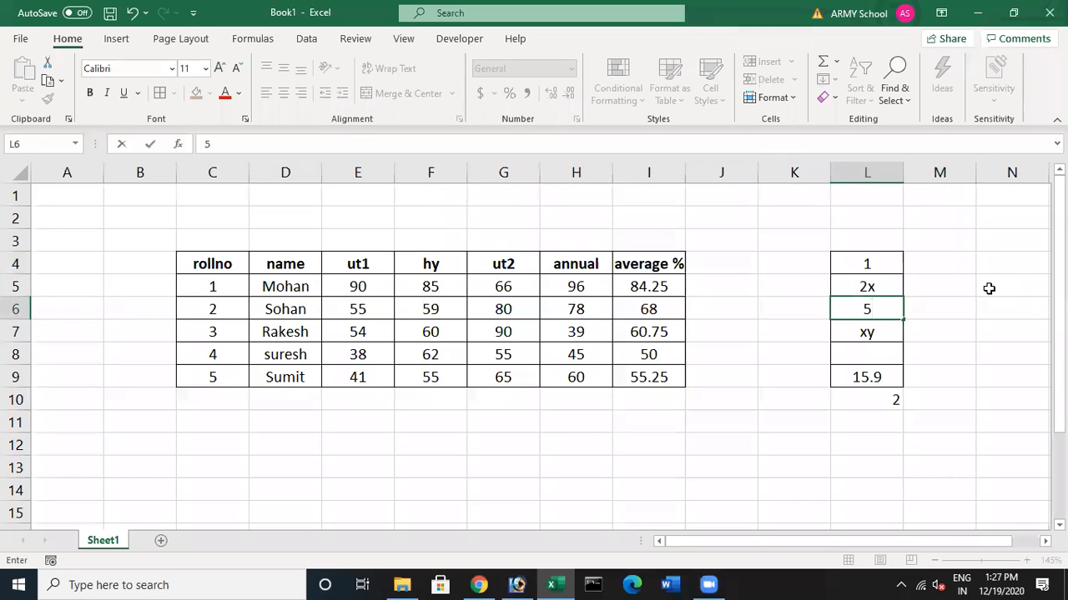
pyautogui.press('Return')
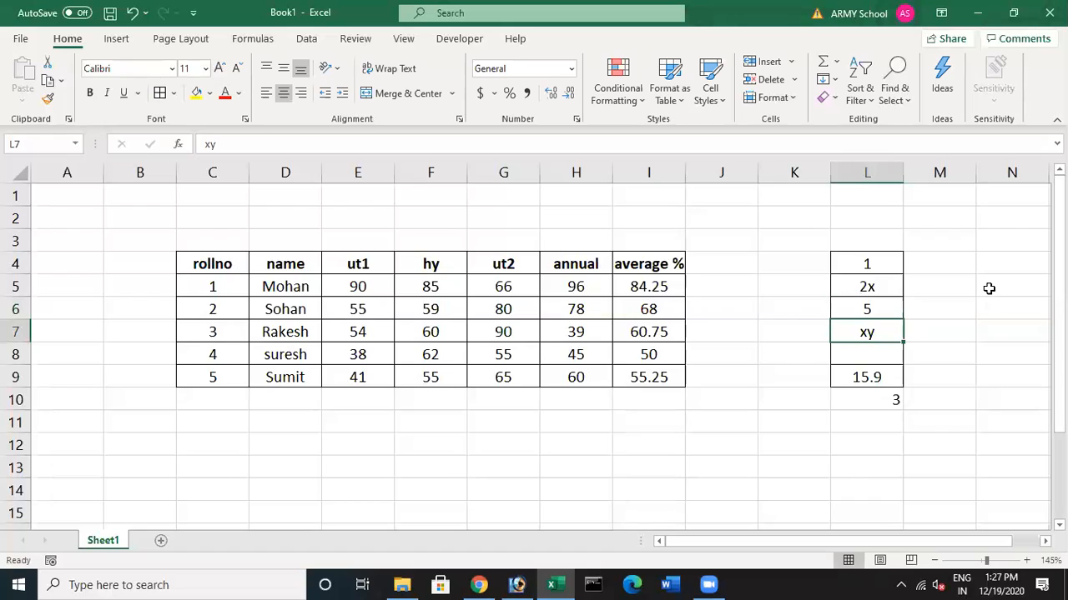
# Test the mixed entries a5 and 5a in cell L6 against the COUNT formula in L10
pyautogui.press('Up')
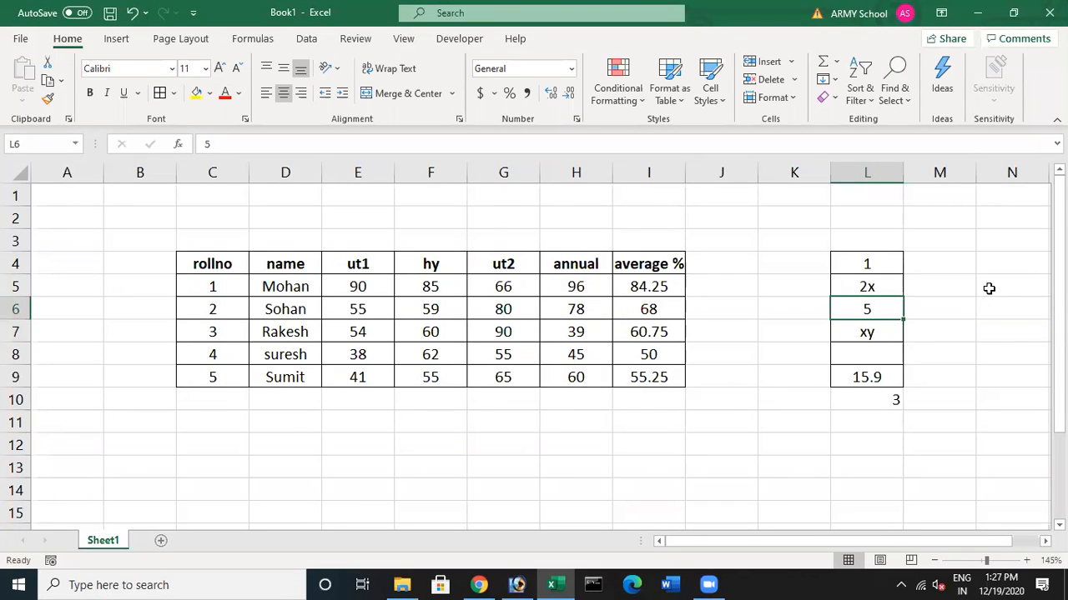
pyautogui.write('a5')
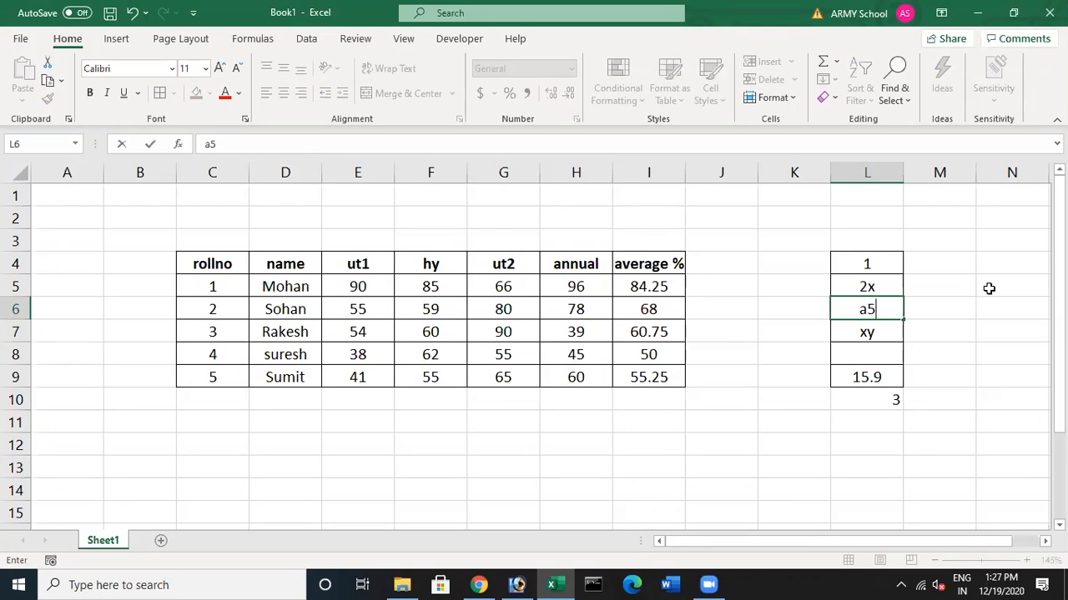
pyautogui.press('Down')
pyautogui.press('Down')
pyautogui.press('Up')
pyautogui.press('Up')
pyautogui.write('5a')
pyautogui.press('Return')
# Replace the entry in cell L6 with 5+10, without an equals sign
pyautogui.press('Up')
pyautogui.press('Delete')
pyautogui.write('5+10')
pyautogui.press('Return')
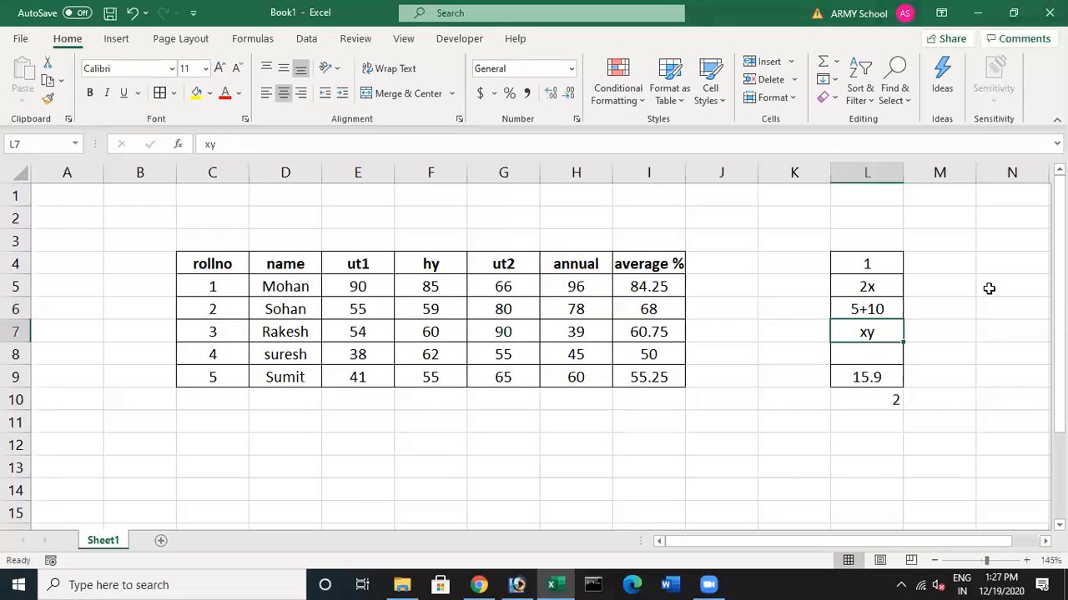
# Turn the entry in cell L6 into the formula =5+10 and check the COUNT formula in L10
pyautogui.press('Up')
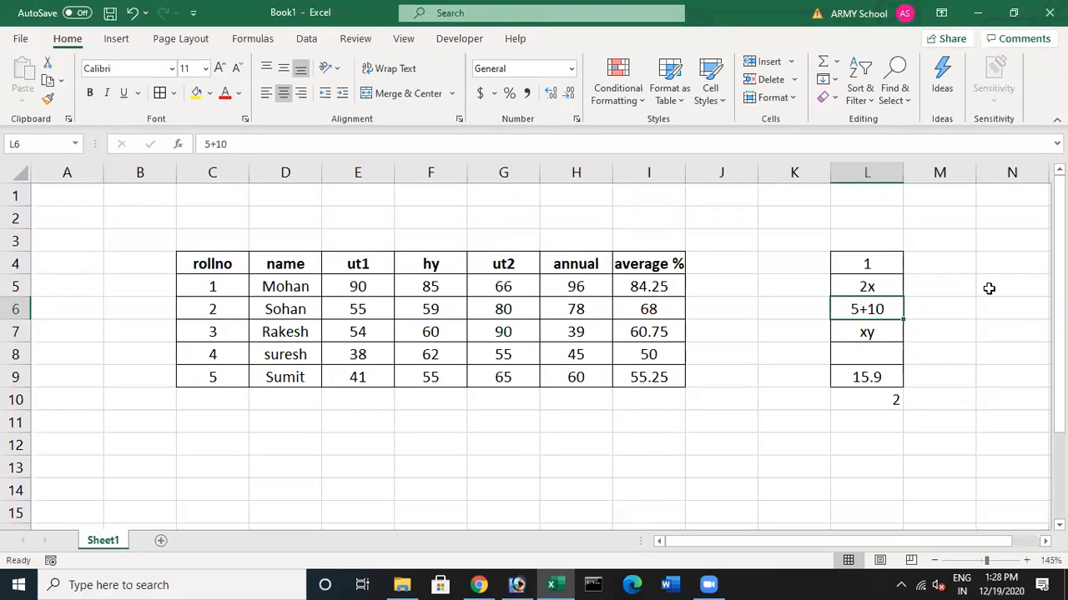
pyautogui.press('F2')
pyautogui.press('Left')
pyautogui.press('Home')
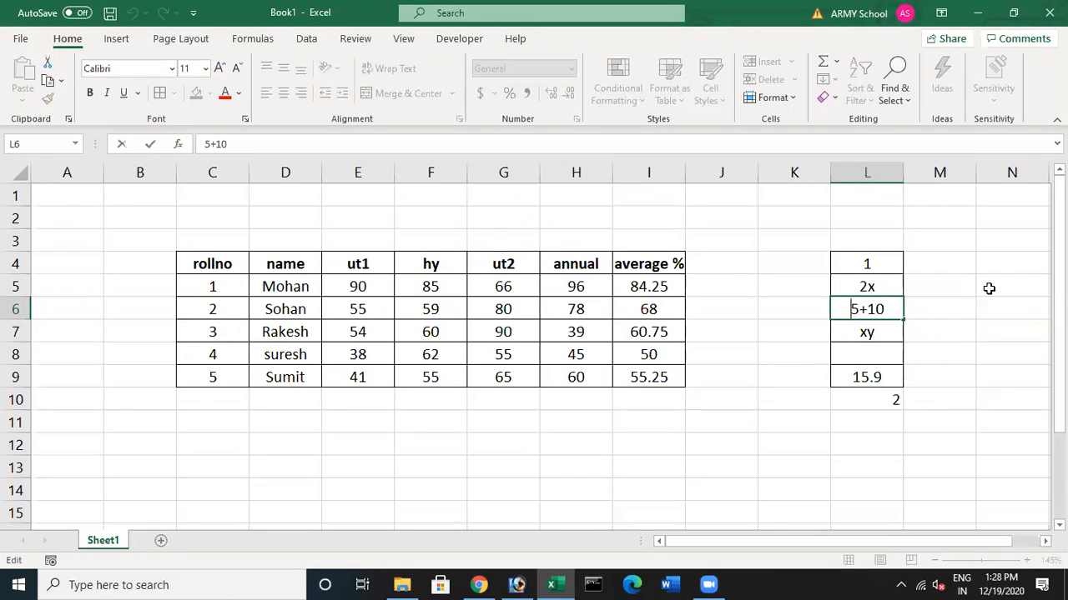
pyautogui.write('=')
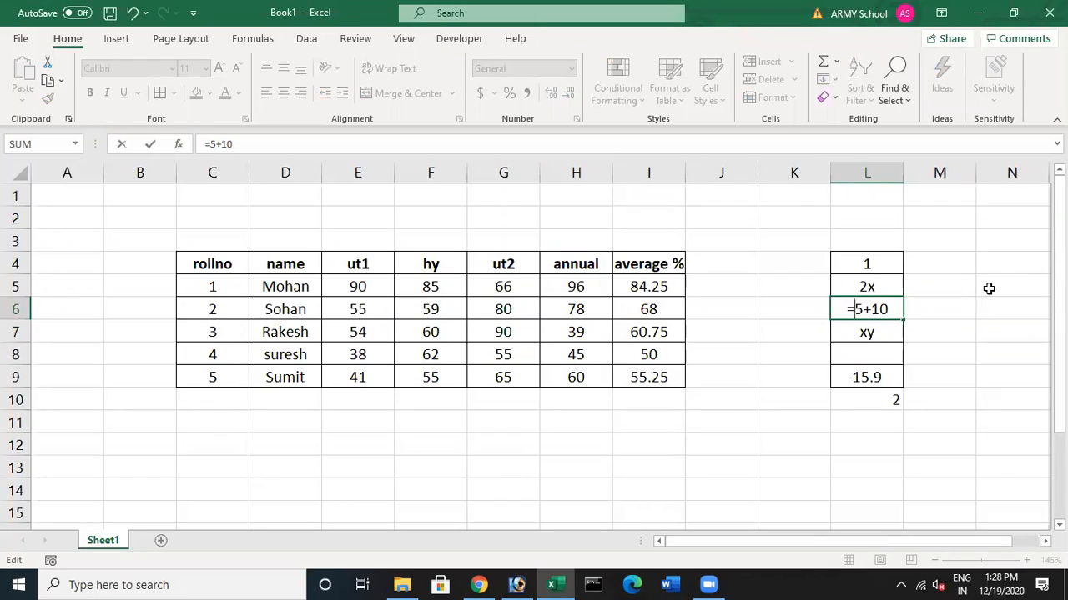
pyautogui.press('Return')
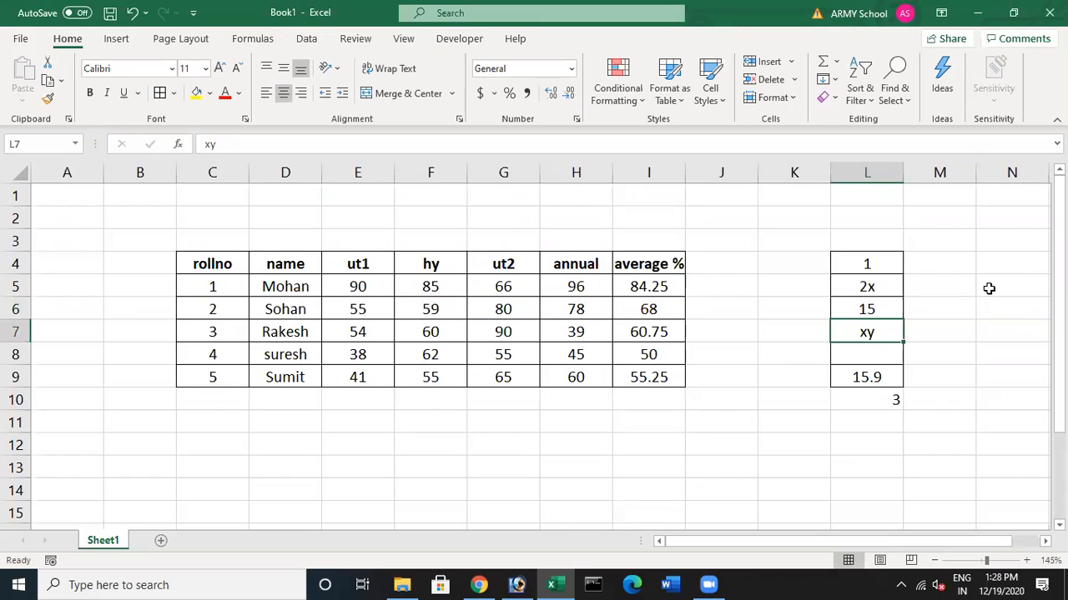
pyautogui.press('Down')
pyautogui.press('Down')
pyautogui.press('Down')
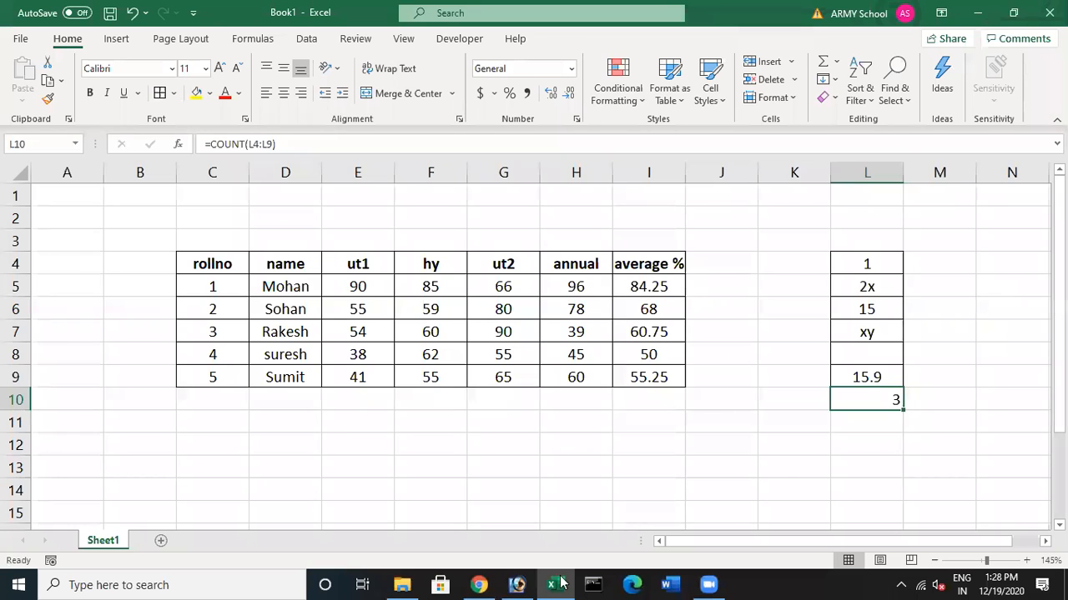
# Switch to the PDF in Chrome to review the MAX section, and return to the Excel workbook
pyautogui.click(488, 582)
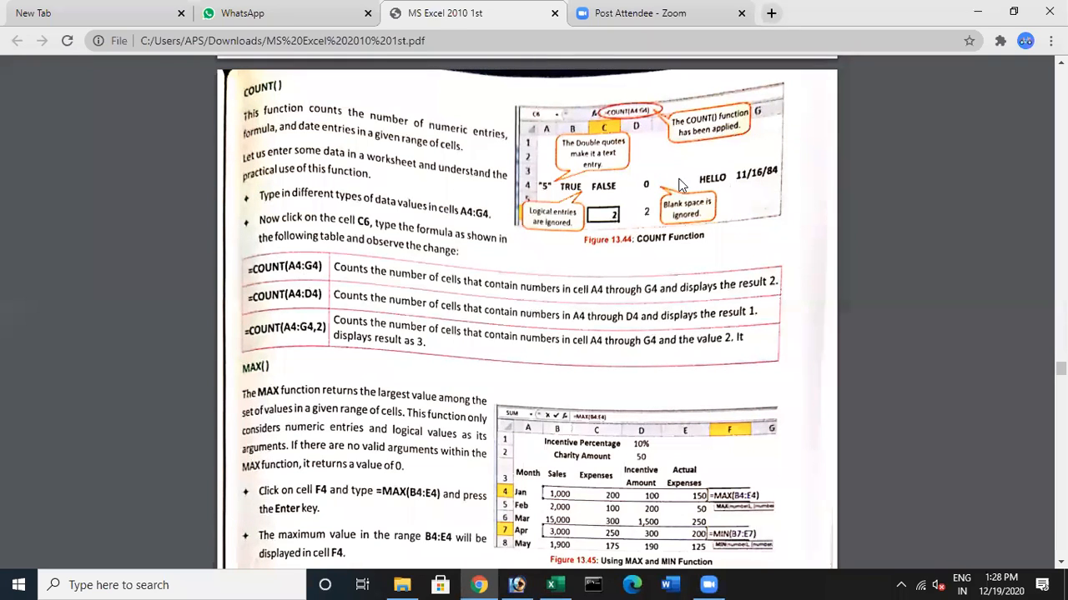
pyautogui.scroll(-2, 679, 186)
pyautogui.scroll(-1, 682, 233)
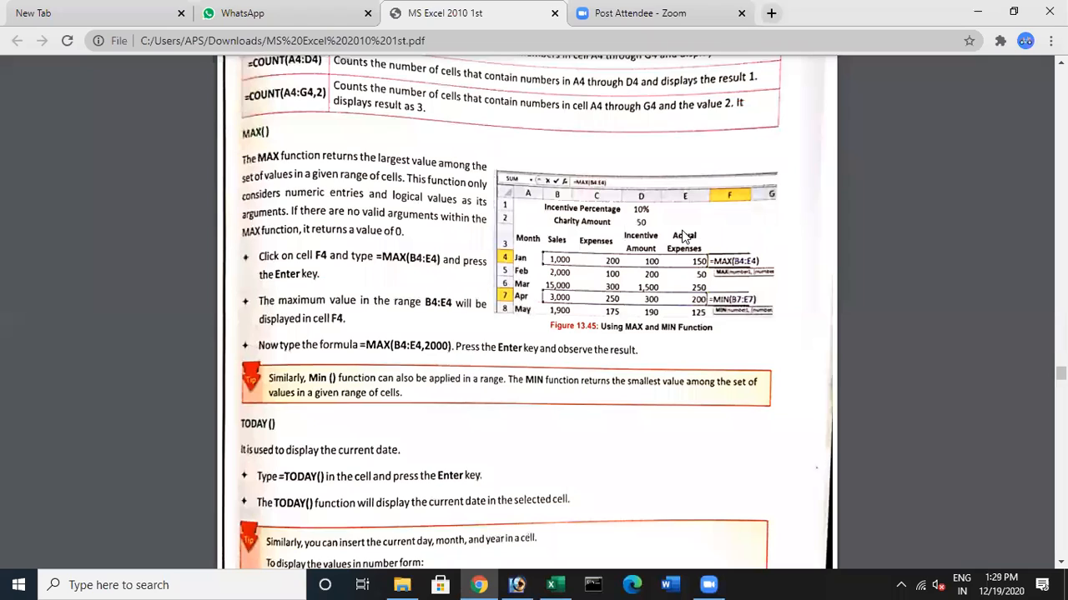
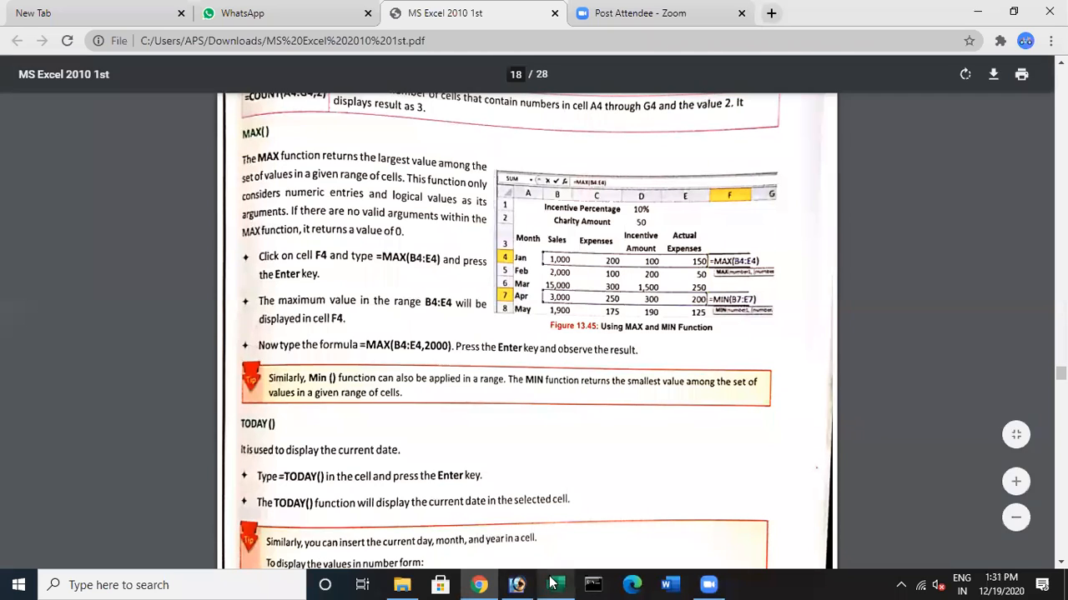
pyautogui.hotkey('alt', 'Tab')
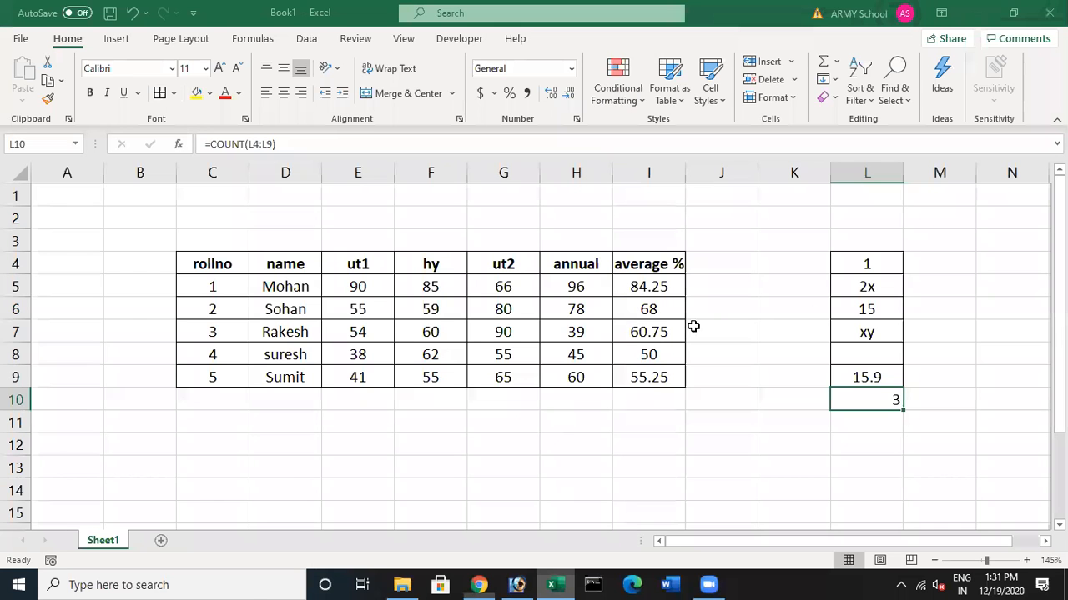
# Add the column heading max in cell J4, beside the average % heading
pyautogui.click(708, 262)
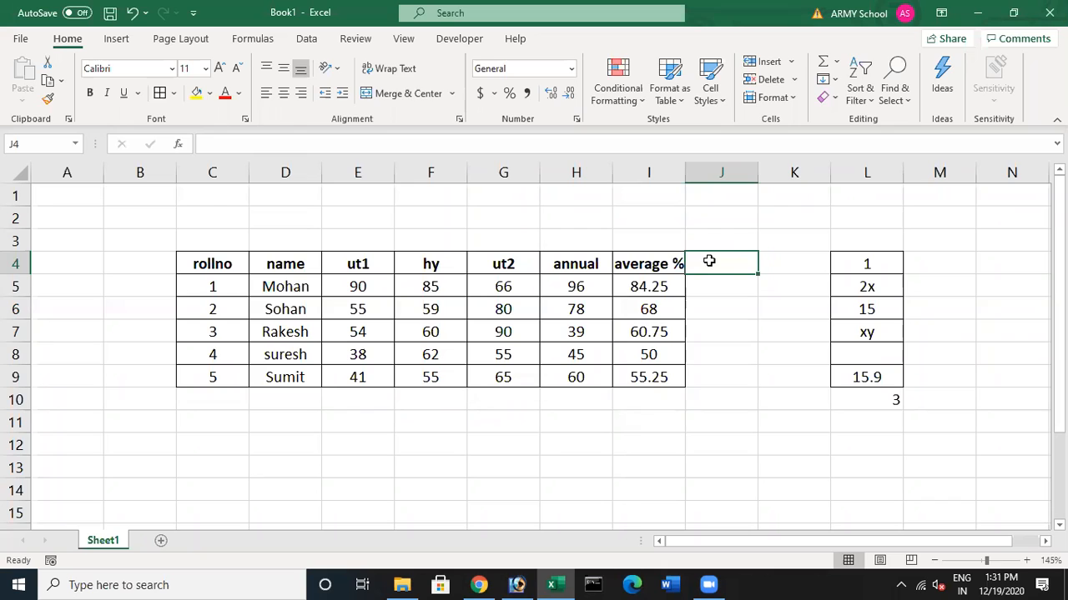
pyautogui.write('max')
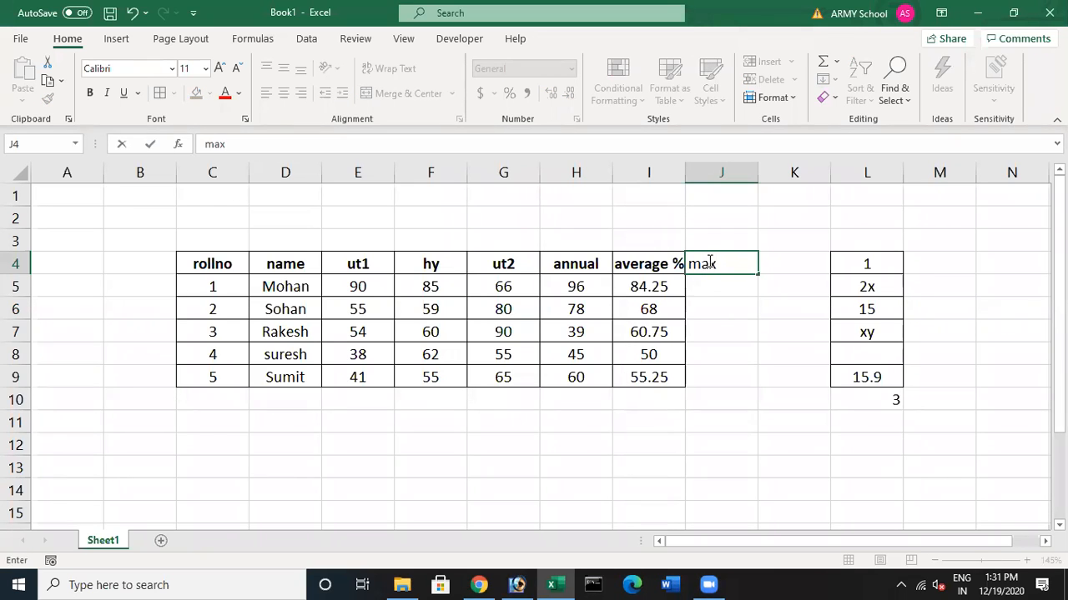
pyautogui.press('Return')
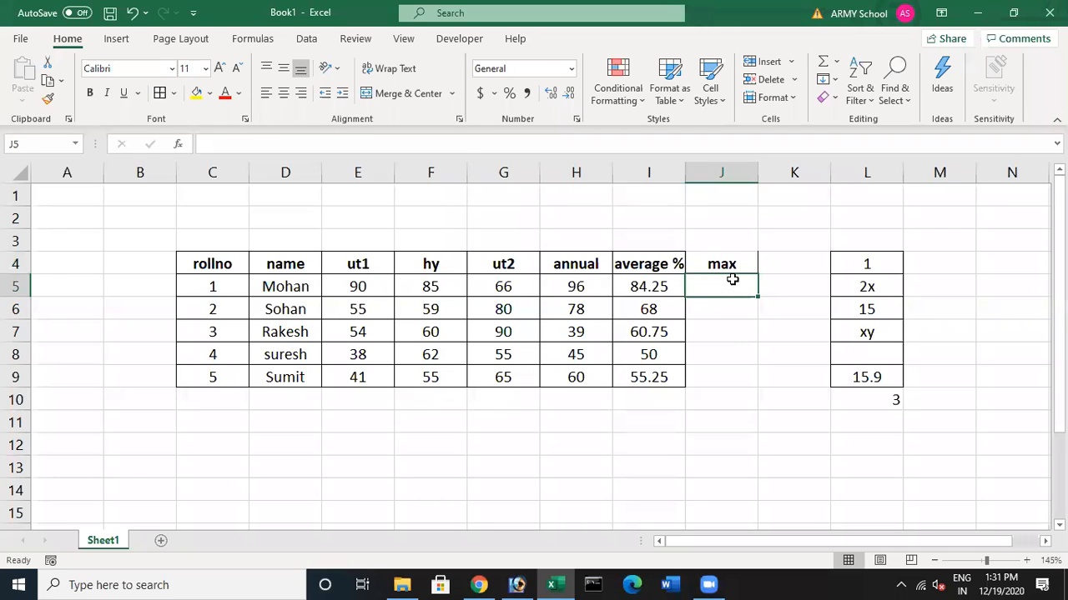
# Enter the formula =MAX(E5:H5) in cell J5 for the first student's marks and check it
pyautogui.write('=')
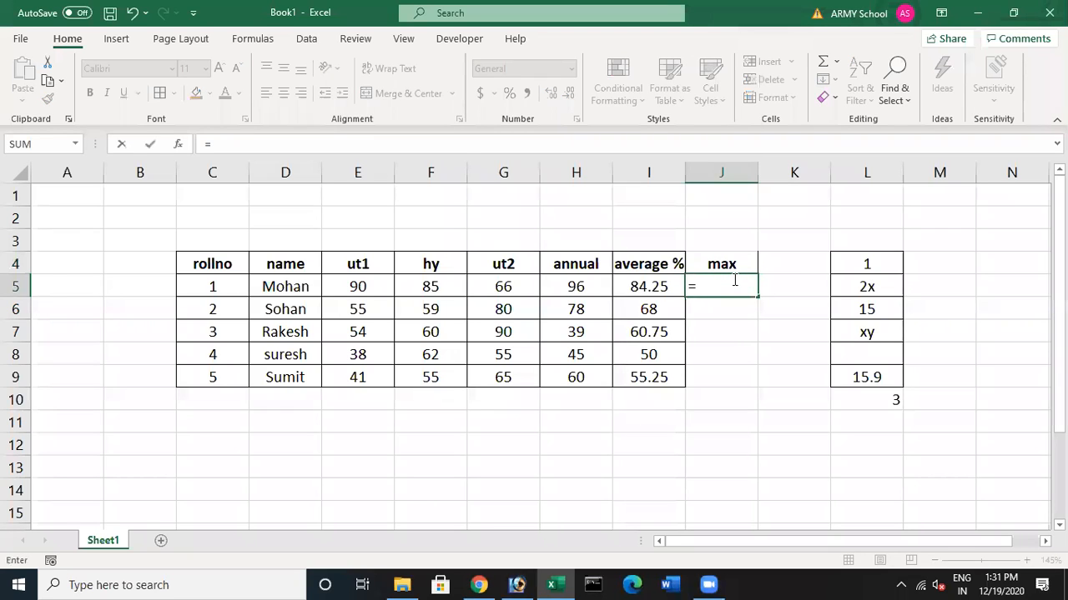
pyautogui.write('max')
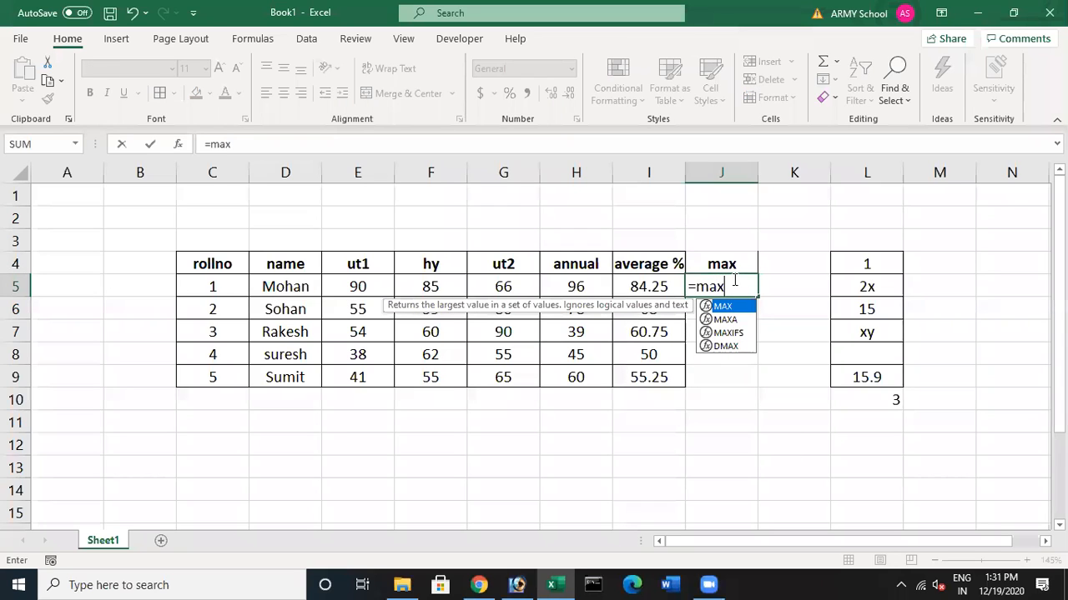
pyautogui.write('(')
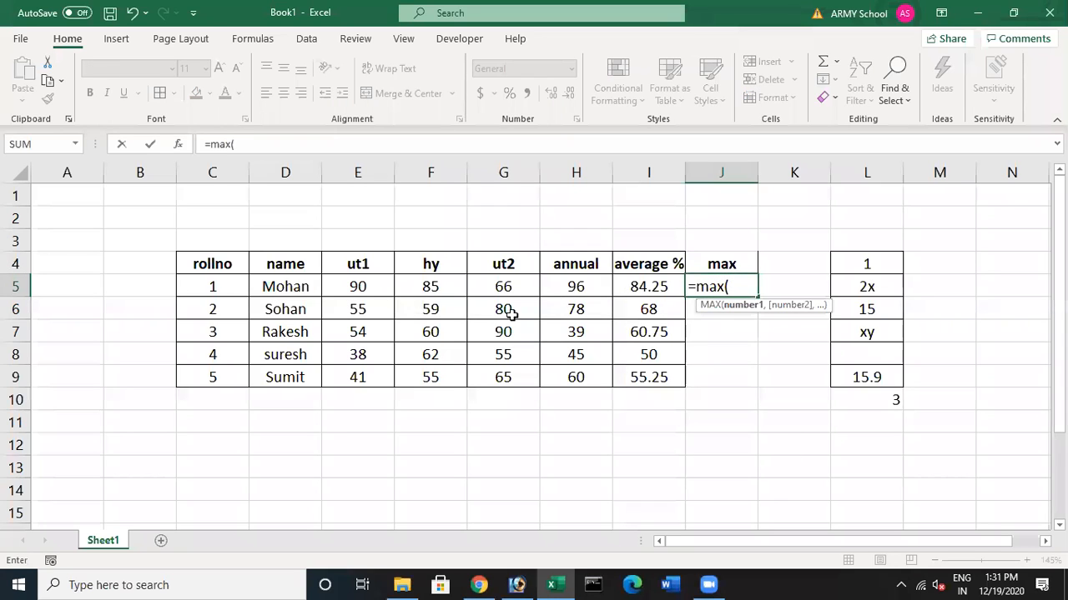
pyautogui.click(389, 290)
pyautogui.moveTo(395, 292); pyautogui.dragTo(558, 298)
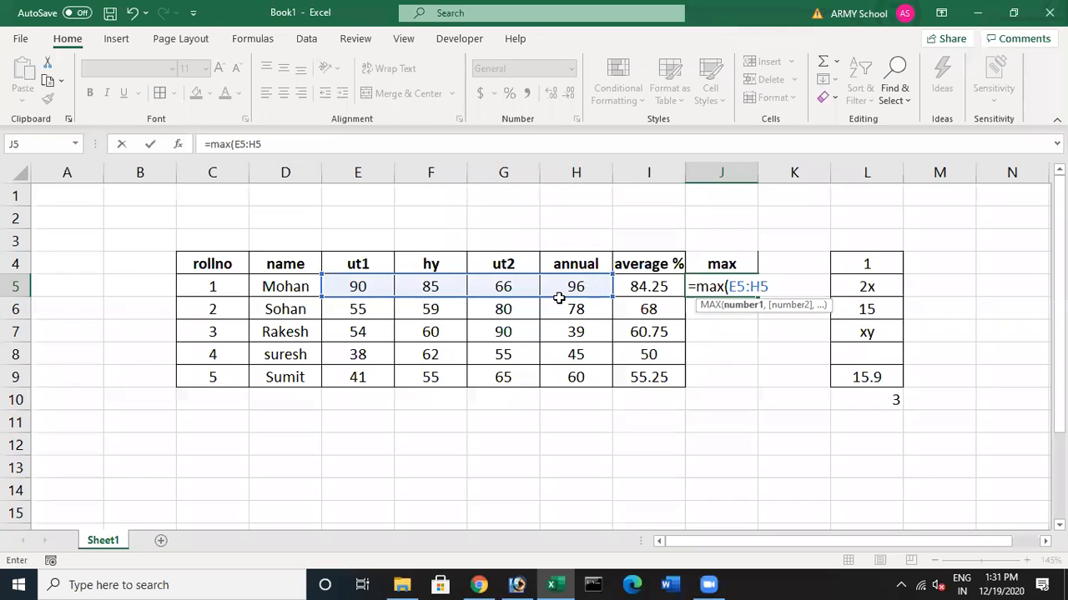
pyautogui.write(')')
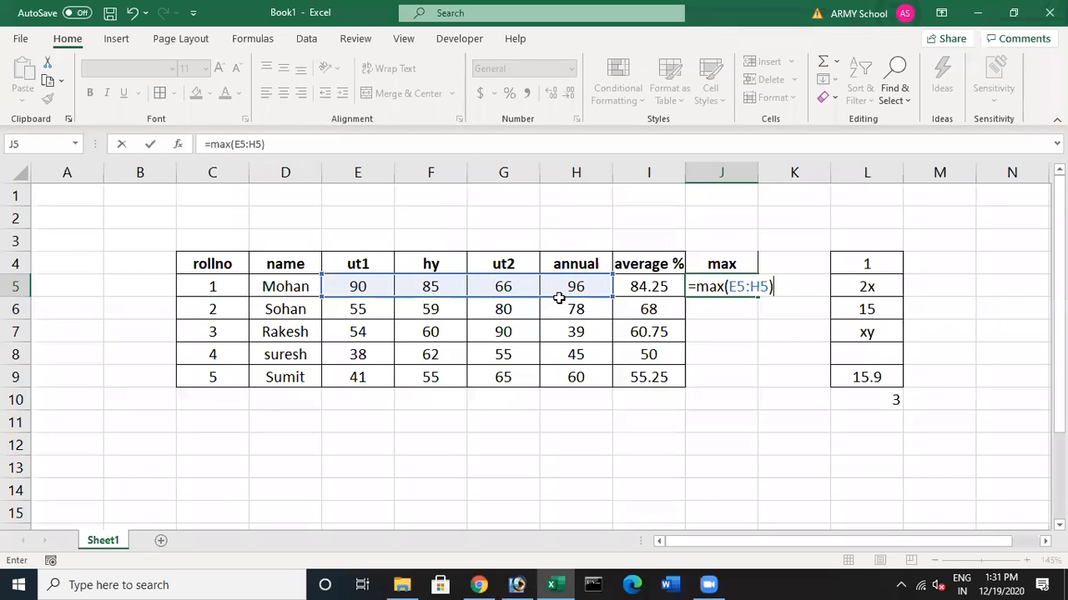
pyautogui.press('Return')
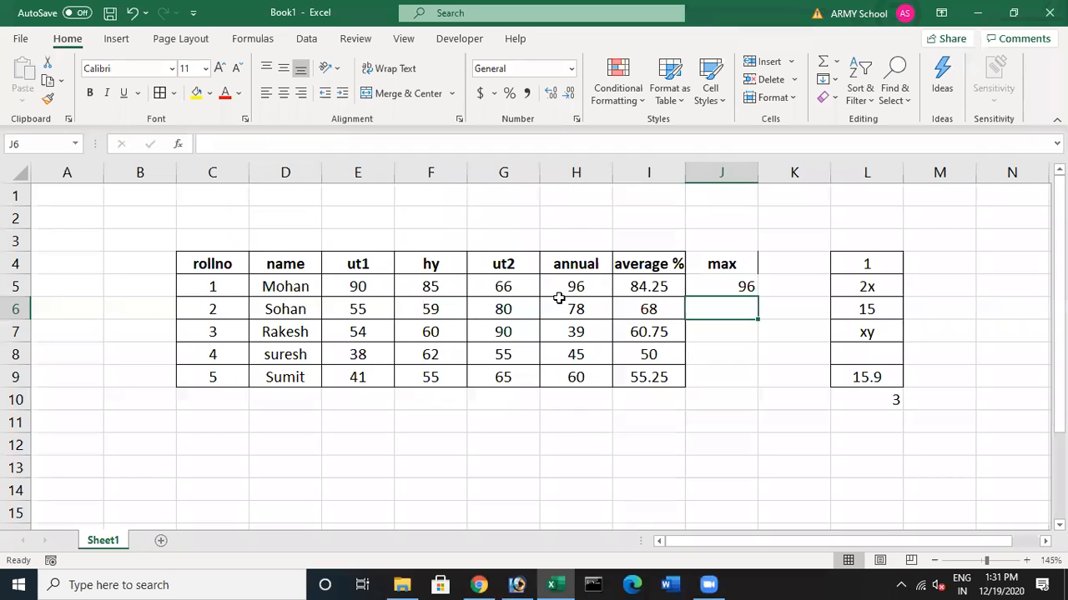
pyautogui.click(742, 285)
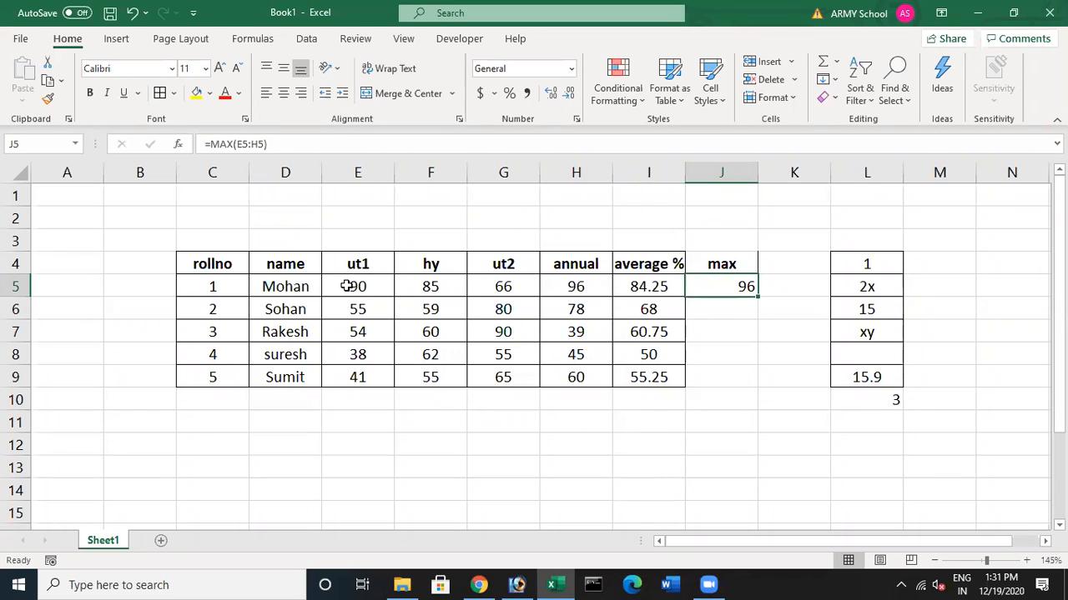
# Insert the AutoSum Max function in cell J6 for the range E6:H6, and fill the formula down to J9
pyautogui.click(734, 309)
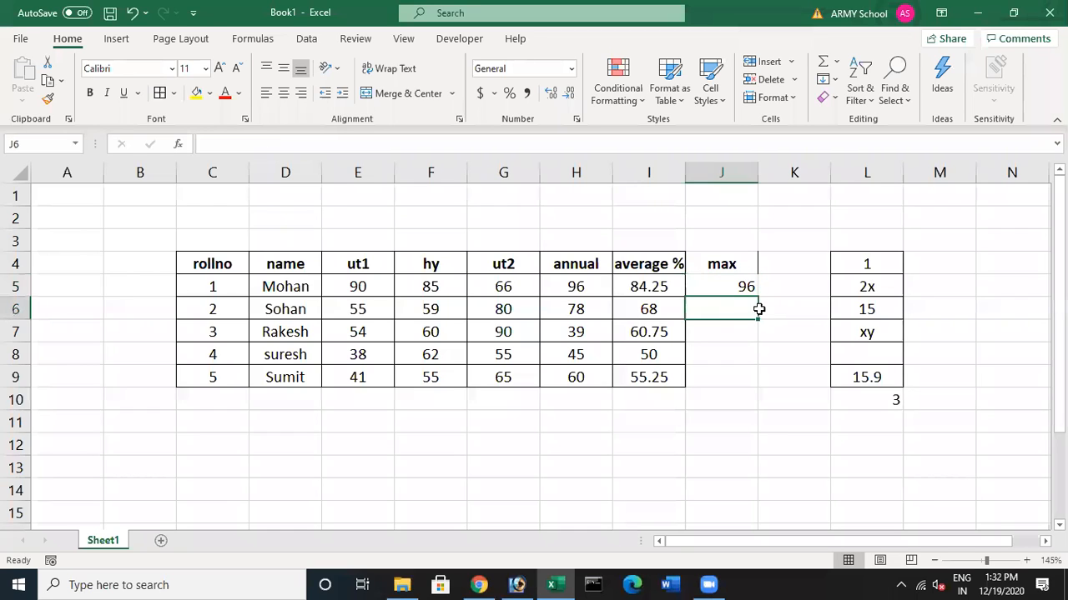
pyautogui.click(835, 63)
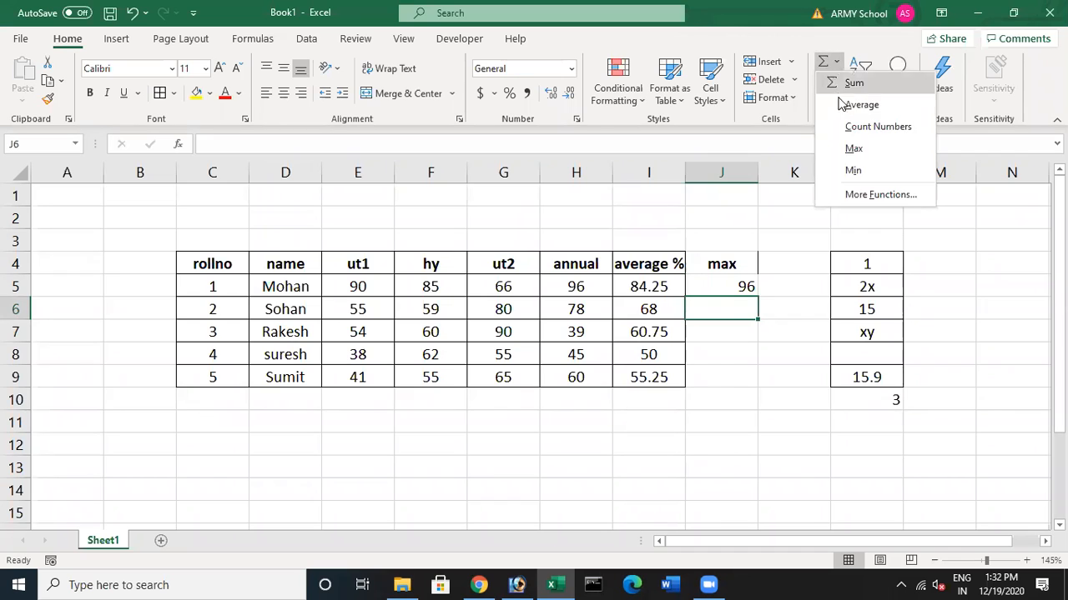
pyautogui.click(854, 149)
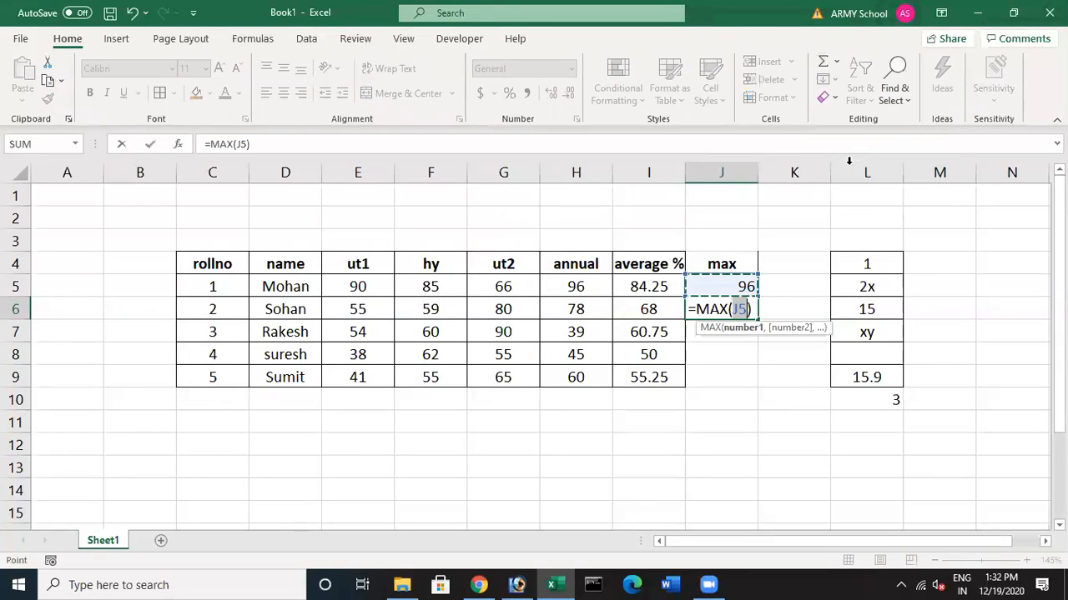
pyautogui.click(383, 307)
pyautogui.click(388, 323)
pyautogui.click(389, 314)
pyautogui.moveTo(388, 314); pyautogui.dragTo(601, 312)
pyautogui.press('Return')
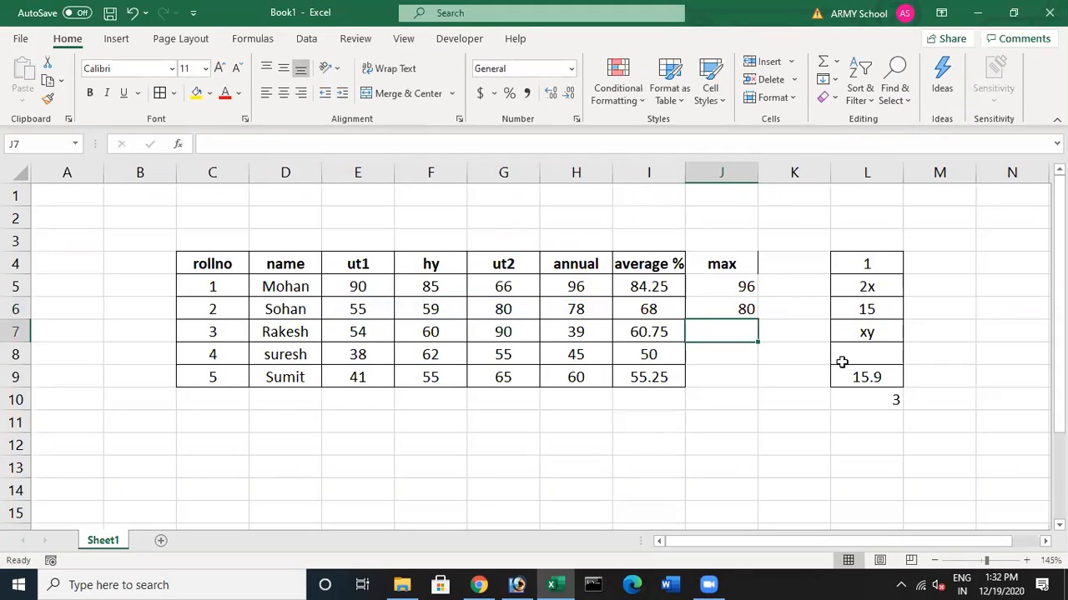
pyautogui.click(752, 312)
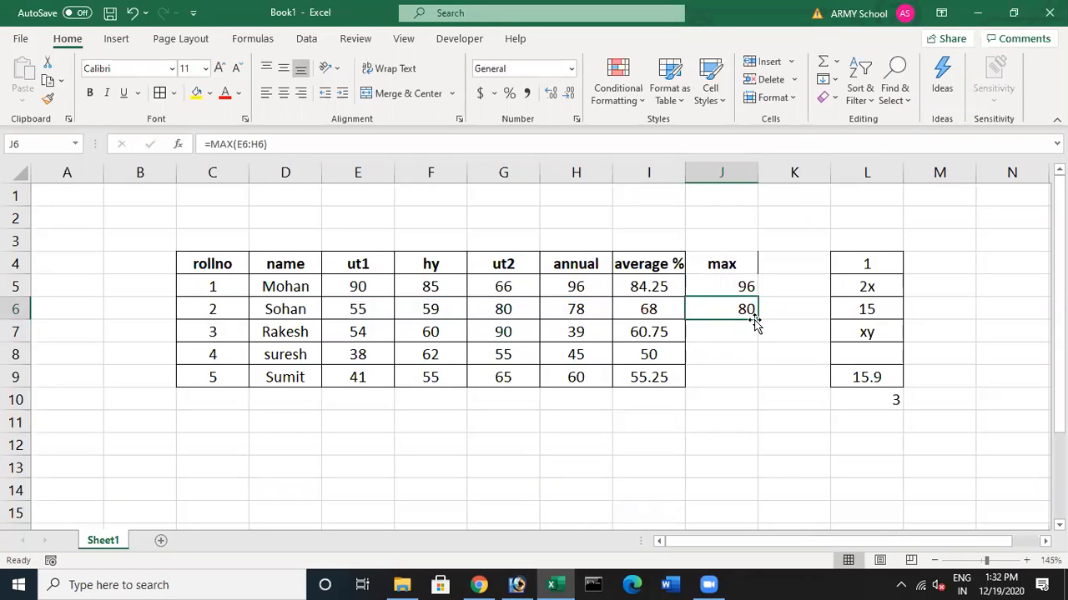
pyautogui.moveTo(755, 320); pyautogui.dragTo(756, 387)
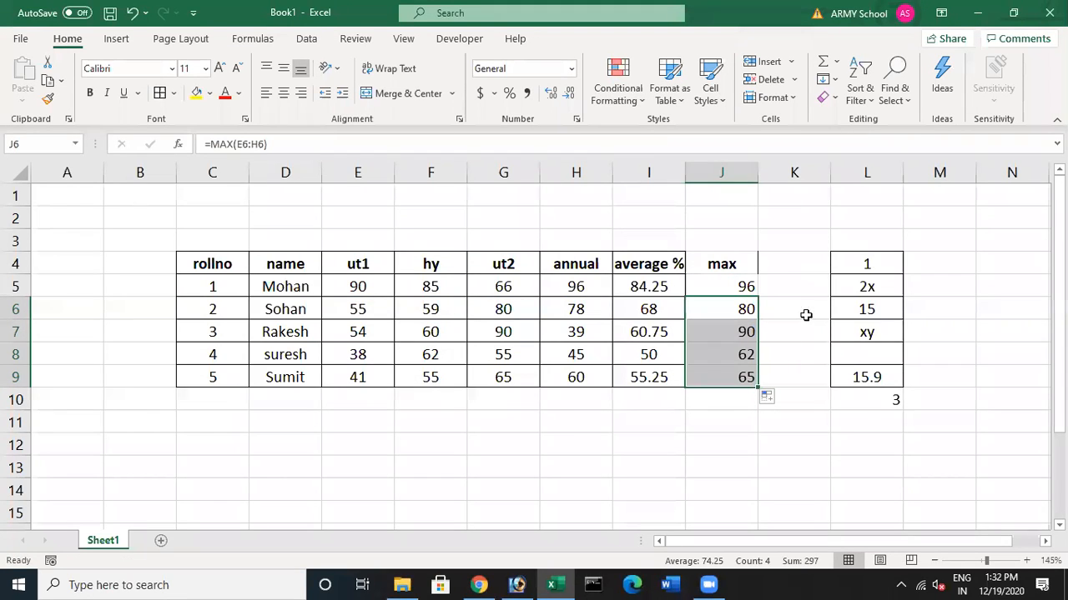
# Insert three blank columns before column K to separate the marks table from the COUNT example
pyautogui.click(813, 171)
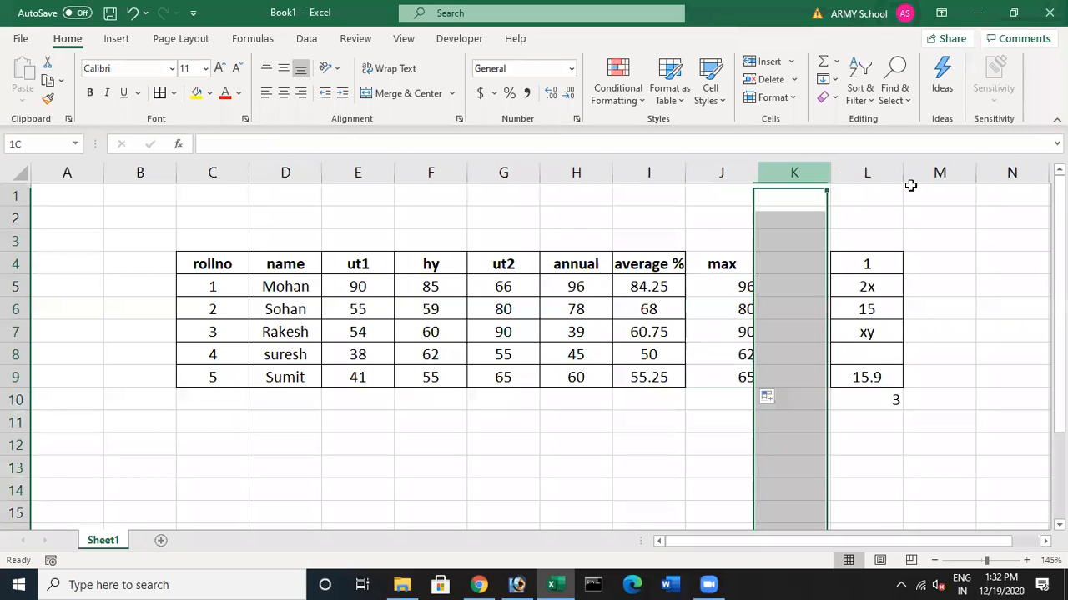
pyautogui.moveTo(910, 185); pyautogui.dragTo(938, 179)
pyautogui.rightClick(795, 172)
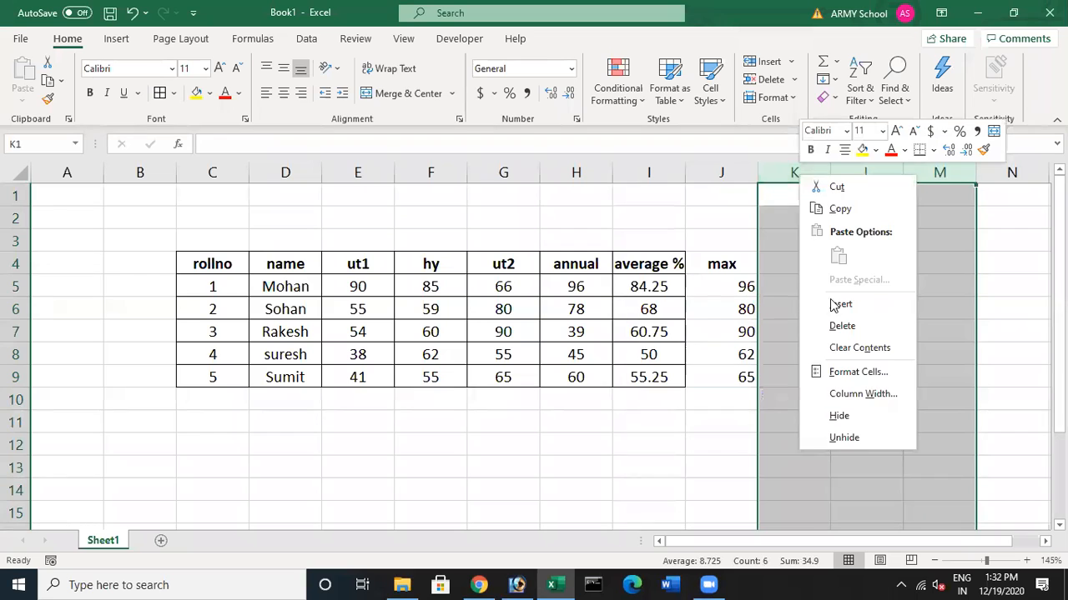
pyautogui.click(745, 263)
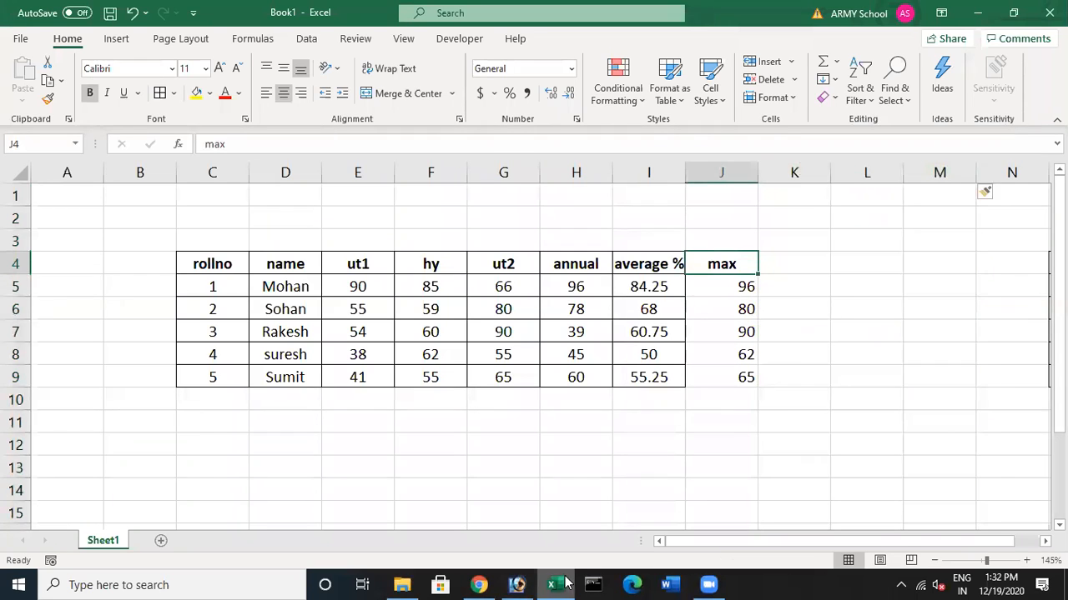
# Switch to the PDF in Chrome to review the notes on MAX, MIN and TODAY
pyautogui.click(484, 584)
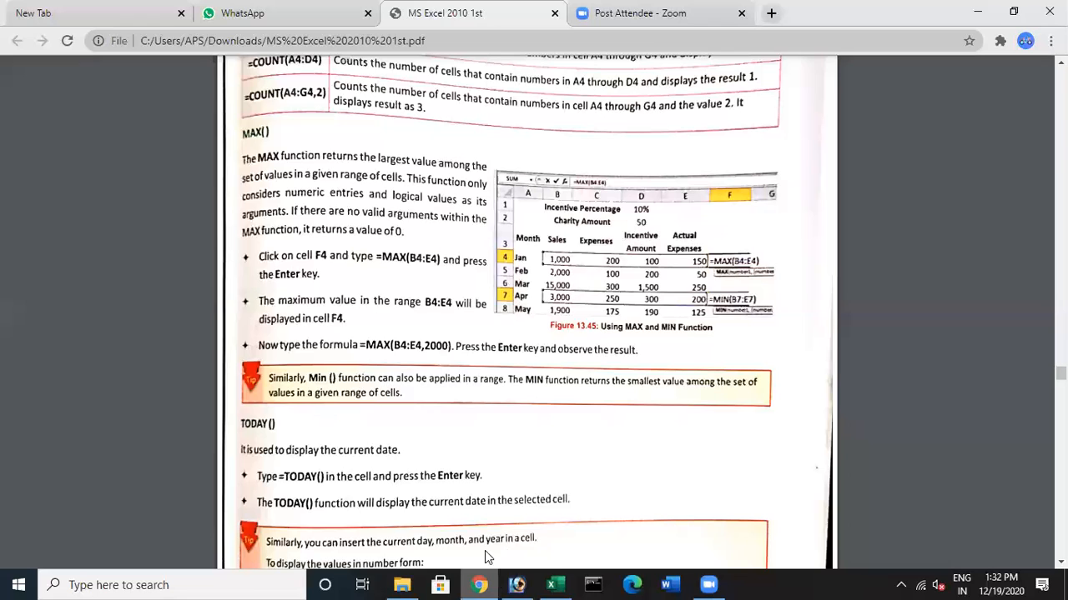
pyautogui.moveTo(484, 551)
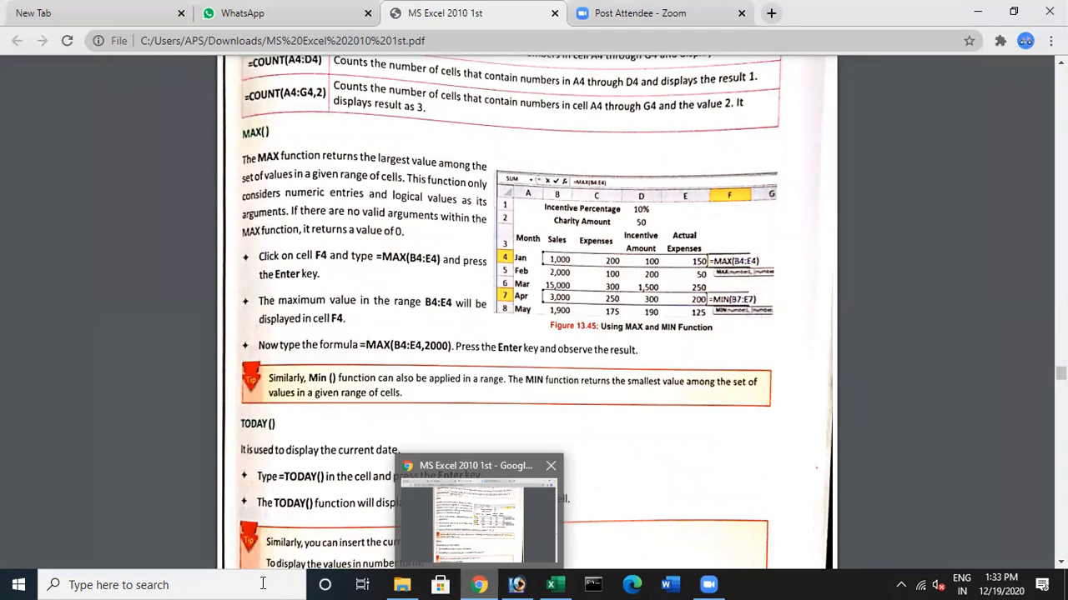
# Read the TODAY notes in the PDF, switch to Excel and try the formula =today in cell D12
pyautogui.scroll(-1, 557, 357)
pyautogui.scroll(-3, 557, 357)
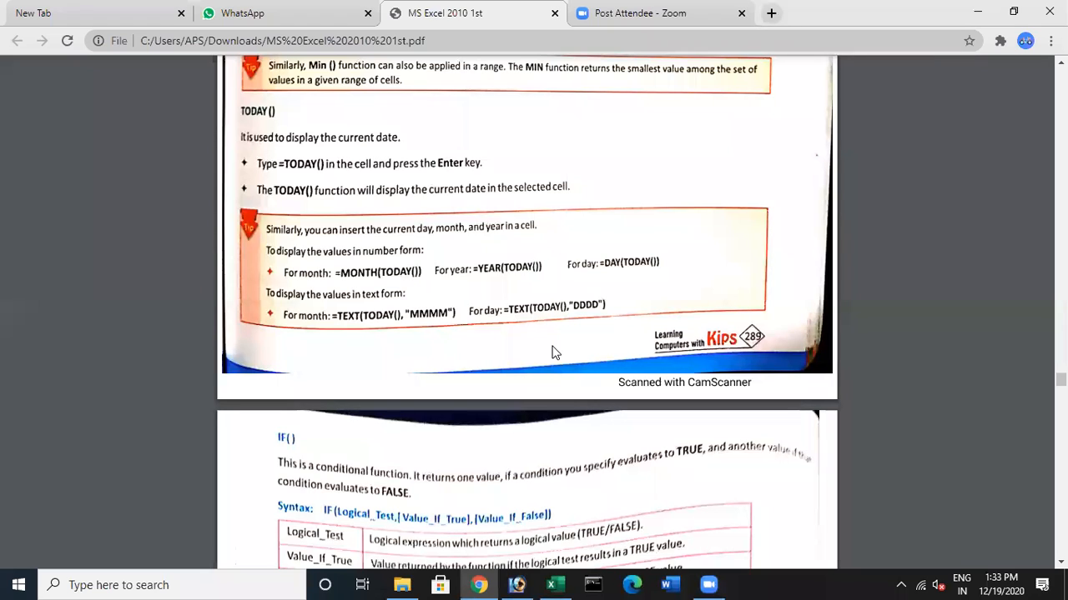
pyautogui.click(565, 584)
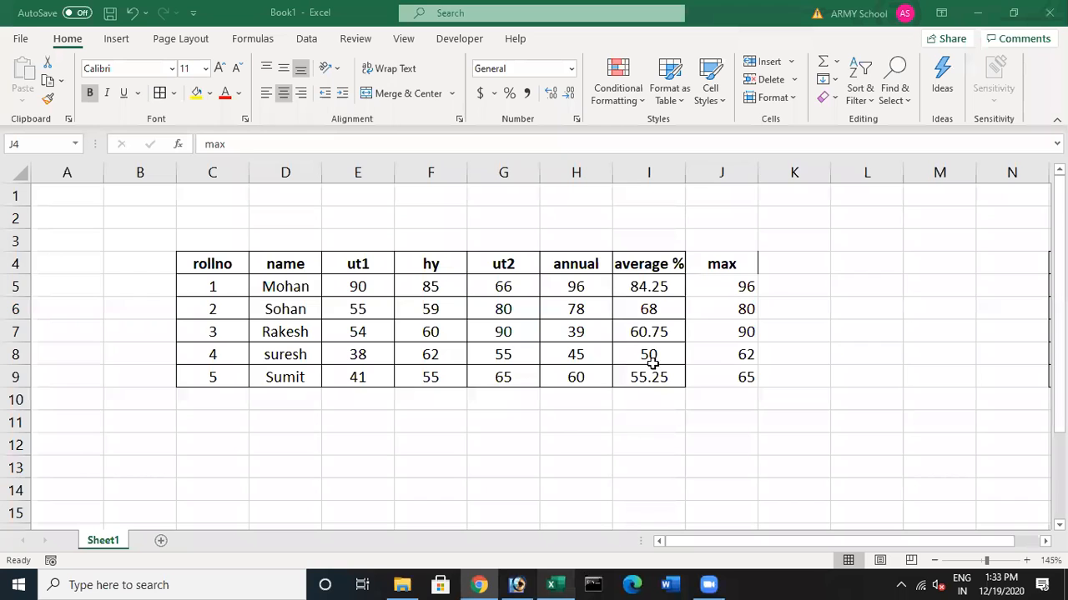
pyautogui.click(298, 447)
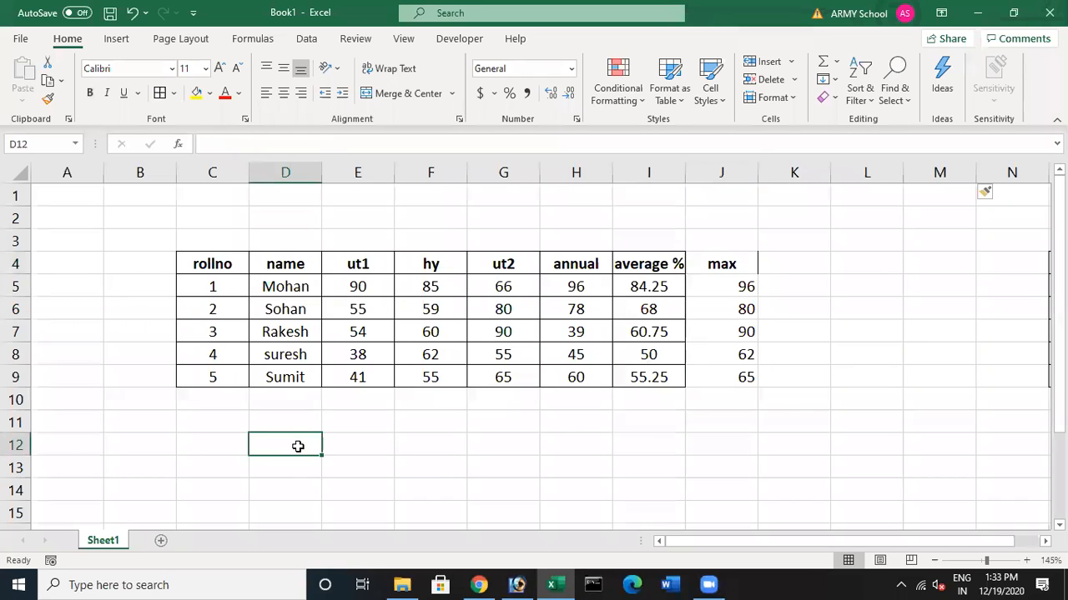
pyautogui.write('=t')
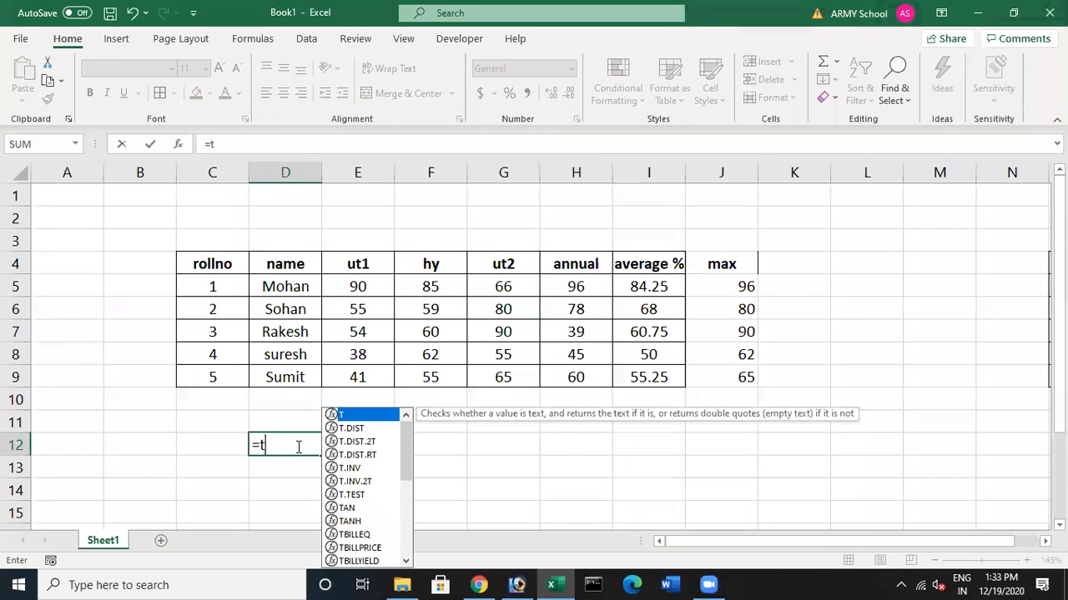
pyautogui.write('oday')
pyautogui.press('Return')
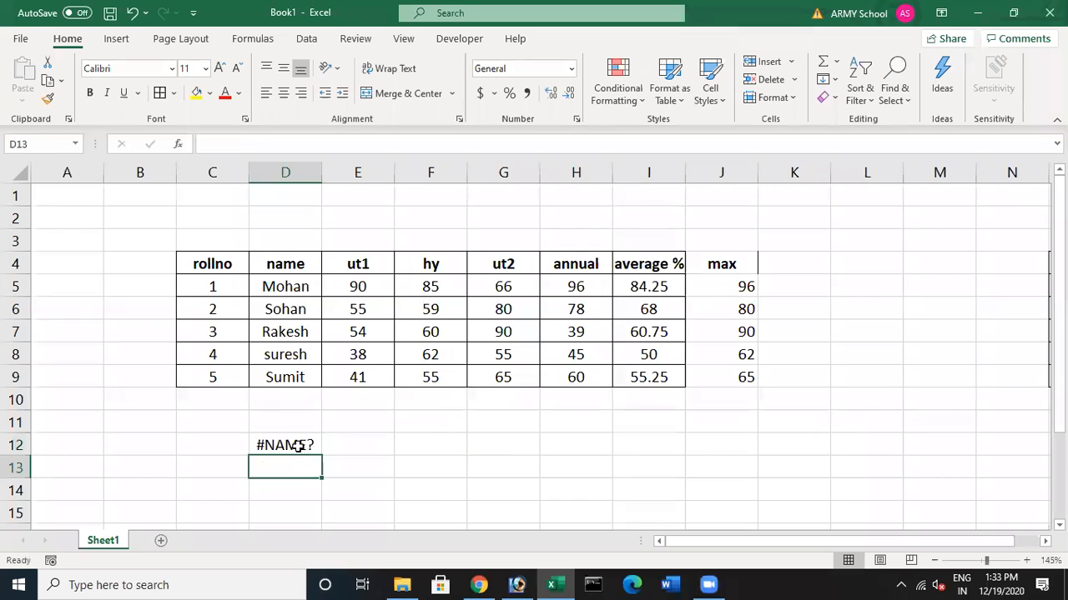
# Complete the formula in cell D12 as =TODAY() and check it against the system date
pyautogui.click(298, 446)
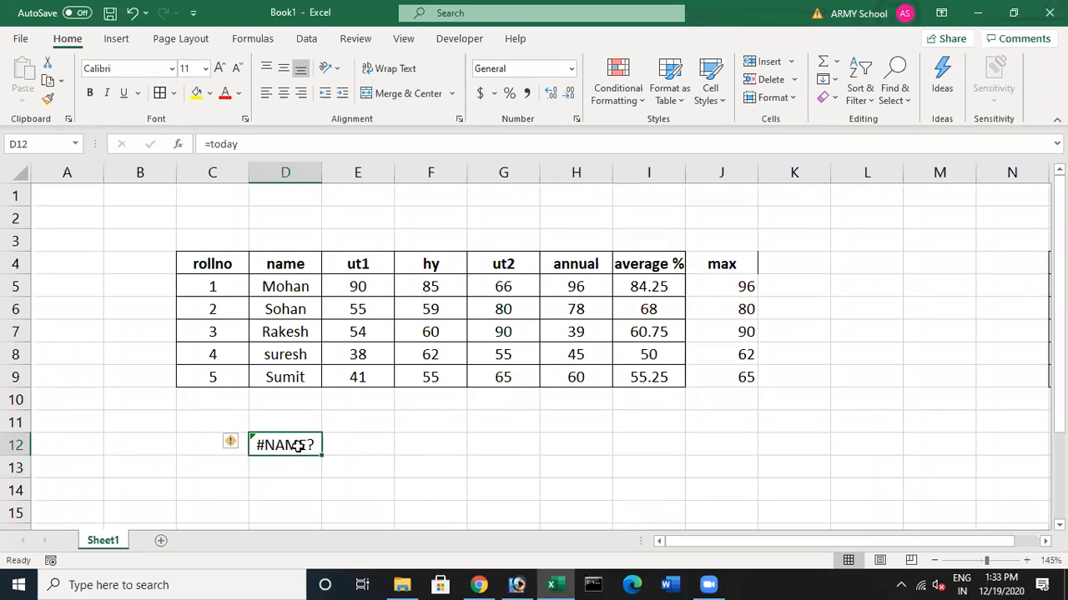
pyautogui.doubleClick(298, 446)
pyautogui.write('()')
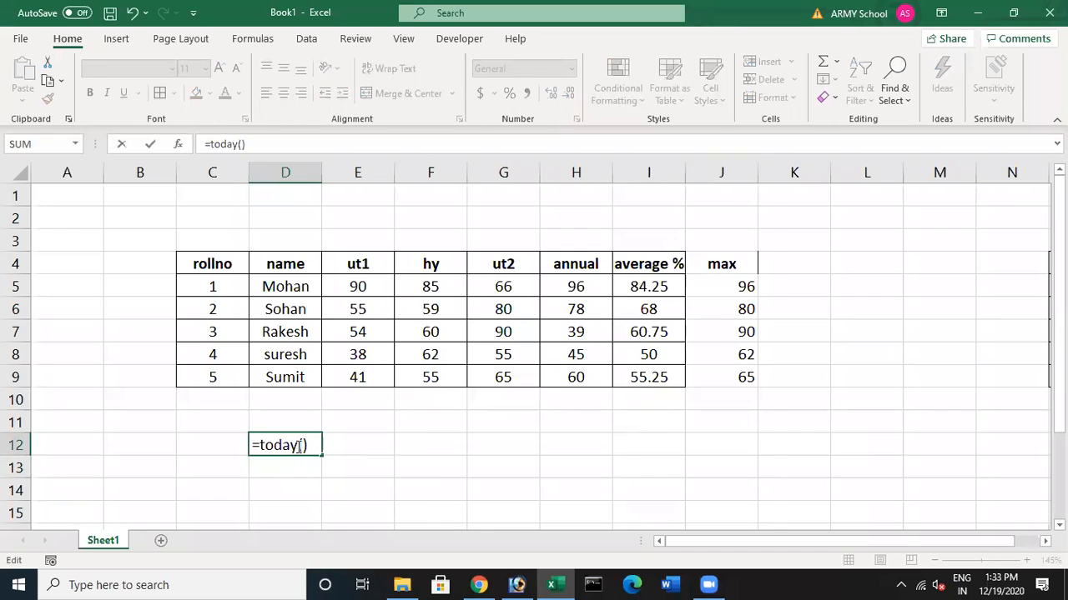
pyautogui.press('Return')
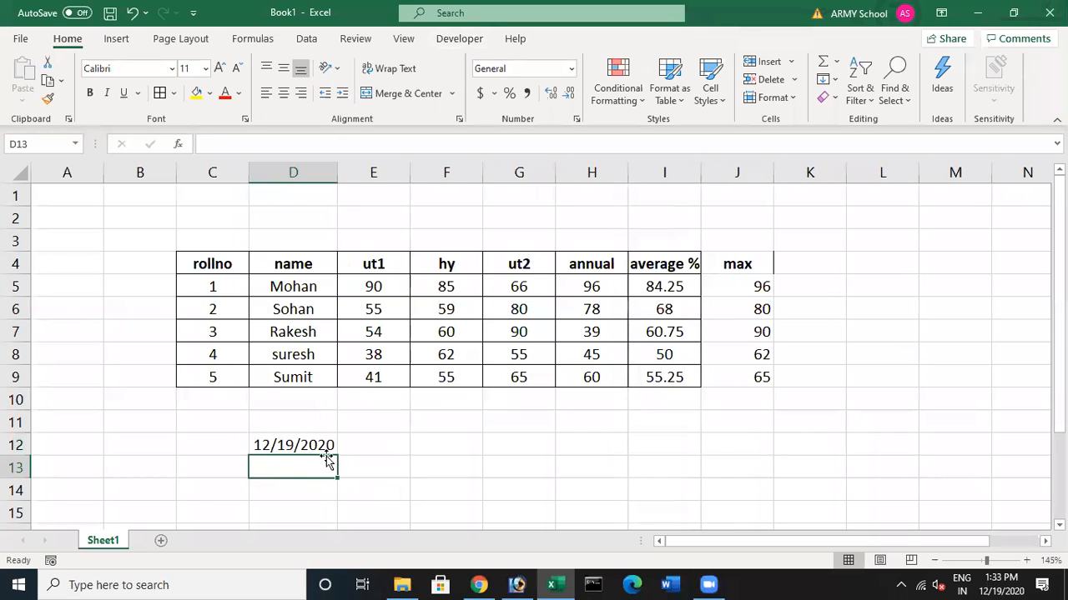
pyautogui.click(327, 442)
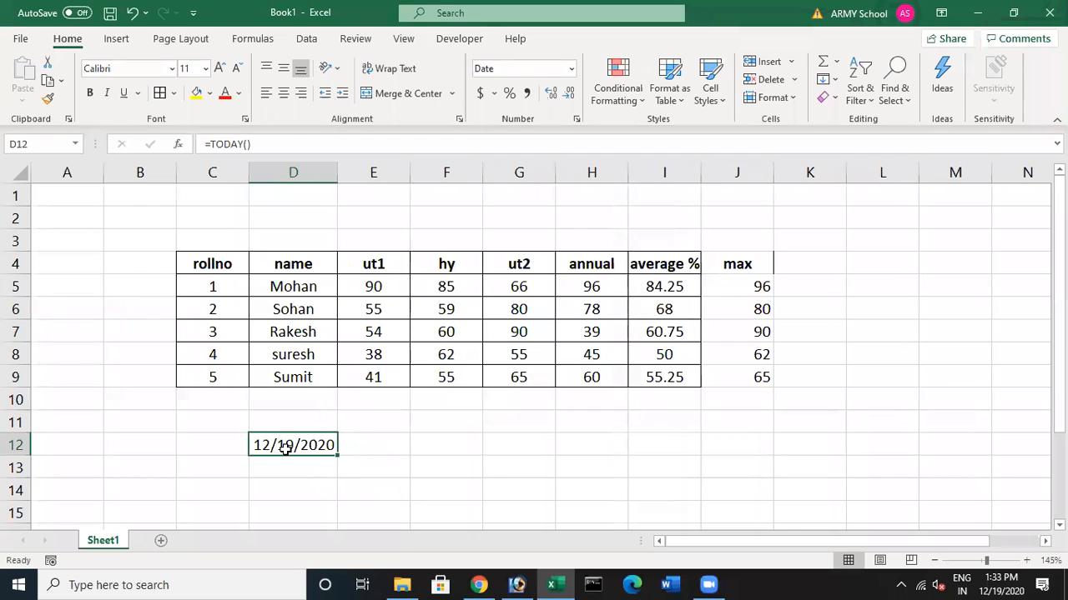
pyautogui.moveTo(1021, 582)
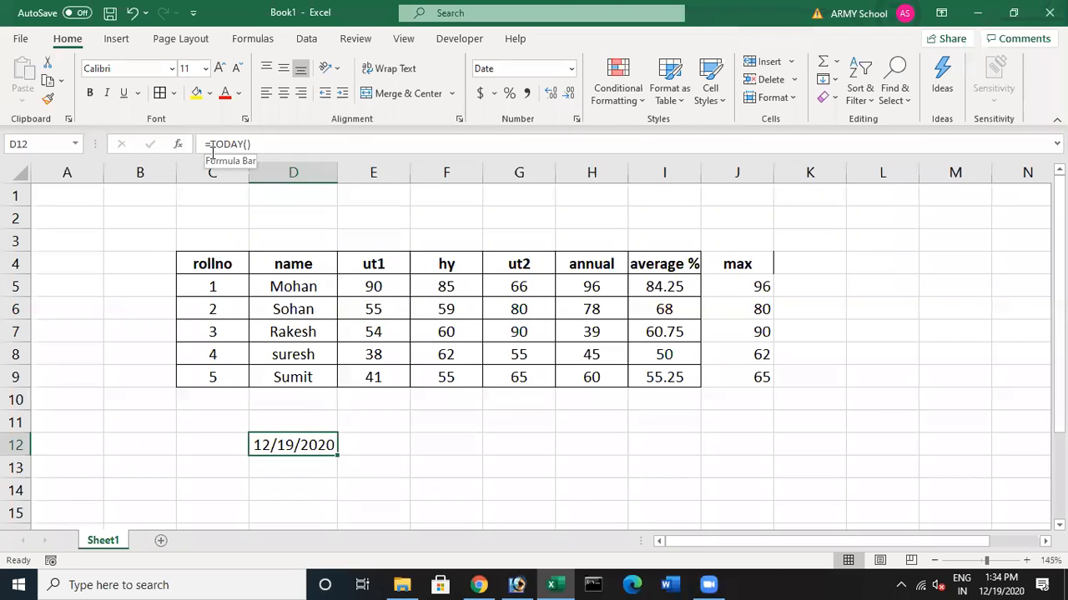
# Enter the formula =TODAY() in cell A1
pyautogui.click(65, 195)
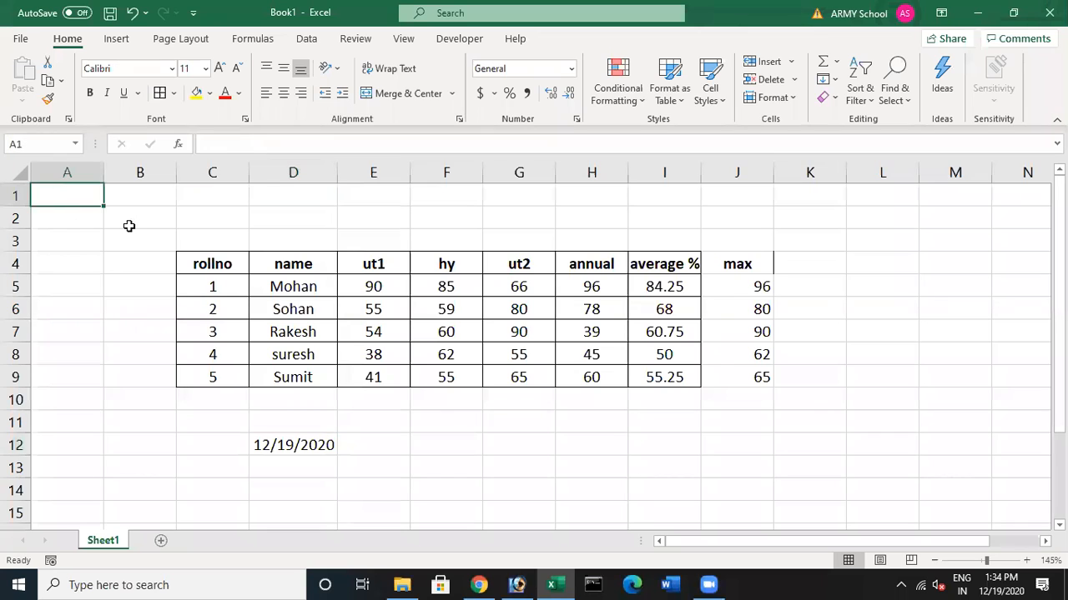
pyautogui.write('=')
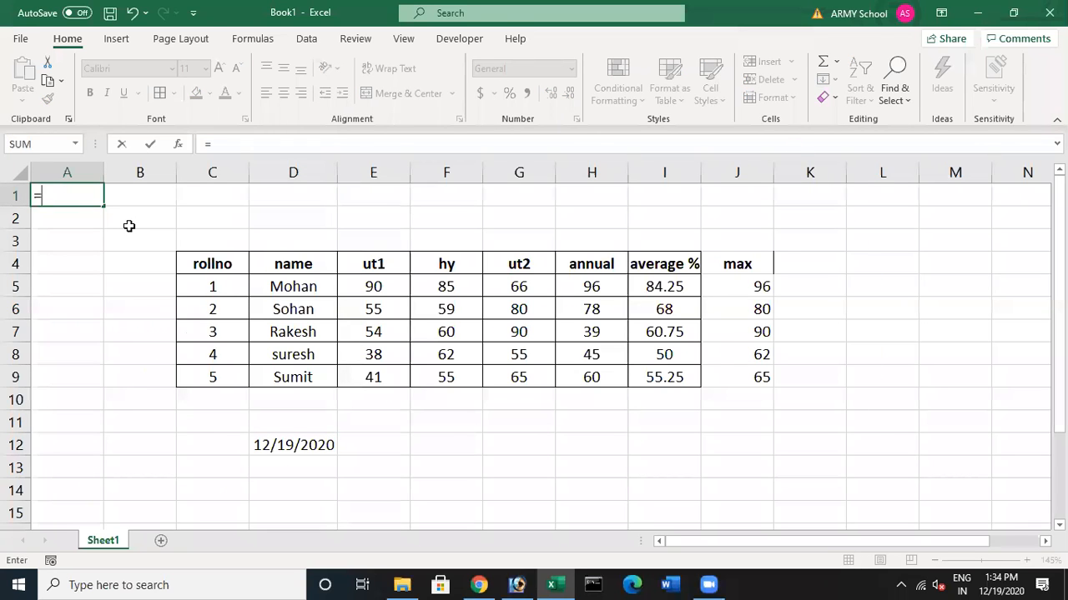
pyautogui.write('t')
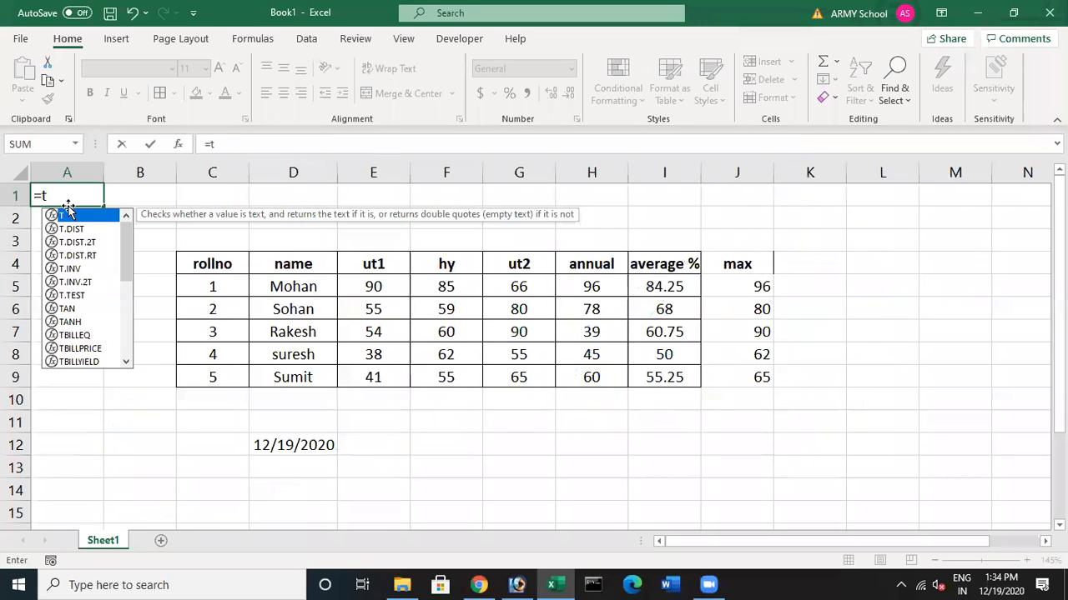
pyautogui.write('oday')
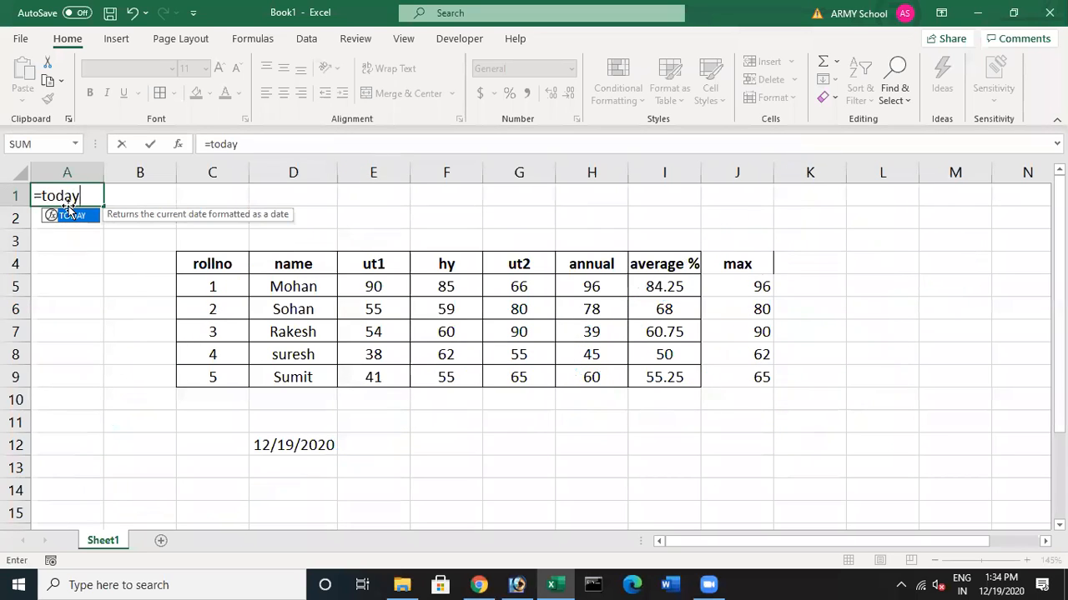
pyautogui.write('()')
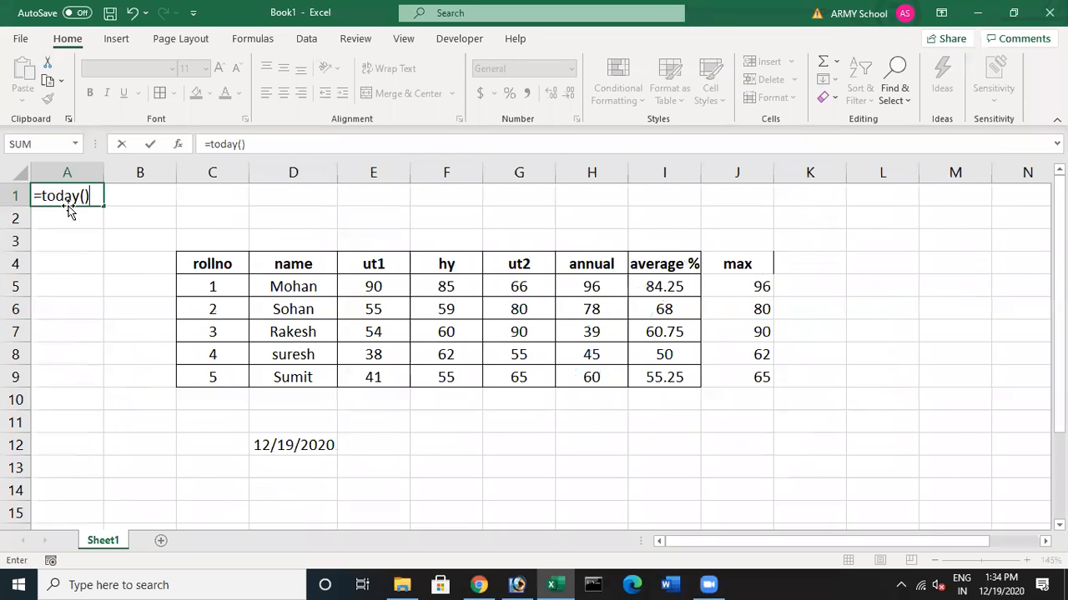
pyautogui.press('Return')
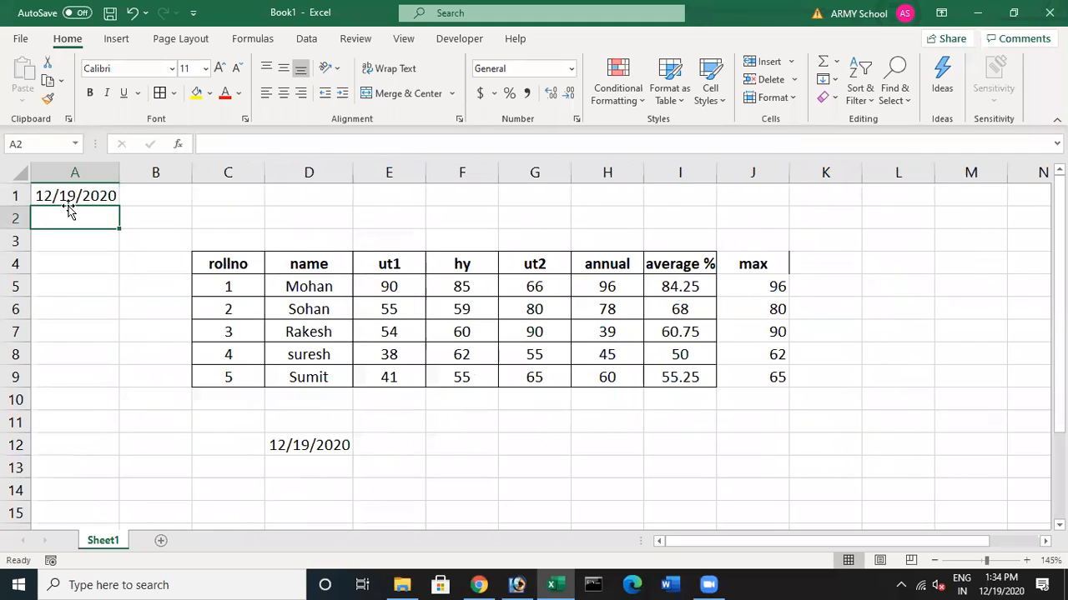
pyautogui.click(311, 442)
pyautogui.press('Delete')
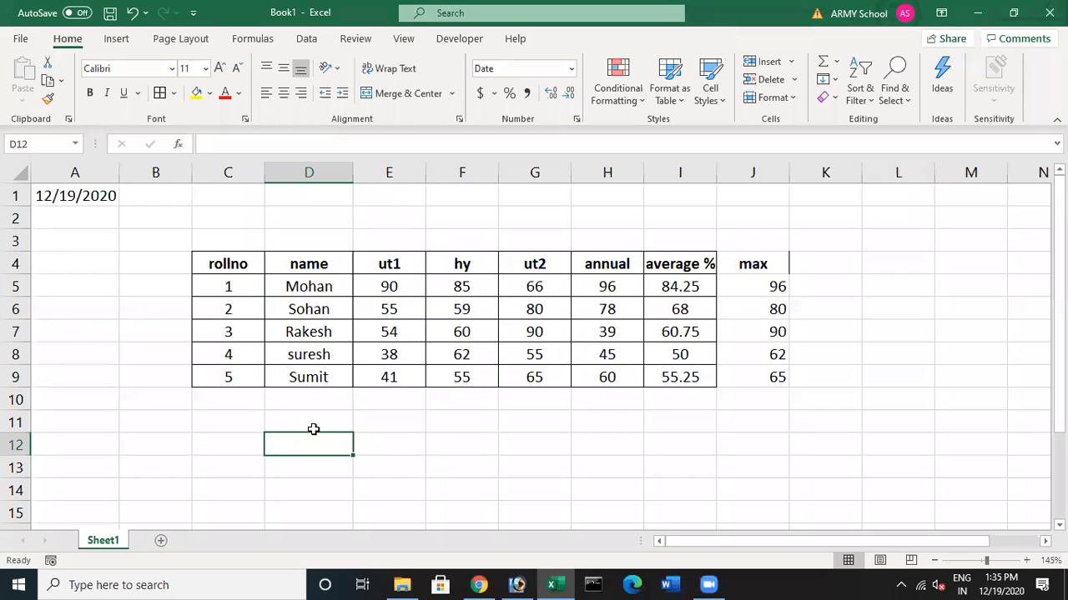
pyautogui.hotkey('ctrl', 'z')
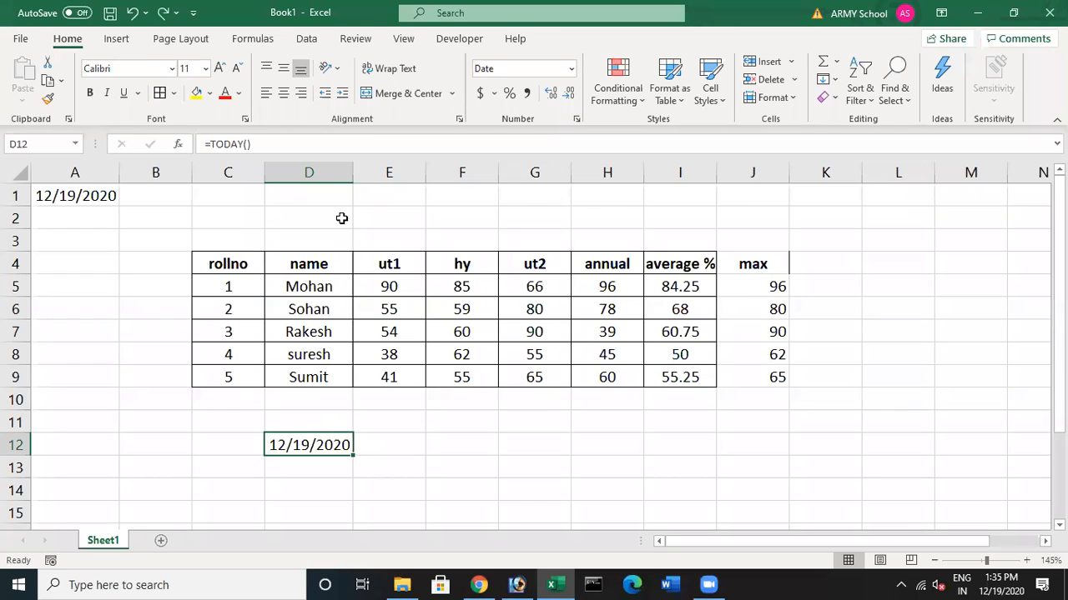
# Switch to the PDF in Chrome to review the formulas for showing the current month, year and day
pyautogui.click(477, 583)
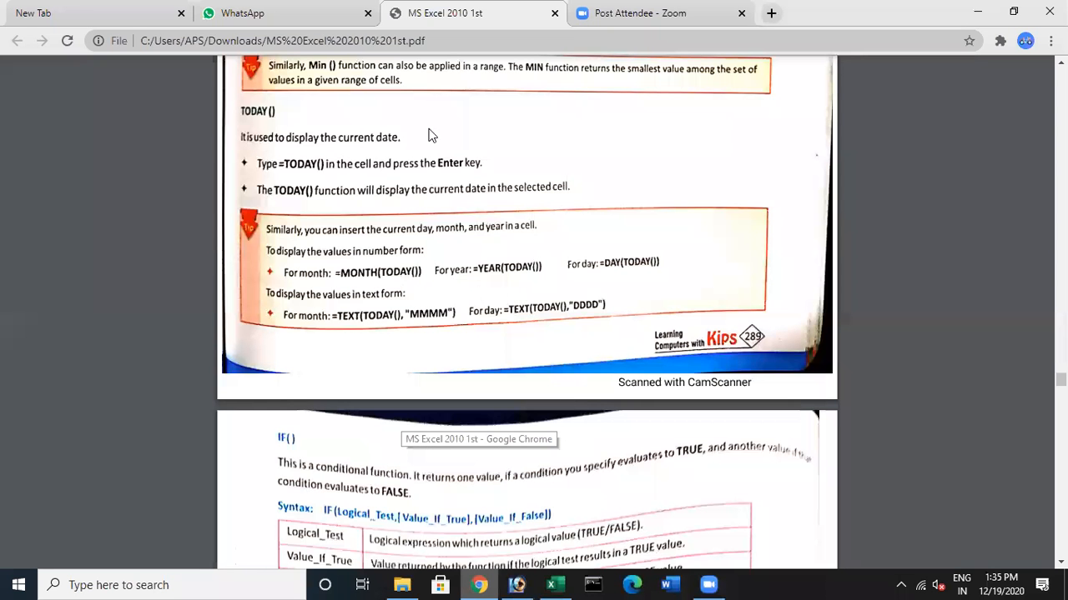
pyautogui.scroll(-2, 427, 135)
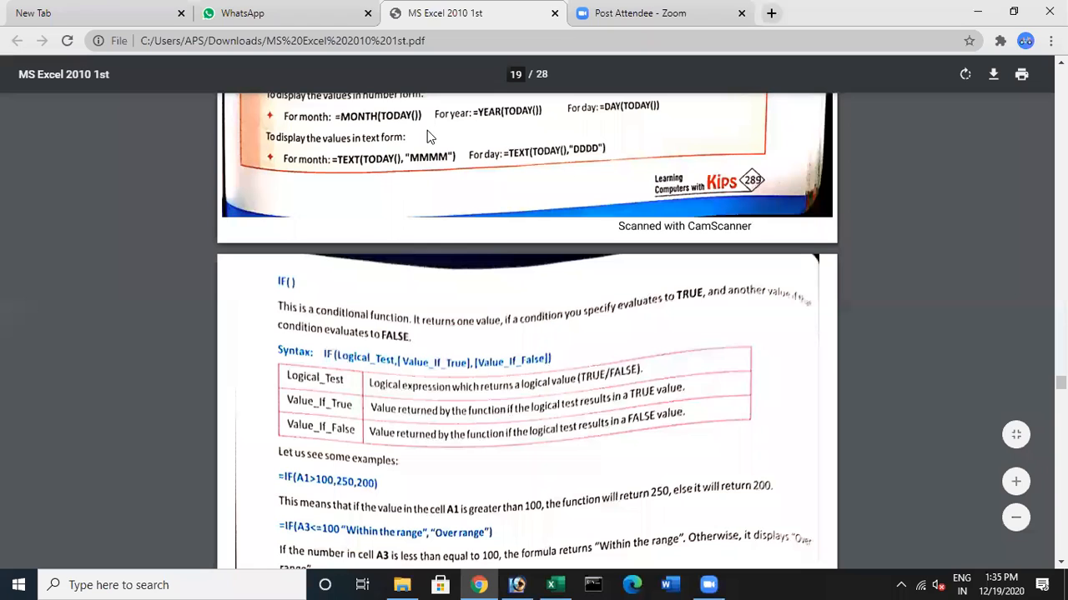
pyautogui.scroll(1, 427, 136)
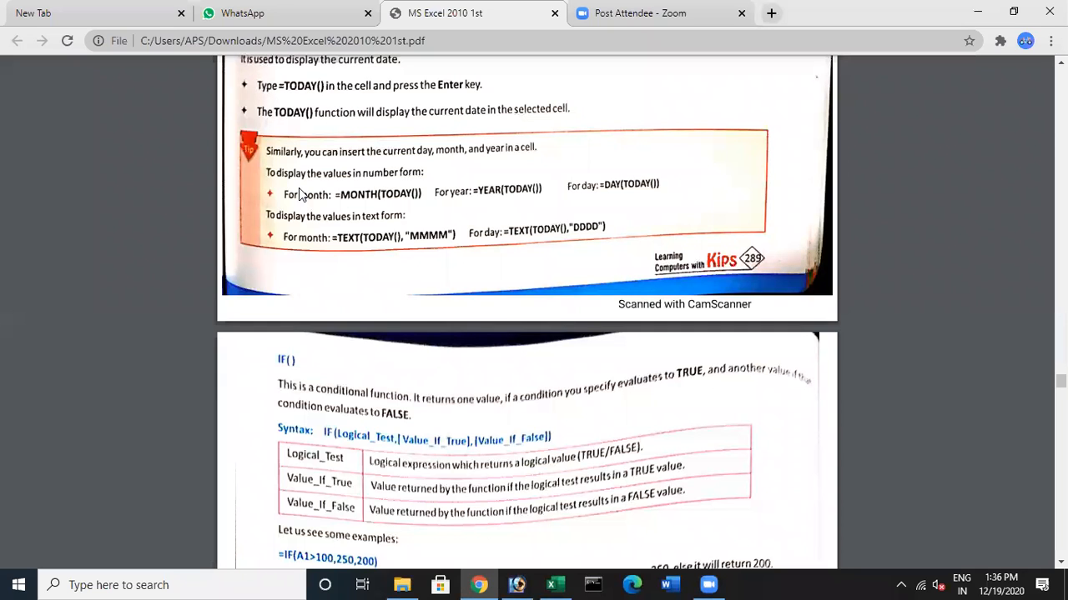
# Switch back to Excel, change the formula in cell D12 to =MONTH(TODAY()) and reselect the cell
pyautogui.hotkey('alt', 'Tab')
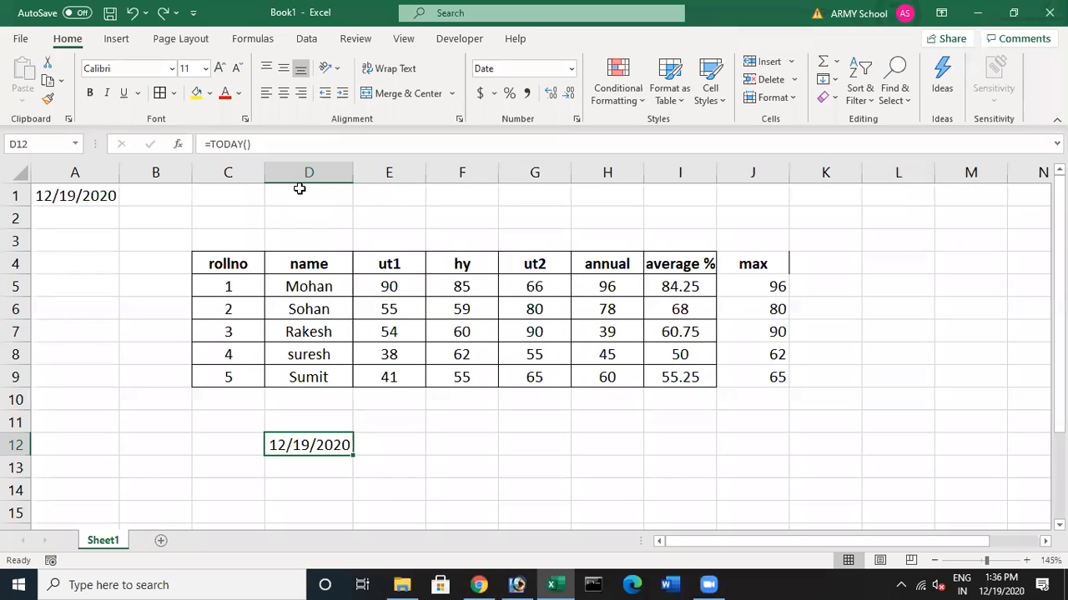
pyautogui.press('F2')
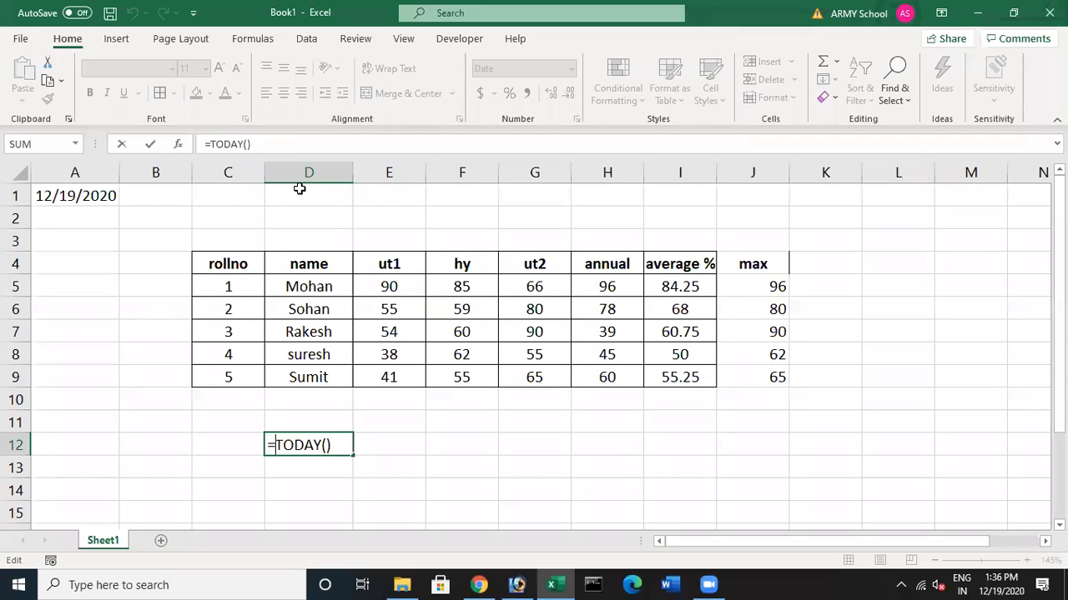
pyautogui.write('month(')
pyautogui.press('Right')
pyautogui.press('Right')
pyautogui.press('Right')
pyautogui.press('Right')
pyautogui.press('Right')
pyautogui.press('Right')
pyautogui.press('Right')
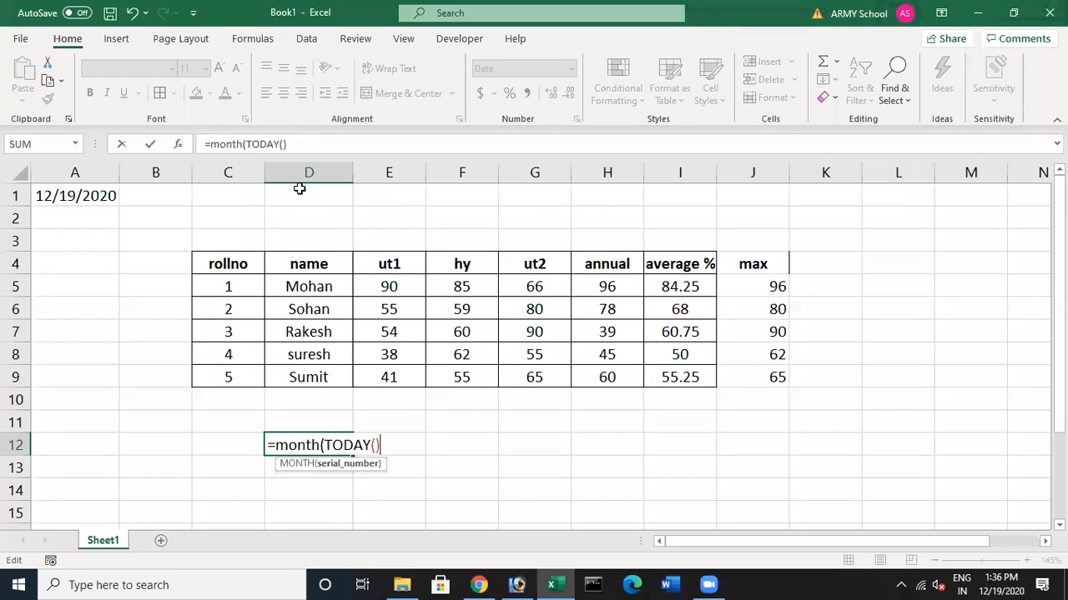
pyautogui.write(')')
pyautogui.press('Return')
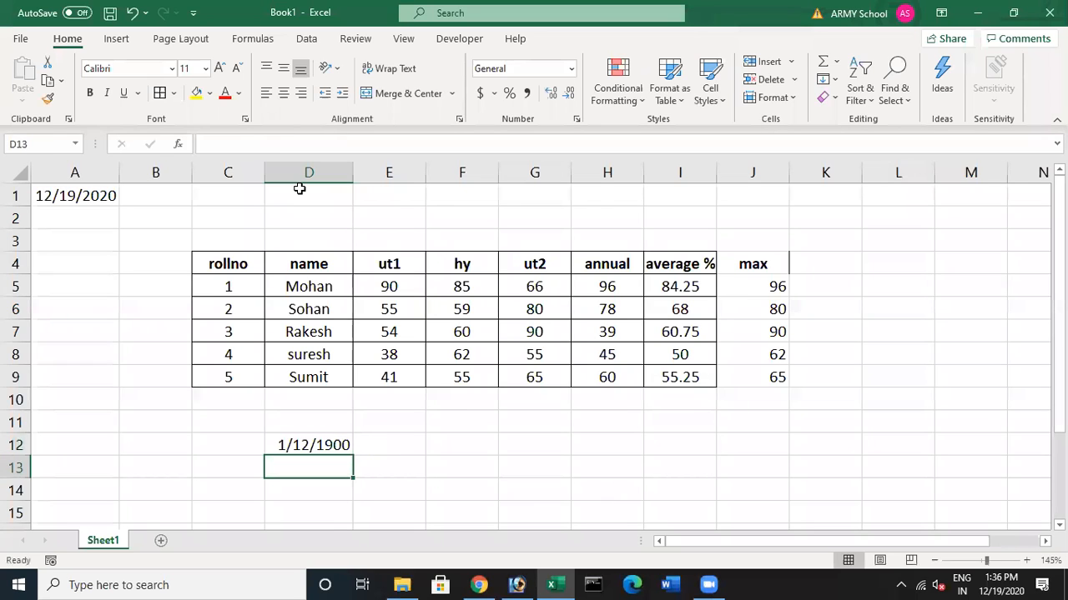
pyautogui.press('Up')
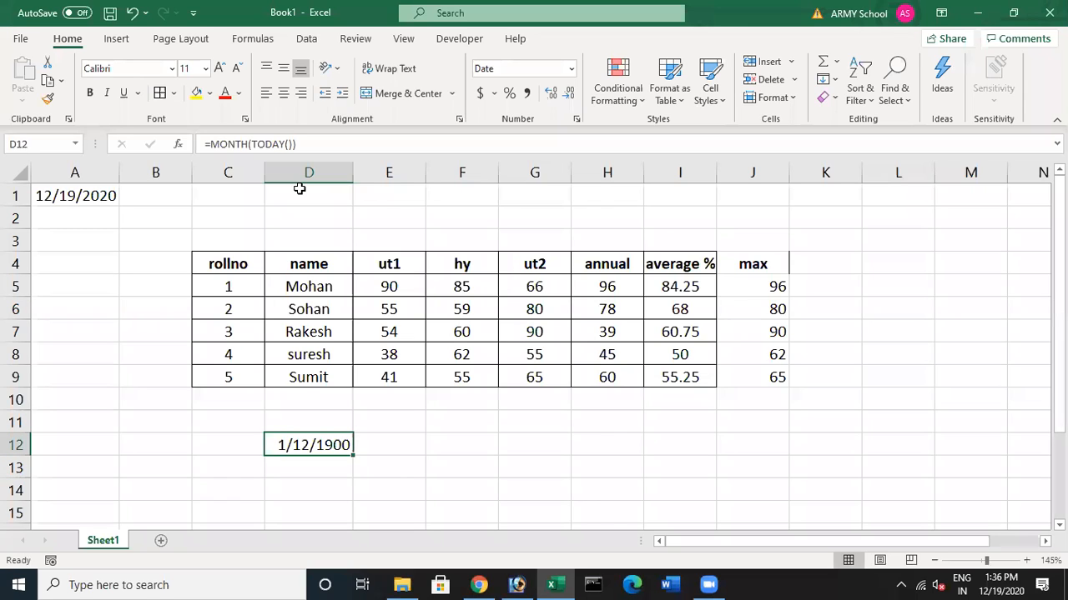
pyautogui.click(264, 145)
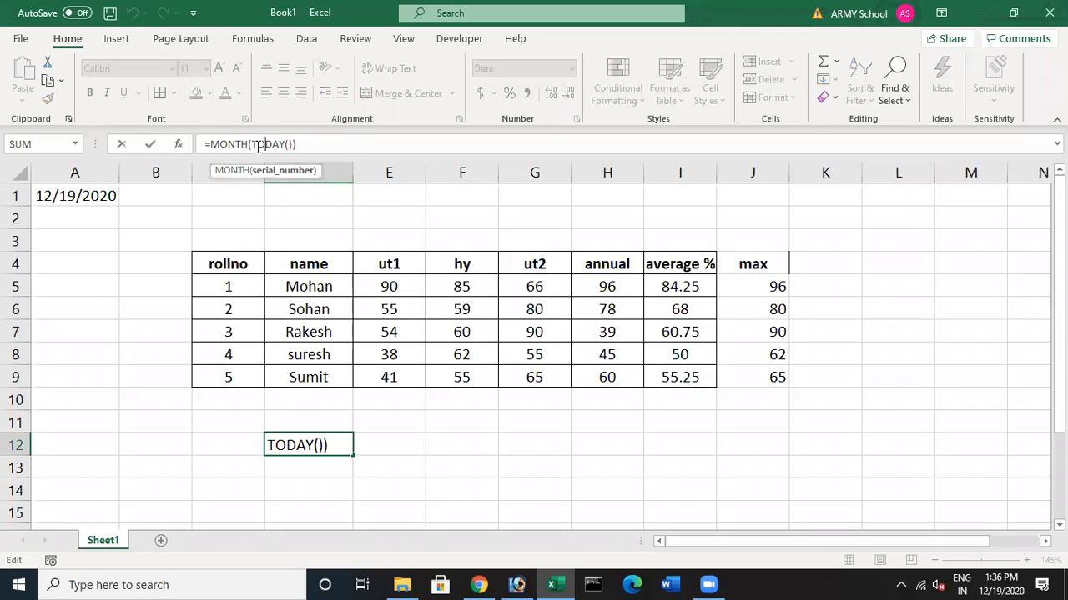
pyautogui.moveTo(342, 144); pyautogui.dragTo(201, 144)
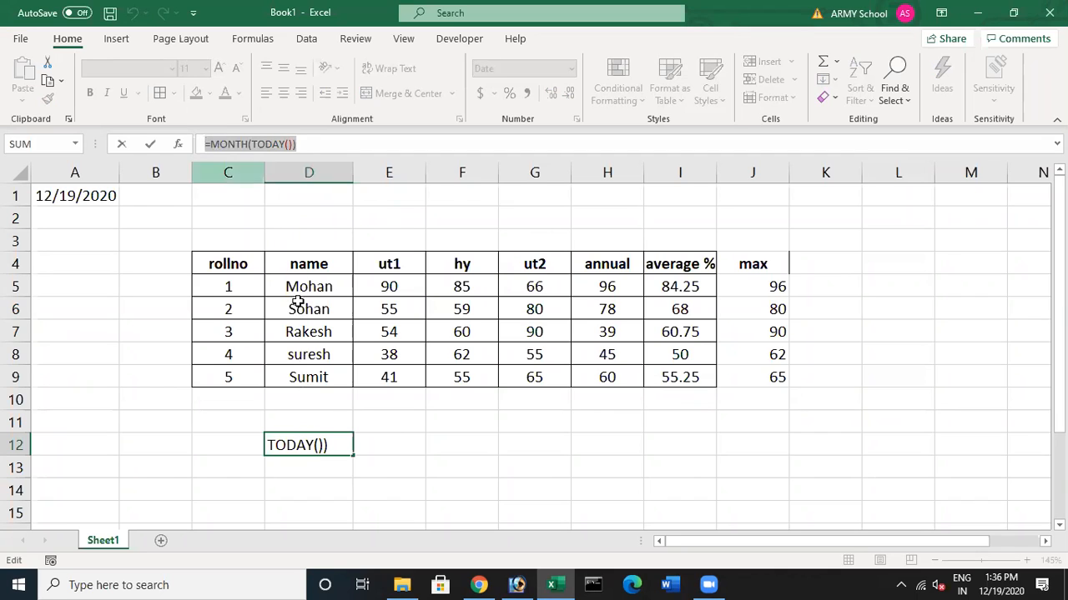
pyautogui.write('=')
pyautogui.click(397, 444)
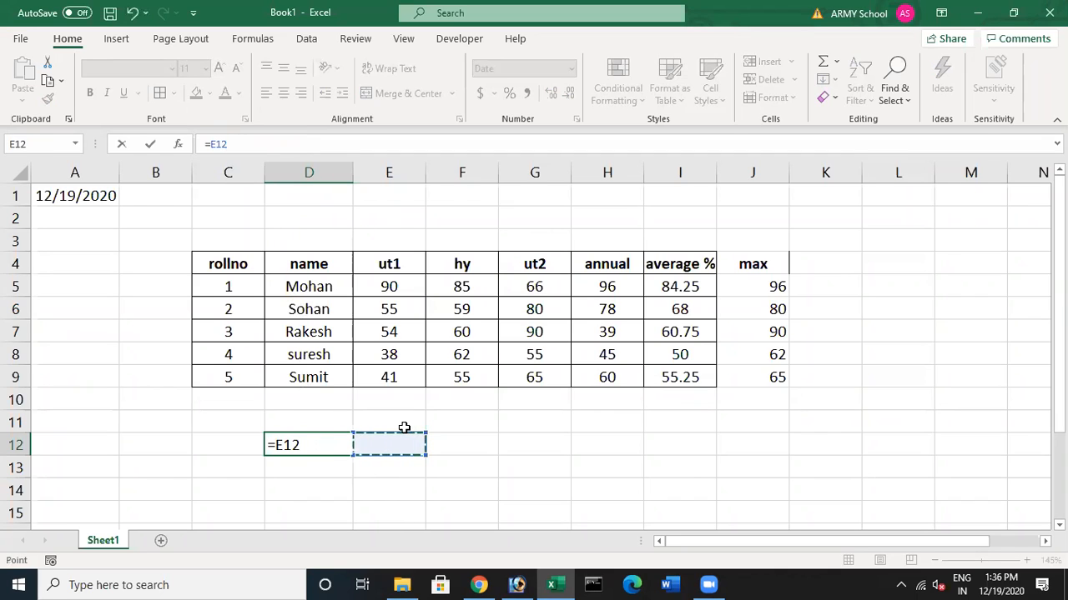
pyautogui.press('Escape')
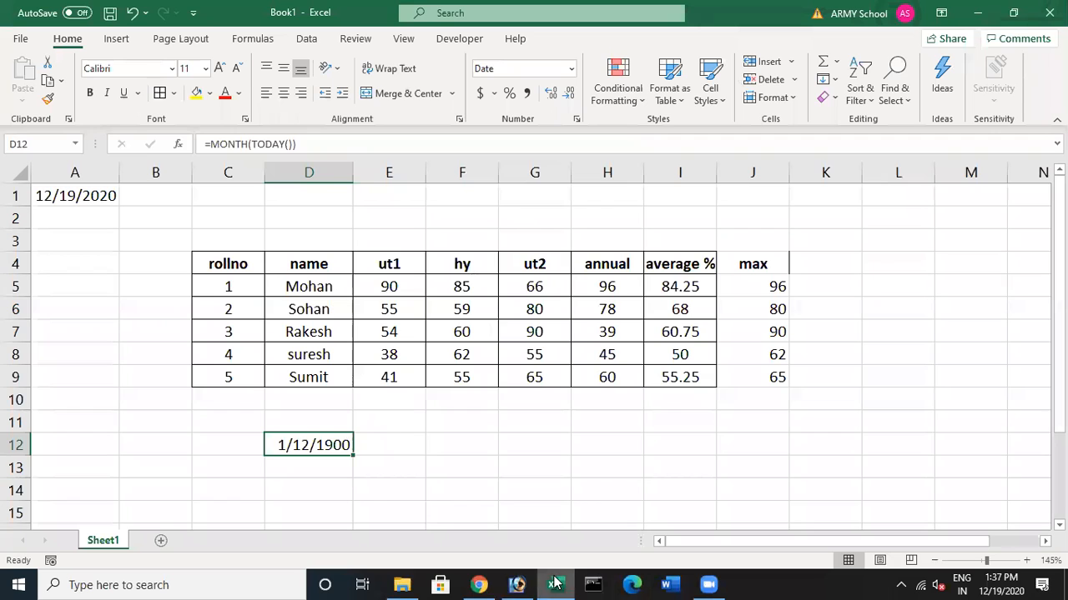
# Replace MONTH with DAY in cell D12's formula, making it =DAY(TODAY()), and reselect the cell
pyautogui.click(240, 143)
pyautogui.doubleClick(240, 143)
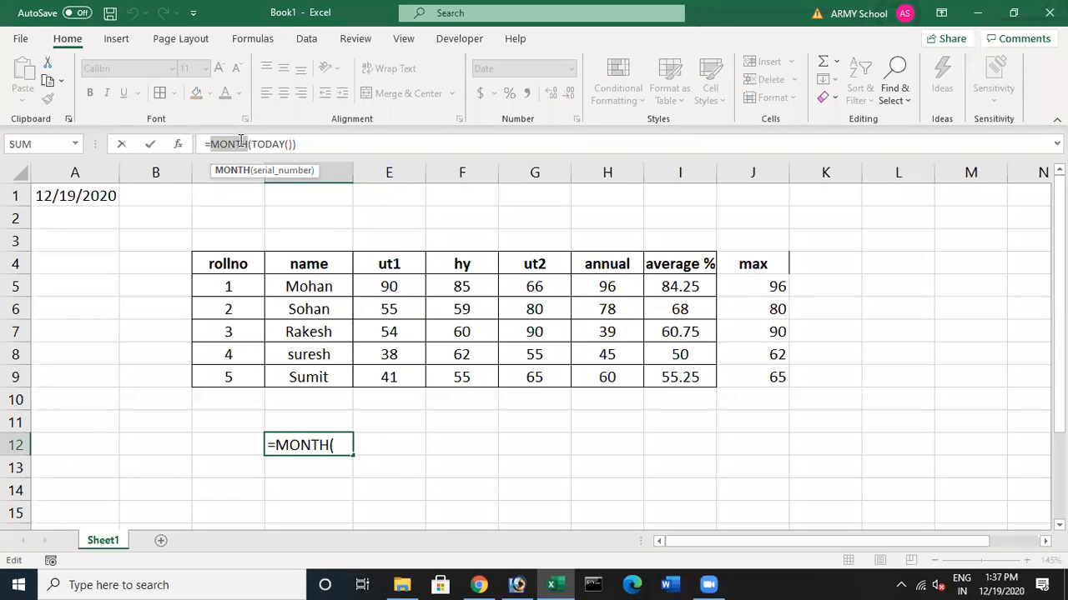
pyautogui.write('day')
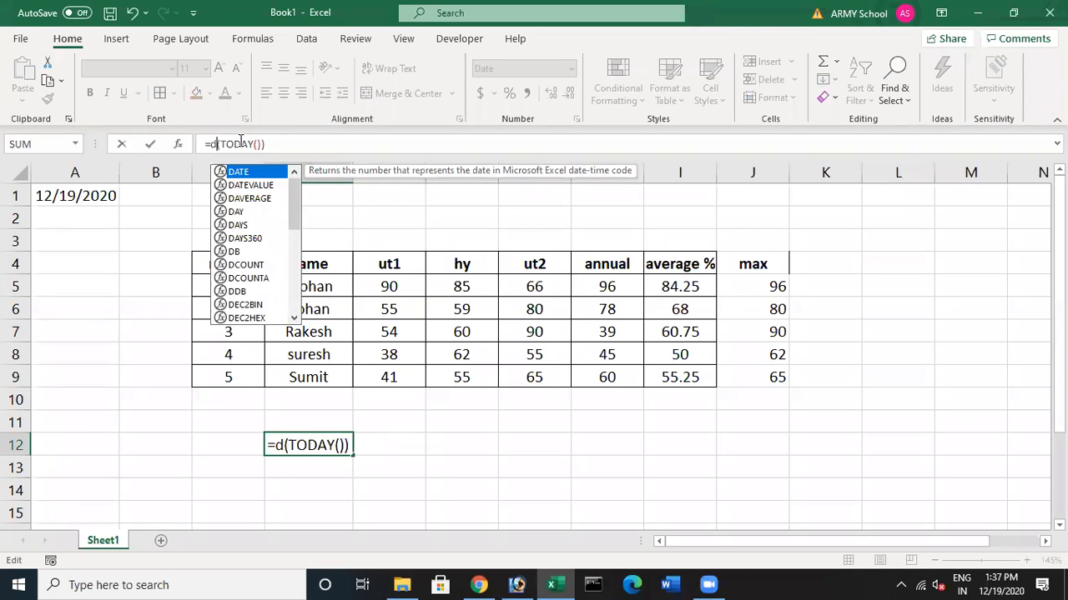
pyautogui.press('Return')
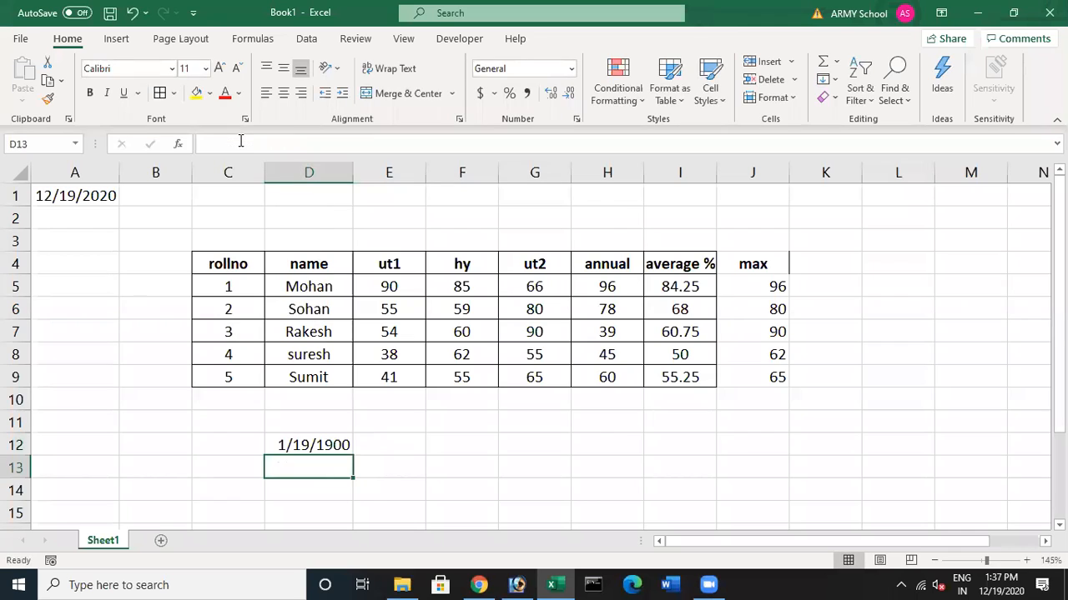
pyautogui.press('Up')
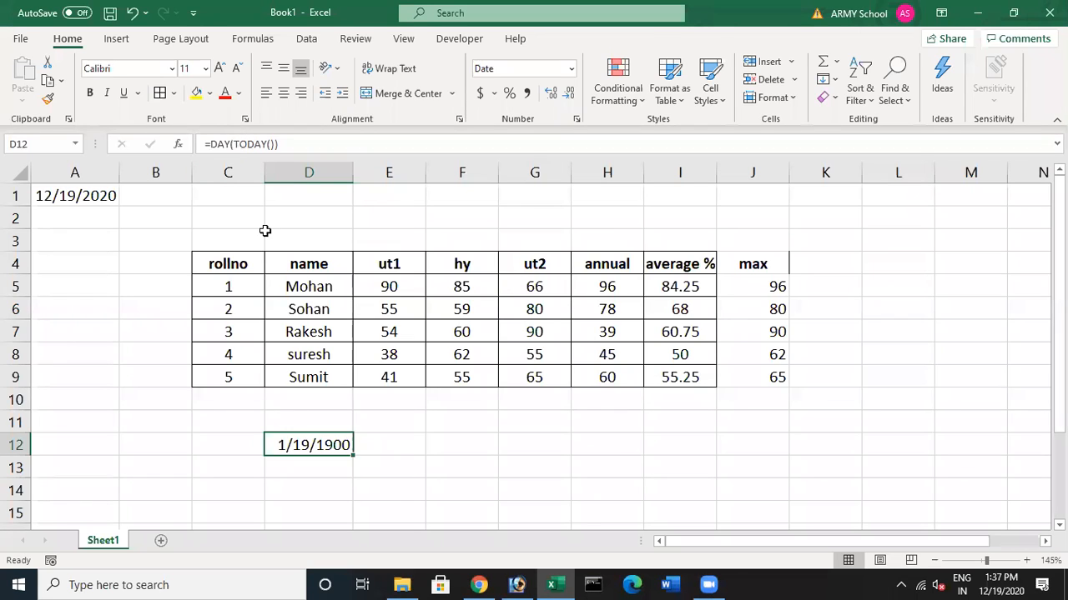
pyautogui.moveTo(557, 584)
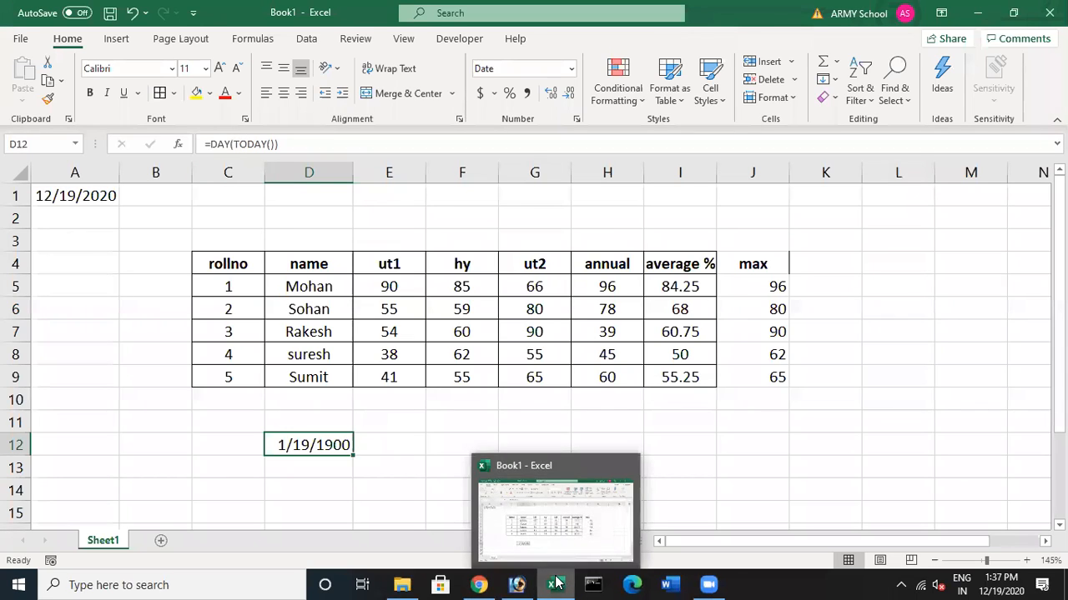
# Switch to the PDF in Chrome to review the IF() function's syntax and examples
pyautogui.click(479, 582)
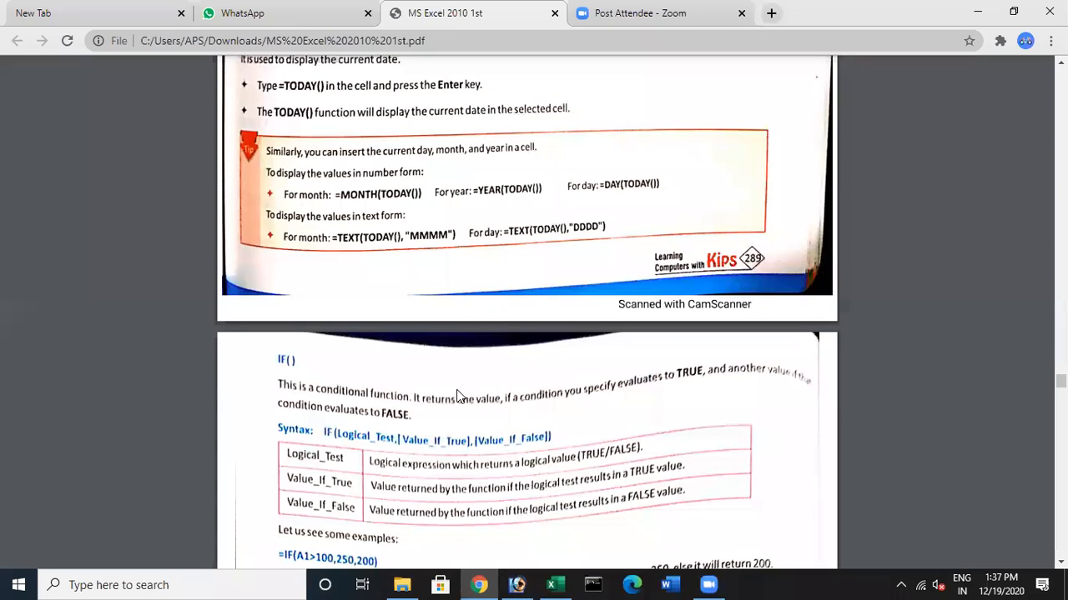
pyautogui.scroll(-4, 461, 387)
pyautogui.scroll(1, 461, 388)
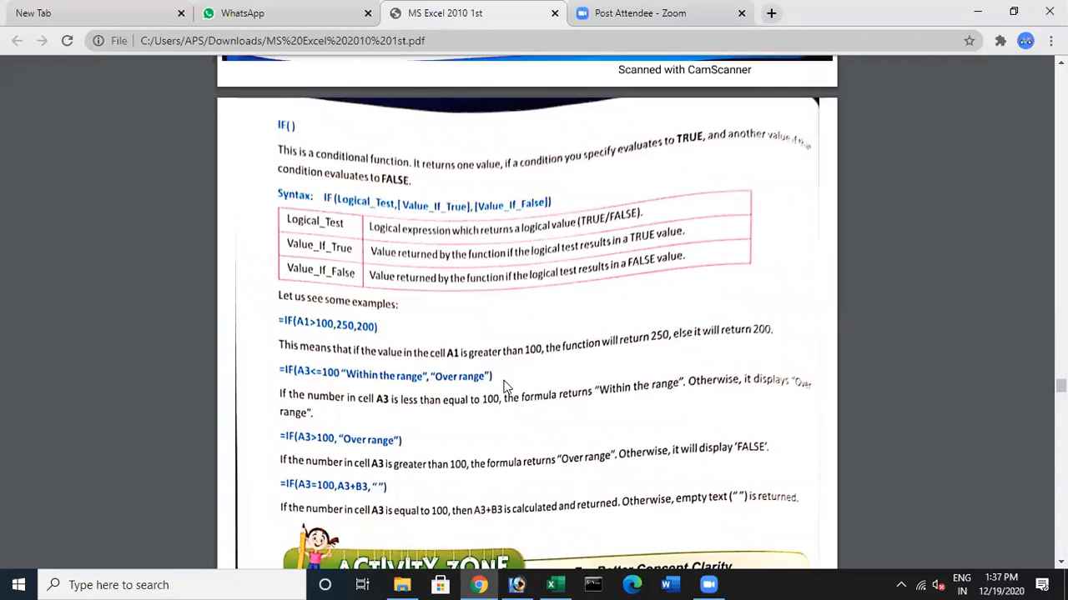
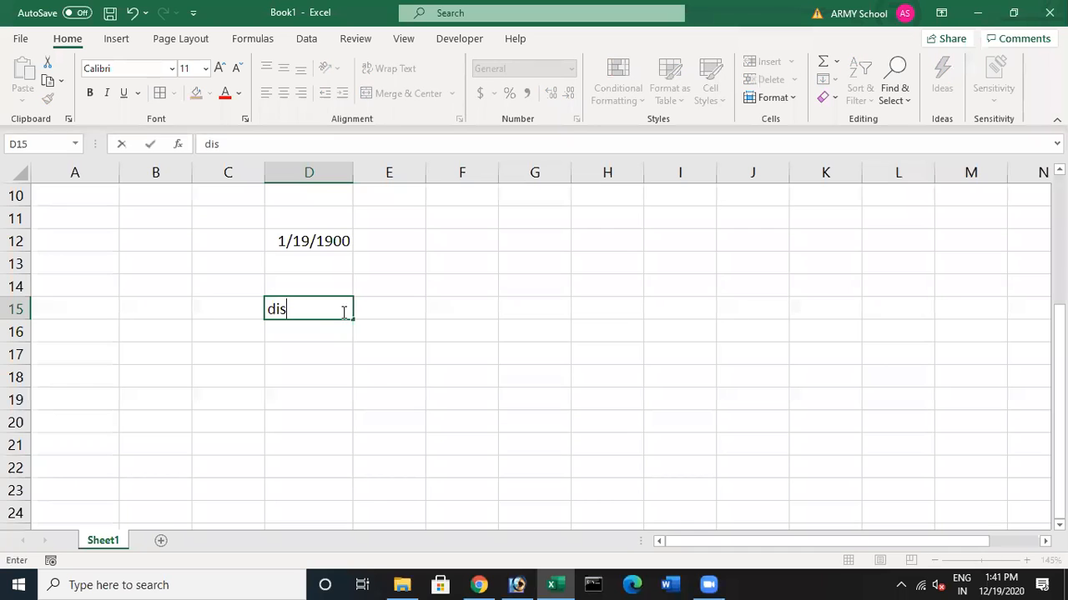
# In Excel, complete the label discount in cell D15, then enter 10 in E15 and 5000 in F15
pyautogui.write('count')
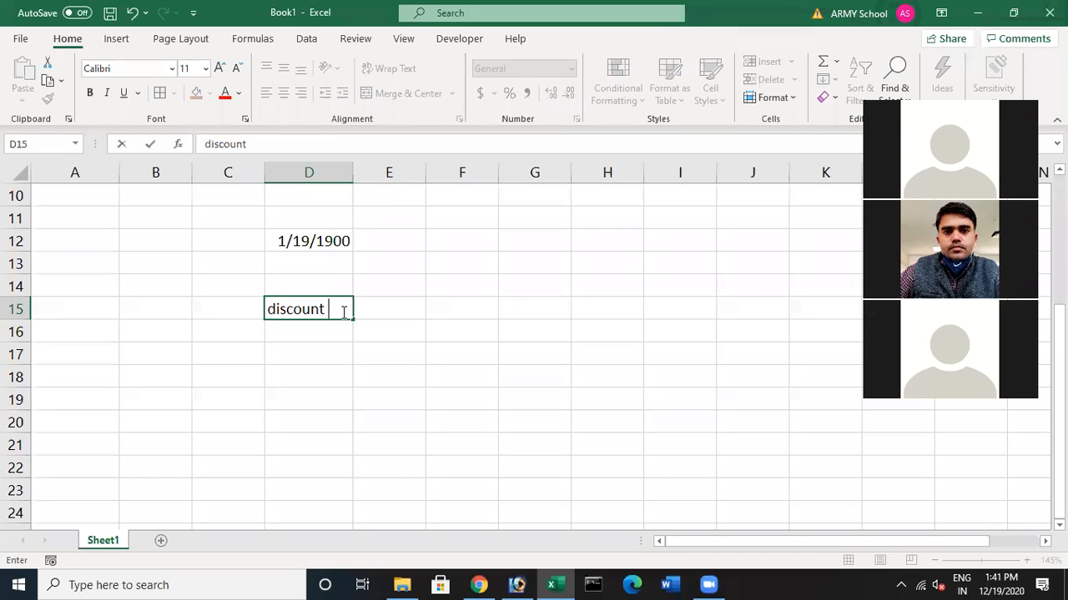
pyautogui.press('Tab')
pyautogui.write('10')
pyautogui.press('Tab')
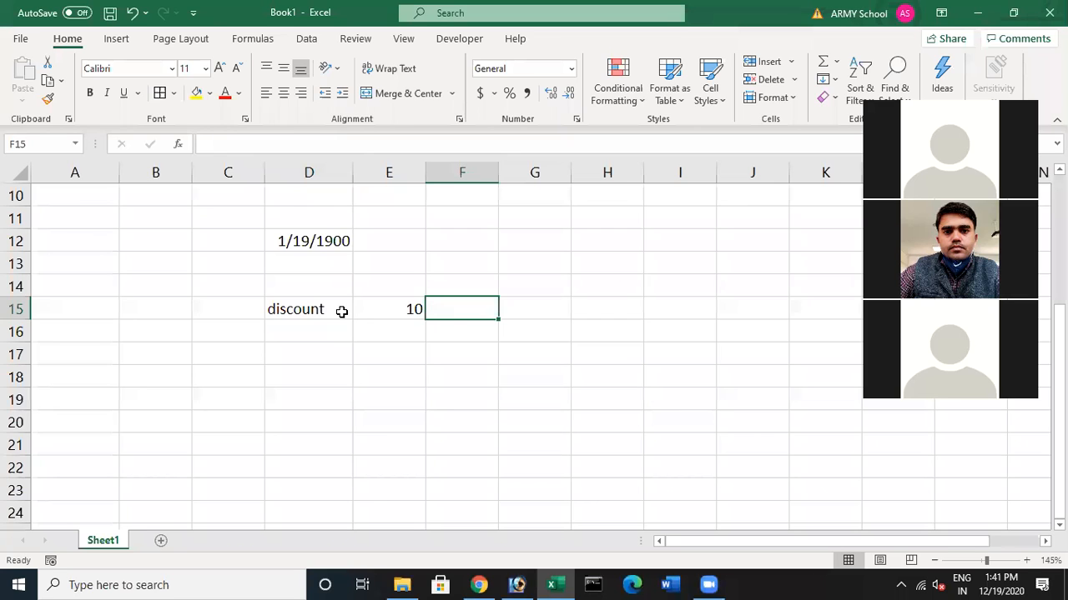
pyautogui.write('5000')
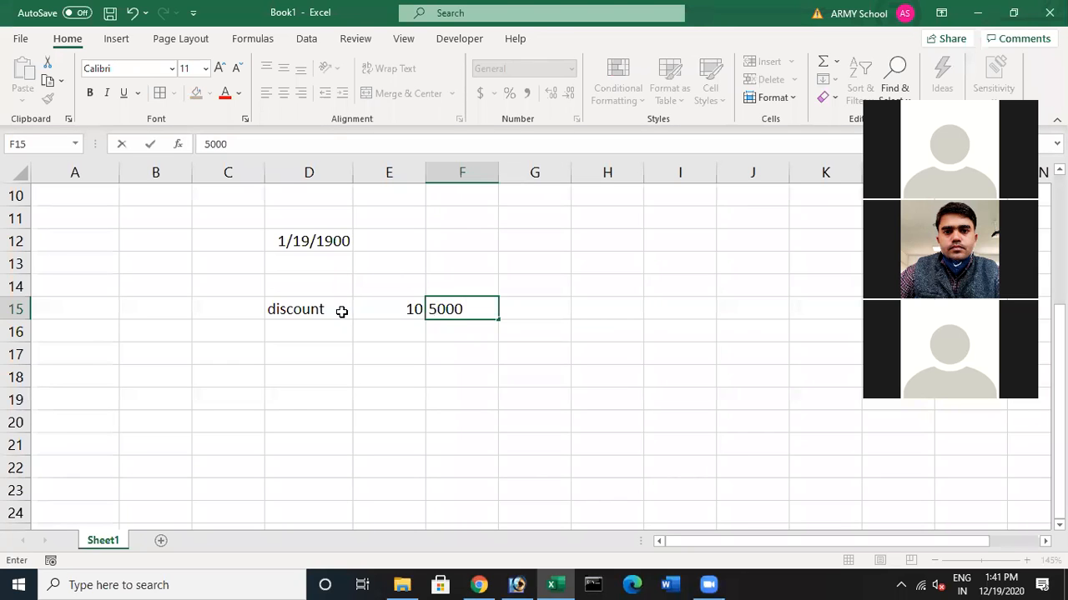
pyautogui.press('Return')
# Change the discount value in cell E15 to 10%
pyautogui.press('Up')
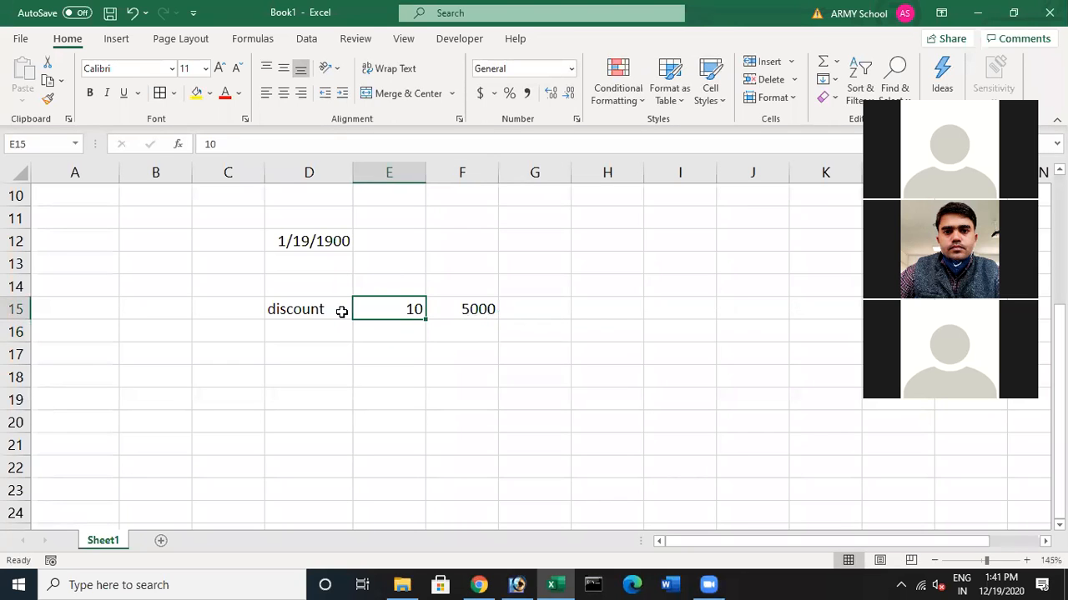
pyautogui.write('10%')
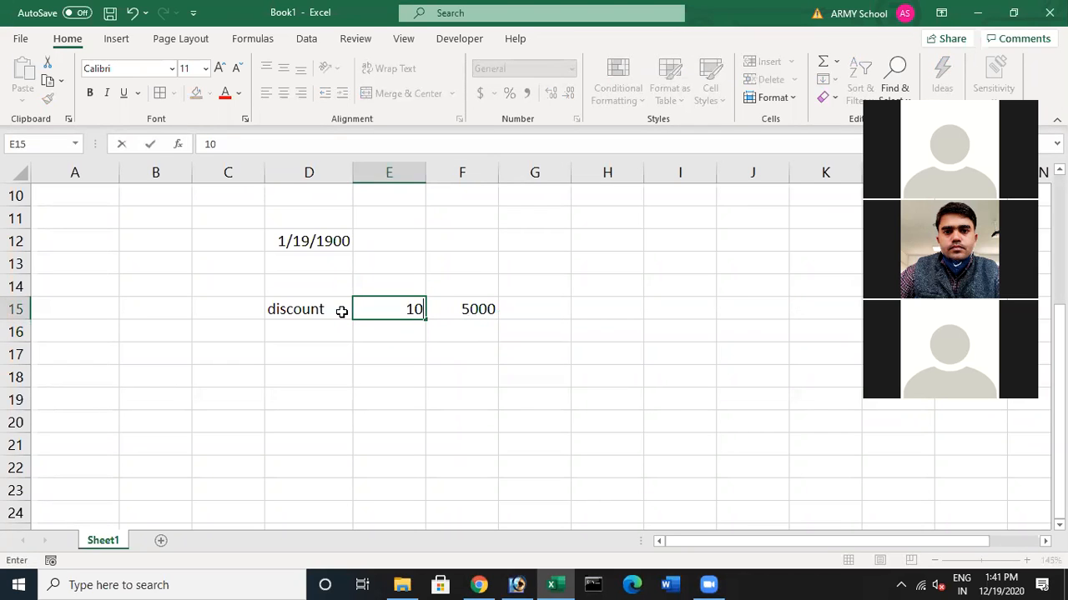
pyautogui.press('Tab')
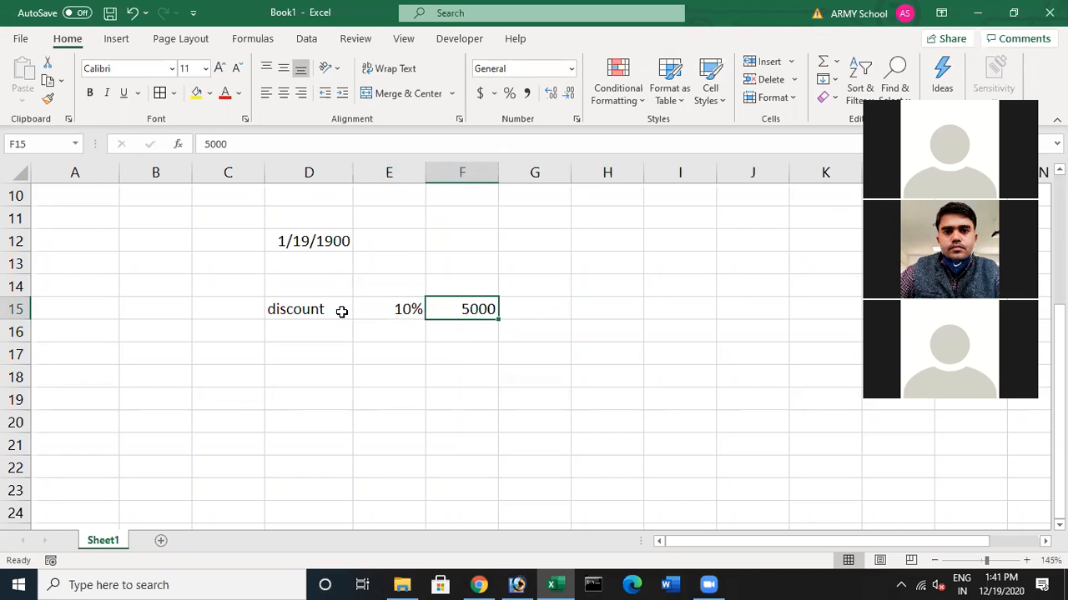
# Enter the heading total price in cell F14, above the 5000 value
pyautogui.press('Up')
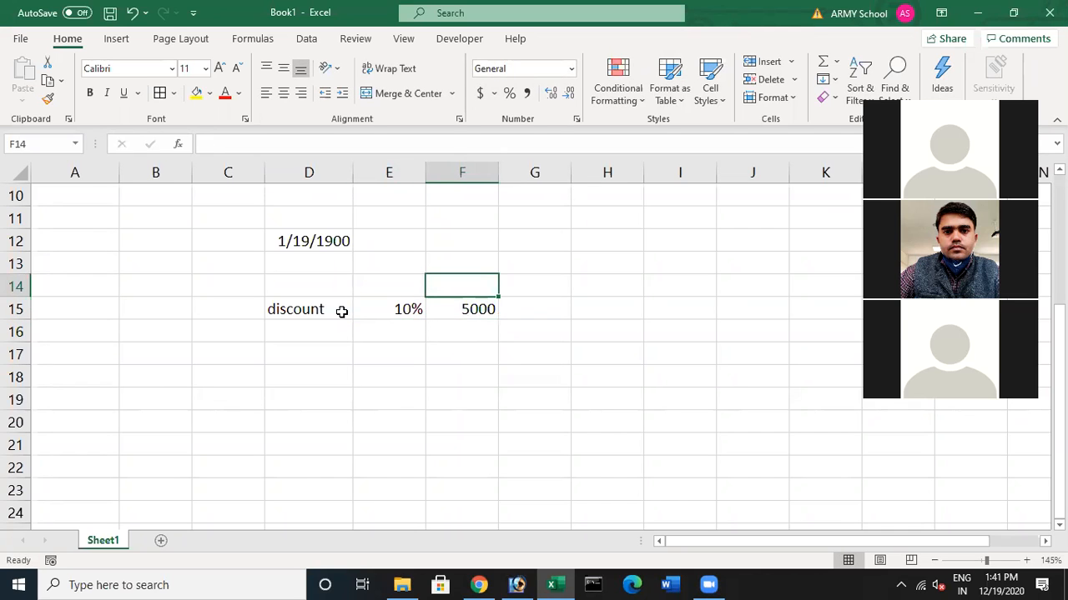
pyautogui.write('total')
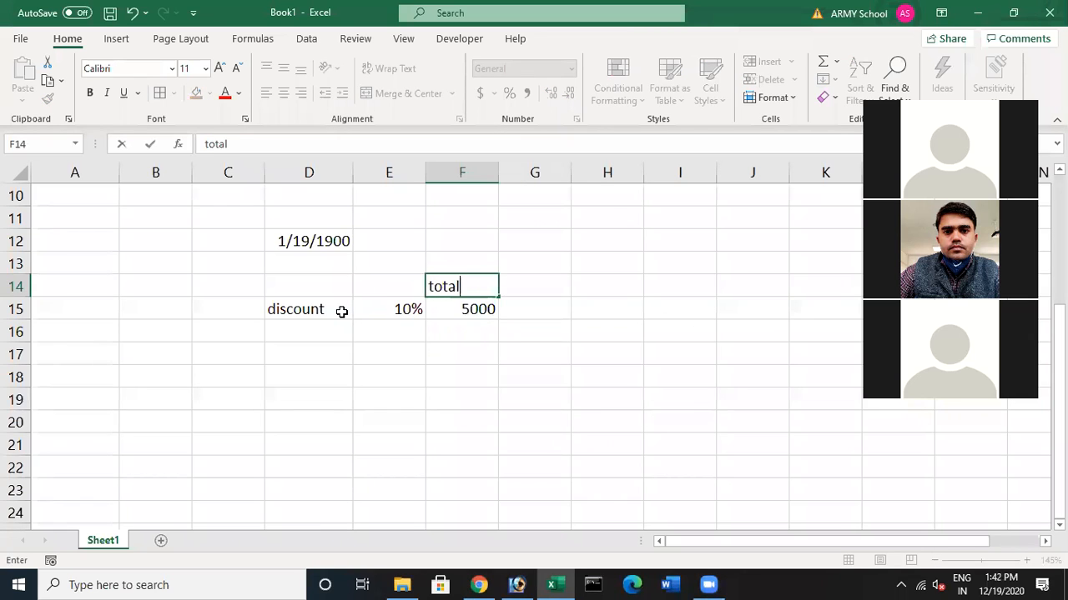
pyautogui.write(' price')
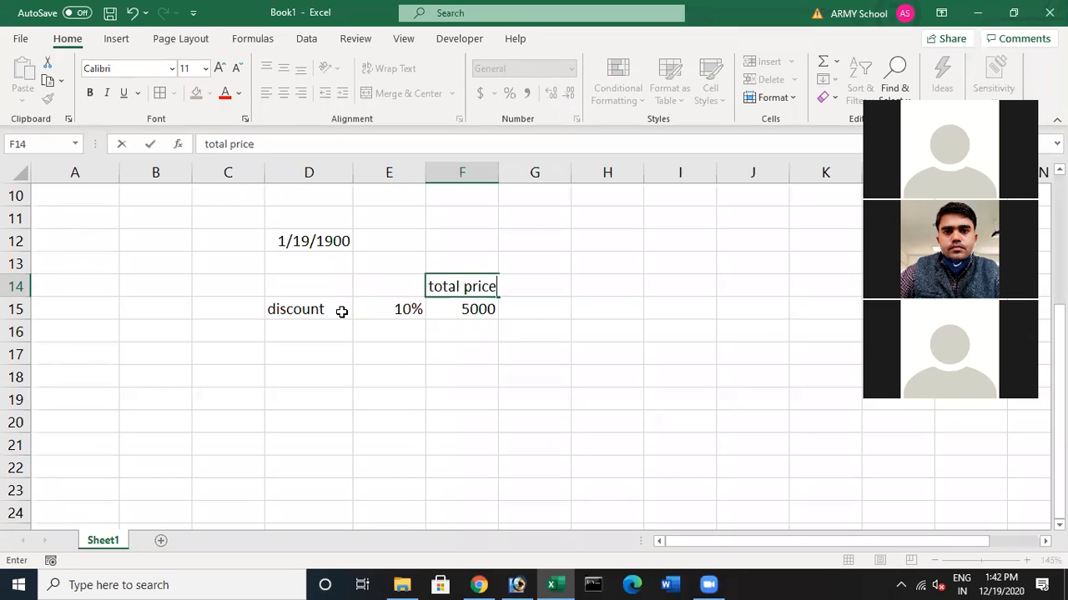
pyautogui.press('Left')
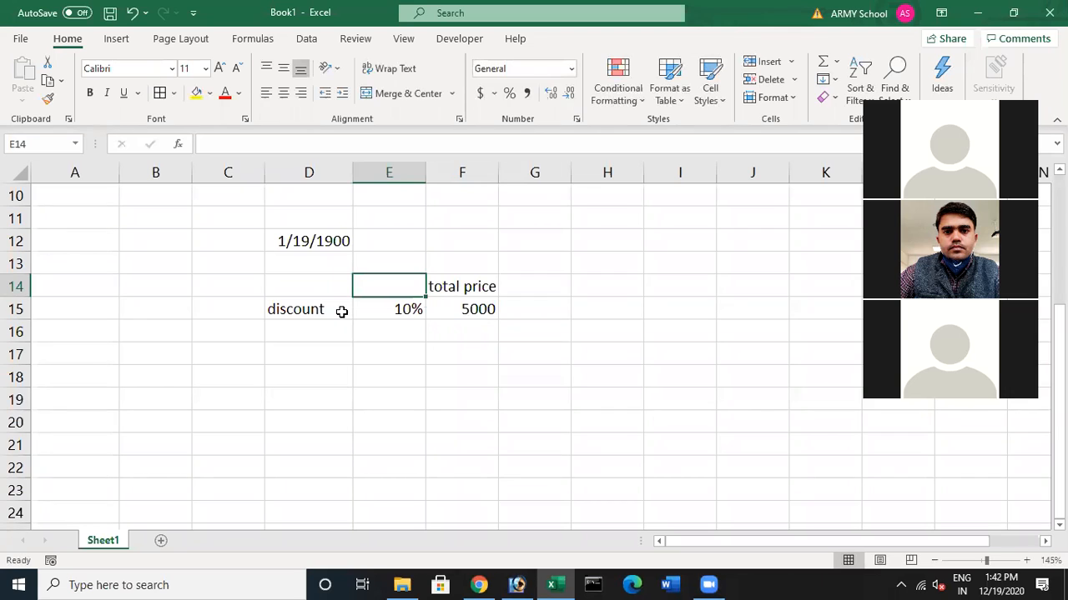
# Move the discount label from cell D15 to E14 so it heads the percentage column
pyautogui.click(342, 311)
pyautogui.hotkey('ctrl', 'x')
pyautogui.press('Up')
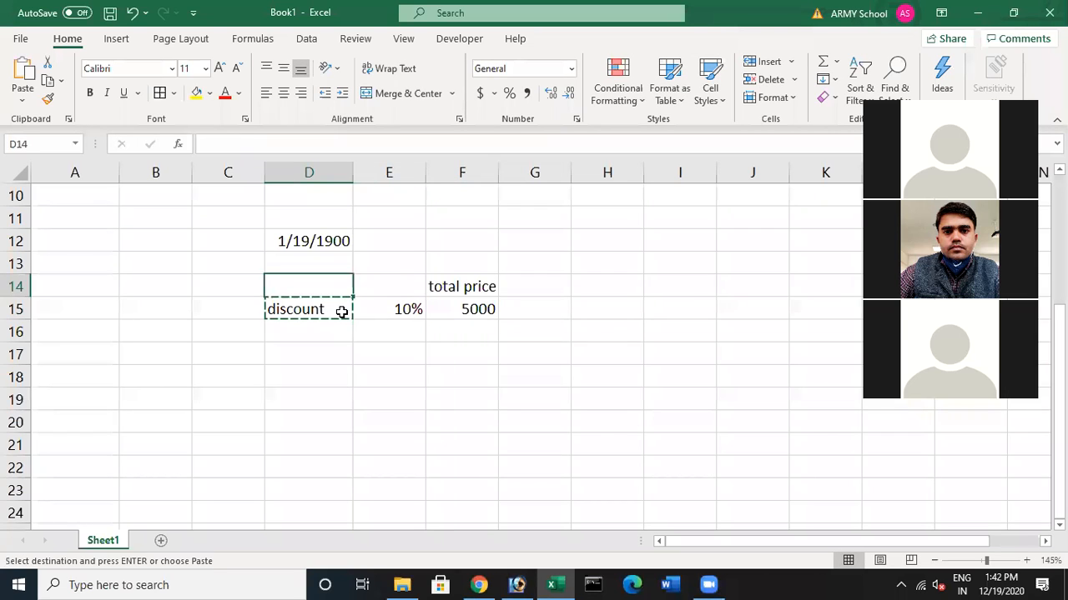
pyautogui.press('Right')
pyautogui.hotkey('ctrl', 'v')
pyautogui.press('Down')
# Add a second discount row with 15% in cell E16 and 10000 in F16
pyautogui.press('Down')
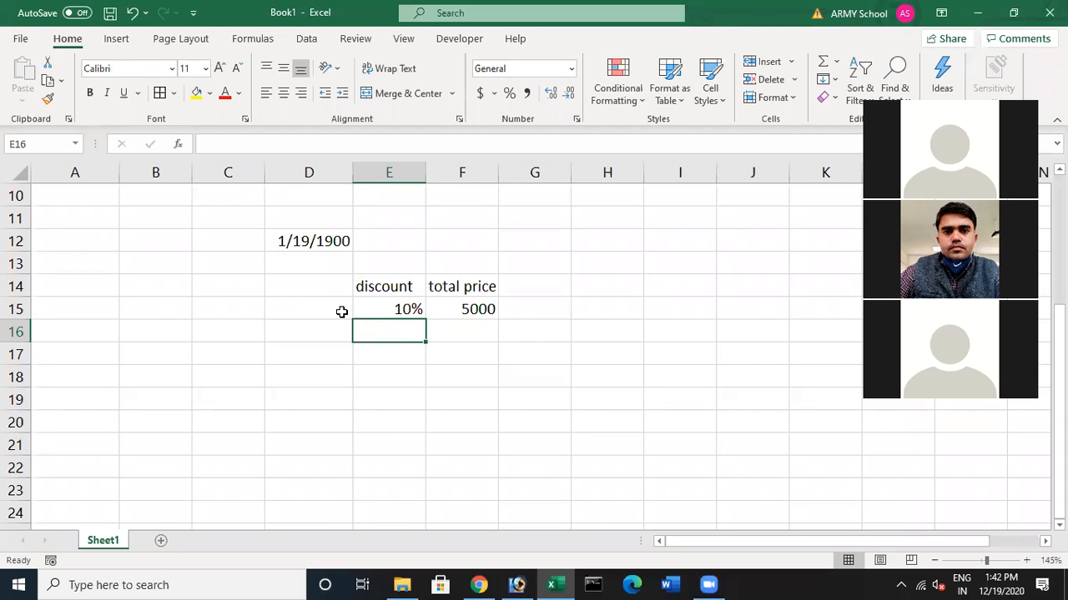
pyautogui.write('15')
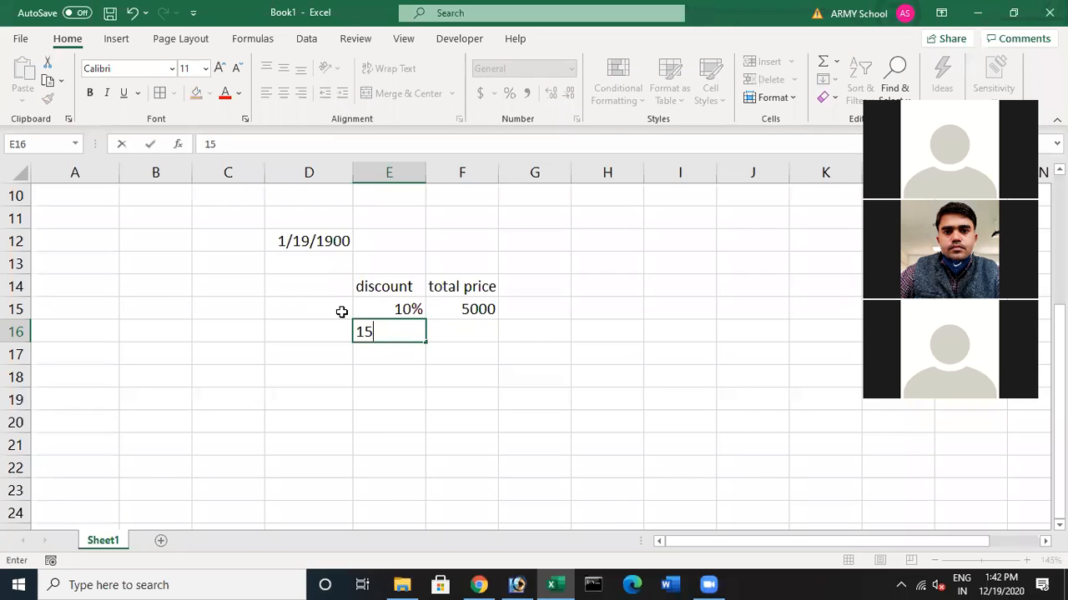
pyautogui.write('%')
pyautogui.press('Tab')
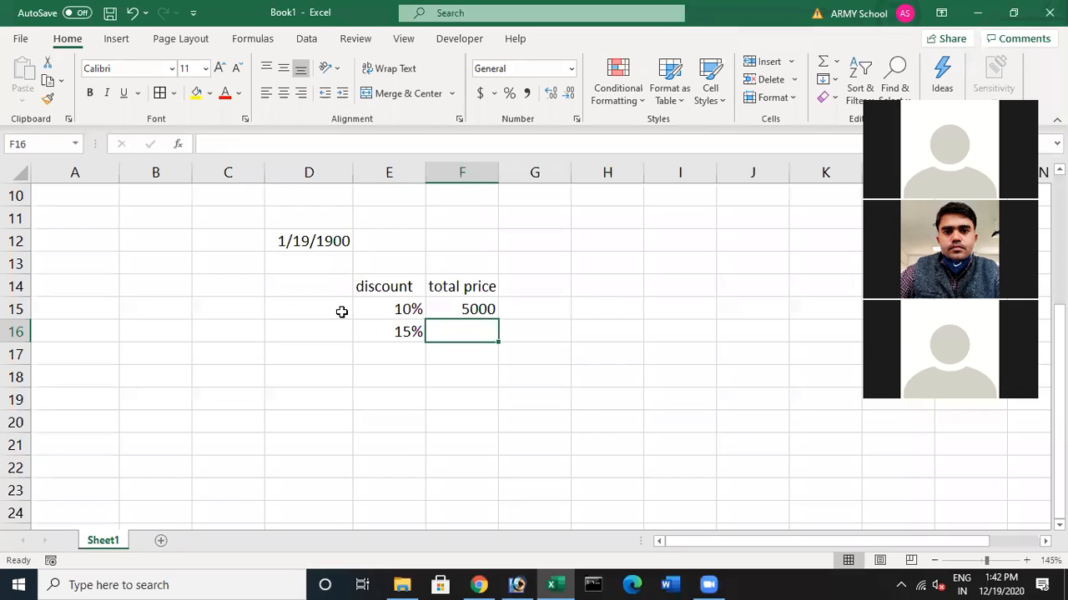
pyautogui.write('10000')
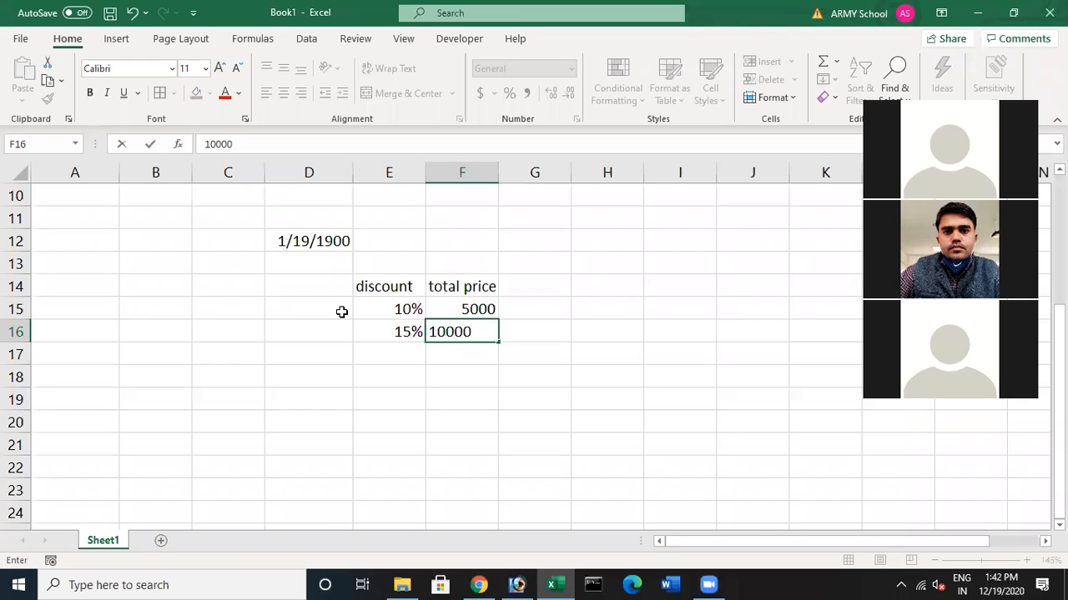
pyautogui.press('Return')
# Enter a discount of 0% in cell E17
pyautogui.press('Left')
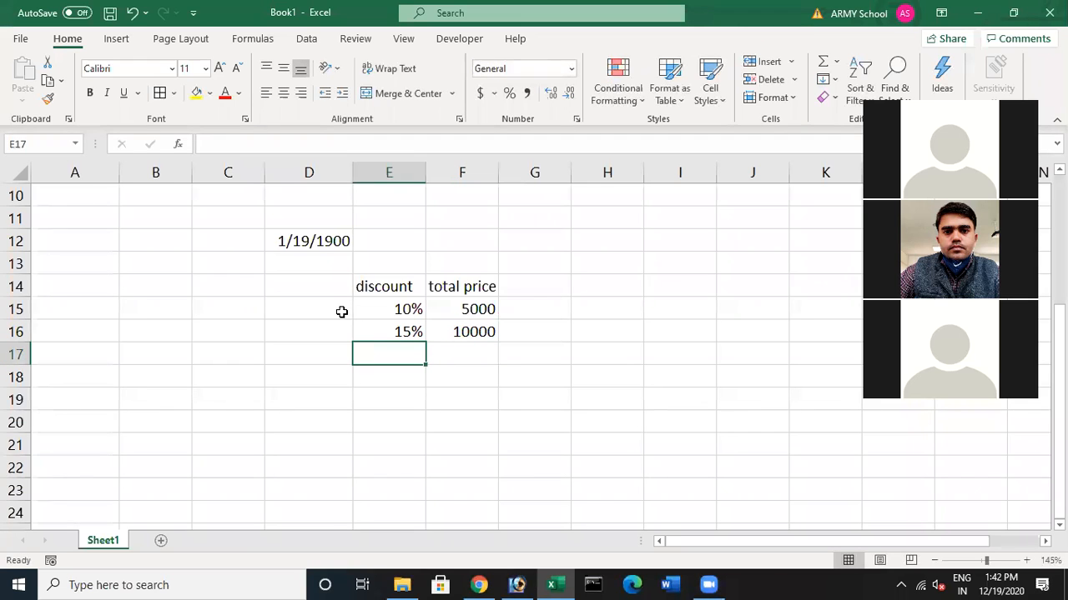
pyautogui.write('0')
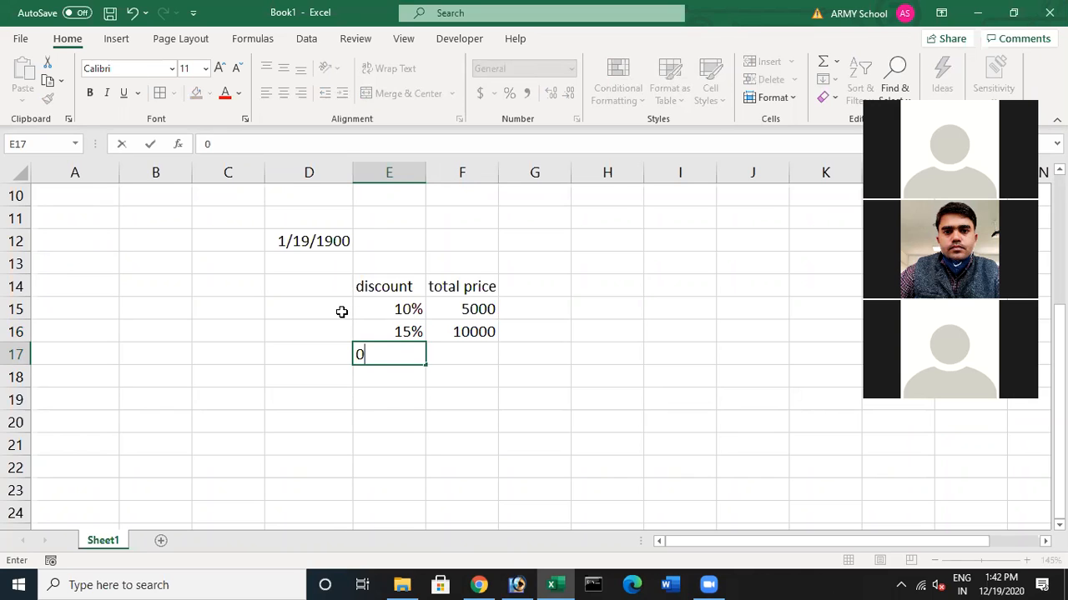
pyautogui.write('%')
pyautogui.press('Up')
pyautogui.press('Up')
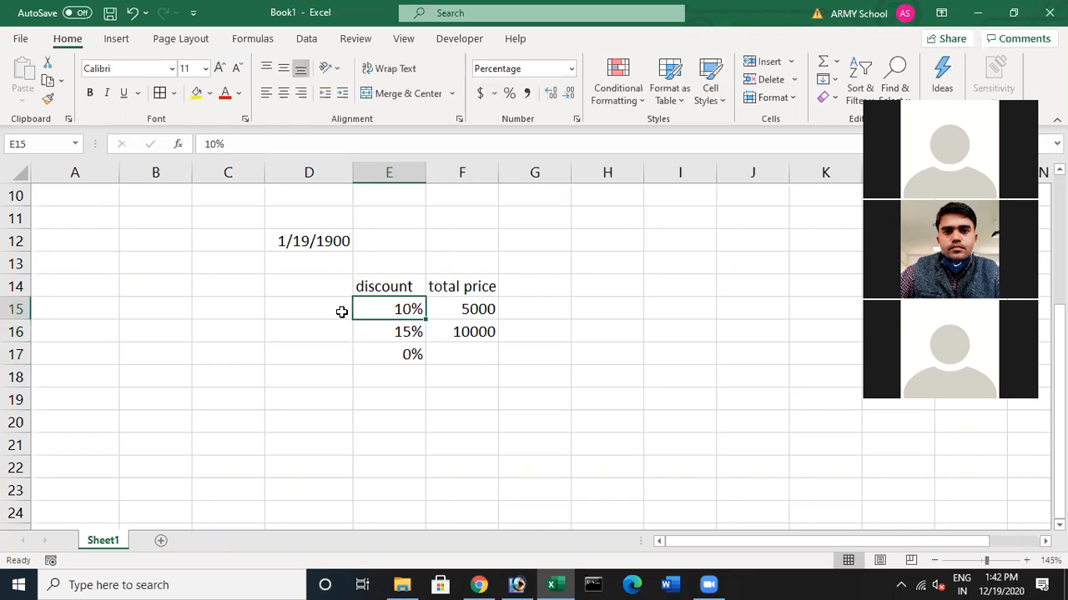
# Append a plus sign to the total prices in cells F15 and F16, making them 5000 + and 10000 +
pyautogui.press('Right')
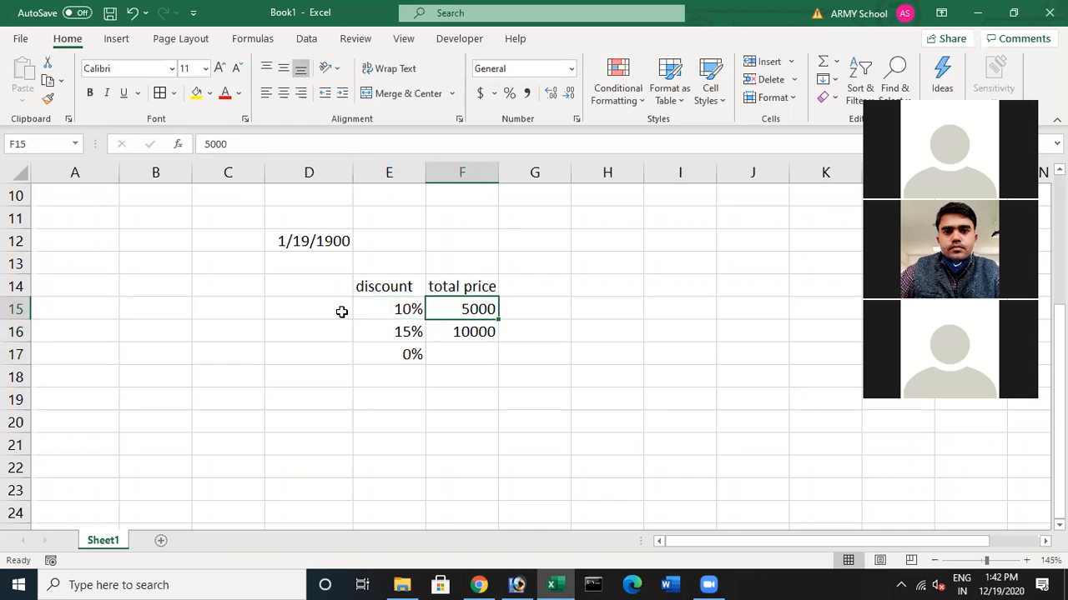
pyautogui.press('F2')
pyautogui.write('+')
pyautogui.press('Left')
pyautogui.press('Right')
pyautogui.press('Return')
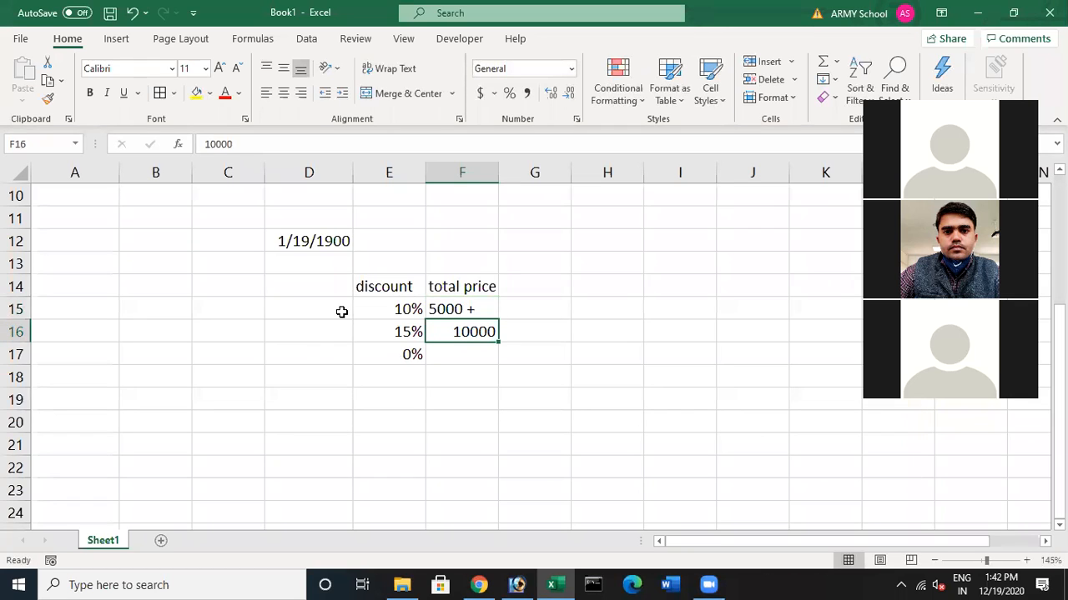
pyautogui.press('F2')
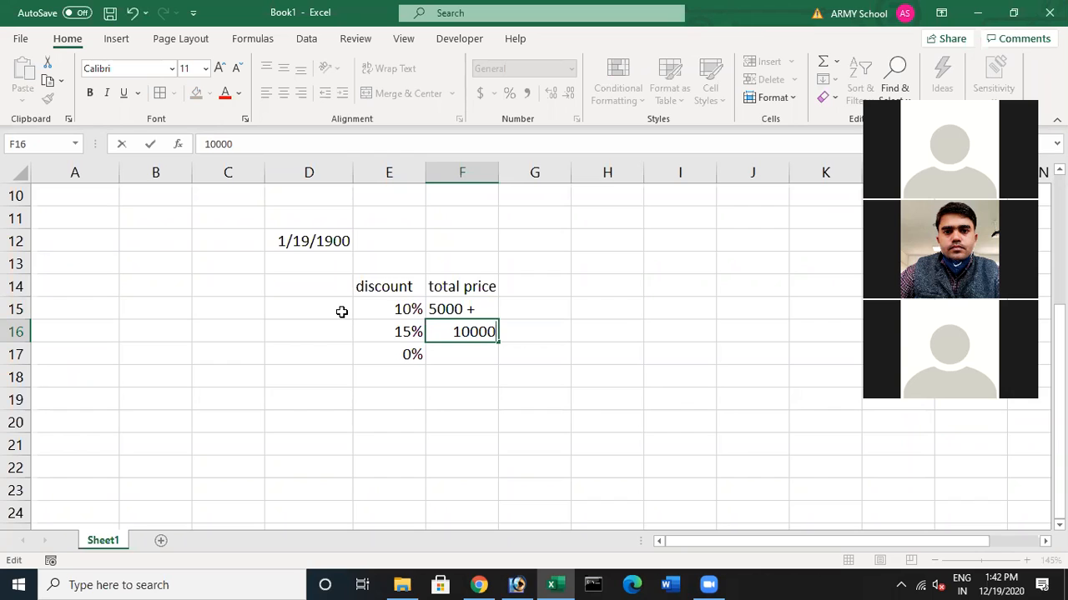
pyautogui.write('+')
pyautogui.press('Return')
# Enter 0 as the total price for the 0% discount in cell F17
pyautogui.write('0')
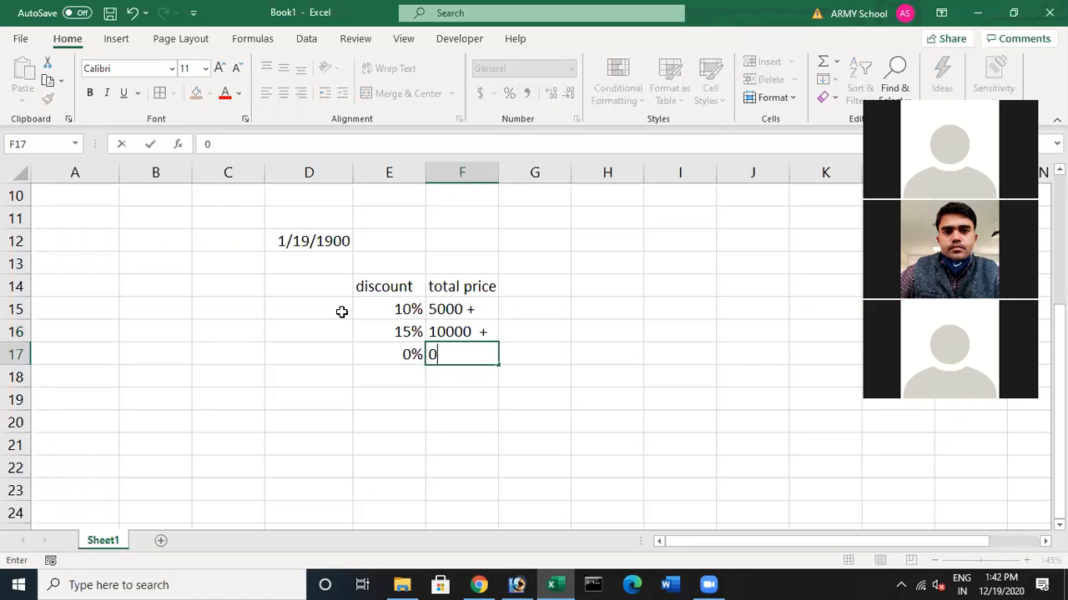
pyautogui.press('Left')
pyautogui.press('Right')
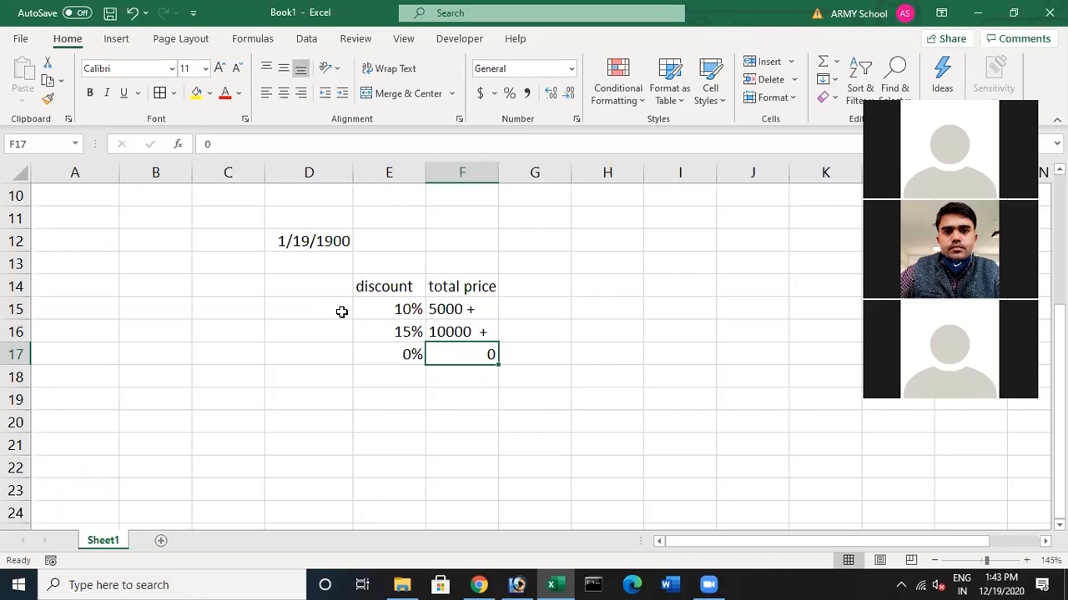
# Enter the label goods price in cell H15
pyautogui.click(429, 307)
pyautogui.click(606, 266)
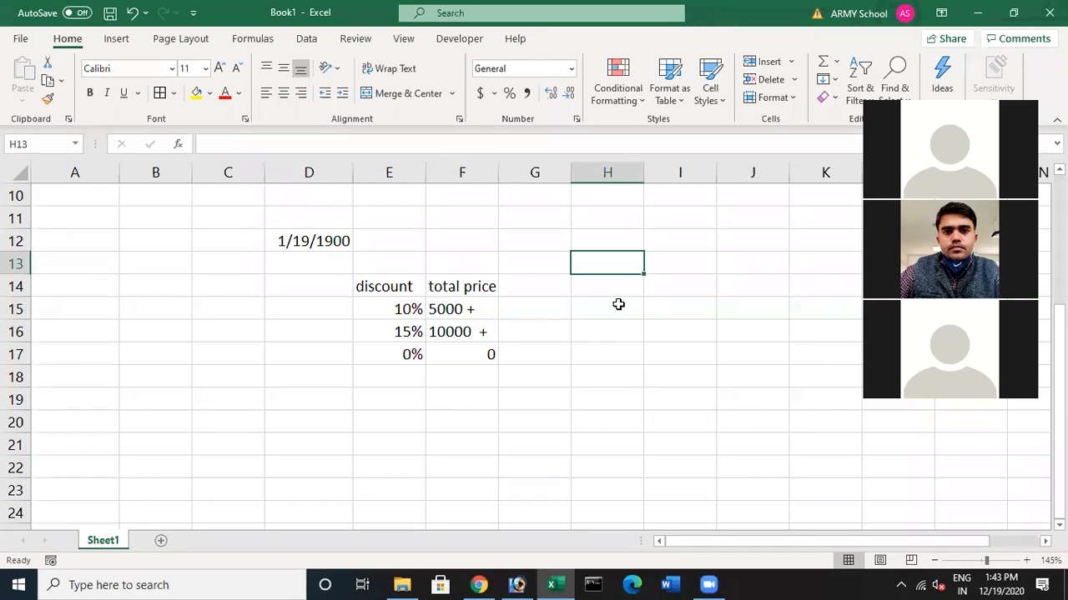
pyautogui.click(618, 307)
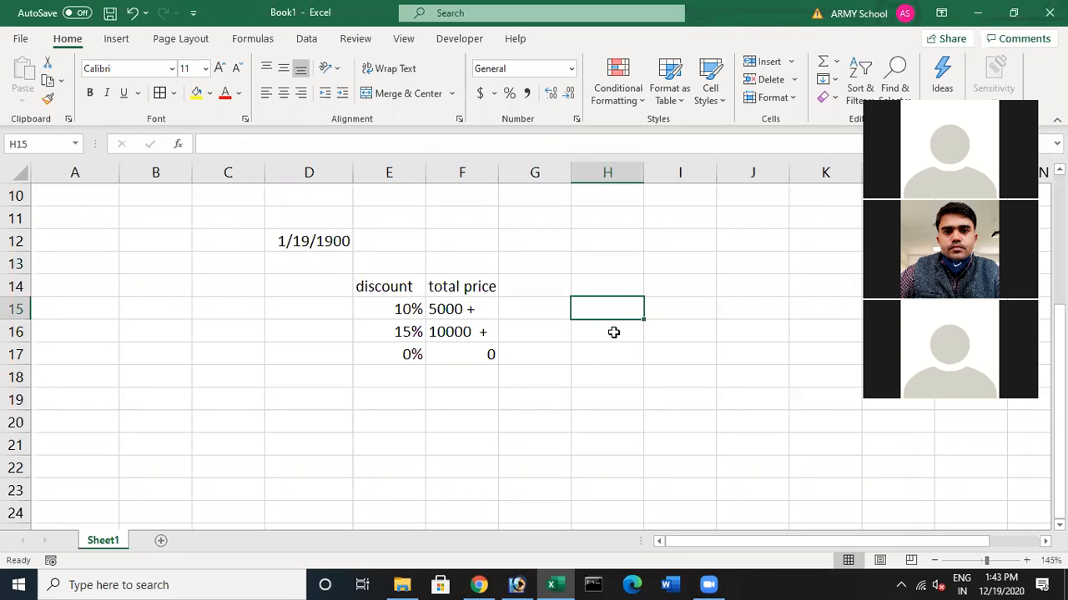
pyautogui.write('go')
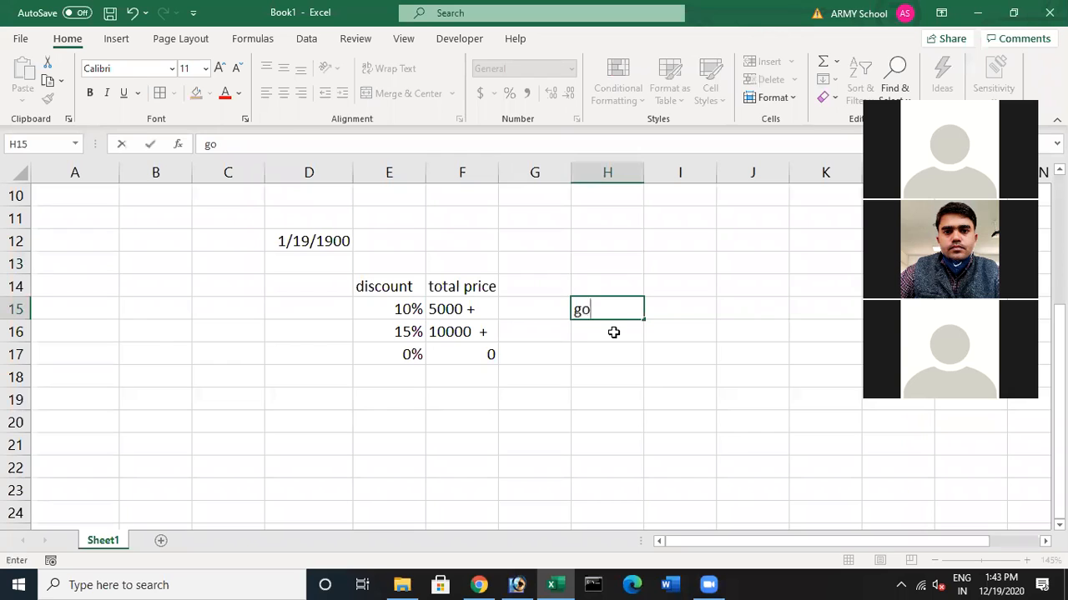
pyautogui.write('ods price')
pyautogui.press('Return')
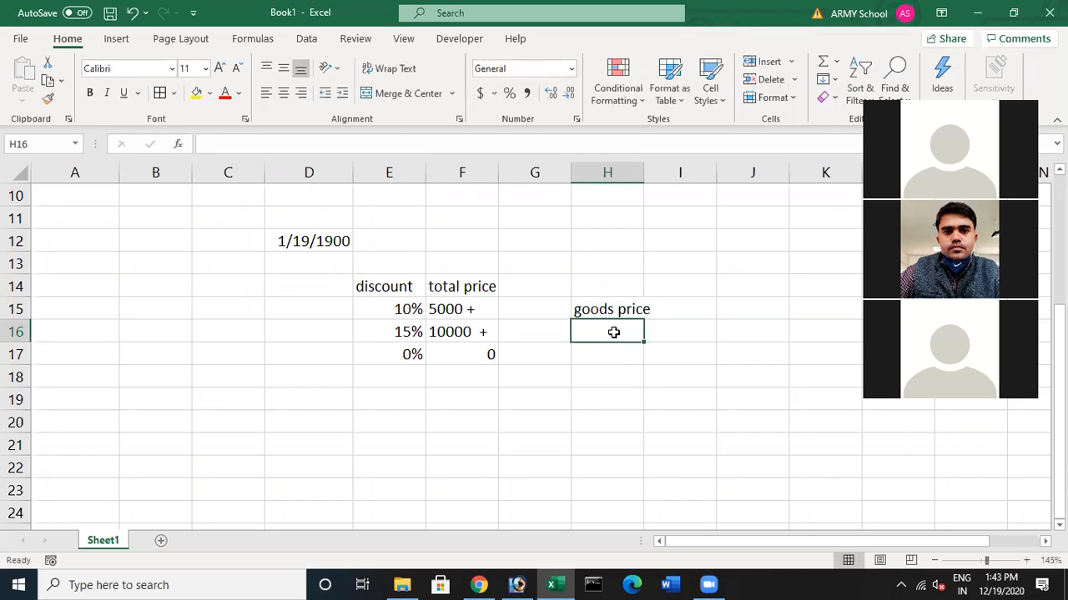
# Enter the label qty in cell H16, replacing the mistaken word total
pyautogui.write('total')
pyautogui.press('BackSpace')
pyautogui.press('BackSpace')
pyautogui.press('BackSpace')
pyautogui.press('BackSpace')
pyautogui.press('BackSpace')
pyautogui.write('qty')
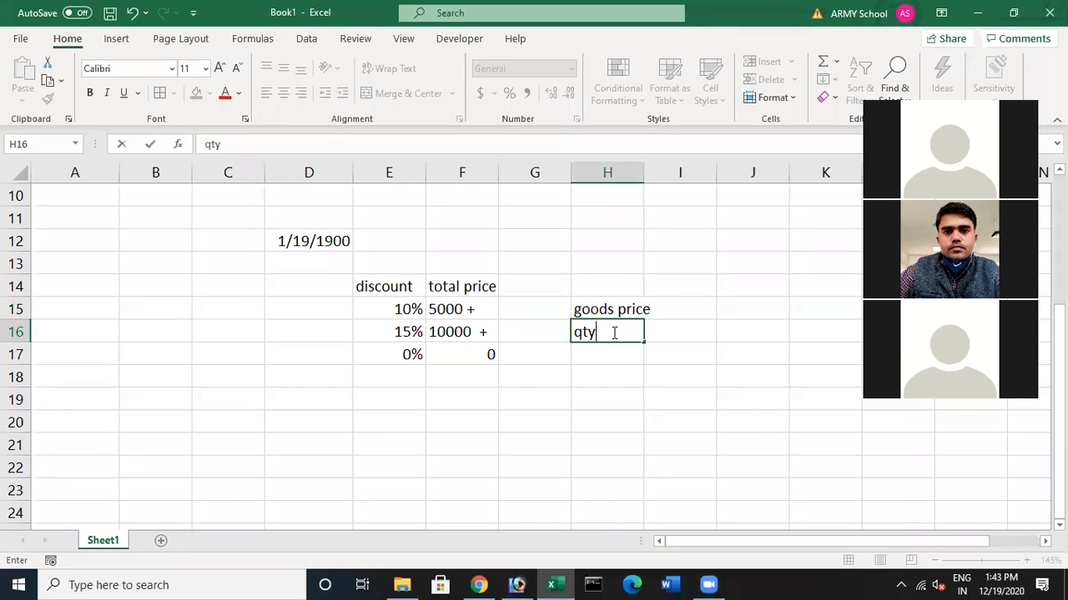
pyautogui.press('Tab')
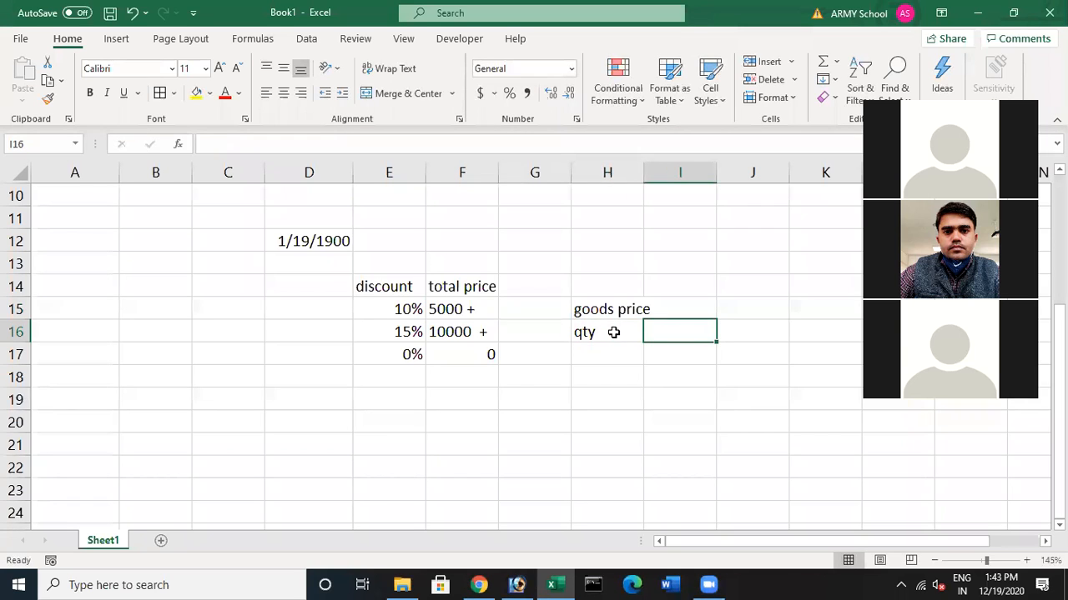
# Widen column H to fit the goods price label and enter the label Total Price in cell H17
pyautogui.moveTo(644, 173); pyautogui.dragTo(660, 172)
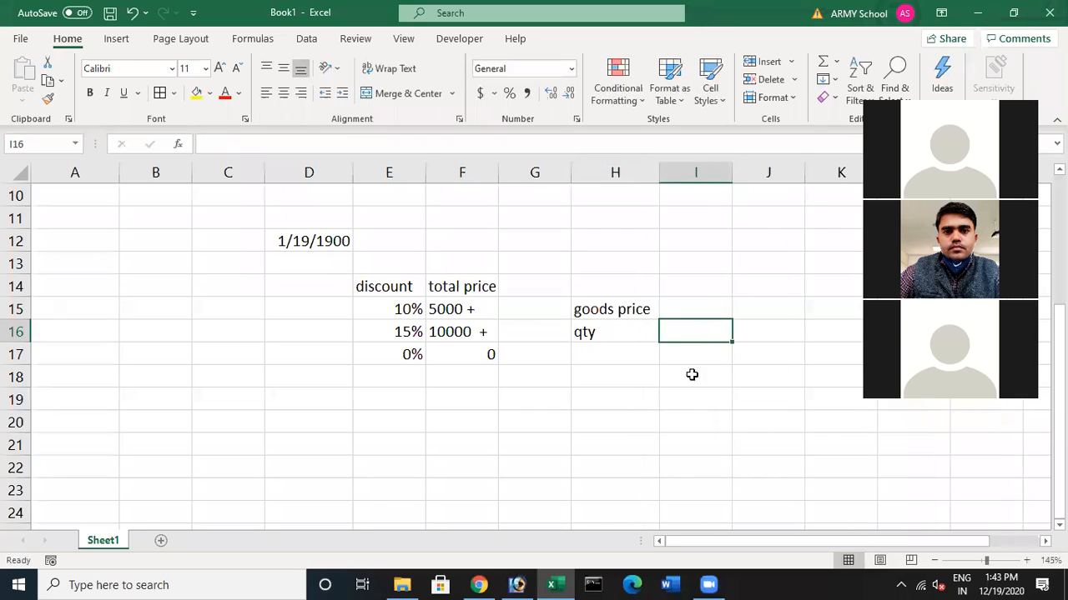
pyautogui.click(620, 357)
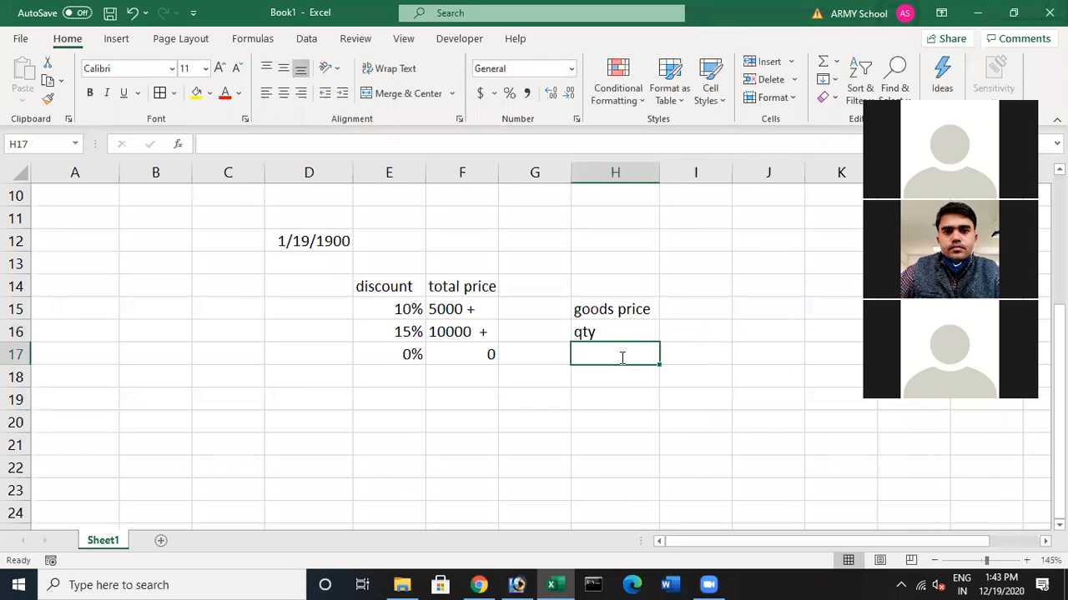
pyautogui.write('Total Price')
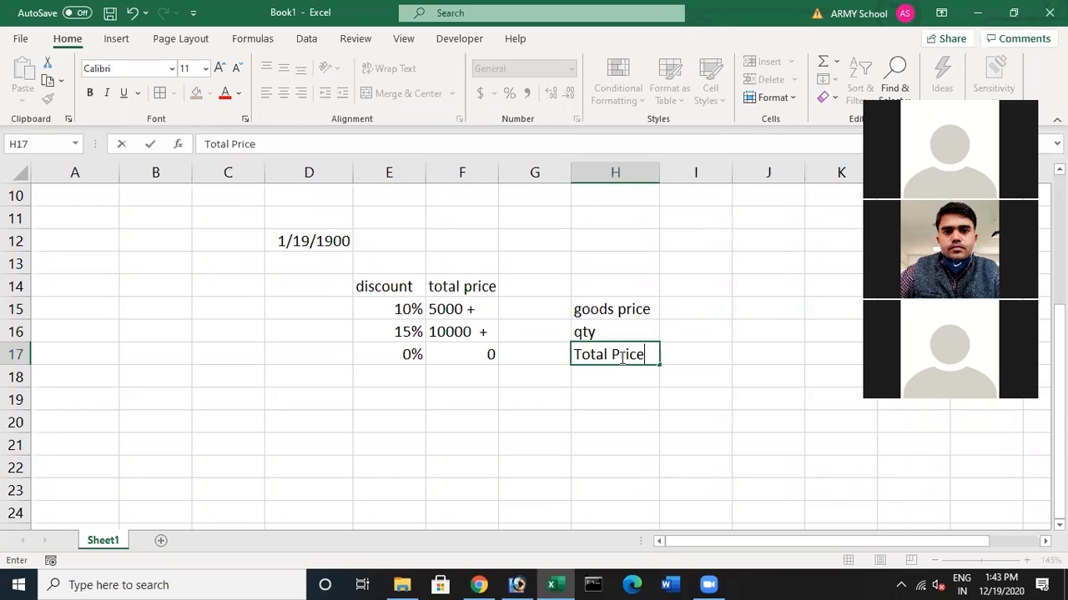
pyautogui.press('Return')
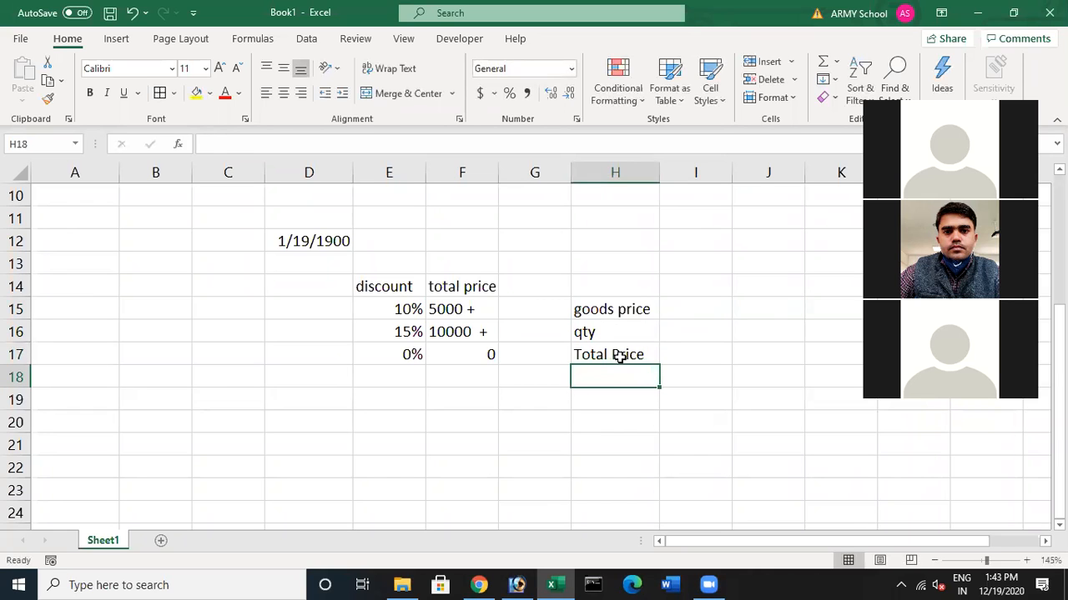
# Enter the labels Discount in cell H18 and net amount in cell H19
pyautogui.write('Discount')
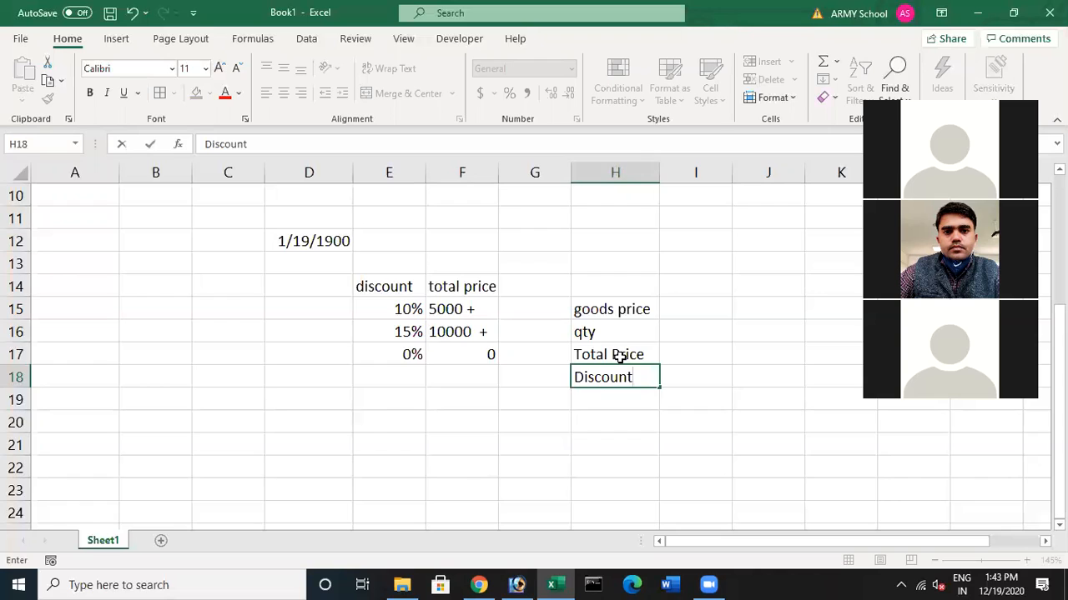
pyautogui.press('Return')
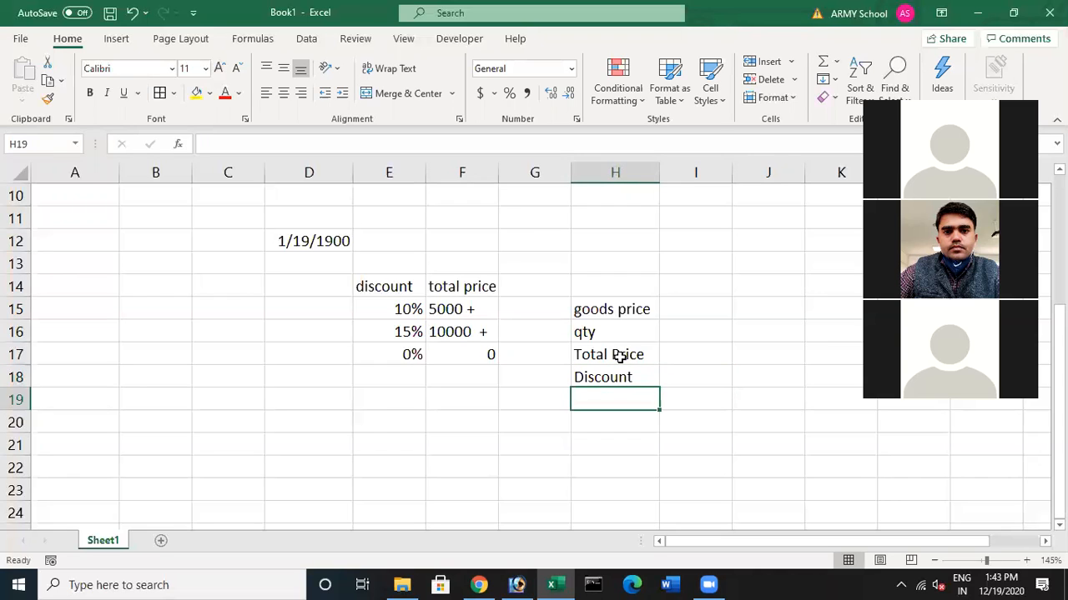
pyautogui.write('ne')
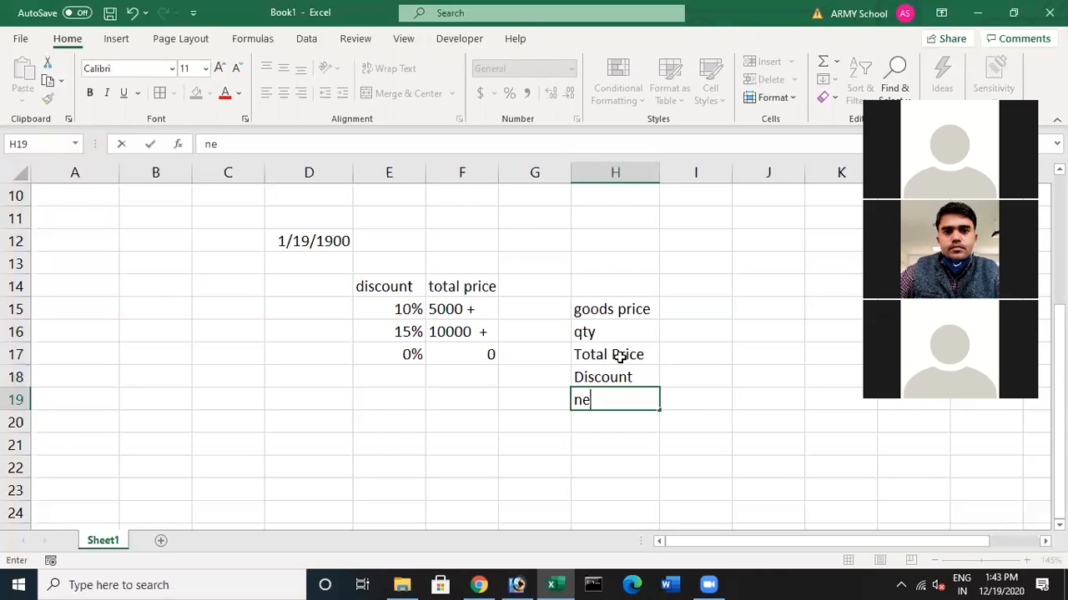
pyautogui.write('t amount')
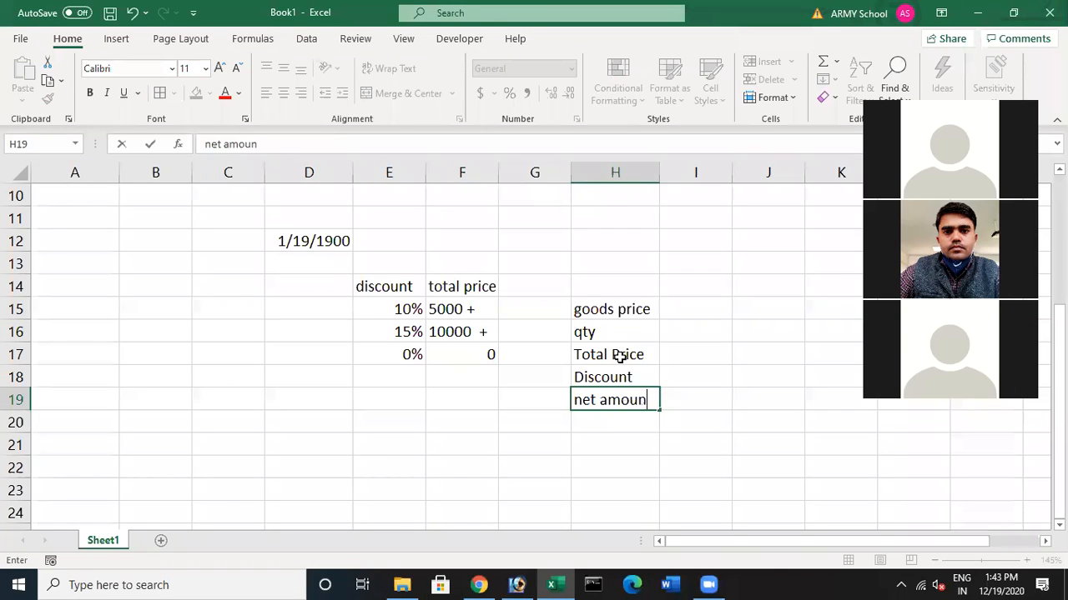
pyautogui.press('Tab')
# Enter a quantity of 20 in cell I16 and a goods price of 2500 in cell I15
pyautogui.press('Up')
pyautogui.press('Up')
pyautogui.press('Up')
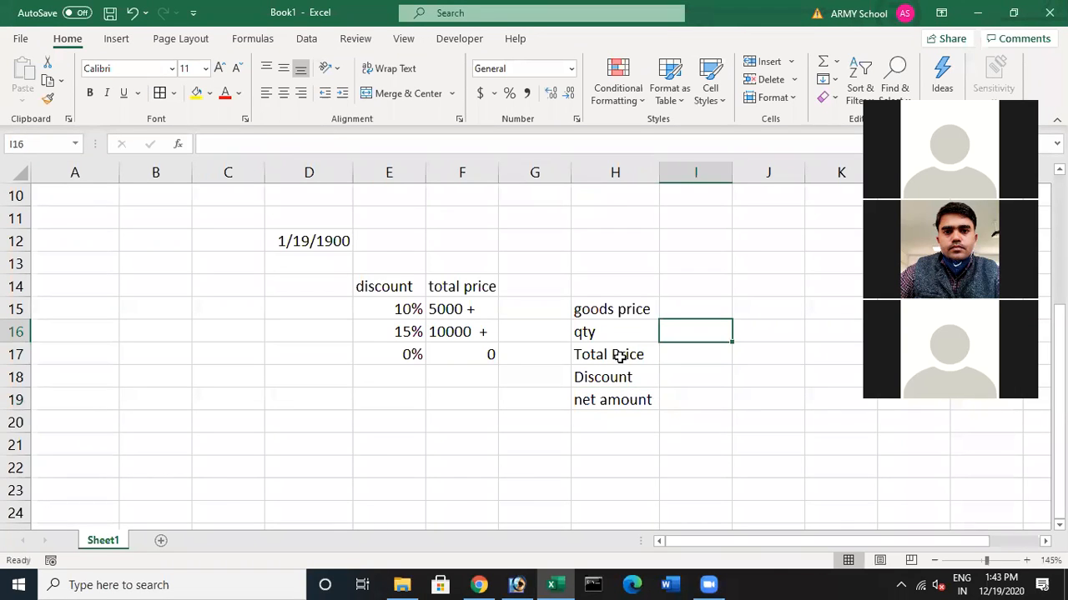
pyautogui.press('Up')
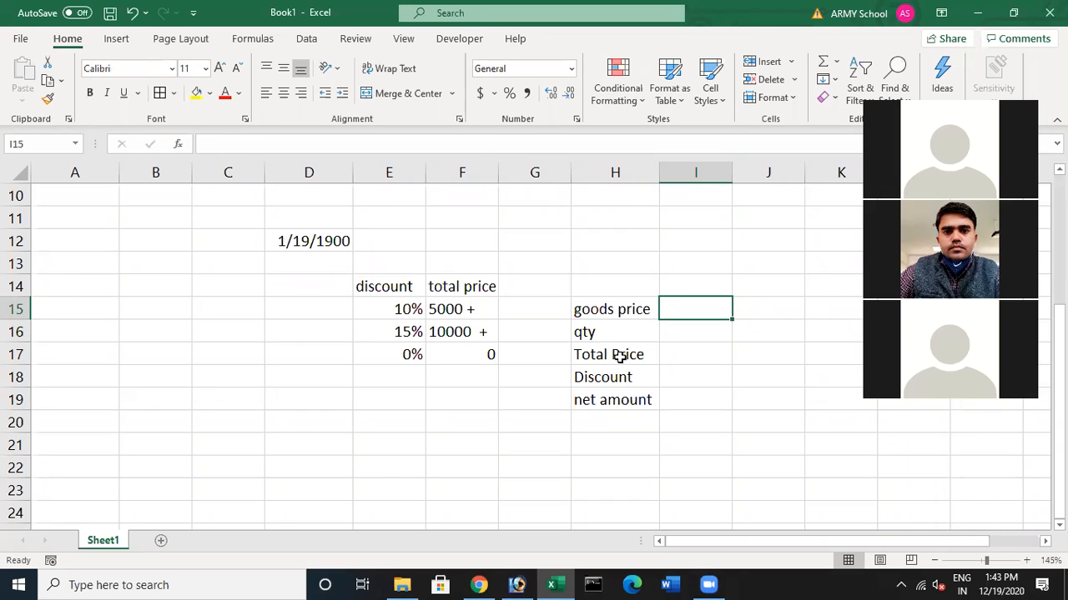
pyautogui.press('Down')
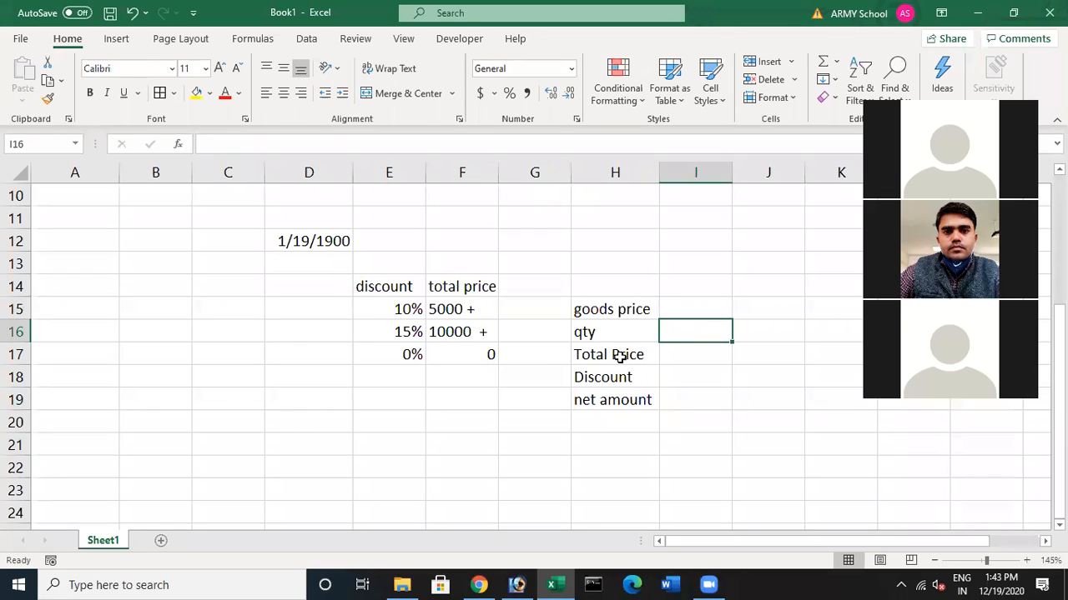
pyautogui.write('20')
pyautogui.press('Up')
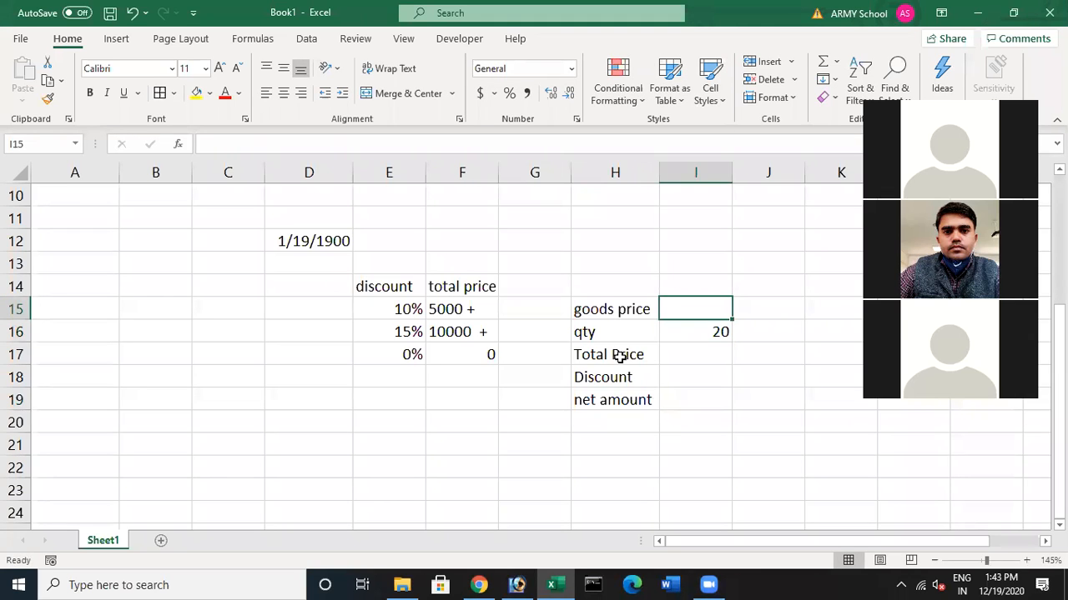
pyautogui.write('2500')
pyautogui.press('Return')
# Calculate the total price in cell I17 by multiplying goods price by quantity with =I15*I16
pyautogui.press('Down')
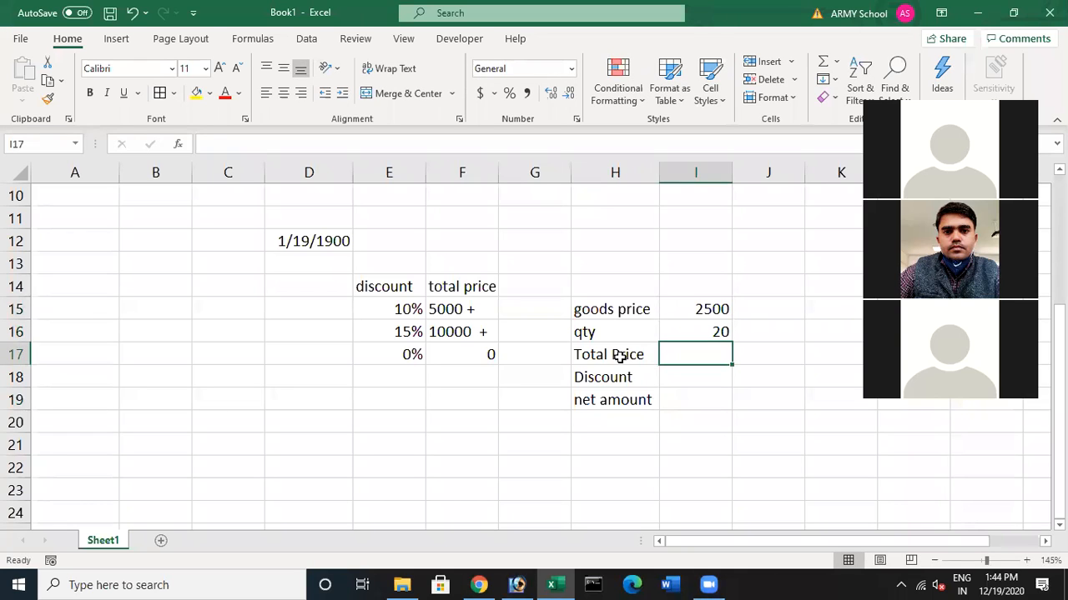
pyautogui.write('=')
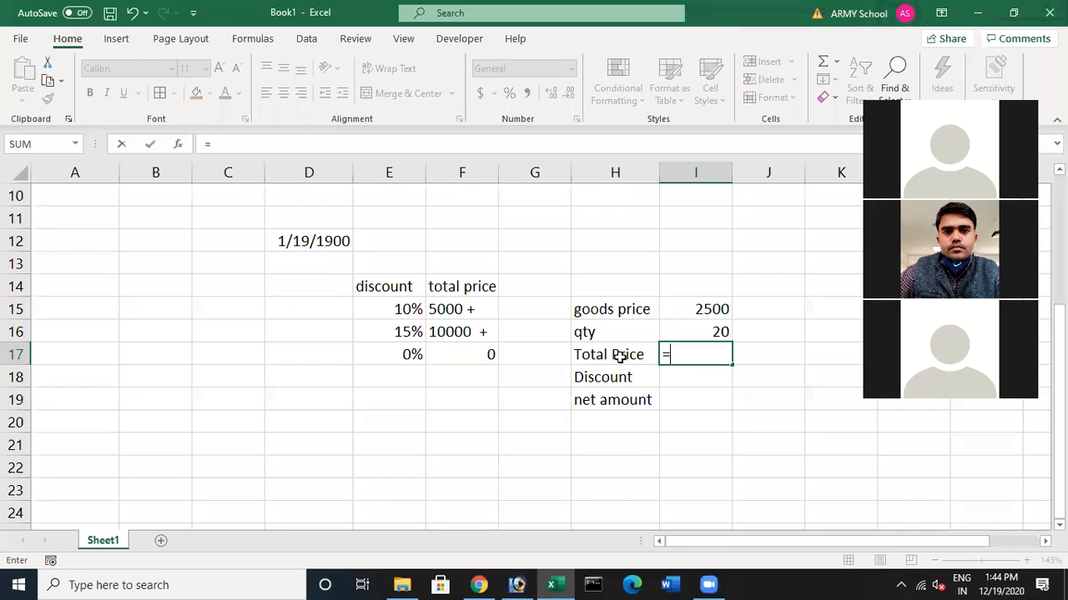
pyautogui.click(711, 306)
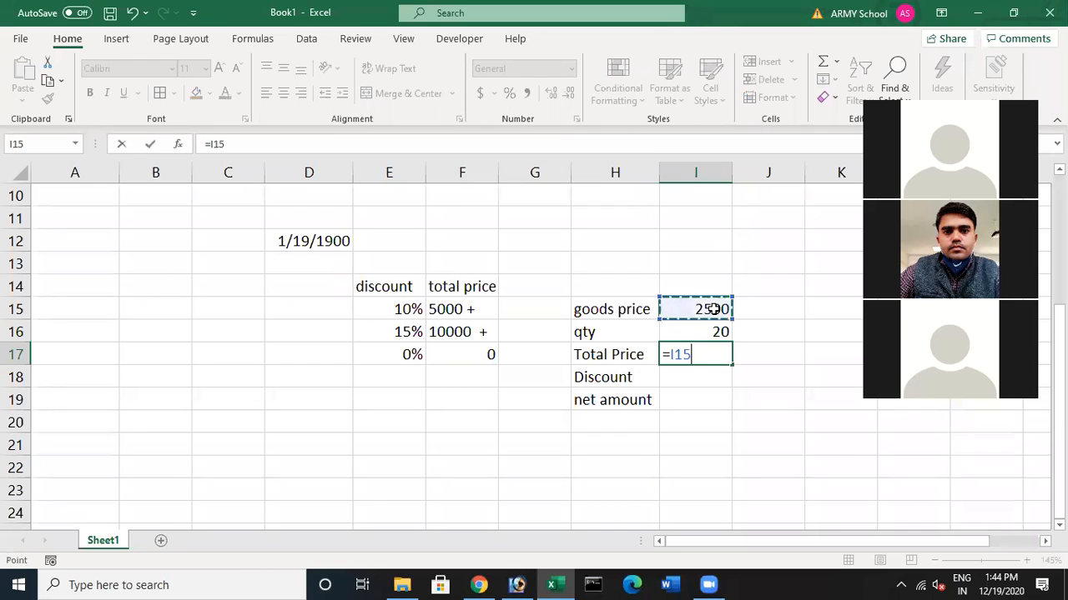
pyautogui.write('*')
pyautogui.click(696, 332)
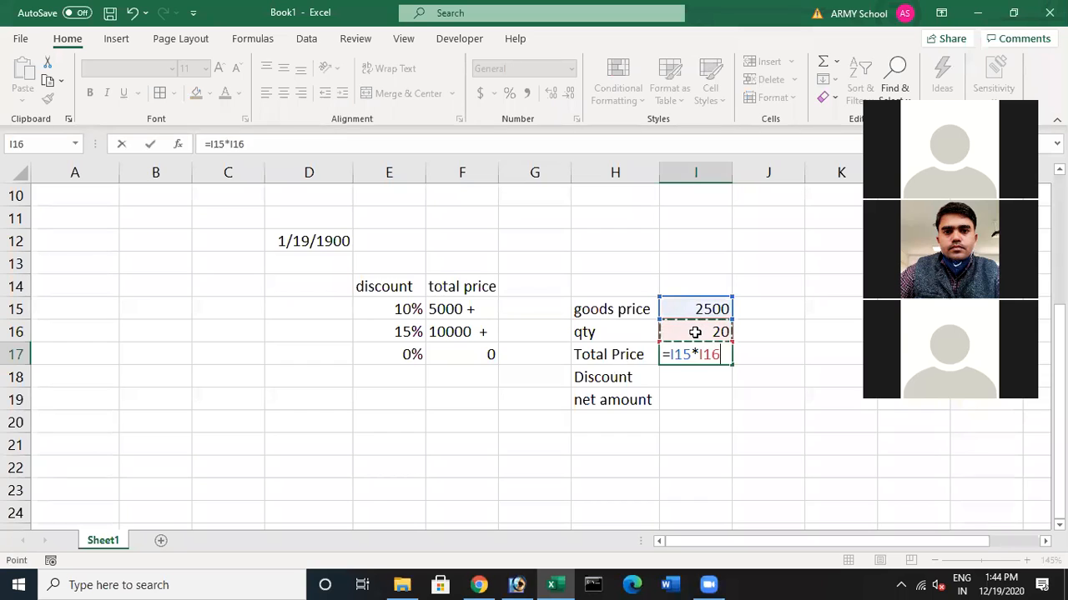
pyautogui.press('Return')
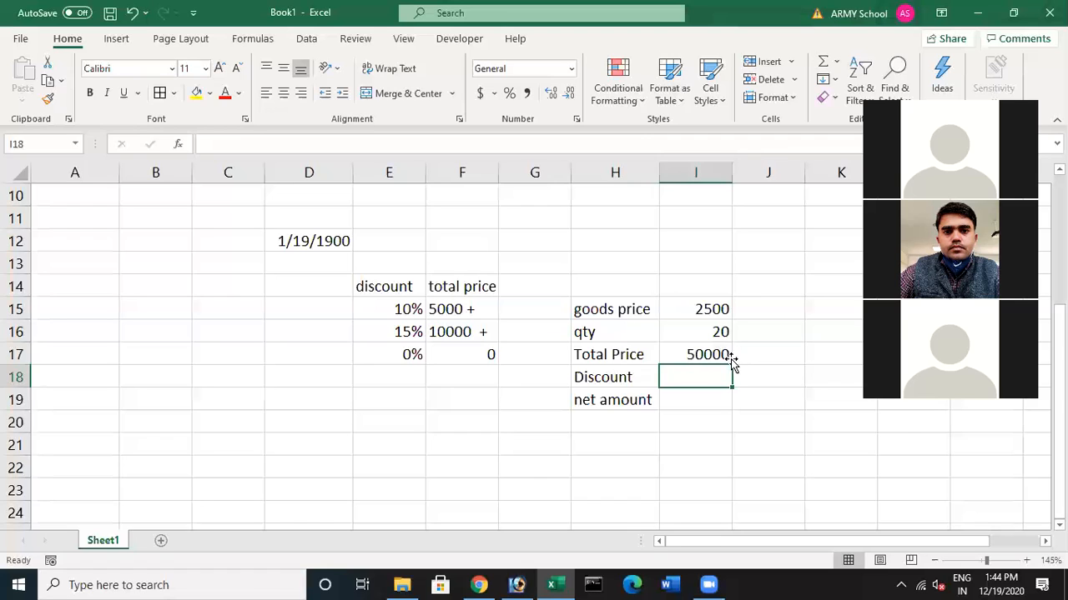
# Begin an IF formula in the Discount cell I18 with the logical test I17>=5000
pyautogui.write('=if(')
pyautogui.click(731, 359)
pyautogui.write('>5000')
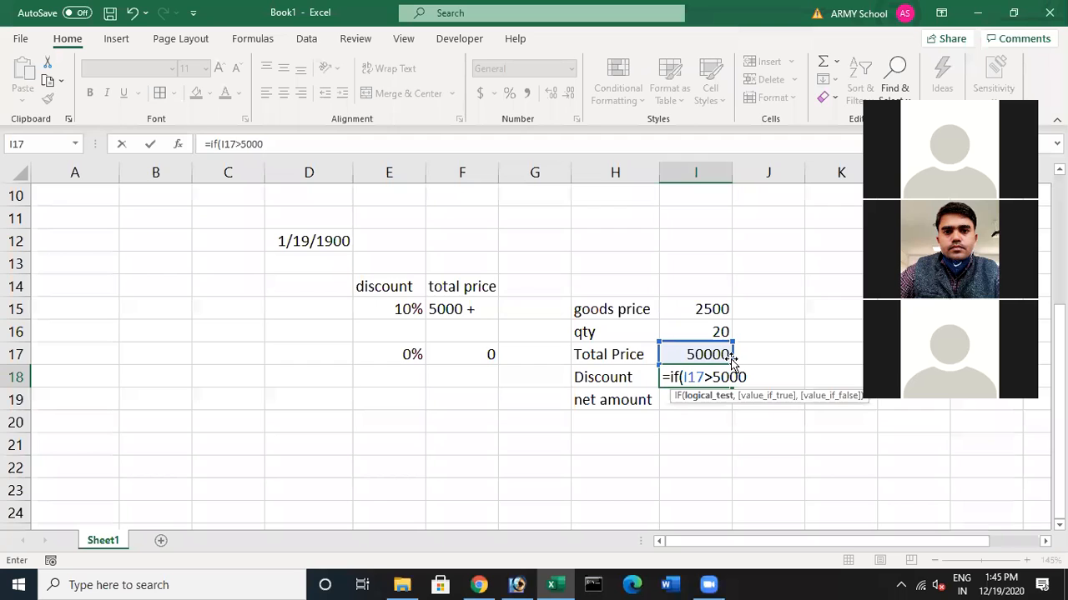
pyautogui.press('Return')
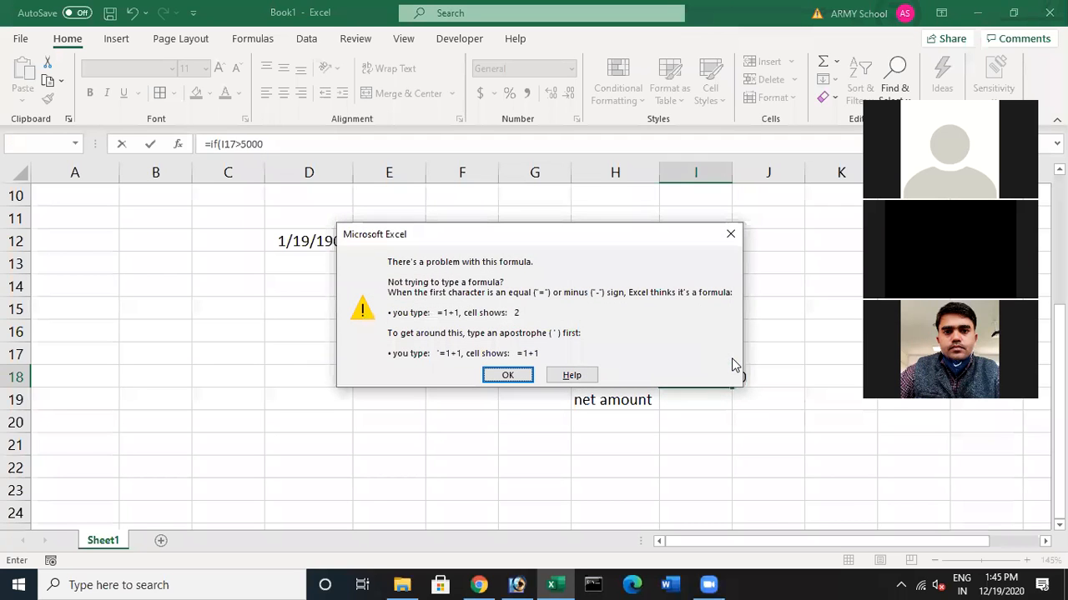
pyautogui.press('Return')
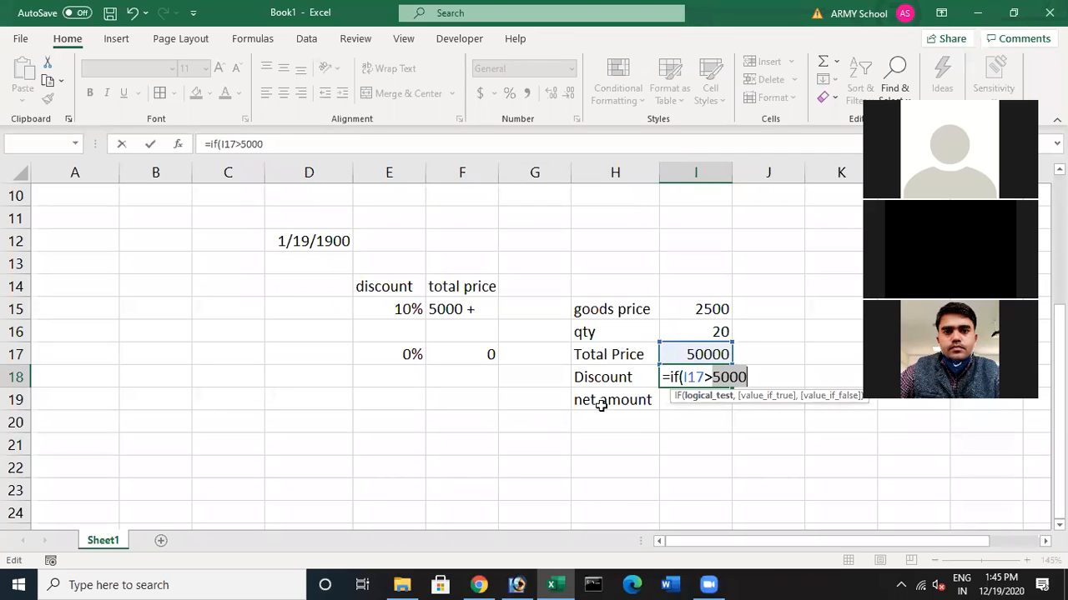
pyautogui.click(714, 377)
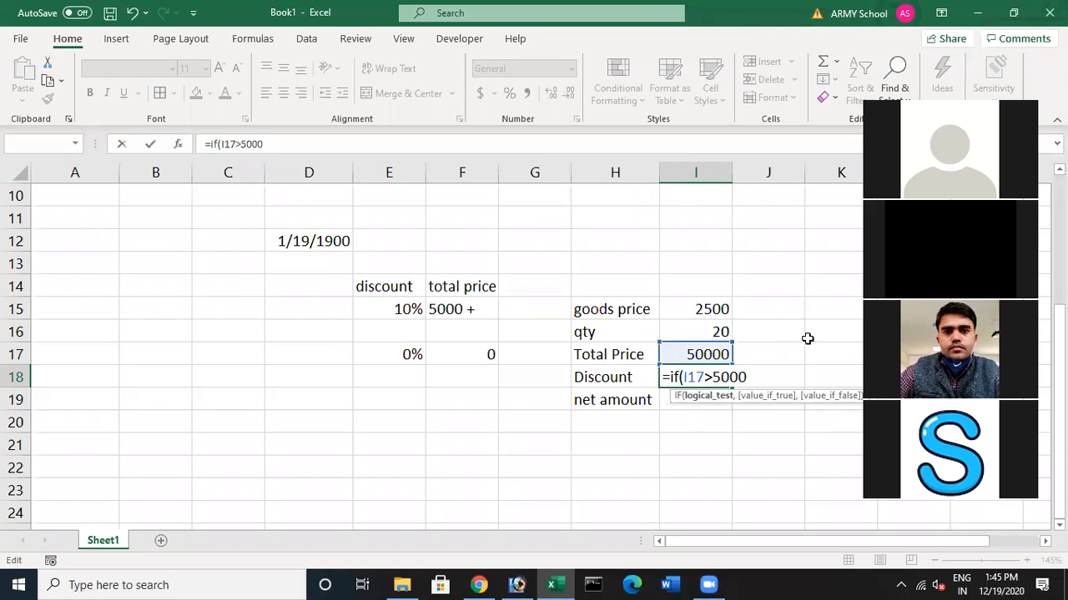
pyautogui.click(713, 377)
pyautogui.write('=')
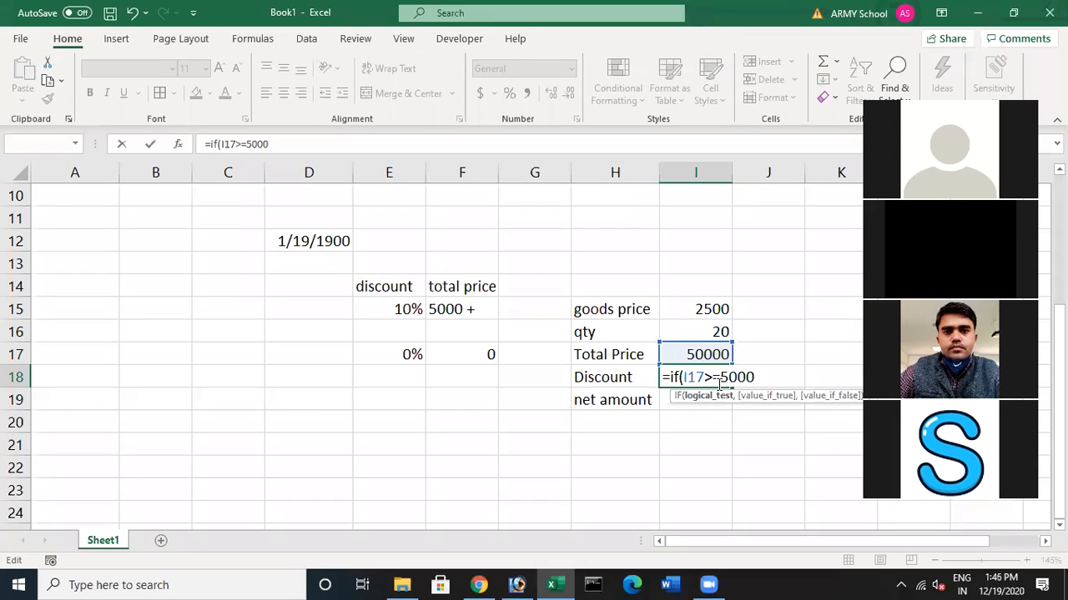
pyautogui.press('Left')
pyautogui.press('Right')
pyautogui.write(',')
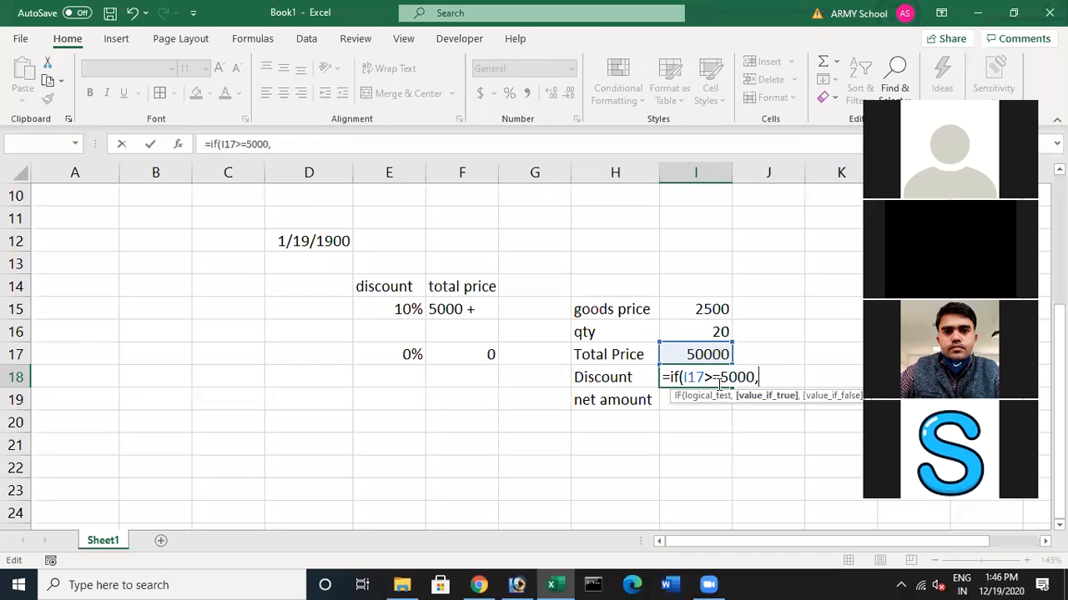
# Complete the IF formula in I18 with I17*10/100 as the true value and 0 as the false value
pyautogui.click(714, 354)
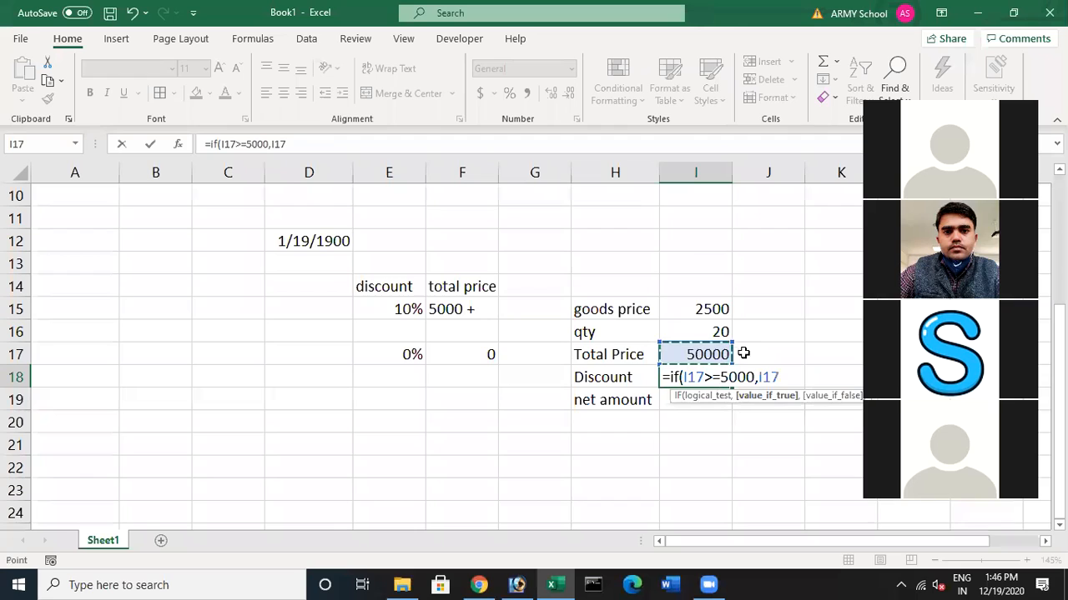
pyautogui.write('*10/100')
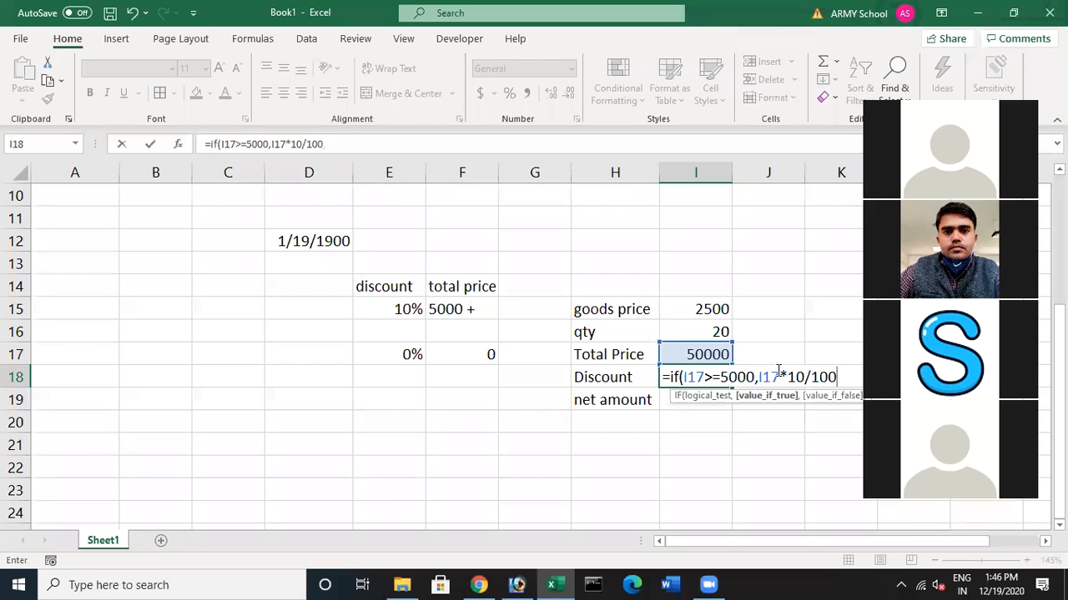
pyautogui.write(',')
pyautogui.click(705, 352)
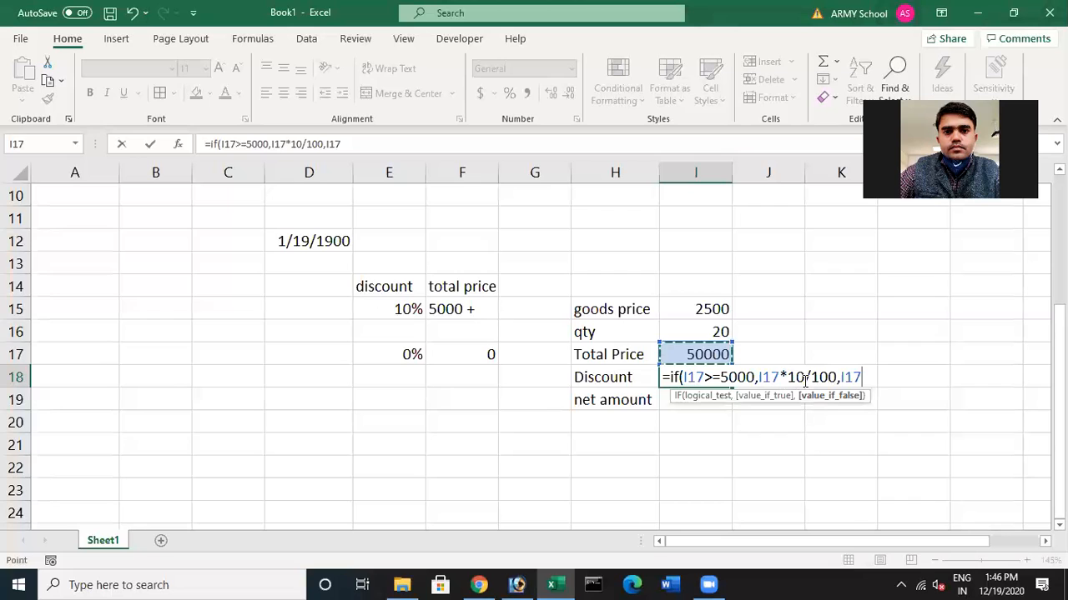
pyautogui.press('BackSpace')
pyautogui.press('BackSpace')
pyautogui.press('BackSpace')
pyautogui.write('0)')
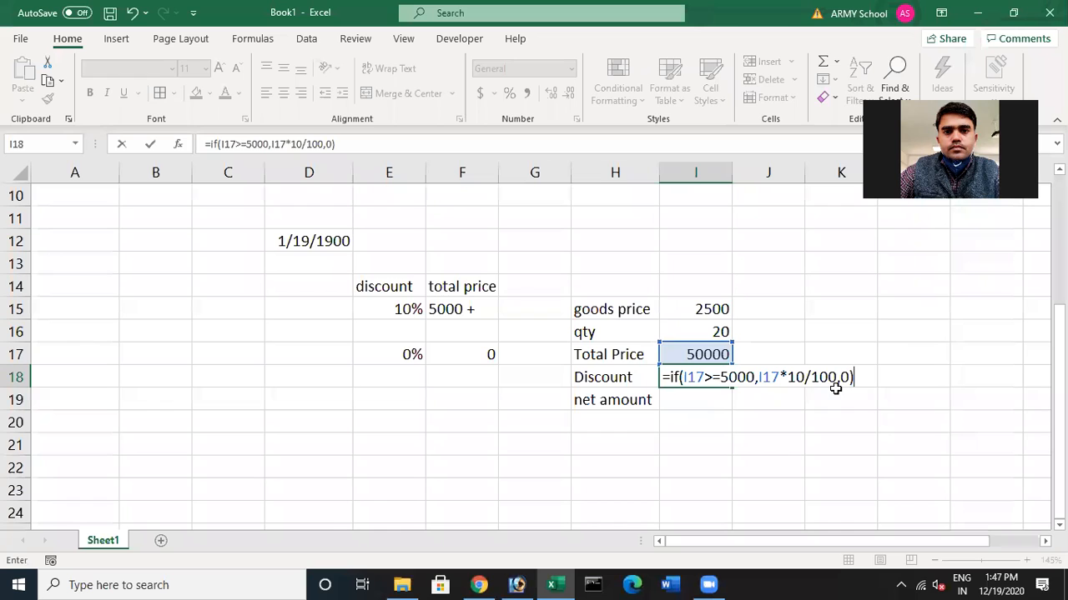
pyautogui.press('Return')
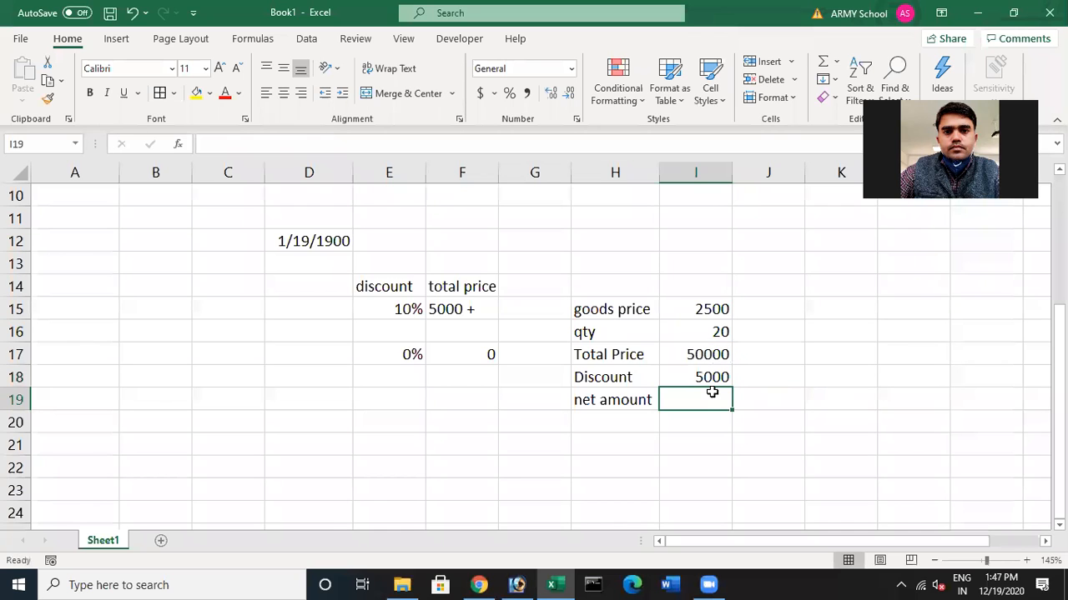
# Calculate the net amount in cell I19 by subtracting the discount from the total price with =I17-I18
pyautogui.write('=')
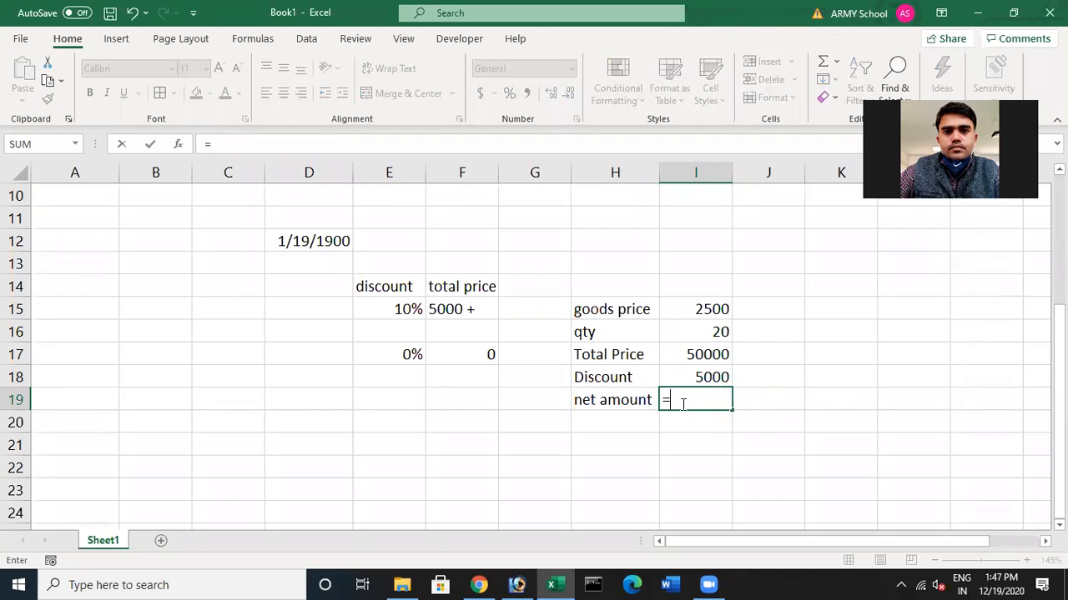
pyautogui.click(708, 355)
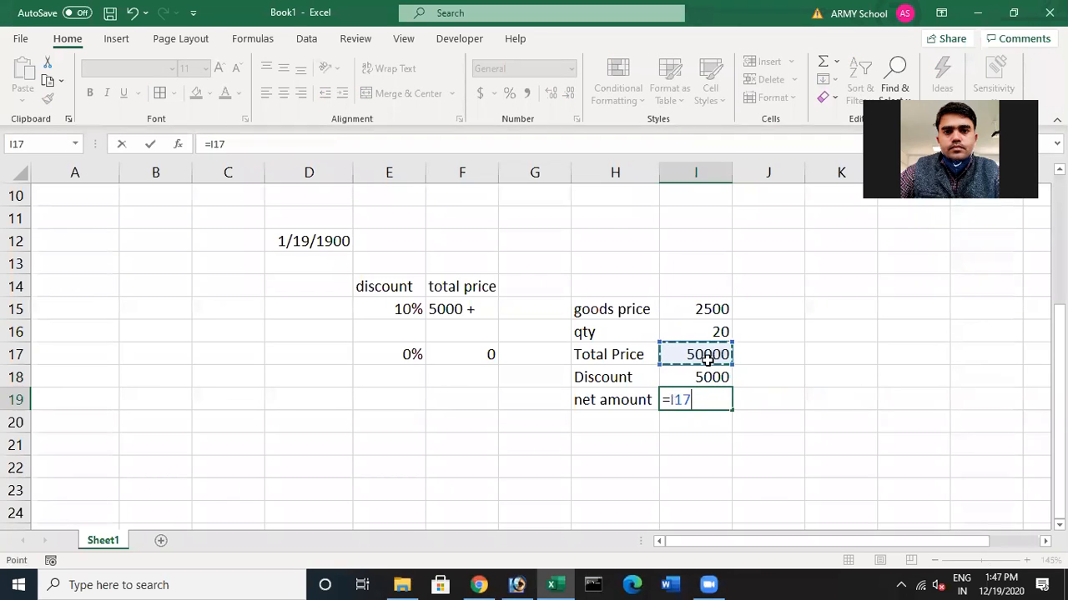
pyautogui.write('-')
pyautogui.click(709, 377)
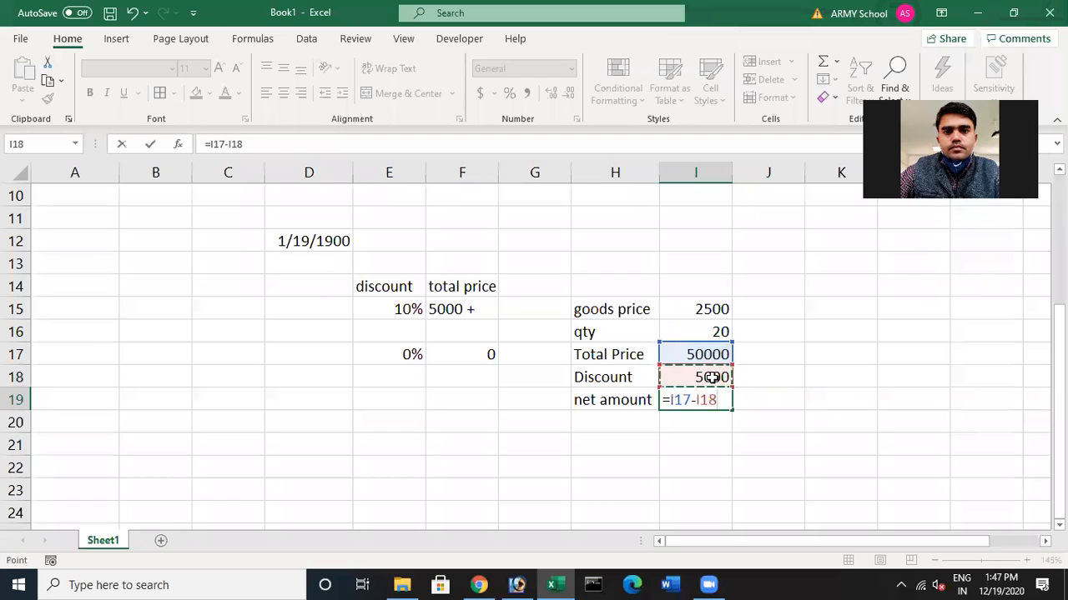
pyautogui.press('Return')
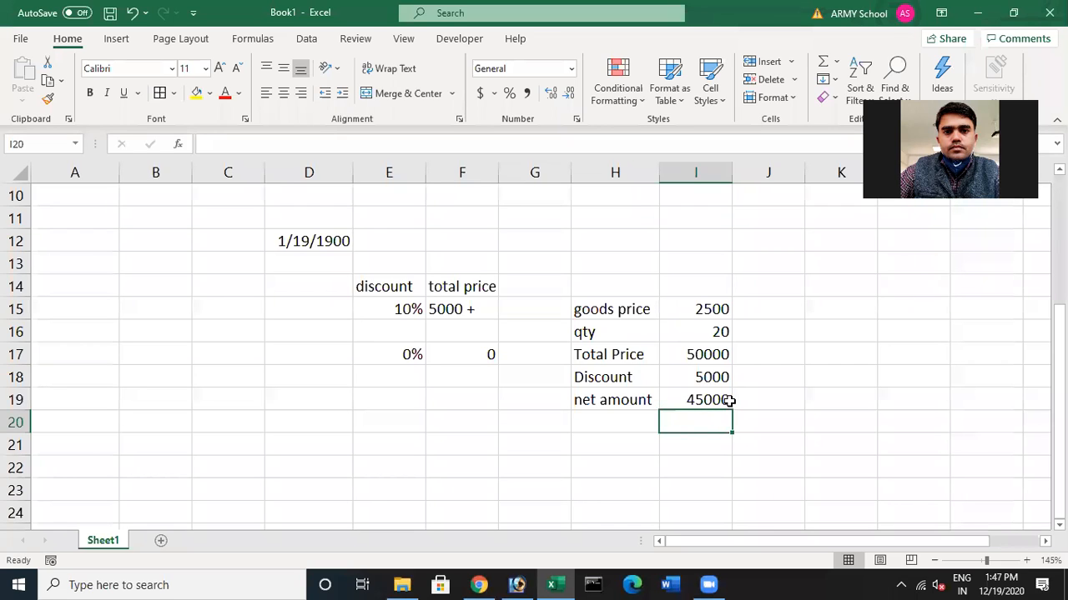
# Change the goods price in cell I15 to 200 to test the discount formula
pyautogui.click(709, 307)
pyautogui.doubleClick(709, 307)
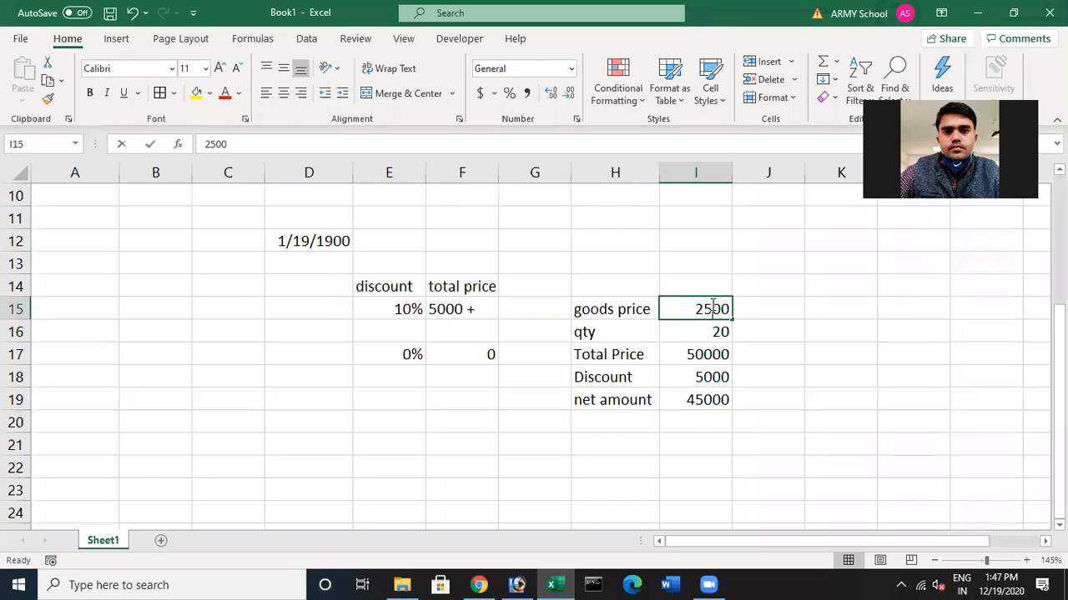
pyautogui.press('BackSpace')
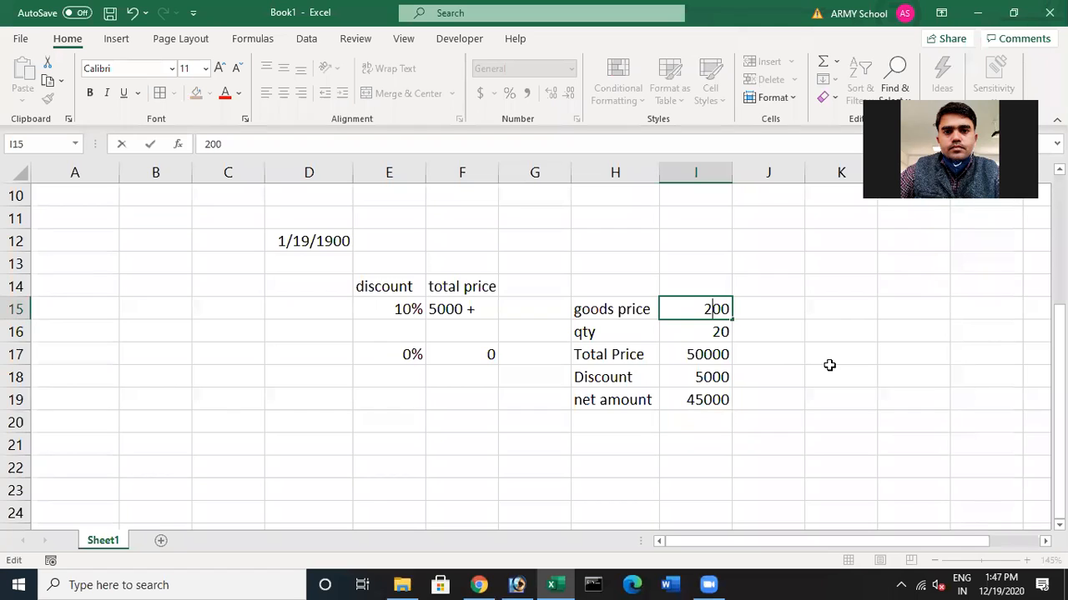
pyautogui.press('Return')
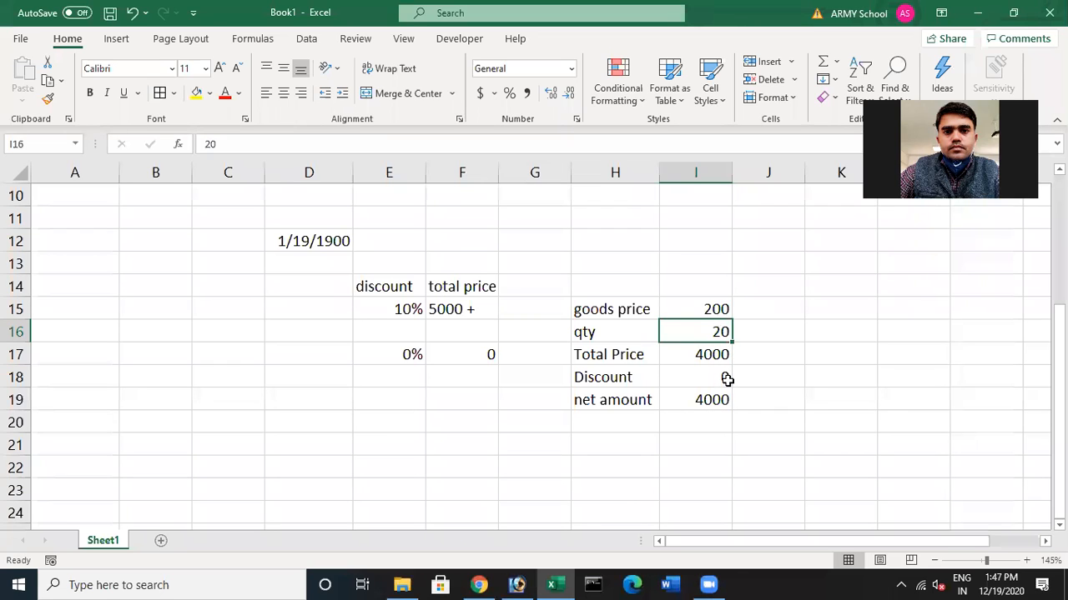
# Add a 15% discount tier for a total price of 10000 + in cells E16 and F16
pyautogui.click(699, 379)
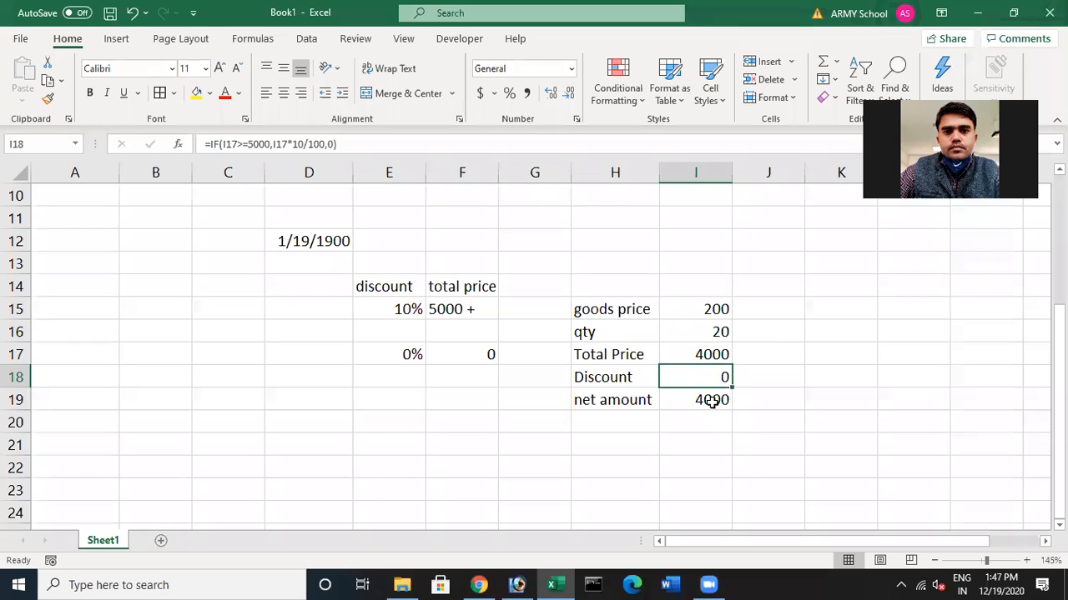
pyautogui.click(712, 401)
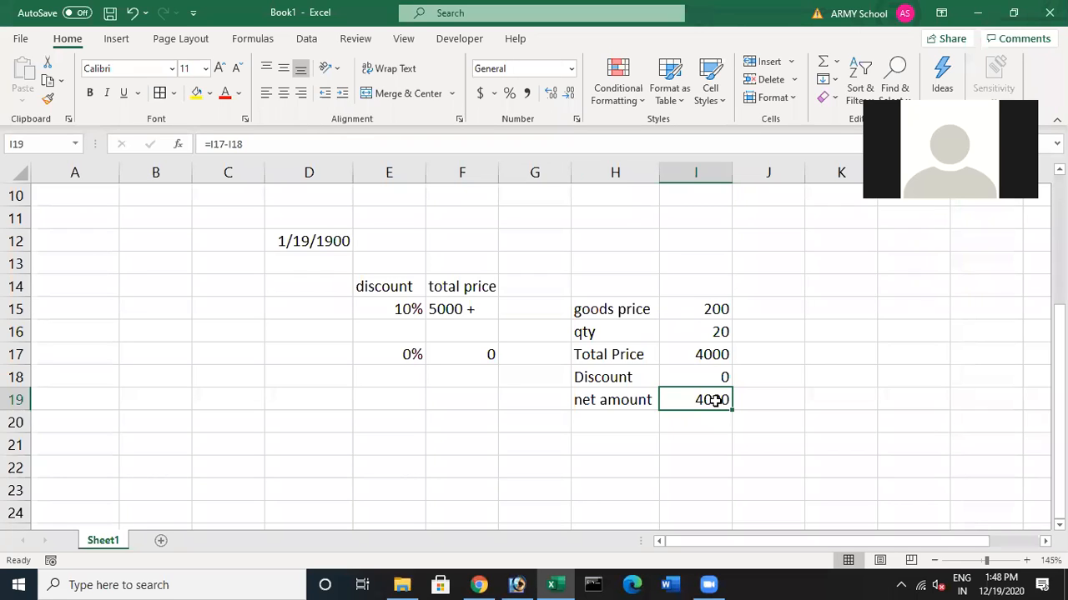
pyautogui.click(417, 331)
pyautogui.write('15')
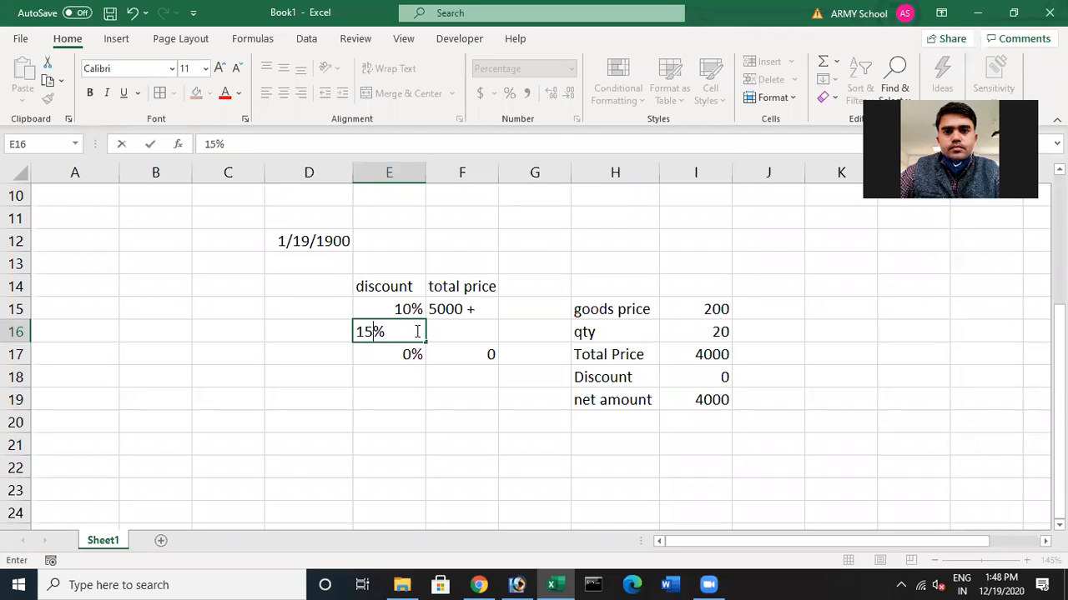
pyautogui.press('Tab')
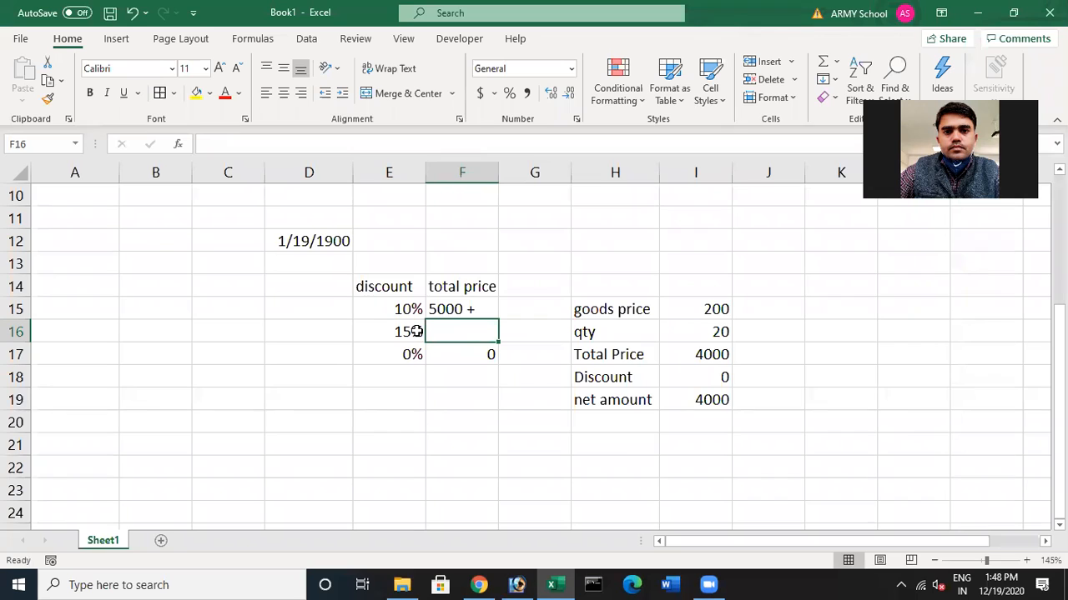
pyautogui.write('10000')
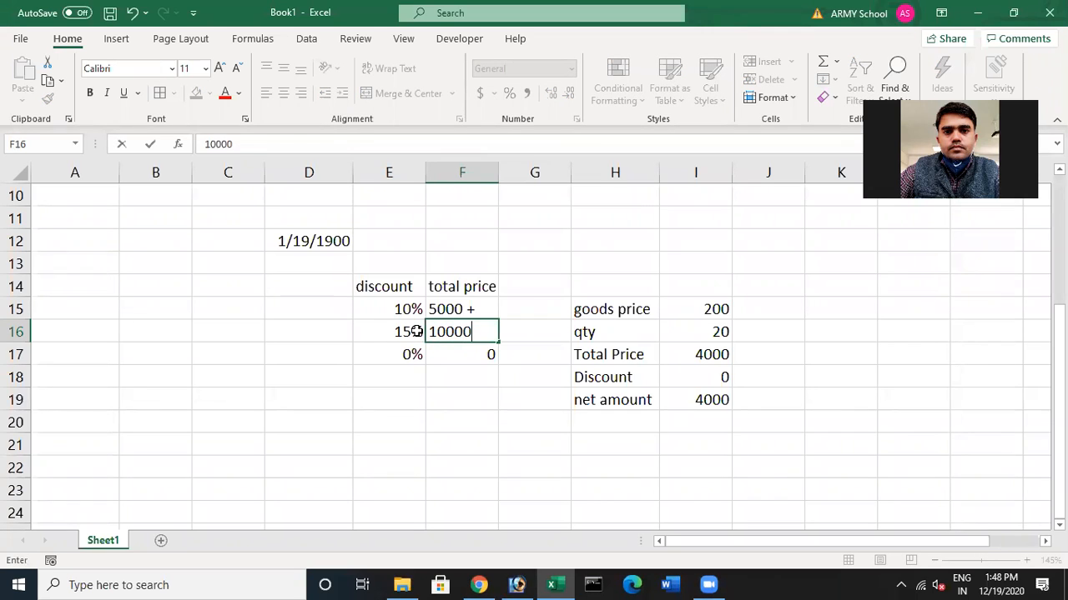
pyautogui.write(' +')
pyautogui.press('Return')
# Clear the arguments of the IF formula in Discount cell I18, leaving the skeleton =IF(,,)
pyautogui.click(688, 370)
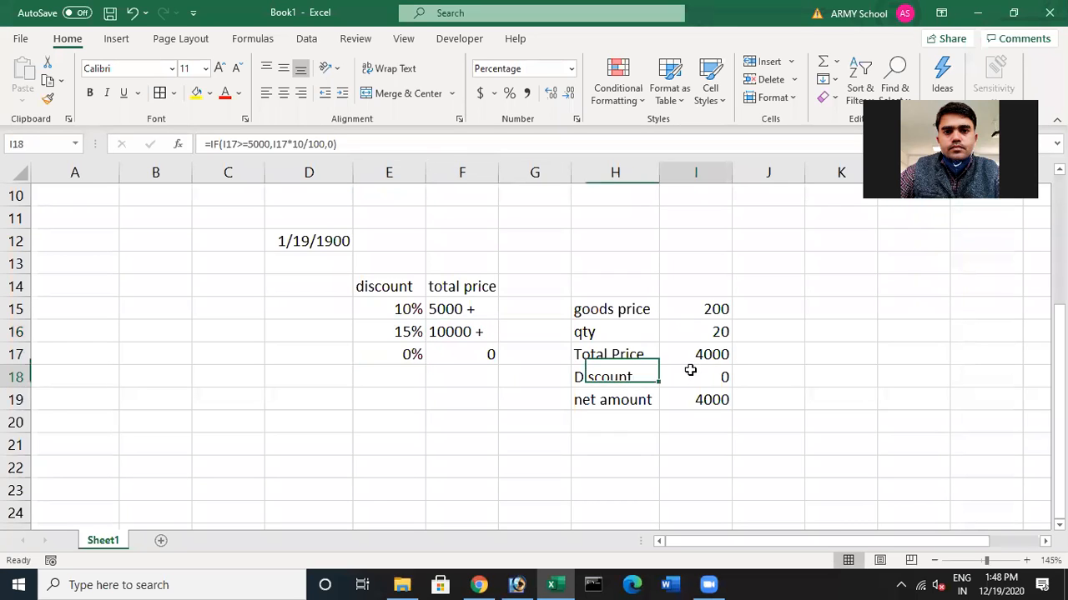
pyautogui.click(341, 146)
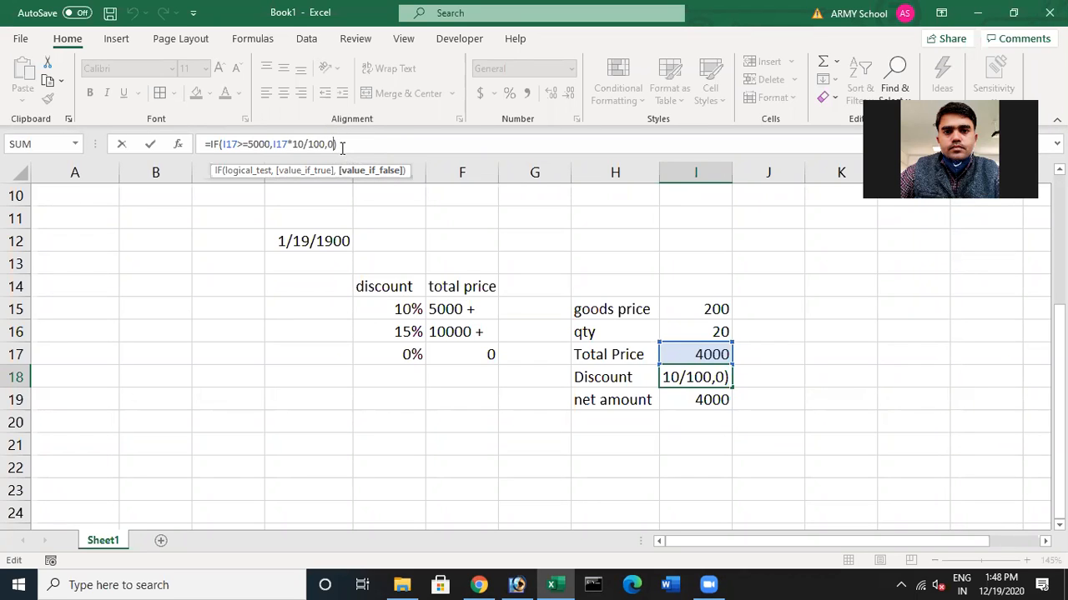
pyautogui.press('BackSpace')
pyautogui.press('BackSpace')
pyautogui.press('BackSpace')
pyautogui.press('BackSpace')
pyautogui.press('BackSpace')
pyautogui.press('BackSpace')
pyautogui.press('BackSpace')
pyautogui.press('BackSpace')
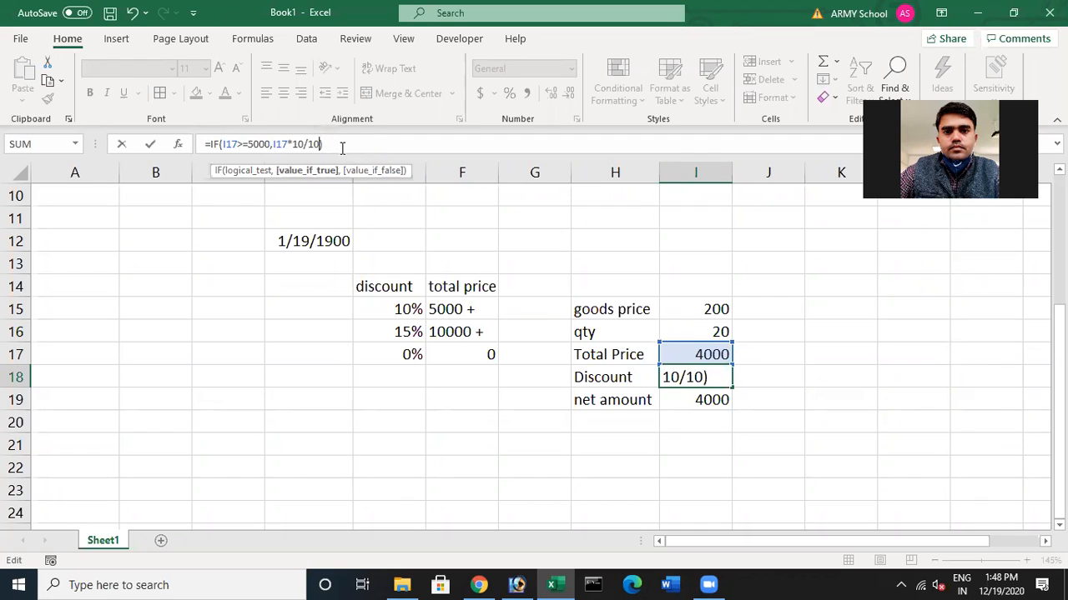
pyautogui.press('BackSpace')
pyautogui.press('BackSpace')
pyautogui.press('BackSpace')
pyautogui.press('BackSpace')
pyautogui.press('Left')
pyautogui.press('BackSpace')
pyautogui.press('BackSpace')
pyautogui.press('BackSpace')
pyautogui.press('BackSpace')
pyautogui.press('BackSpace')
pyautogui.press('BackSpace')
pyautogui.press('BackSpace')
pyautogui.press('BackSpace')
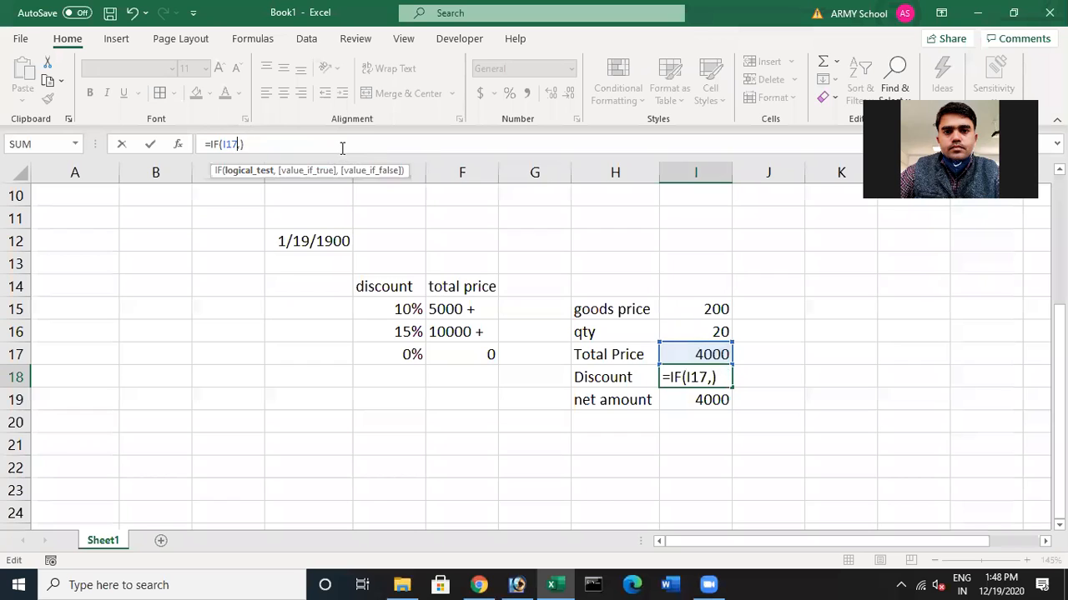
pyautogui.press('BackSpace')
pyautogui.press('Right')
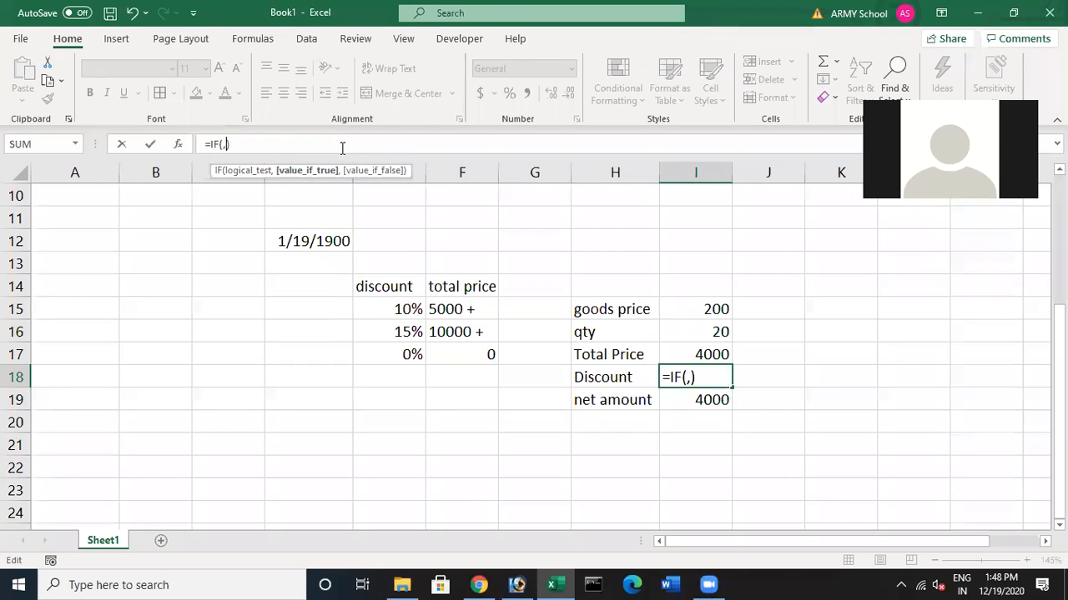
pyautogui.write(',')
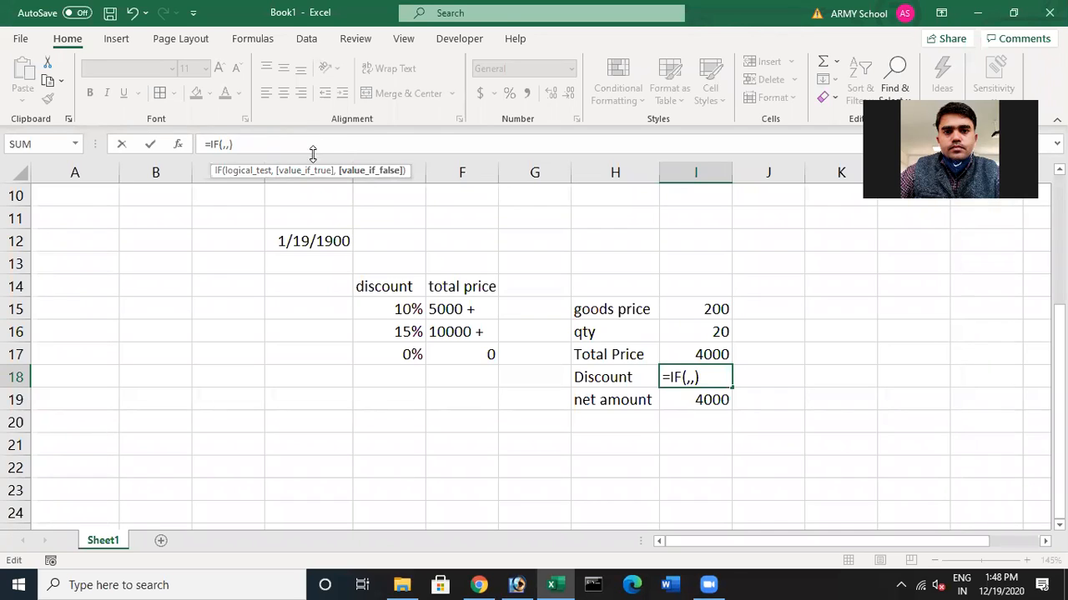
# Enter I17>=10000 as the logical test of the IF formula in I18
pyautogui.click(220, 144)
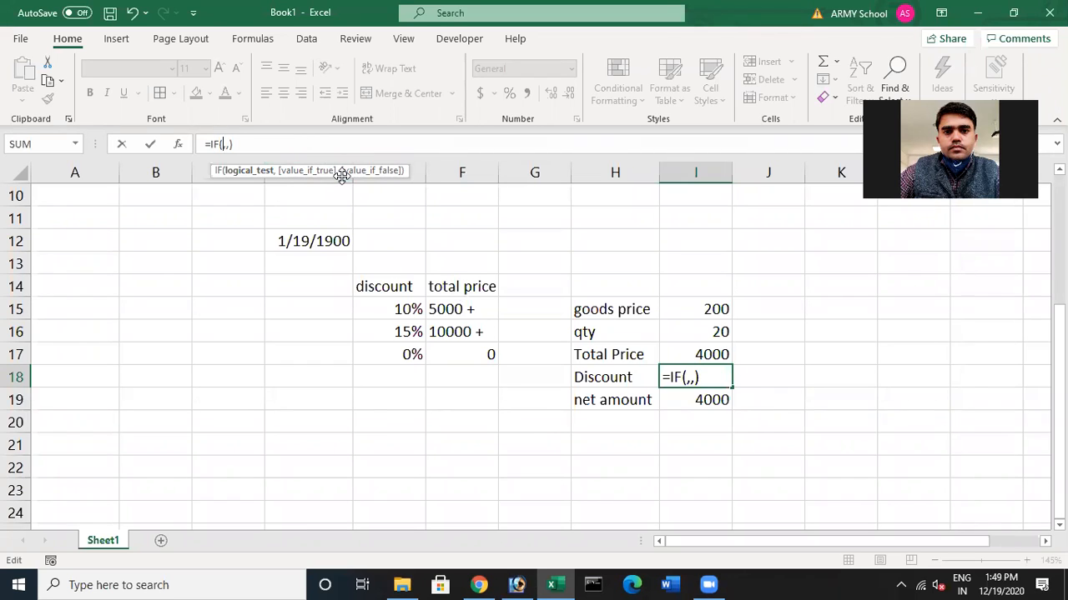
pyautogui.click(706, 352)
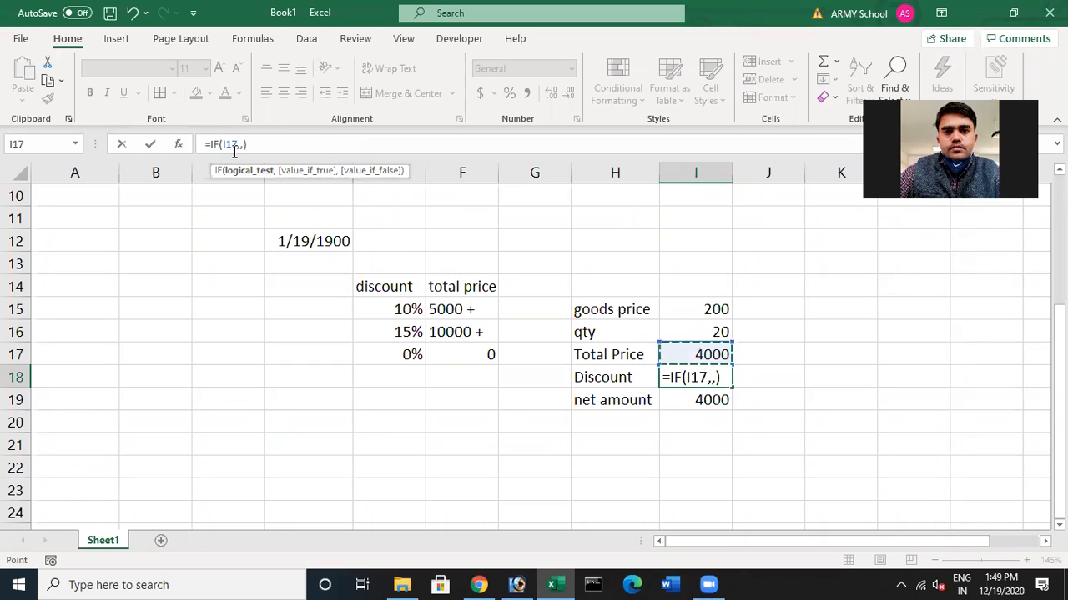
pyautogui.write('>=10000')
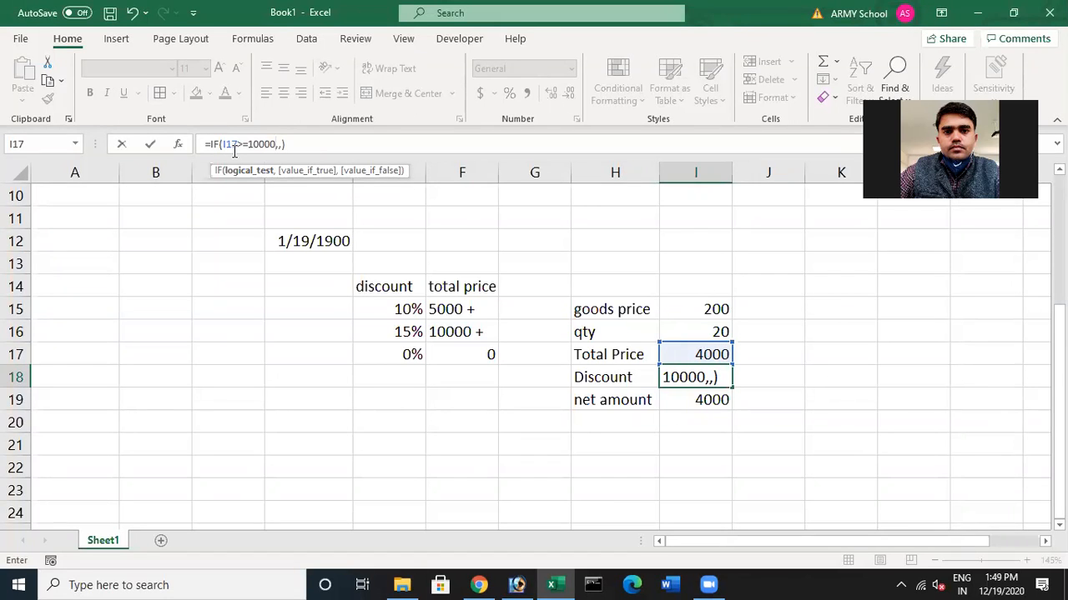
pyautogui.press('Tab')
pyautogui.press('Left')
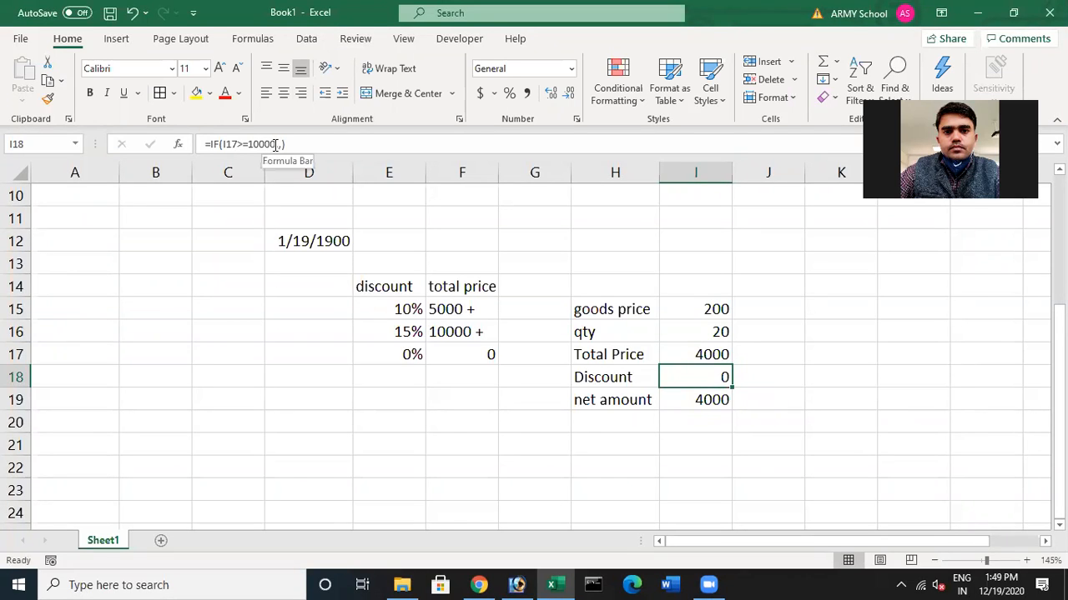
# Enter I17*15/100 as the true value of the IF formula in I18
pyautogui.doubleClick(725, 377)
pyautogui.click(768, 381)
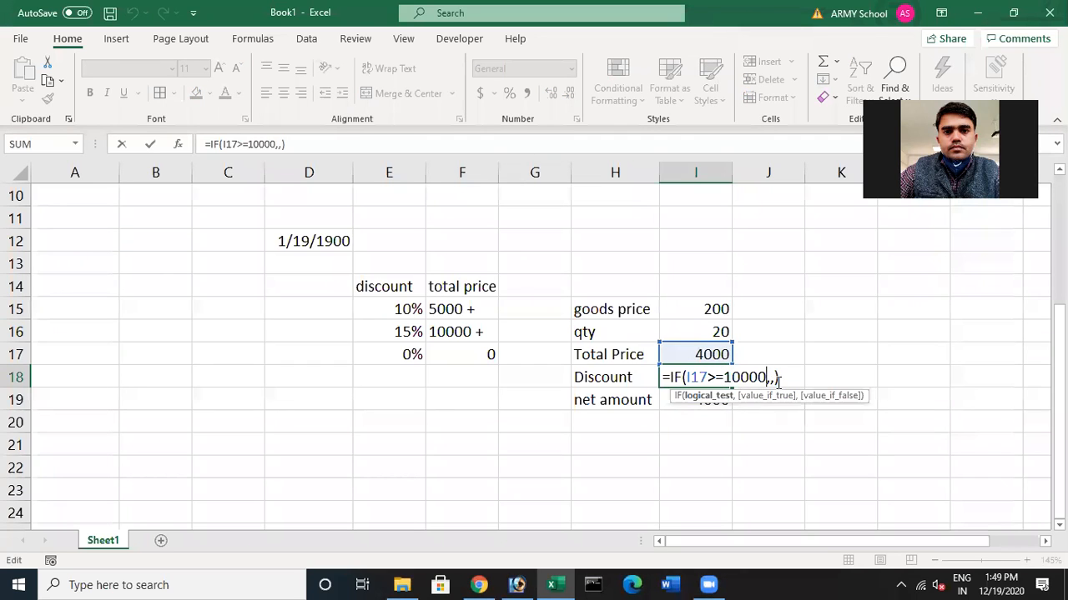
pyautogui.press('Right')
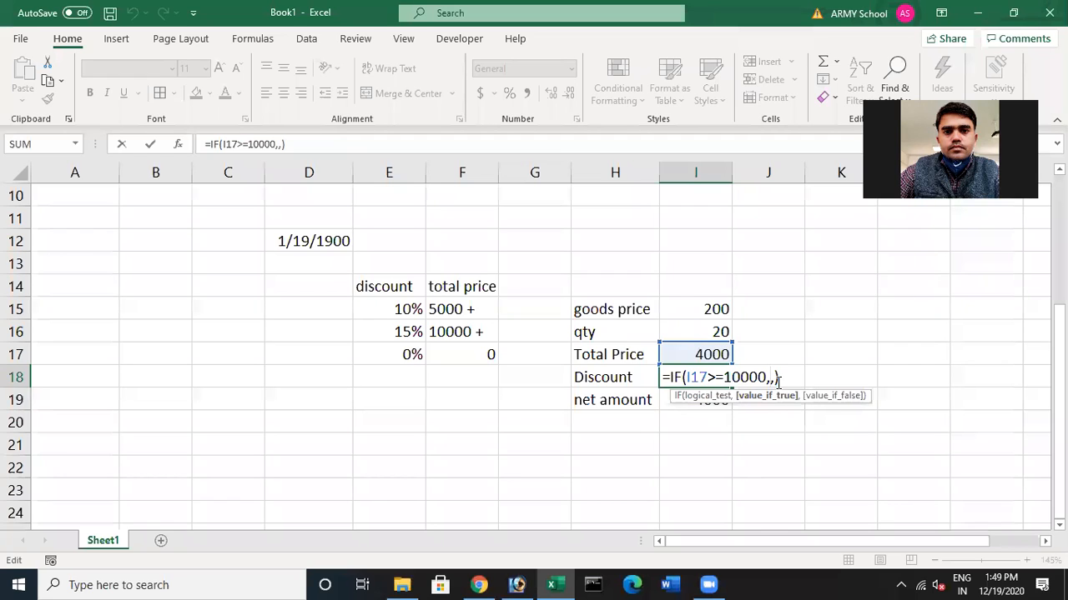
pyautogui.click(707, 350)
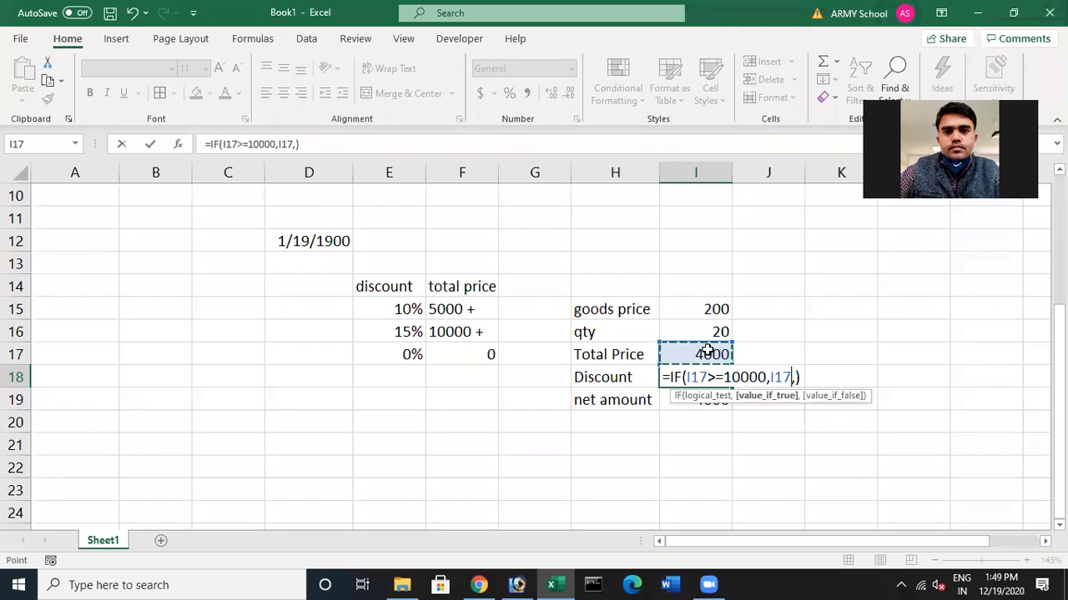
pyautogui.write('*15')
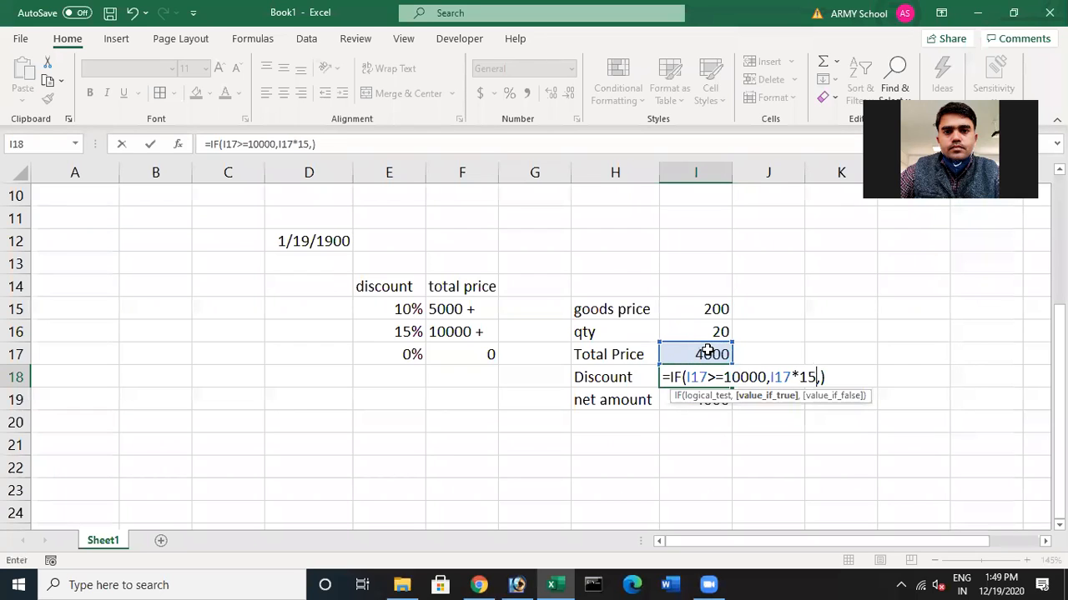
pyautogui.write('/100')
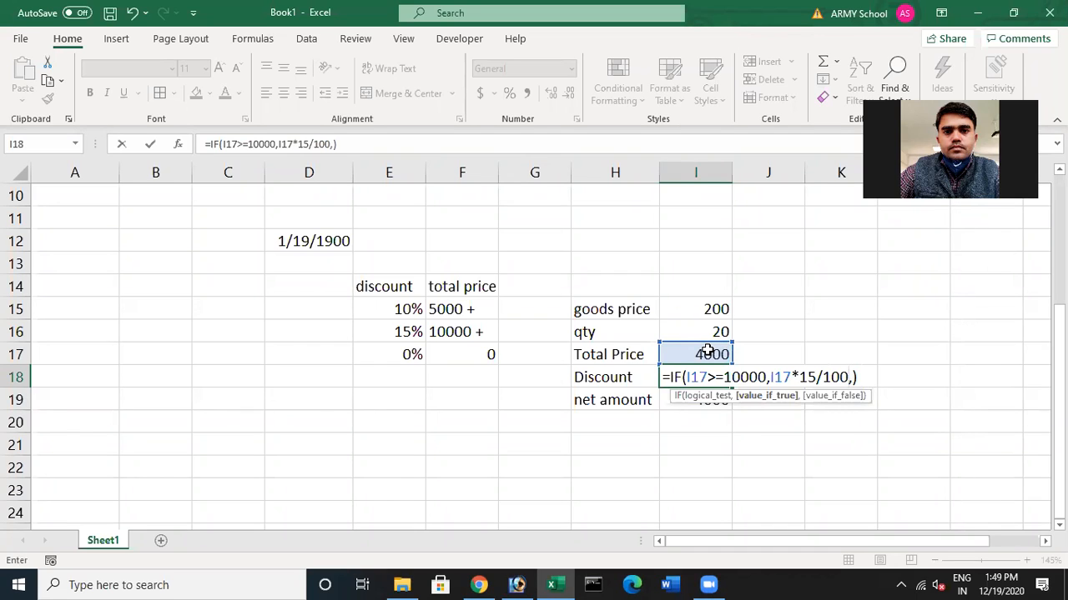
pyautogui.press('Tab')
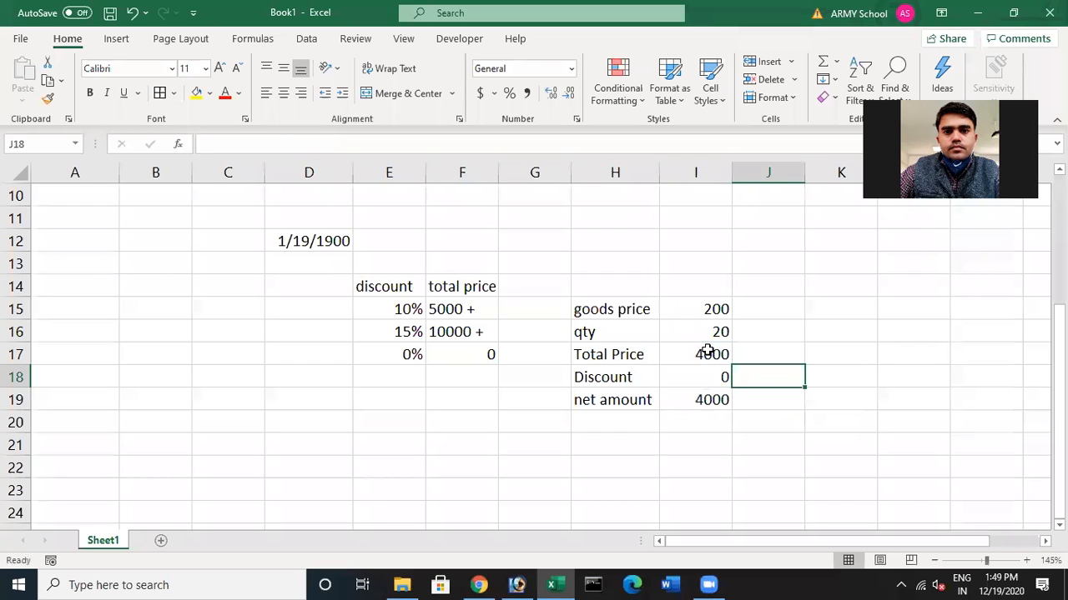
pyautogui.press('Left')
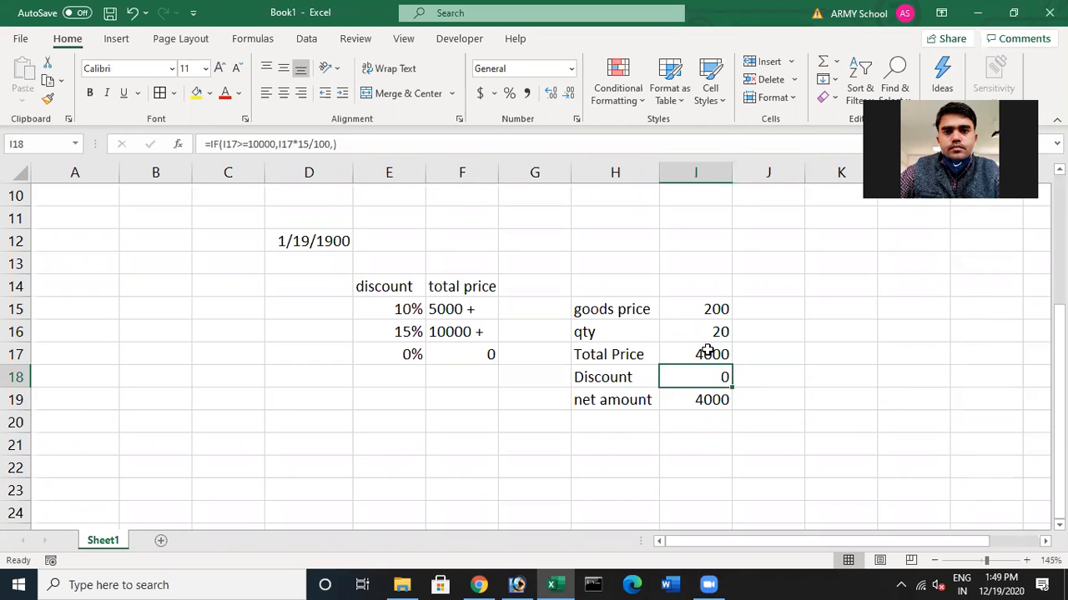
# Start a nested IF as the false value of the I18 formula, with the logical test I17>=5000
pyautogui.press('F2')
pyautogui.press('Left')
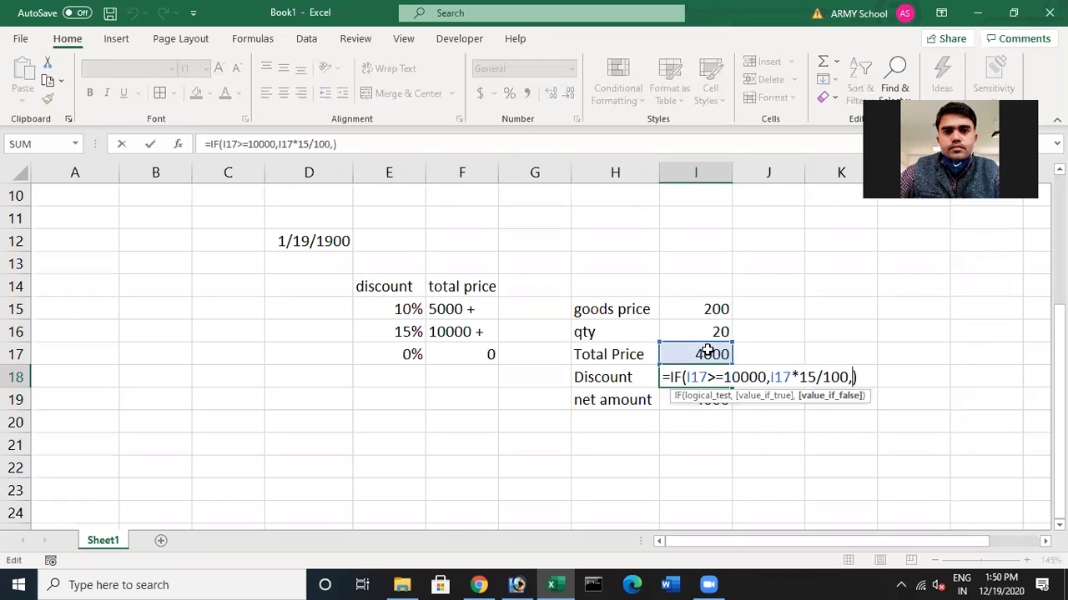
pyautogui.write('if')
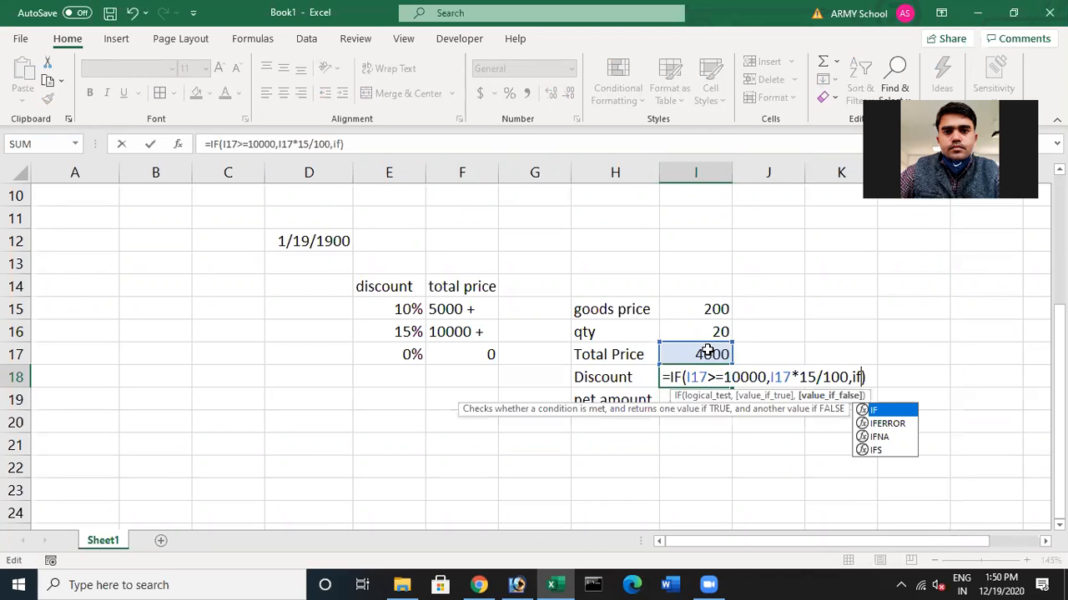
pyautogui.write('(')
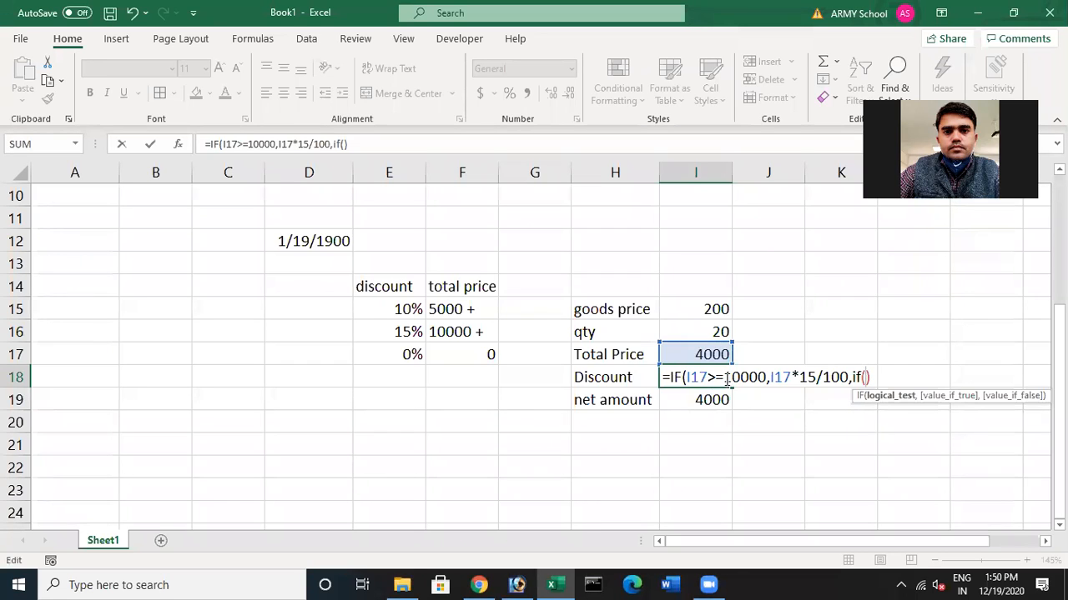
pyautogui.click(722, 355)
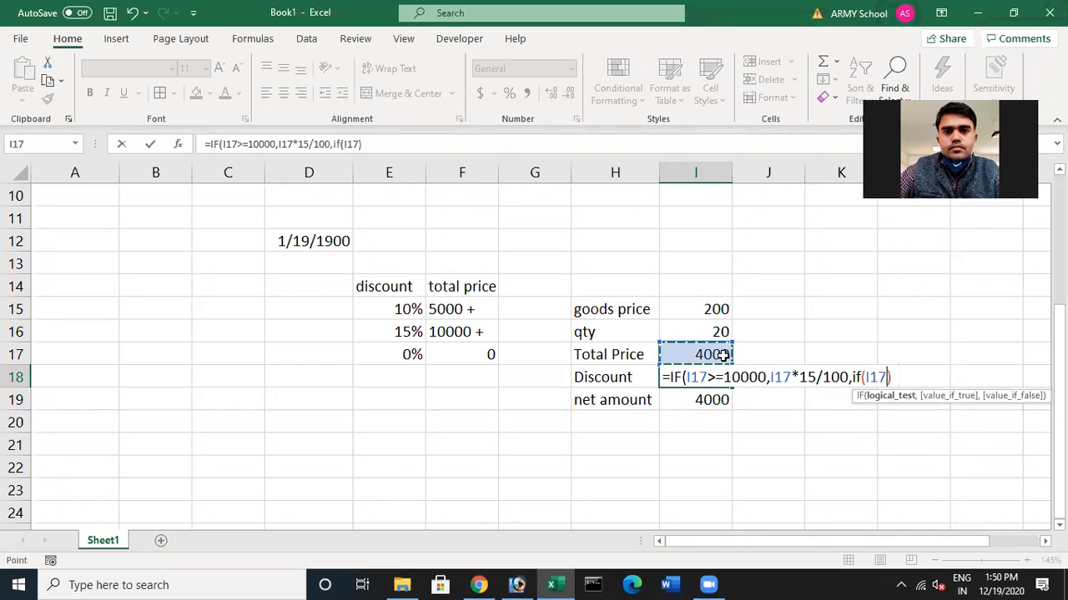
pyautogui.write('>=500')
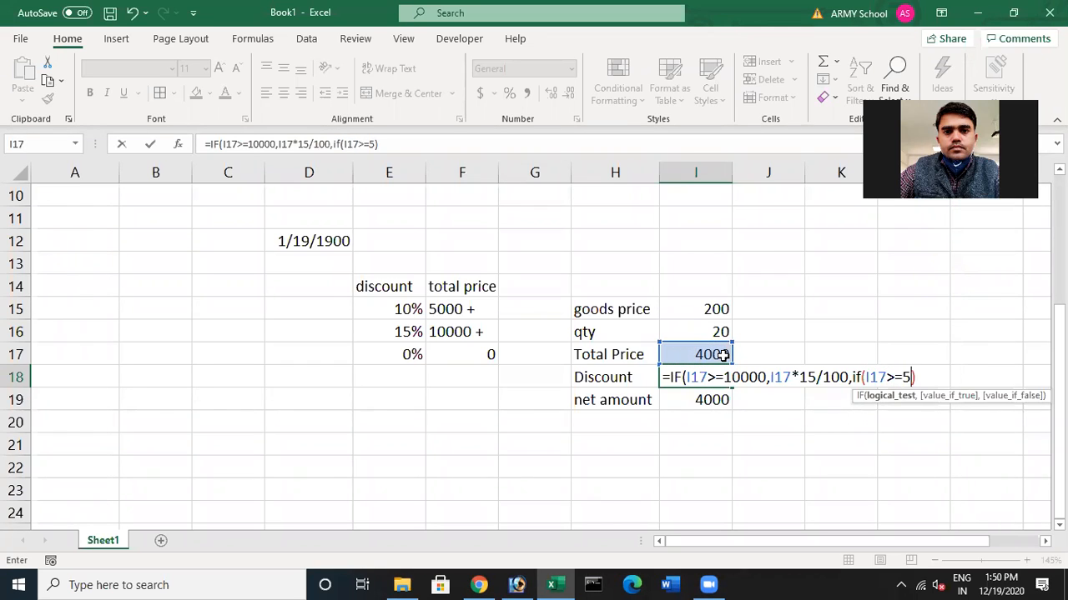
pyautogui.write('0,')
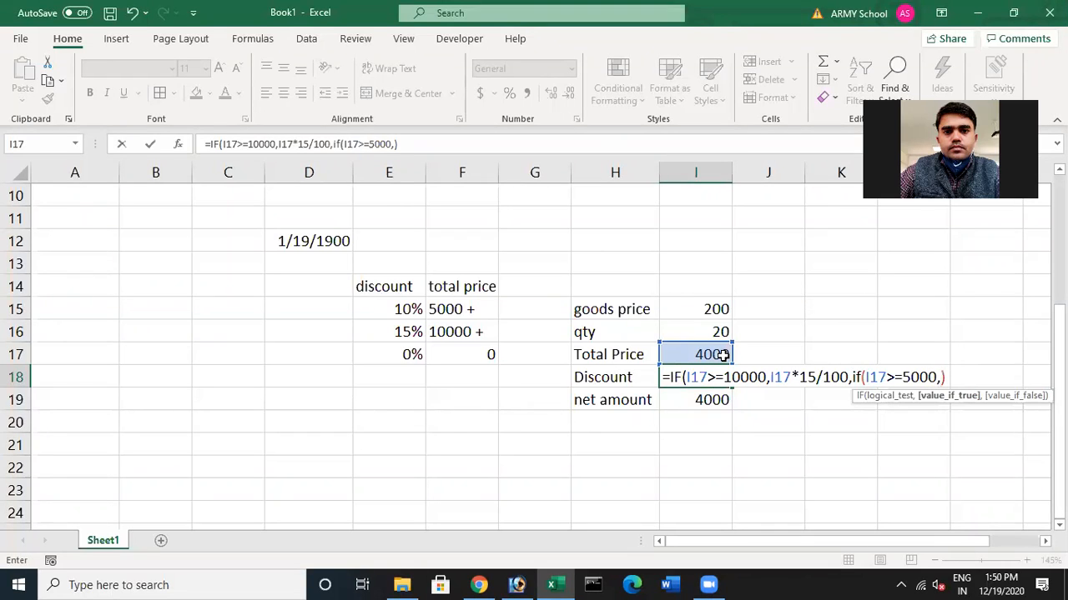
# Complete the nested IF in I18 with I17*10/100 as the true value and 0 as the false value
pyautogui.click(722, 355)
pyautogui.write('*')
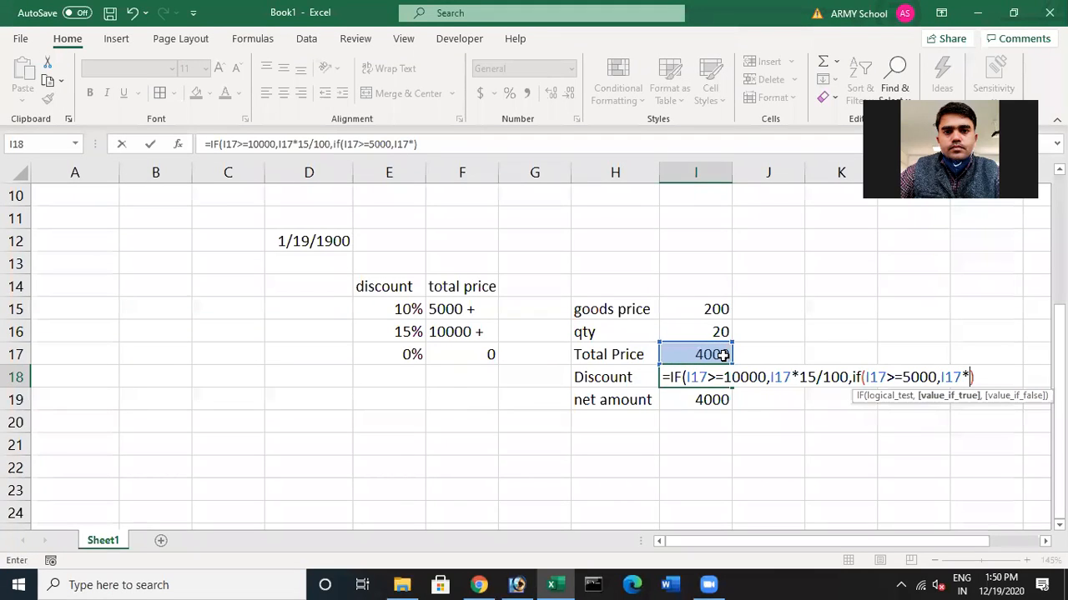
pyautogui.write('10/100,0')
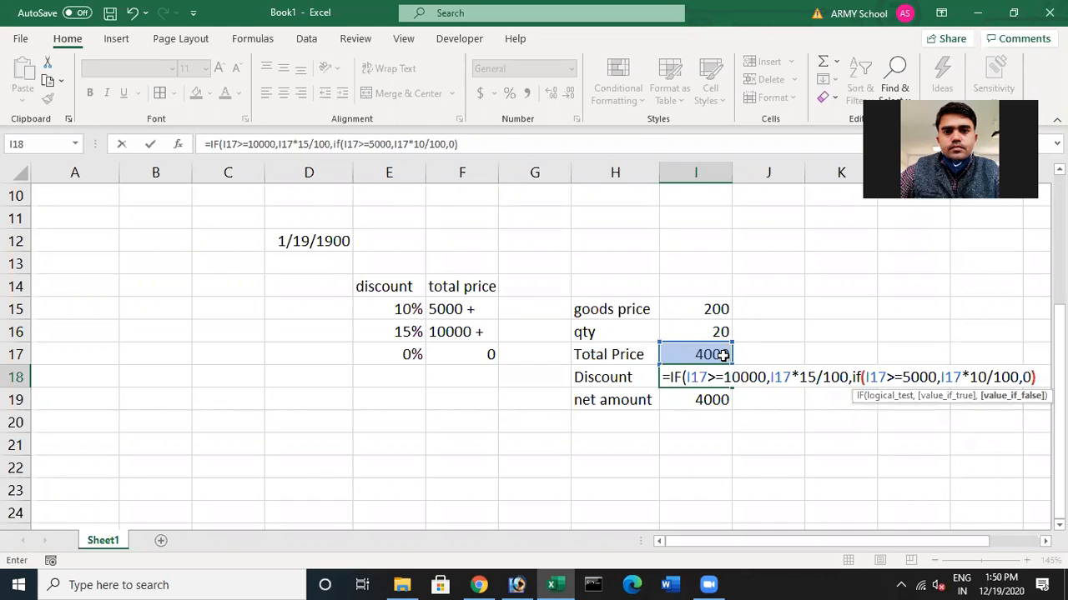
pyautogui.write(')')
pyautogui.press('Return')
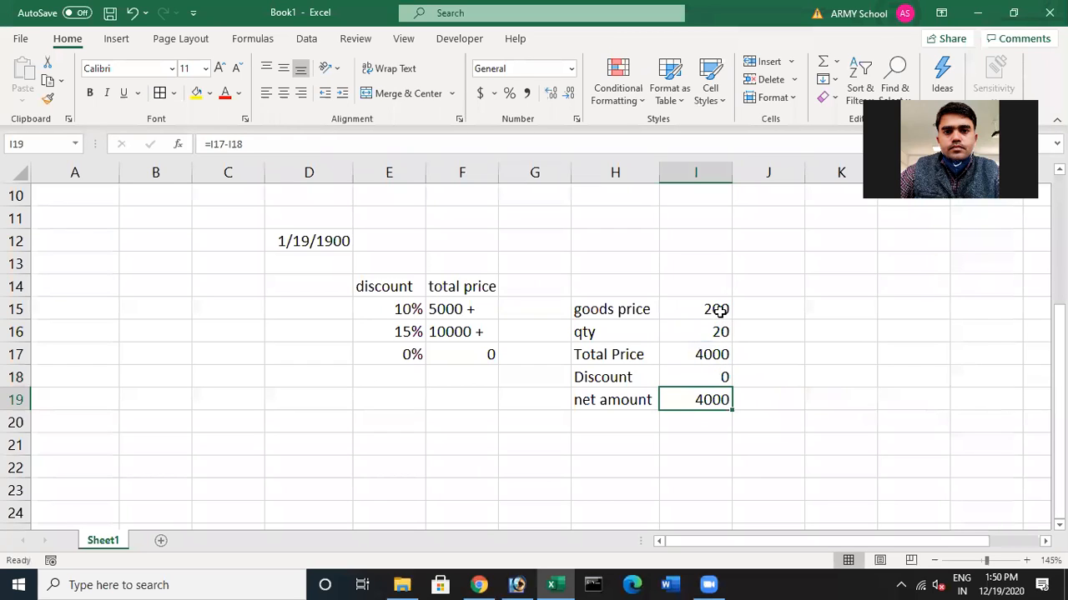
# Open the nested IF formula in Discount cell I18 to review its conditions and closing brackets
pyautogui.click(716, 376)
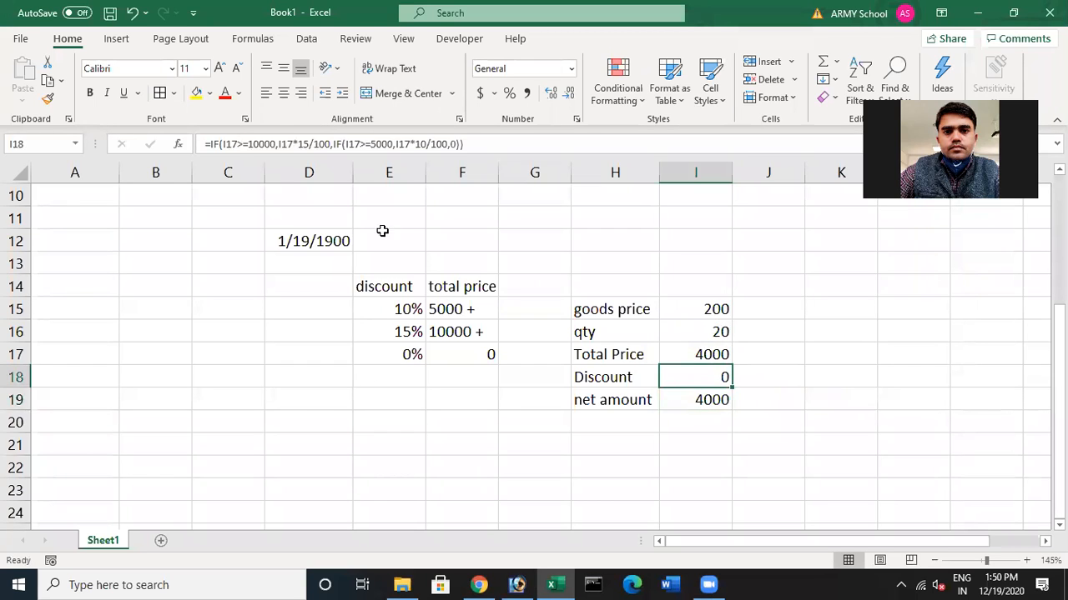
pyautogui.click(377, 143)
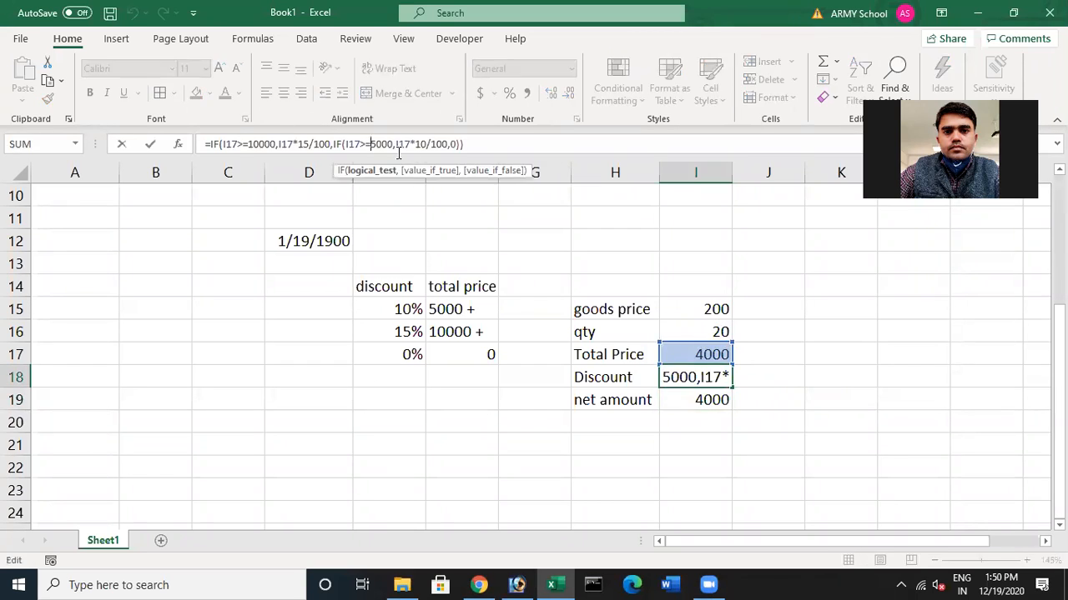
pyautogui.click(498, 146)
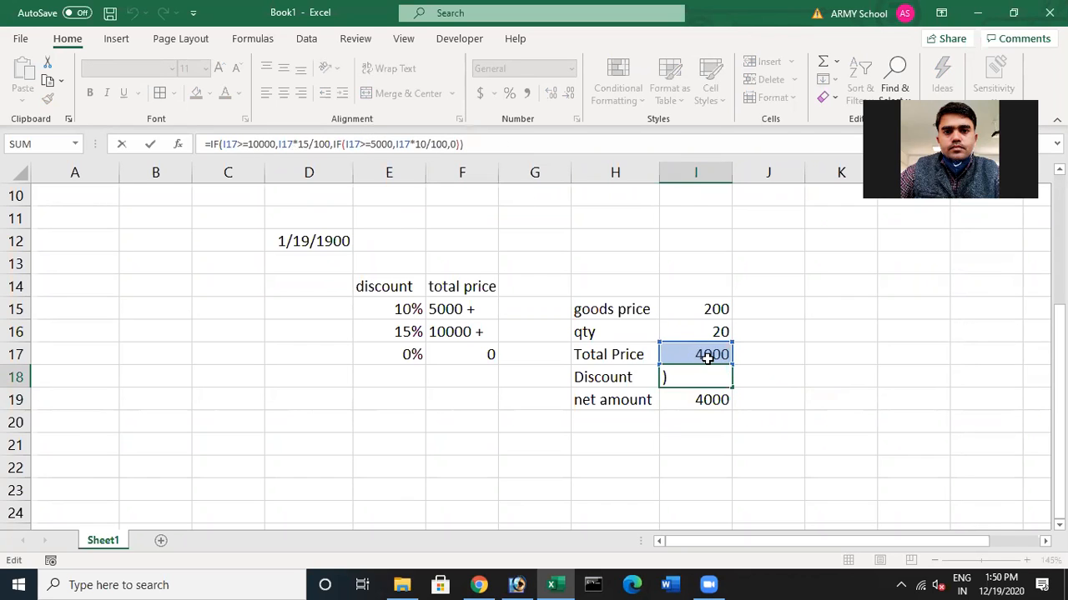
pyautogui.click(706, 378)
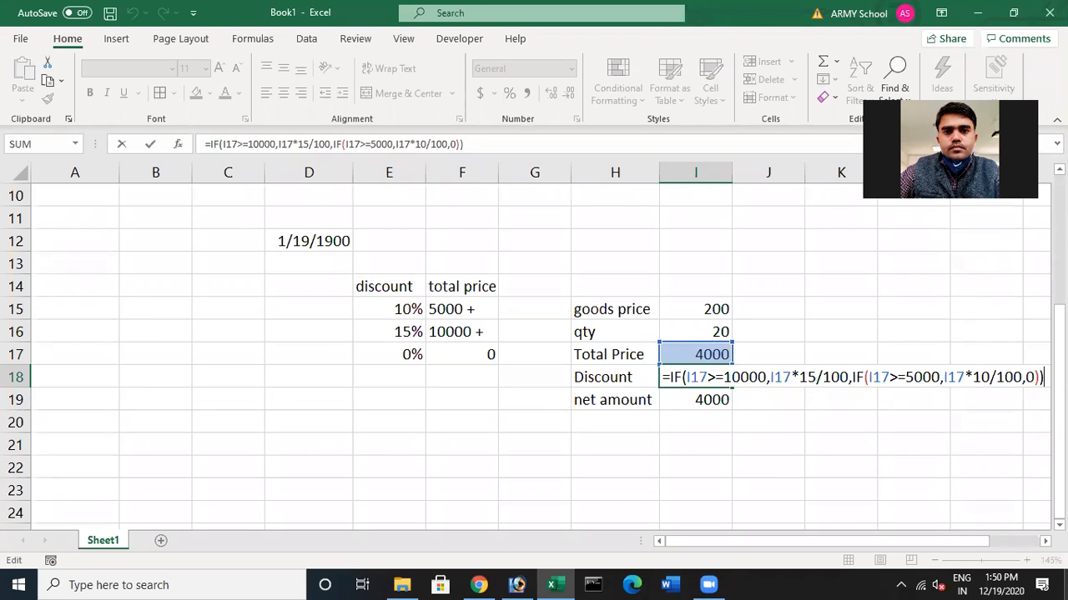
# Close the Discount formula and set the goods price in I15 to 225 to test a total price below 5000
pyautogui.hotkey('ctrl', 'Return')
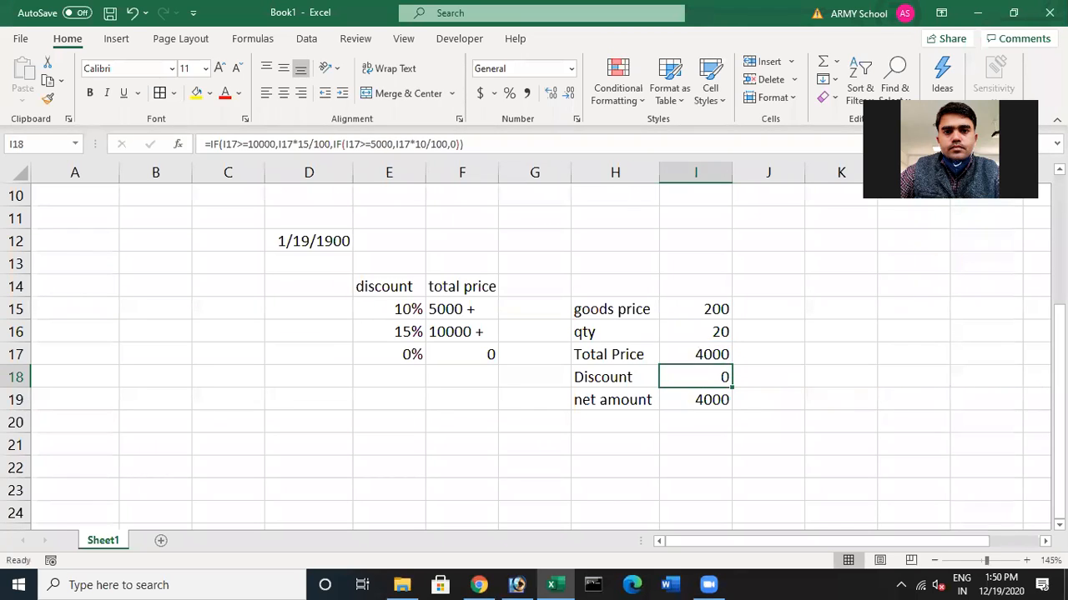
pyautogui.click(723, 307)
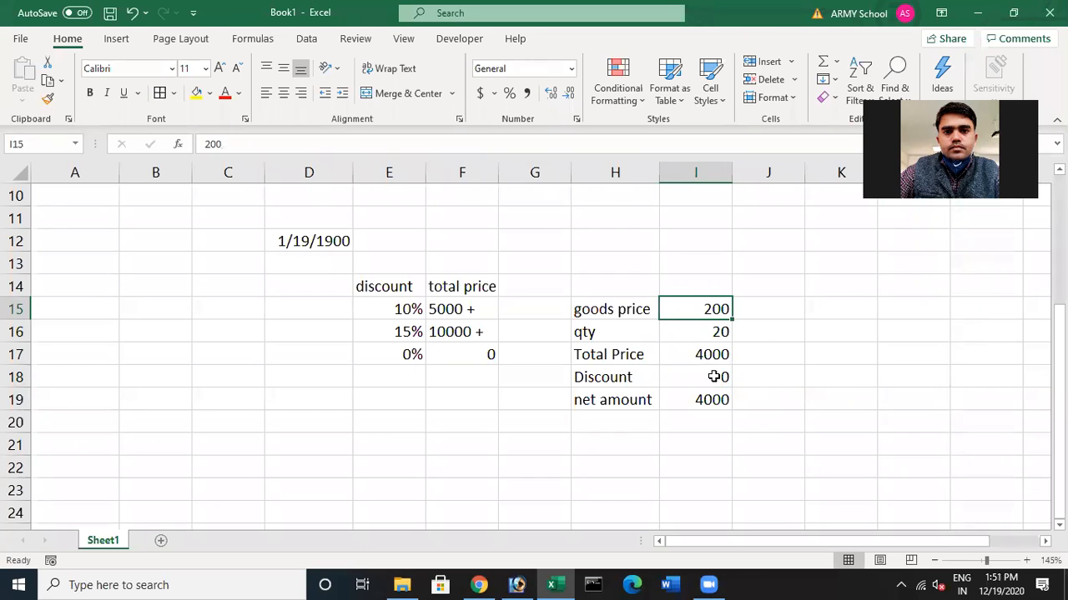
pyautogui.write('225')
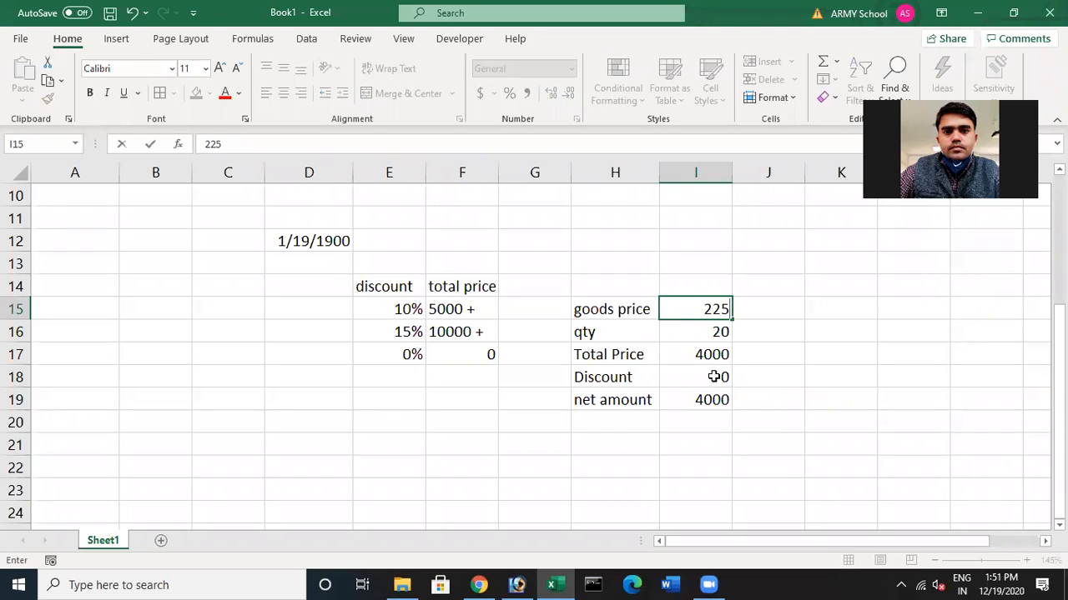
pyautogui.press('Return')
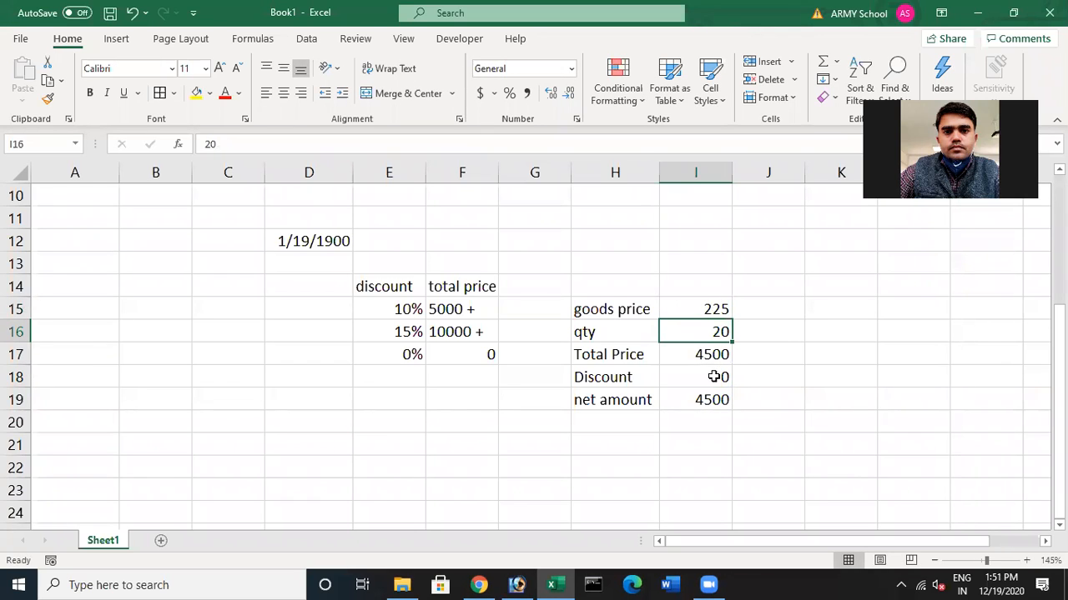
# Test the 10% discount tier by setting the goods price in I15 to 250, followed by 400
pyautogui.press('Up')
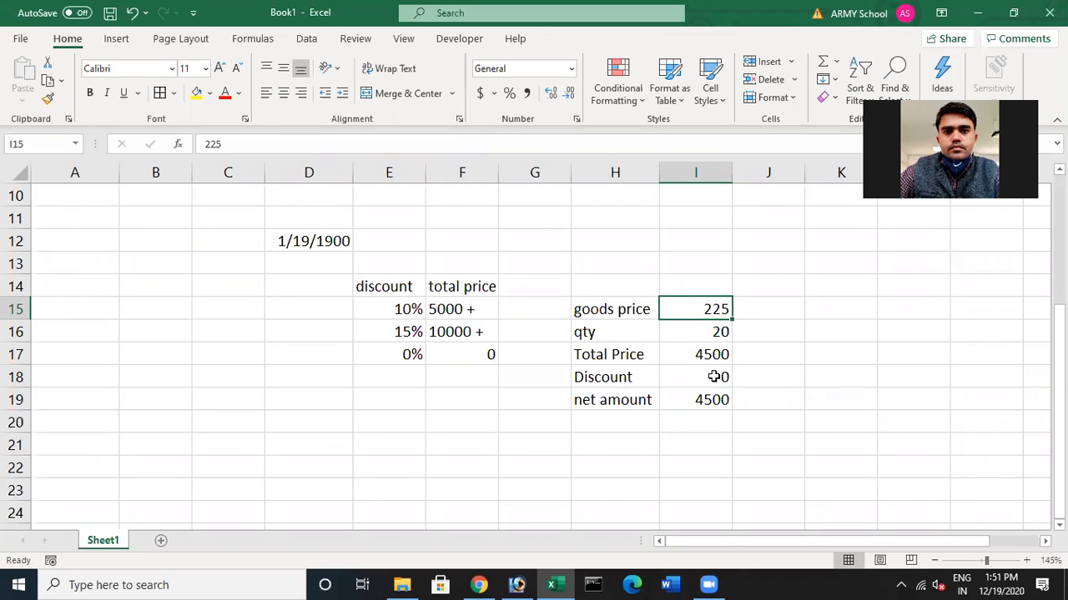
pyautogui.write('250')
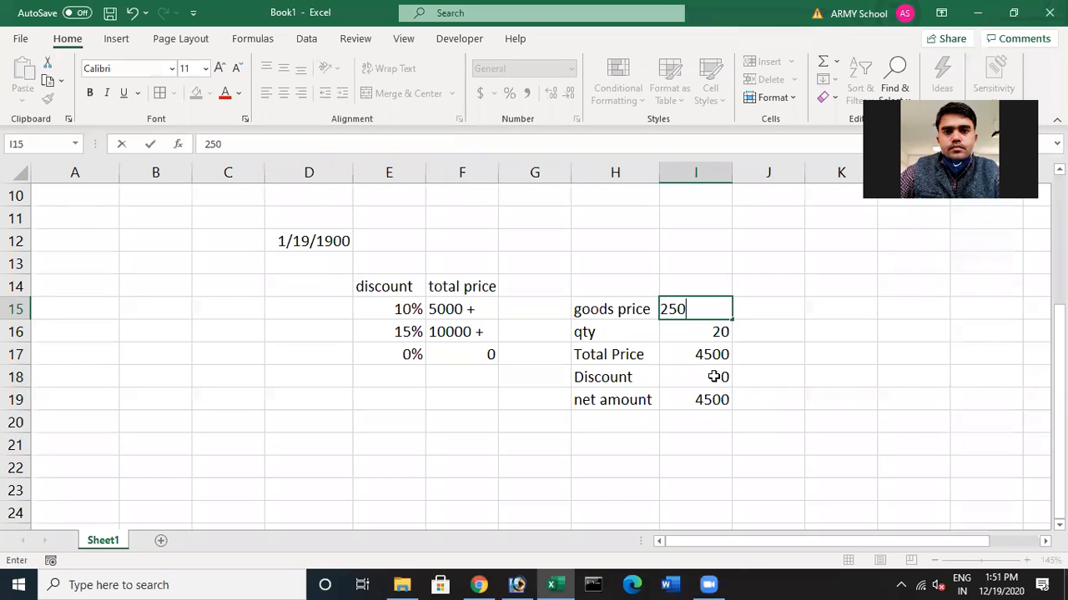
pyautogui.press('Return')
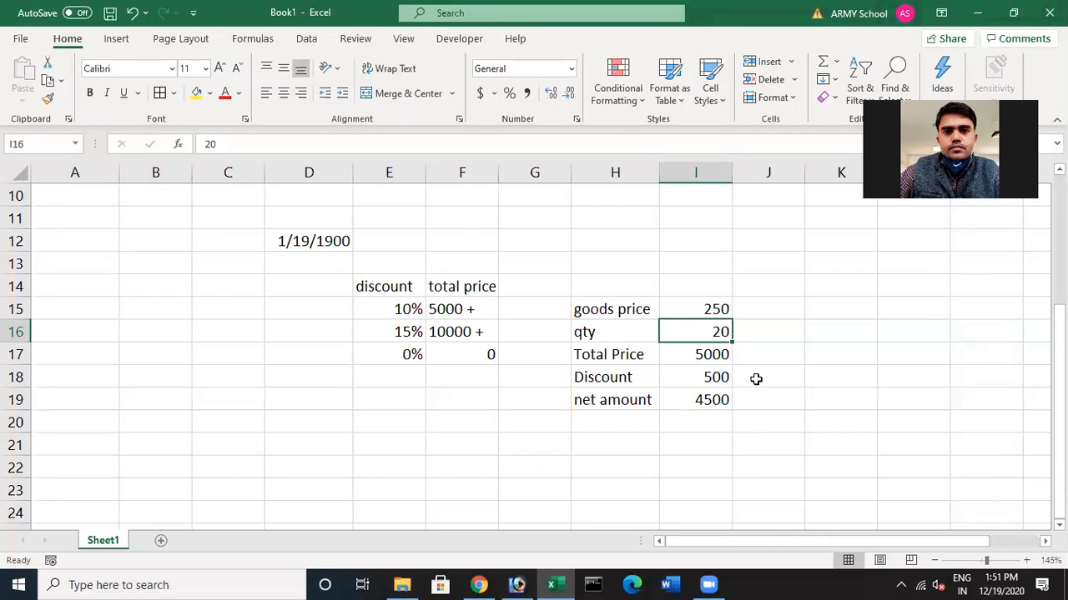
pyautogui.click(728, 308)
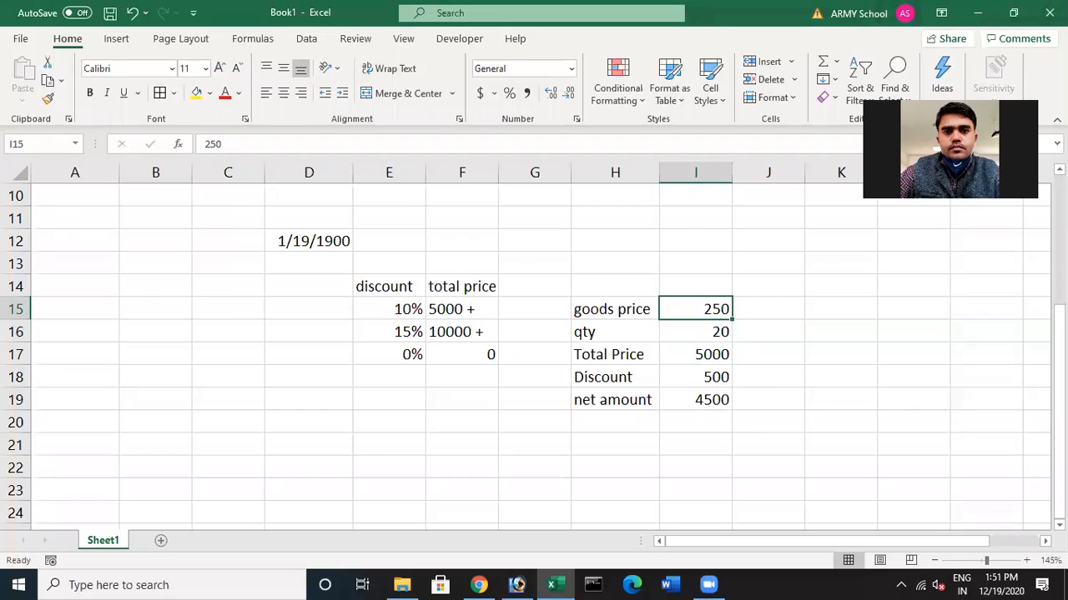
pyautogui.write('400')
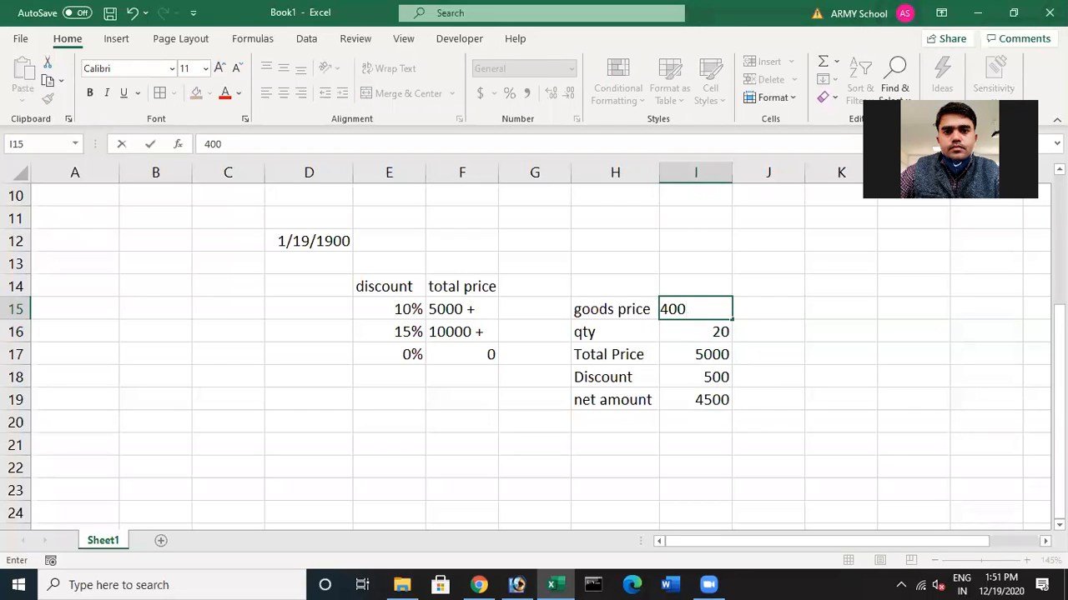
pyautogui.press('Return')
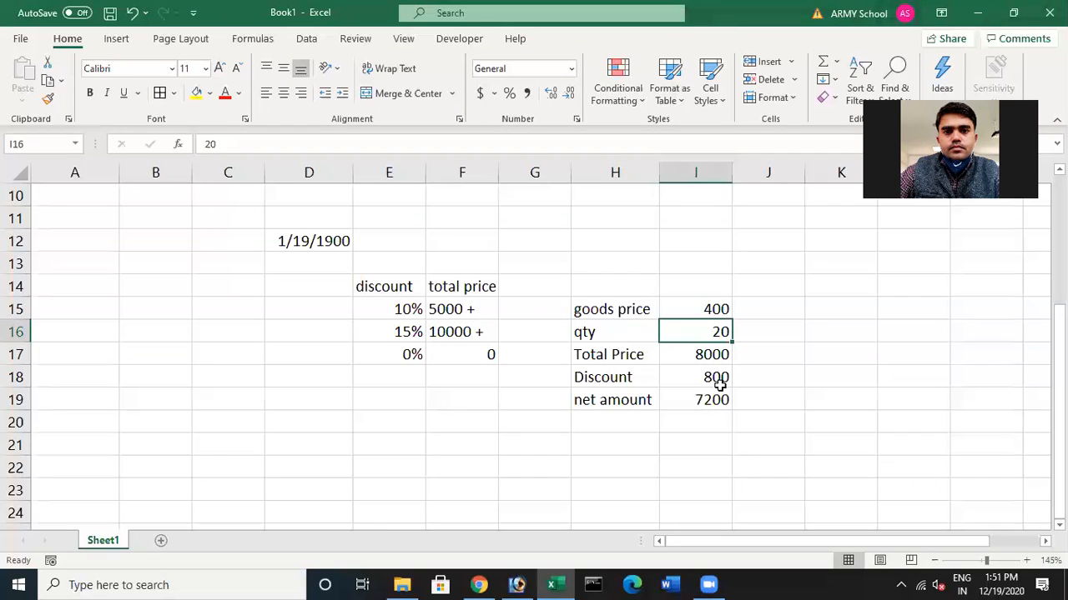
# Set the goods price in I15 to 500 to test the 15% discount tier
pyautogui.click(714, 309)
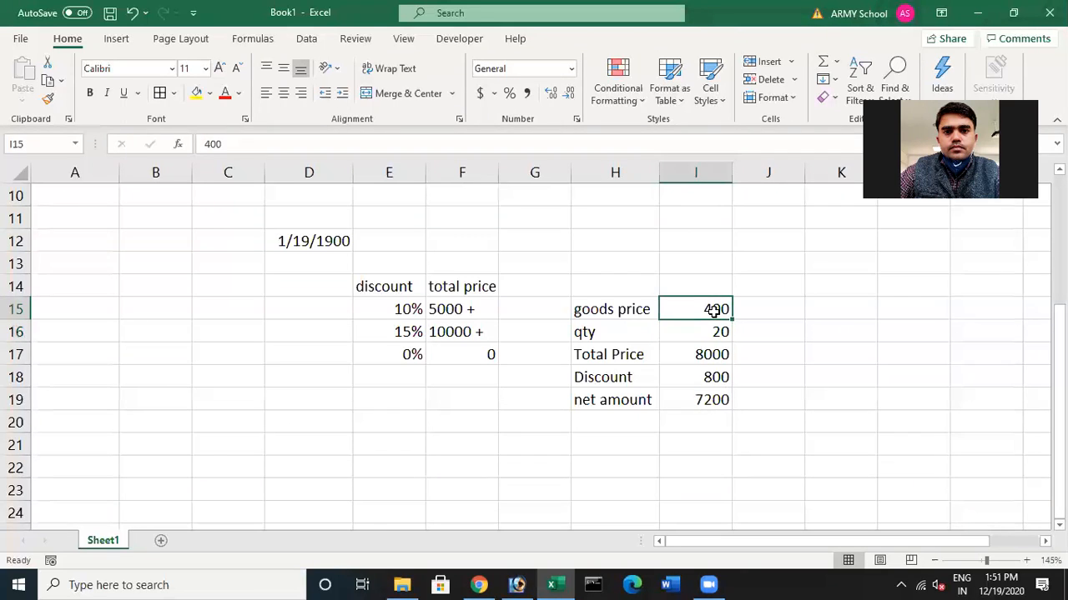
pyautogui.write('5')
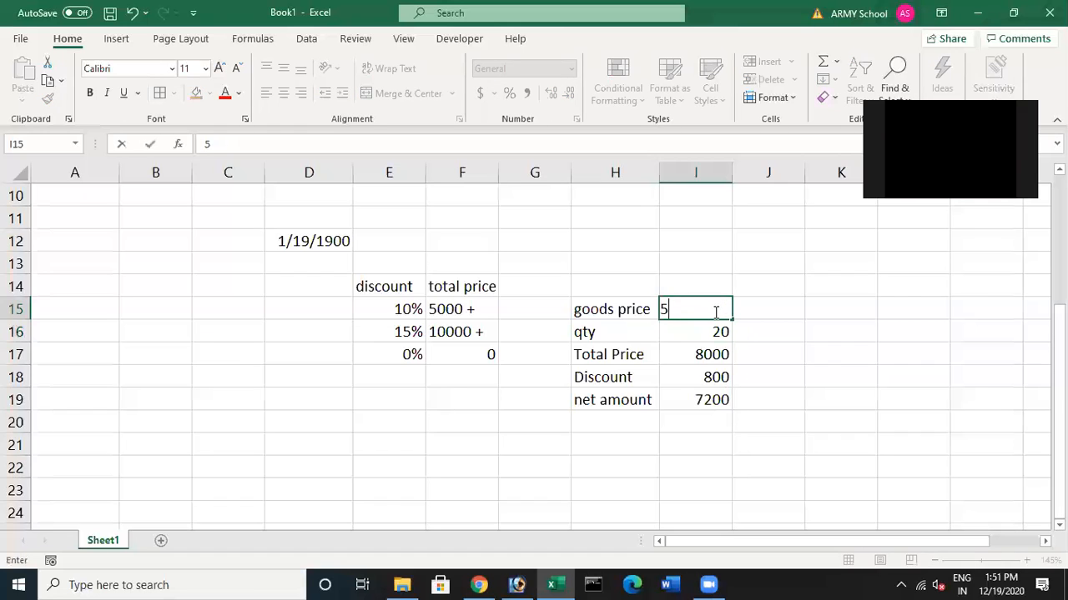
pyautogui.write('000')
pyautogui.press('BackSpace')
pyautogui.press('Return')
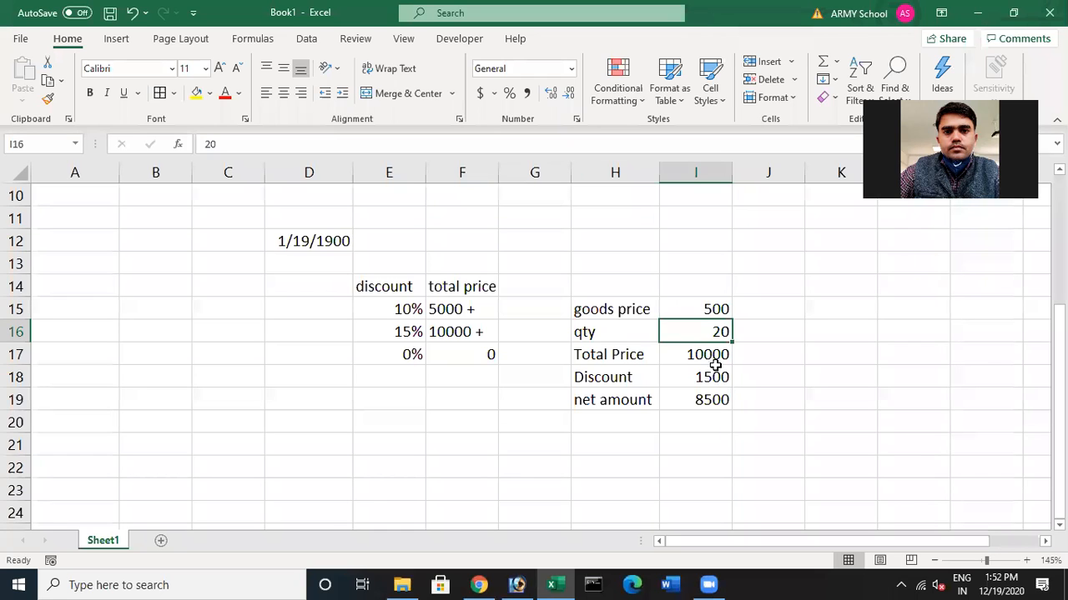
# Review the nested IF formula in Discount cell I18 against the discount tiers listed beside it
pyautogui.click(719, 378)
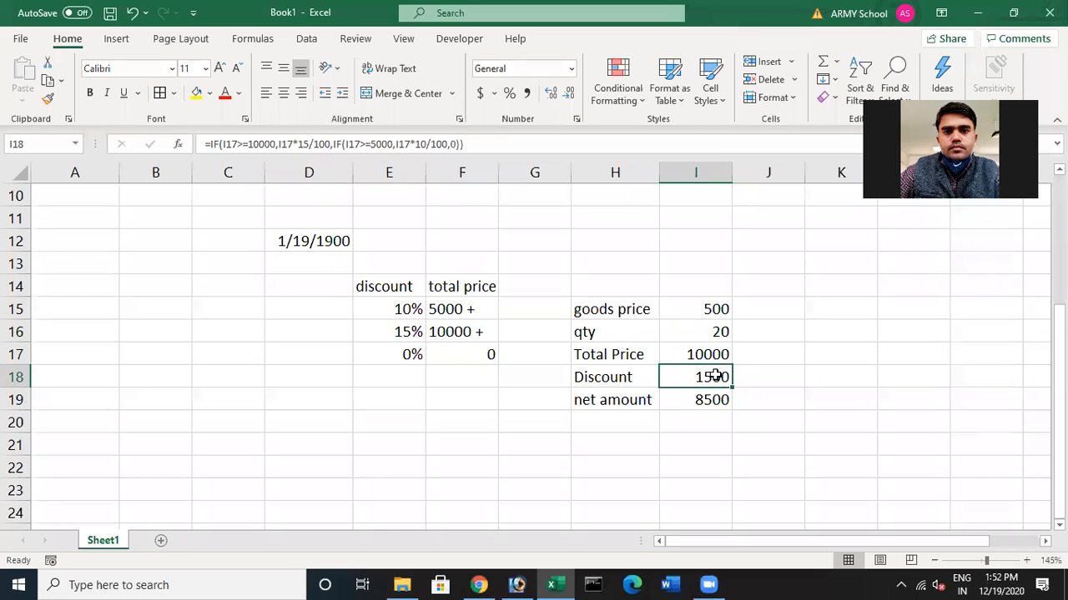
pyautogui.press('F2')
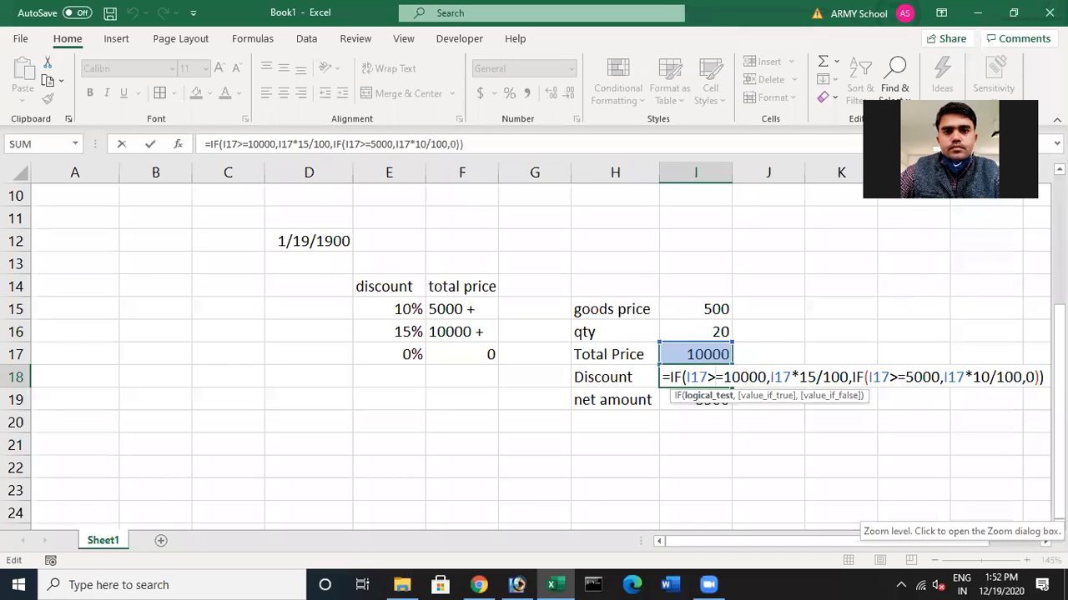
pyautogui.hotkey('ctrl', 'Return')
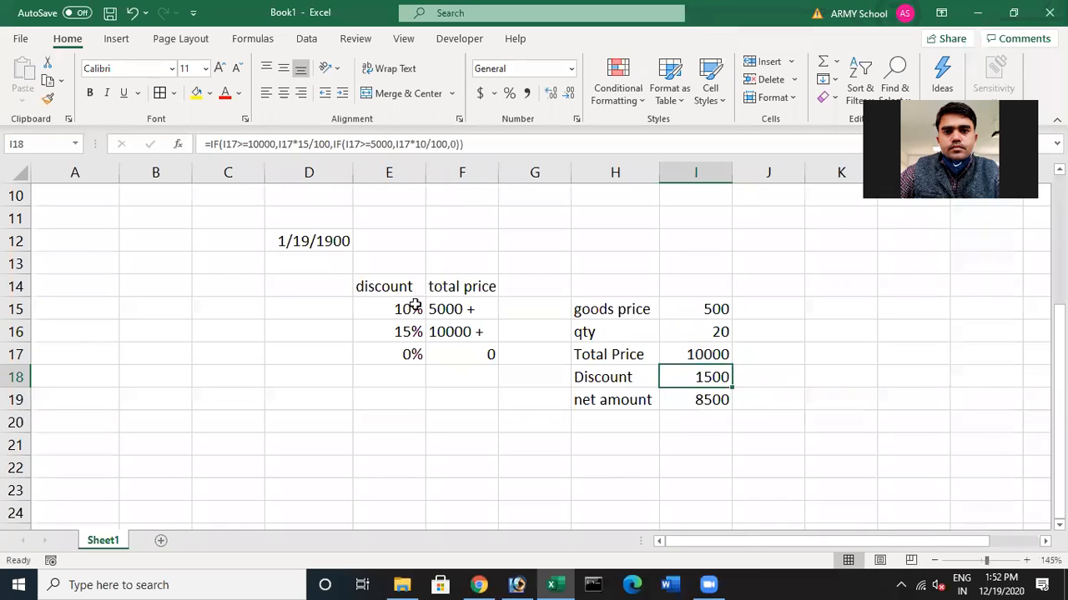
pyautogui.click(403, 352)
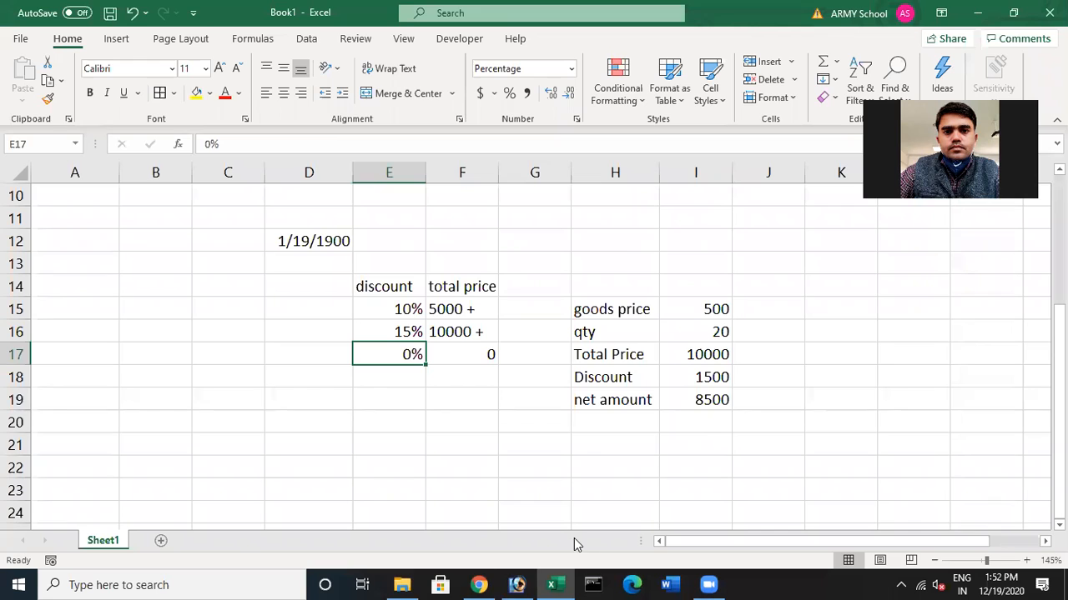
# Switch to the MS Excel 2010 1st PDF in Chrome and look over the Activity Zone exercise following the IF() examples
pyautogui.click(478, 584)
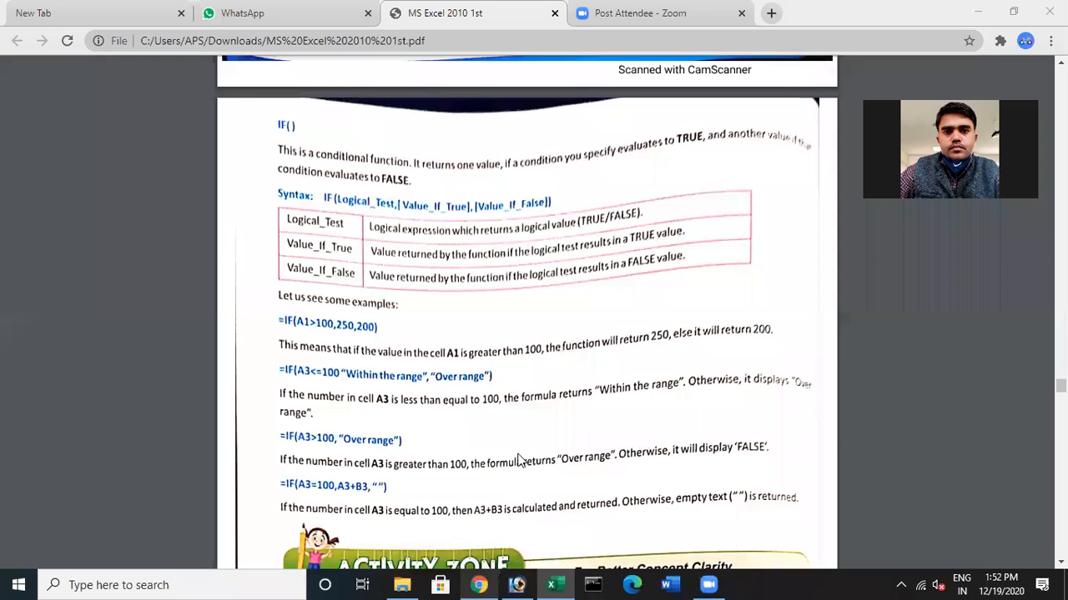
pyautogui.scroll(-2, 522, 458)
pyautogui.scroll(-4, 527, 454)
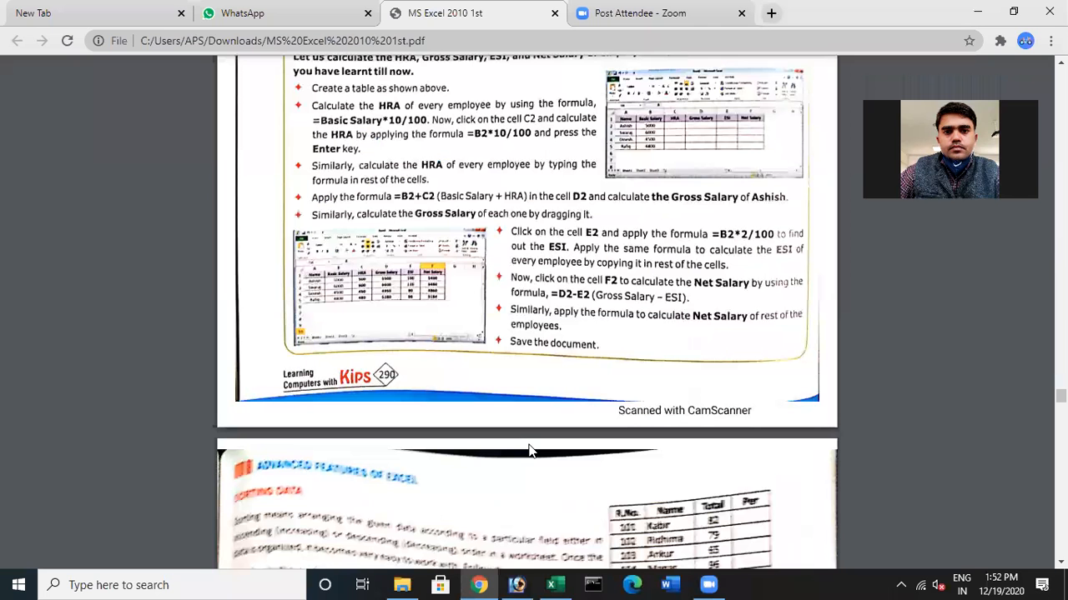
pyautogui.scroll(2, 529, 451)
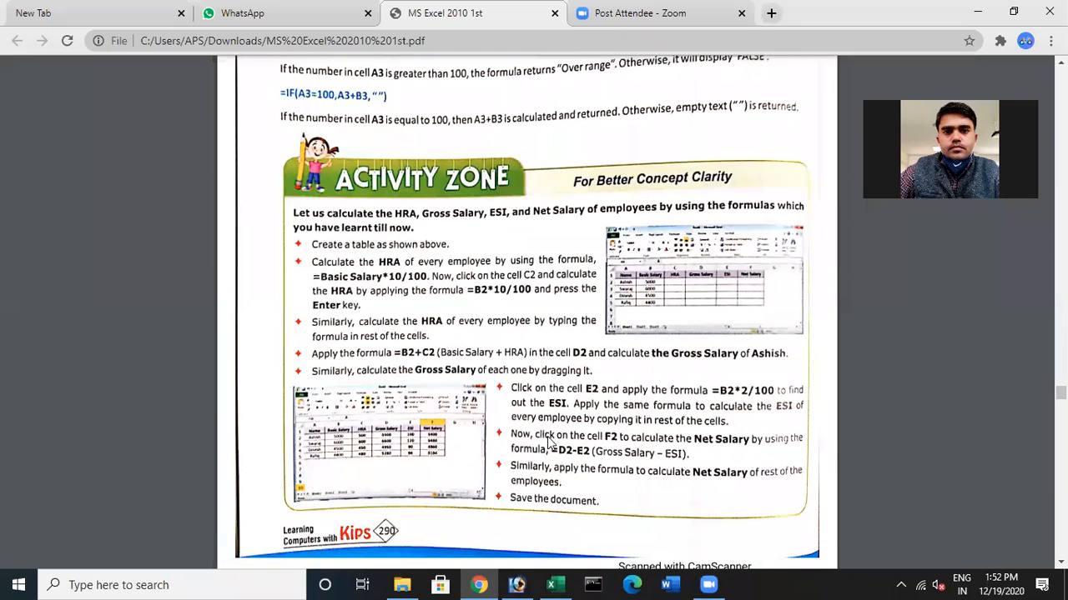
pyautogui.scroll(2, 551, 446)
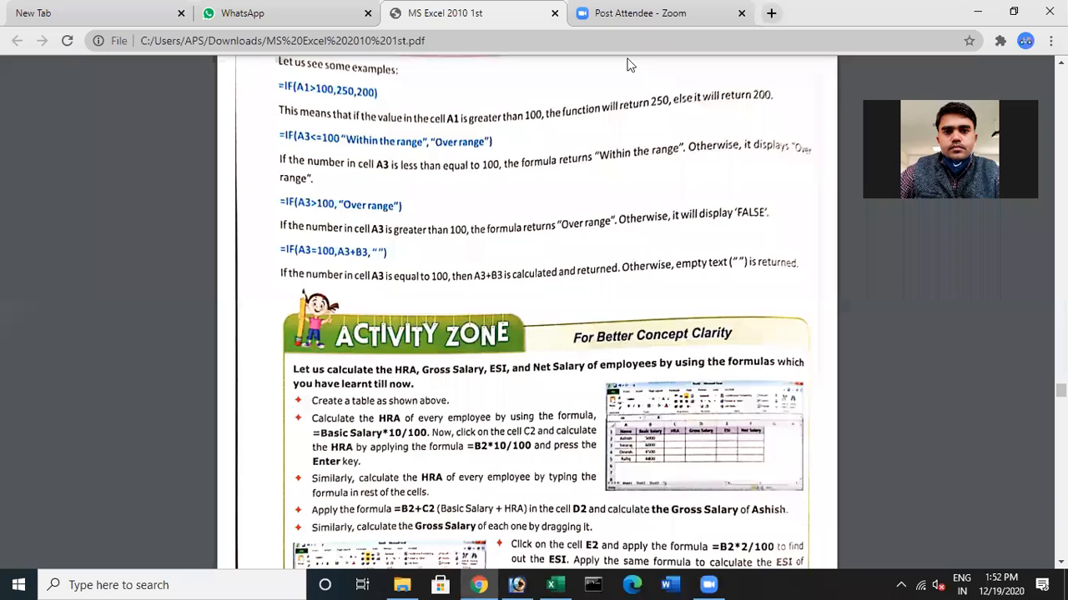